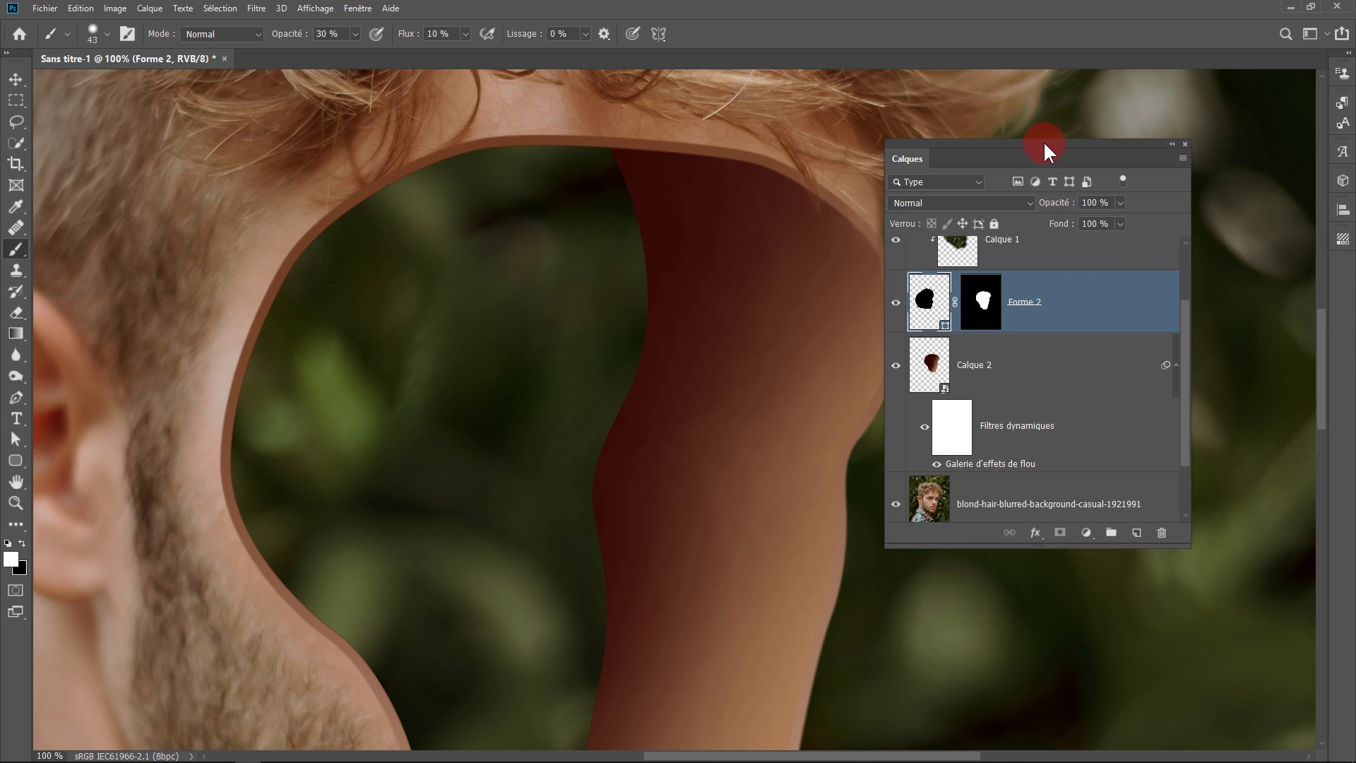
- Feather the vector mask of the Forme 2 layer by 2.1 px in the mask properties
left_click(357, 8)
left_click(372, 389)
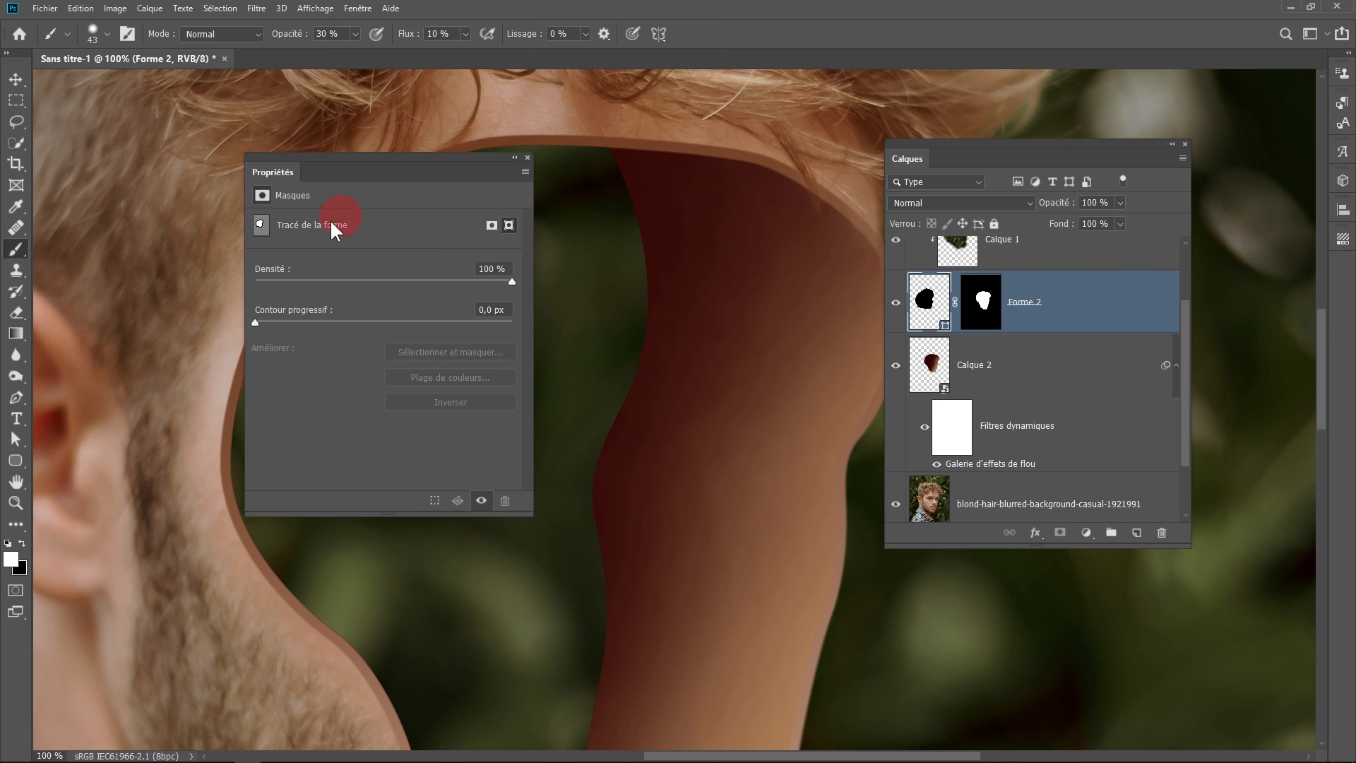
key("ctrl+plus")
key("ctrl+plus")
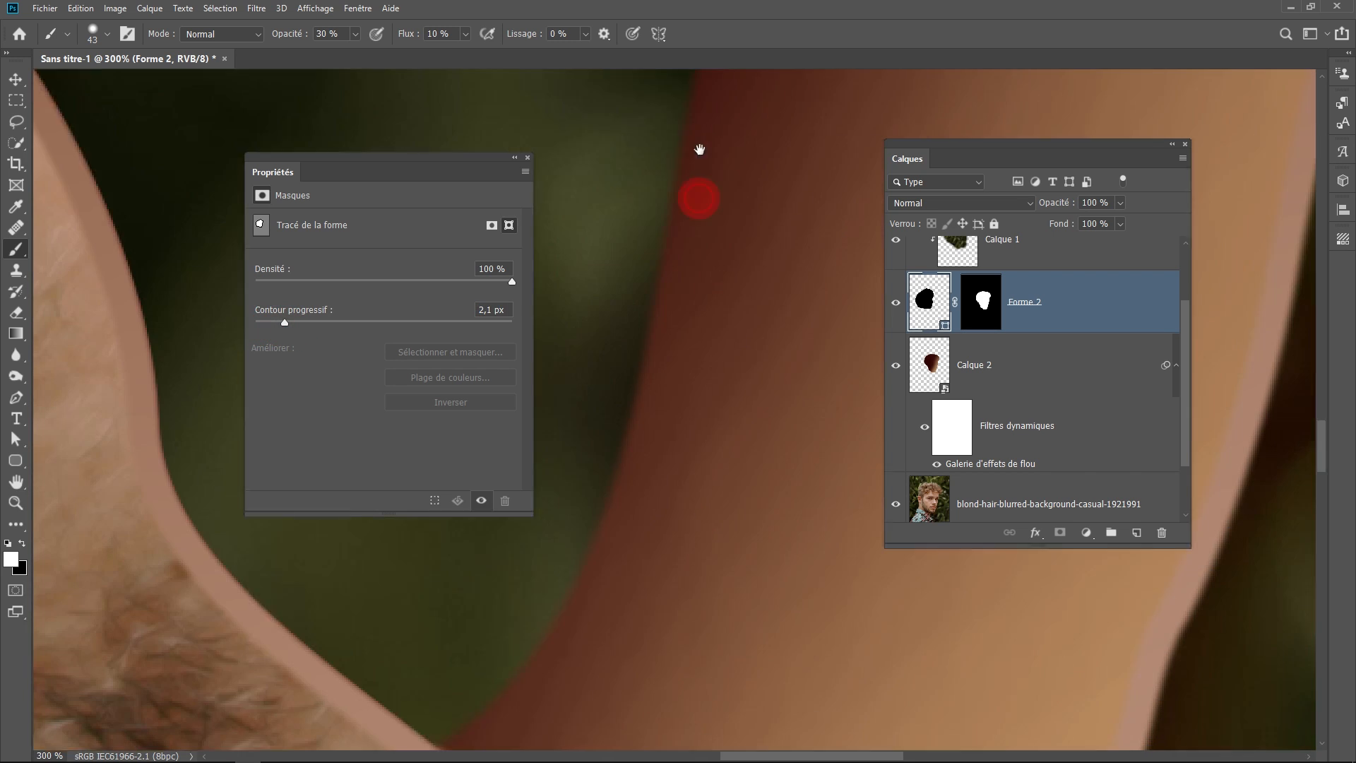
left_click_drag(700, 150, 698, 198)
key("ctrl+minus")
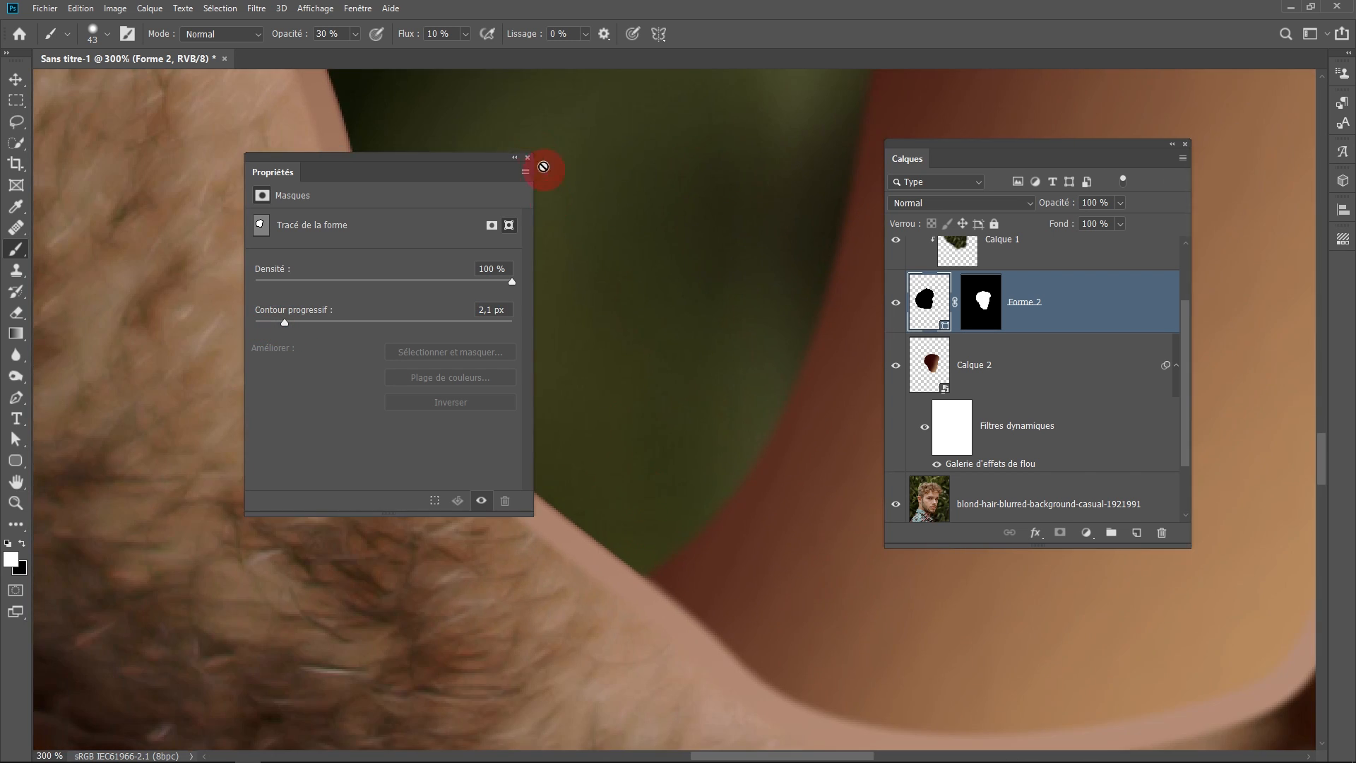
left_click(527, 158)
- Add an adjustment layer above the Calque 3 layer and adjust its settings
key("ctrl+minus")
key("ctrl+minus")
key("ctrl+minus")
key("ctrl+minus")
key("ctrl+minus")
left_click_drag(605, 418, 448, 391)
scroll(1074, 282, "up", 3)
left_click(1074, 275)
left_click(1086, 533)
left_click(1095, 521)
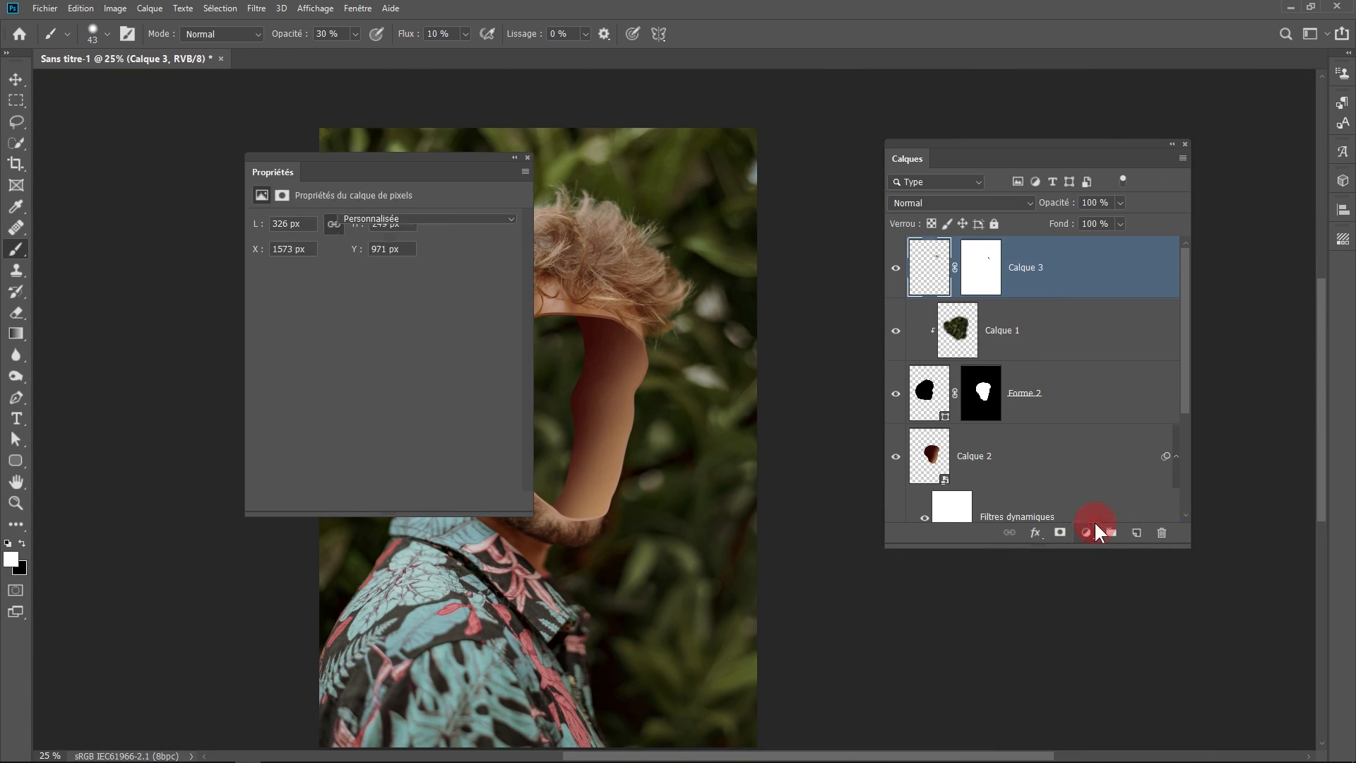
left_click_drag(455, 161, 1023, 273)
left_click(938, 349)
left_click(933, 403)
left_click_drag(950, 386, 1036, 388)
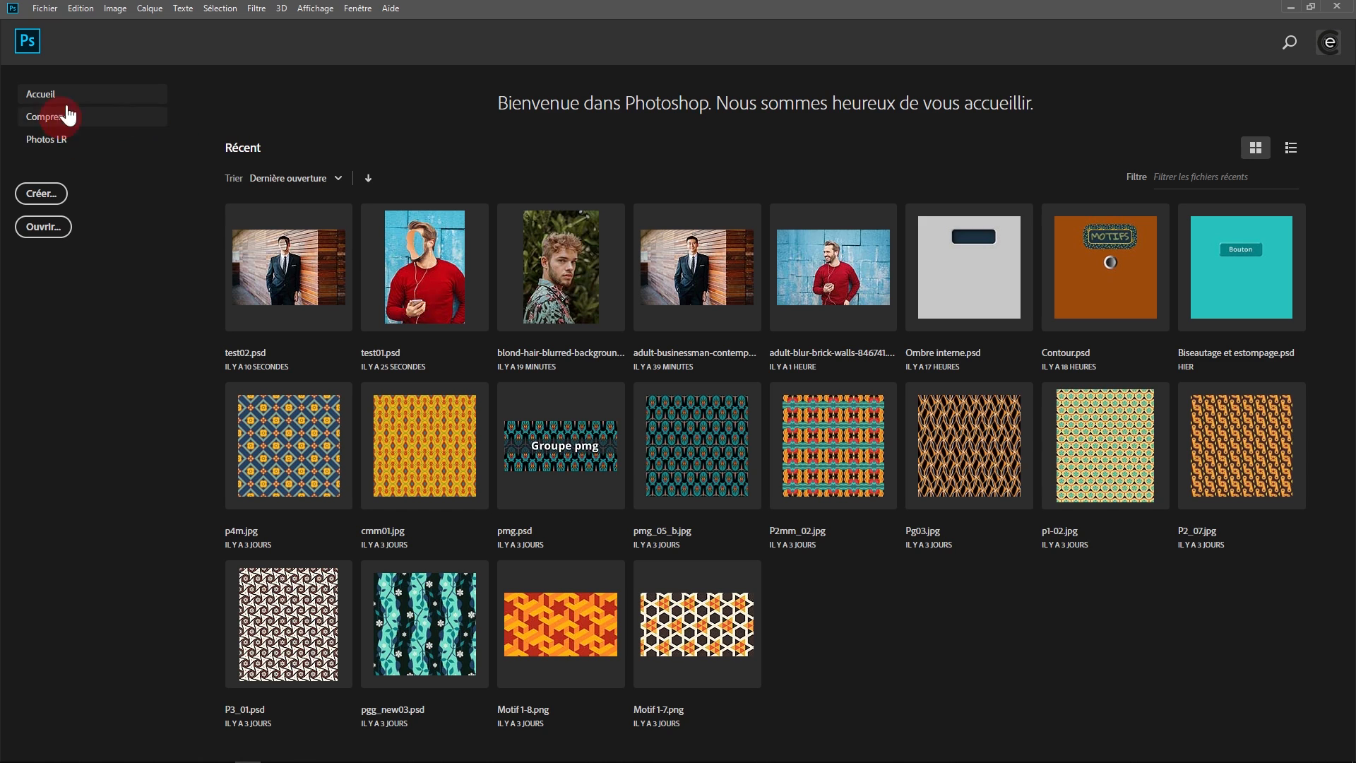
- Start a new document and show all the print presets
left_click(44, 10)
left_click(59, 24)
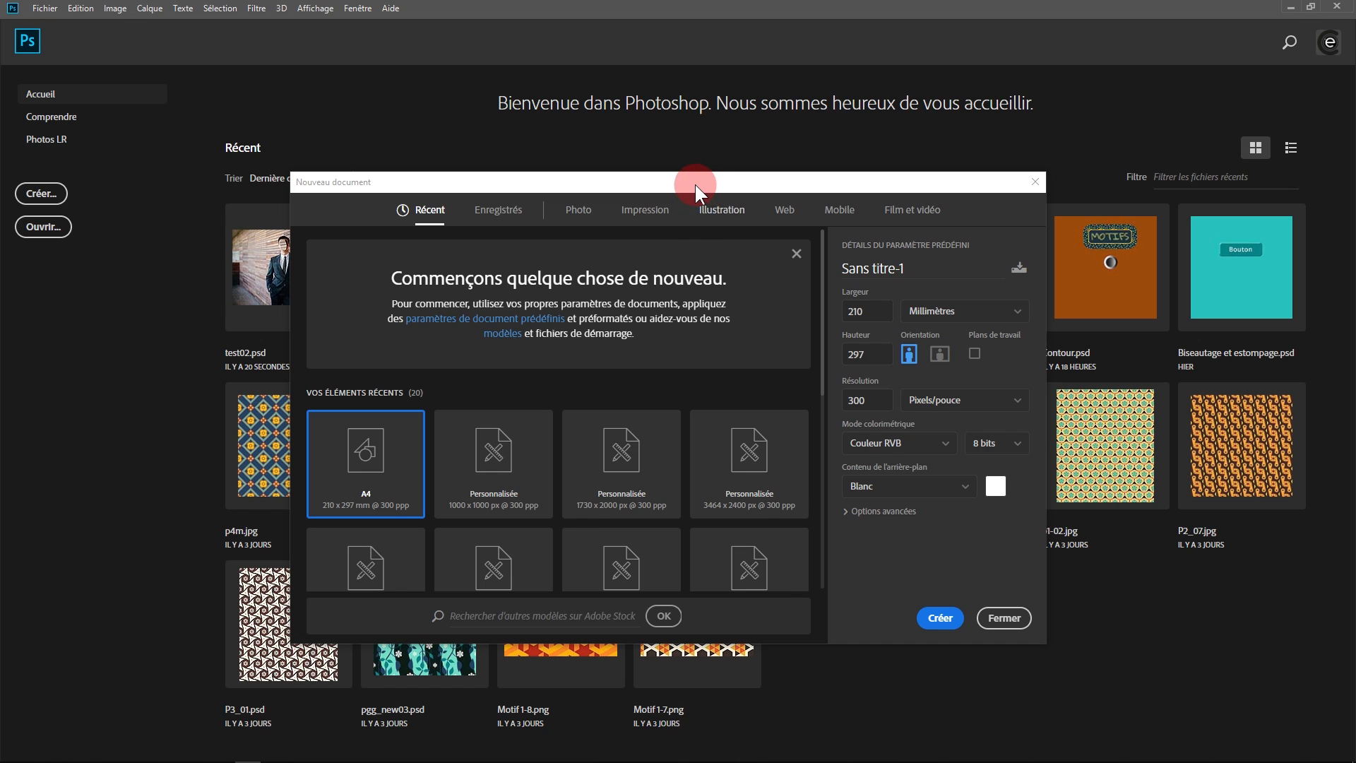
left_click_drag(696, 184, 676, 152)
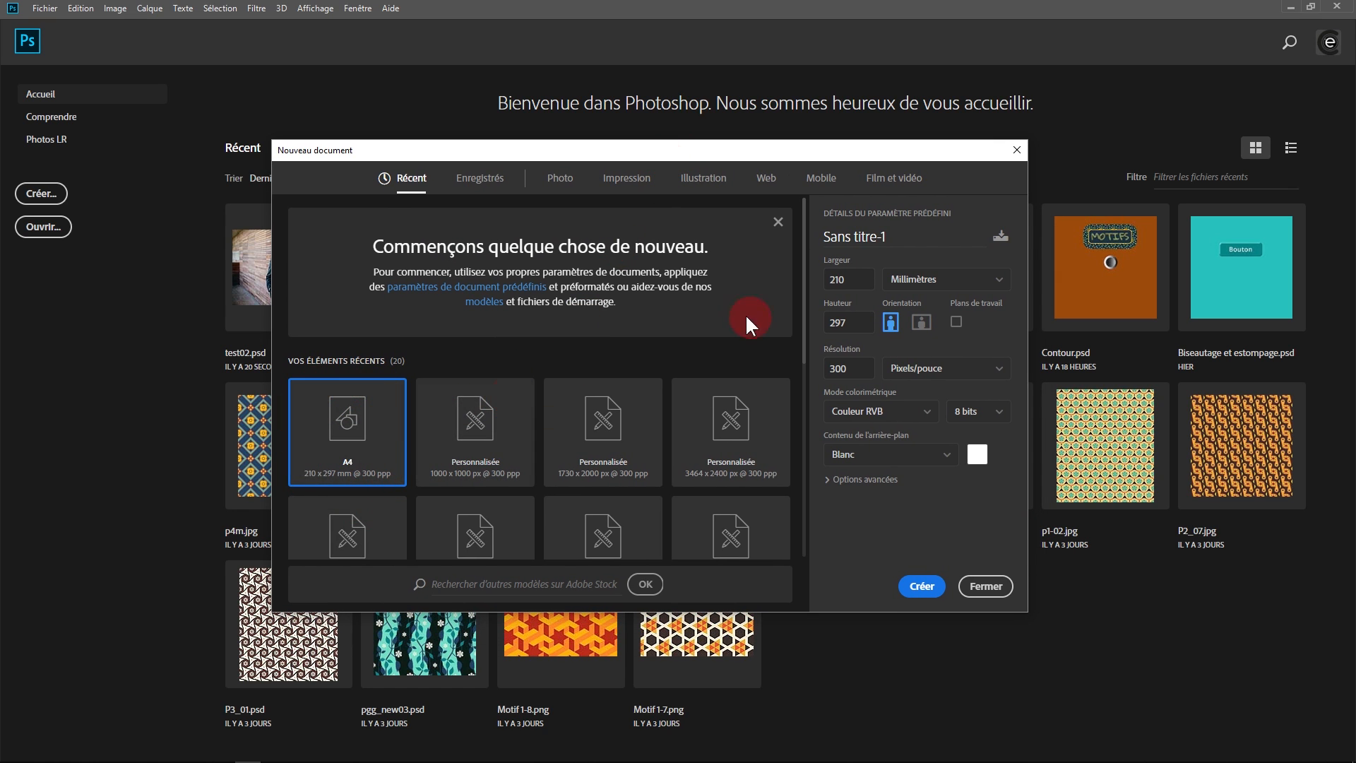
left_click(627, 187)
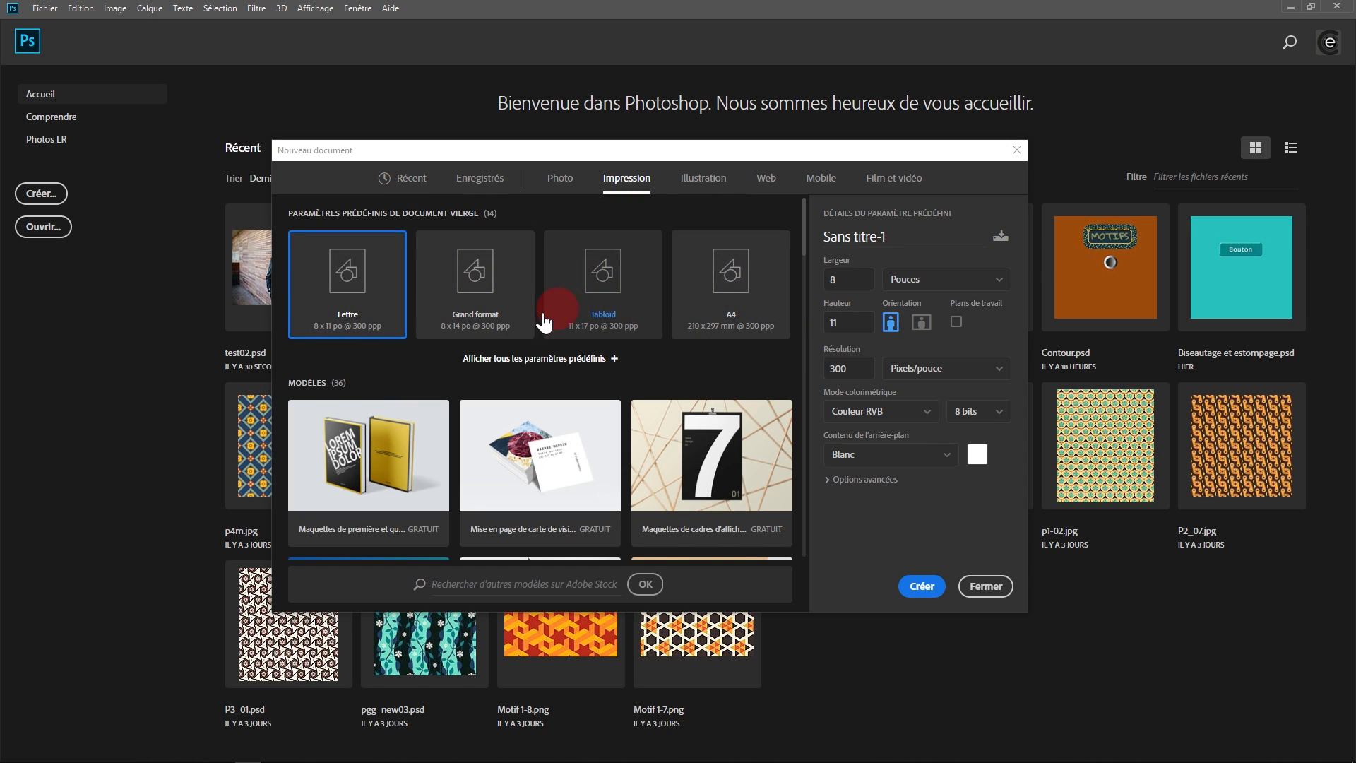
left_click(541, 361)
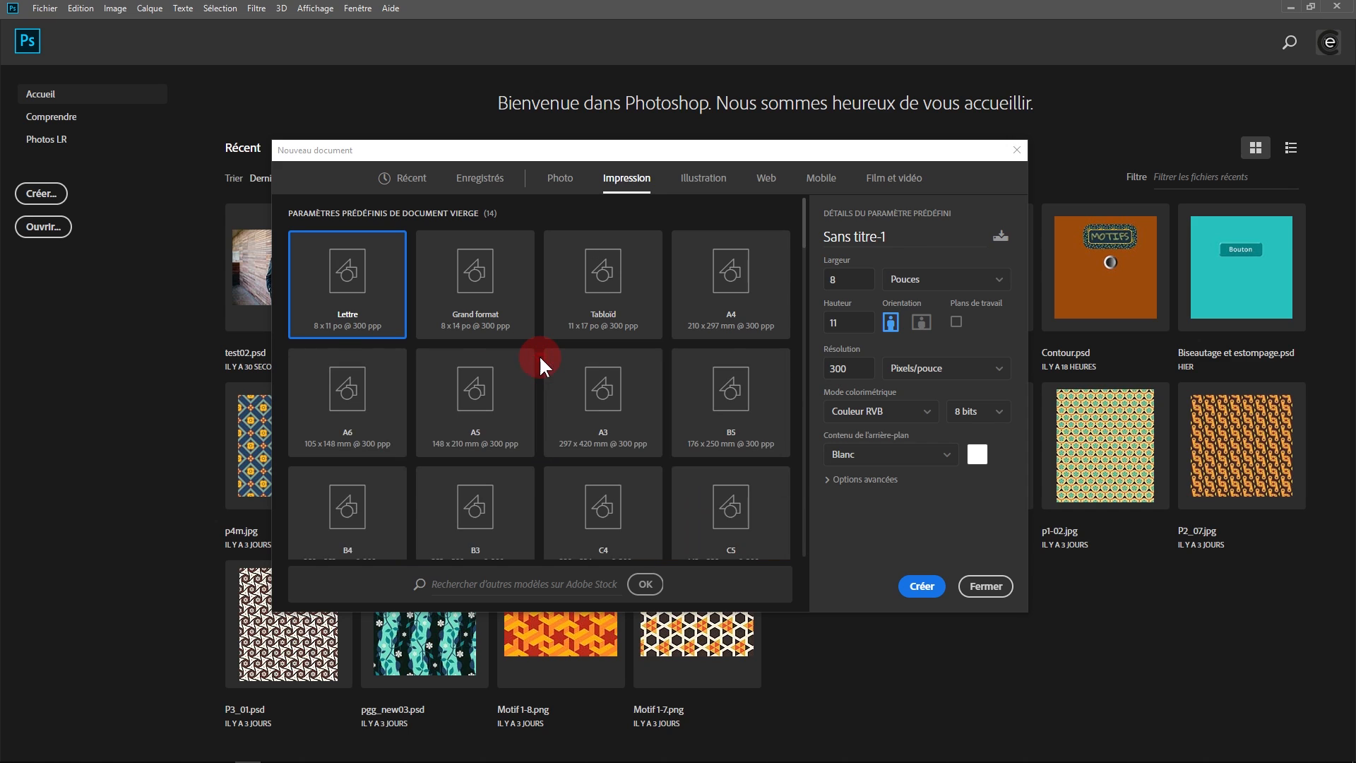
scroll(672, 403, "down", 2)
scroll(671, 408, "up", 2)
- Create the document from the A4 preset in portrait orientation, 210 x 297 mm at 300 pixels per inch, RGB with a white background
left_click(724, 300)
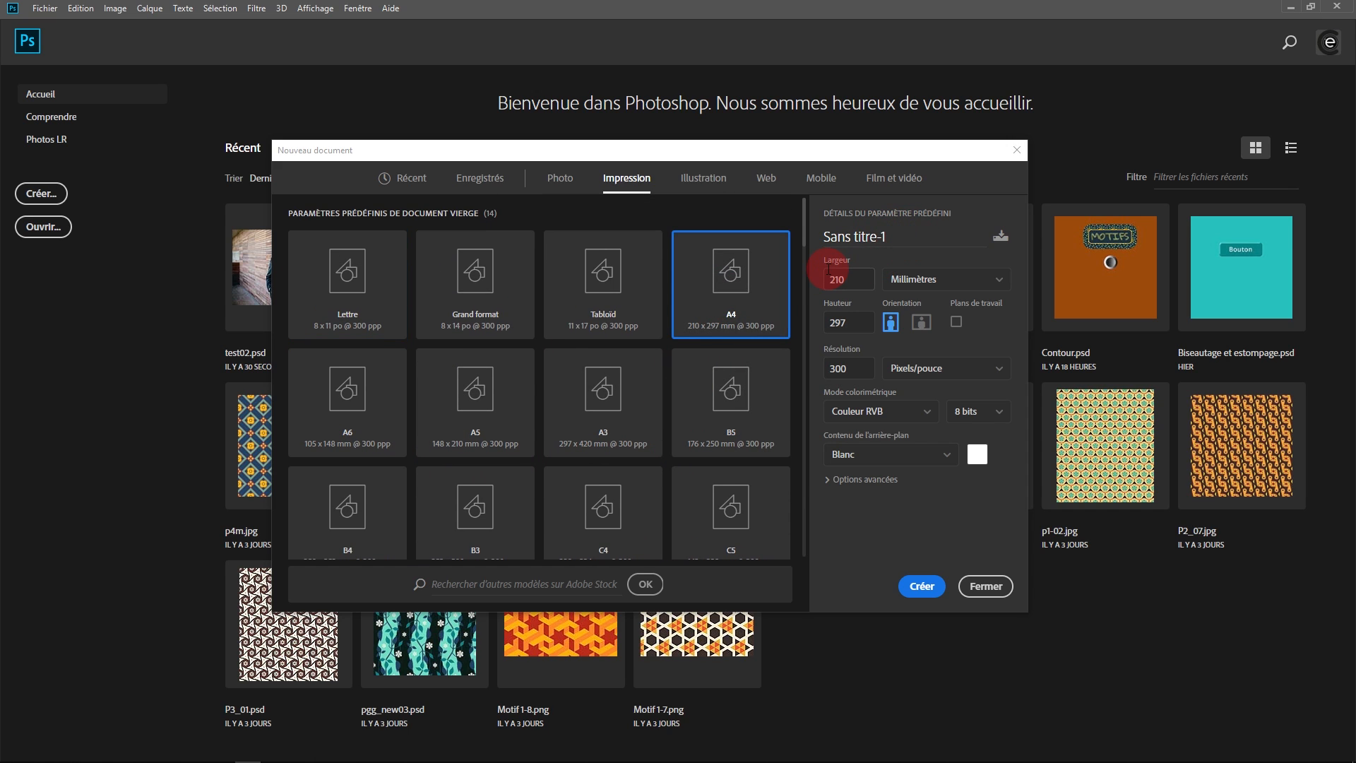
left_click(891, 324)
double_click(868, 366)
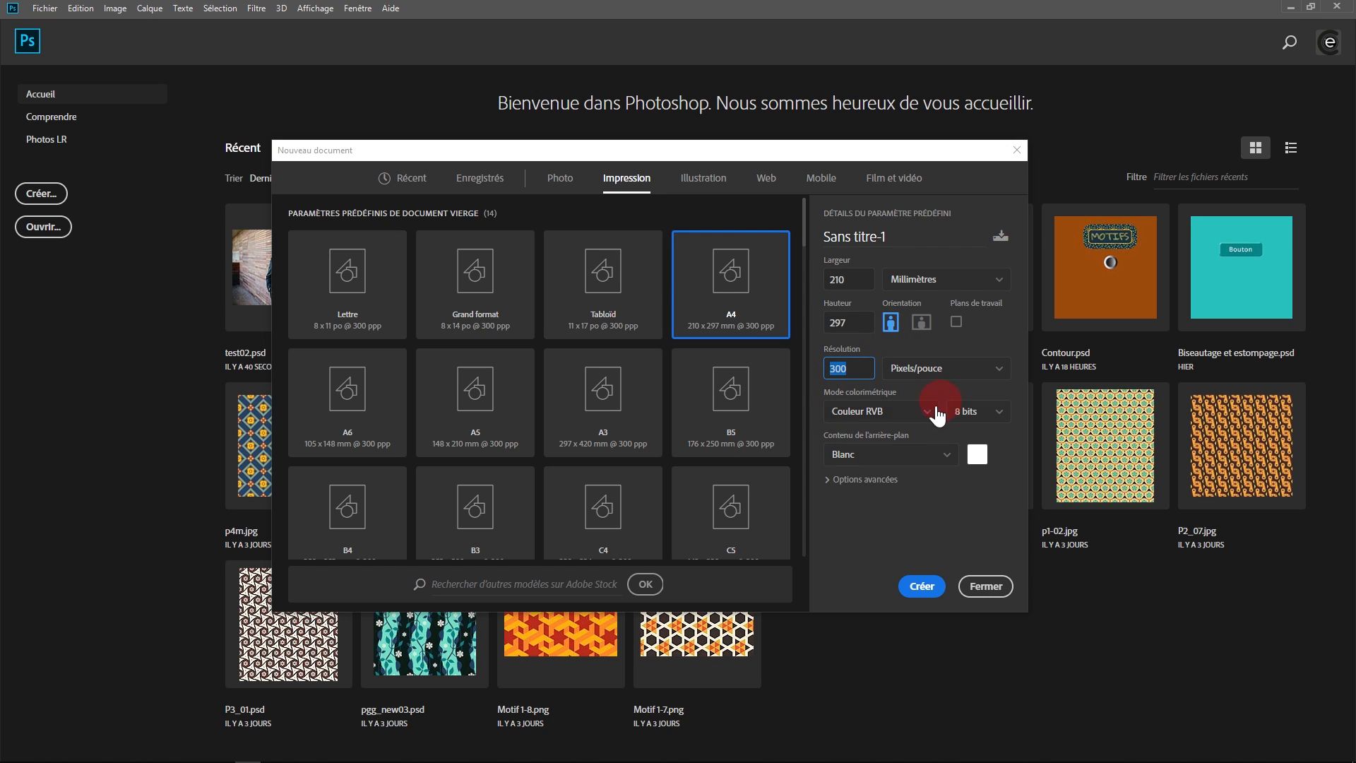
left_click(919, 586)
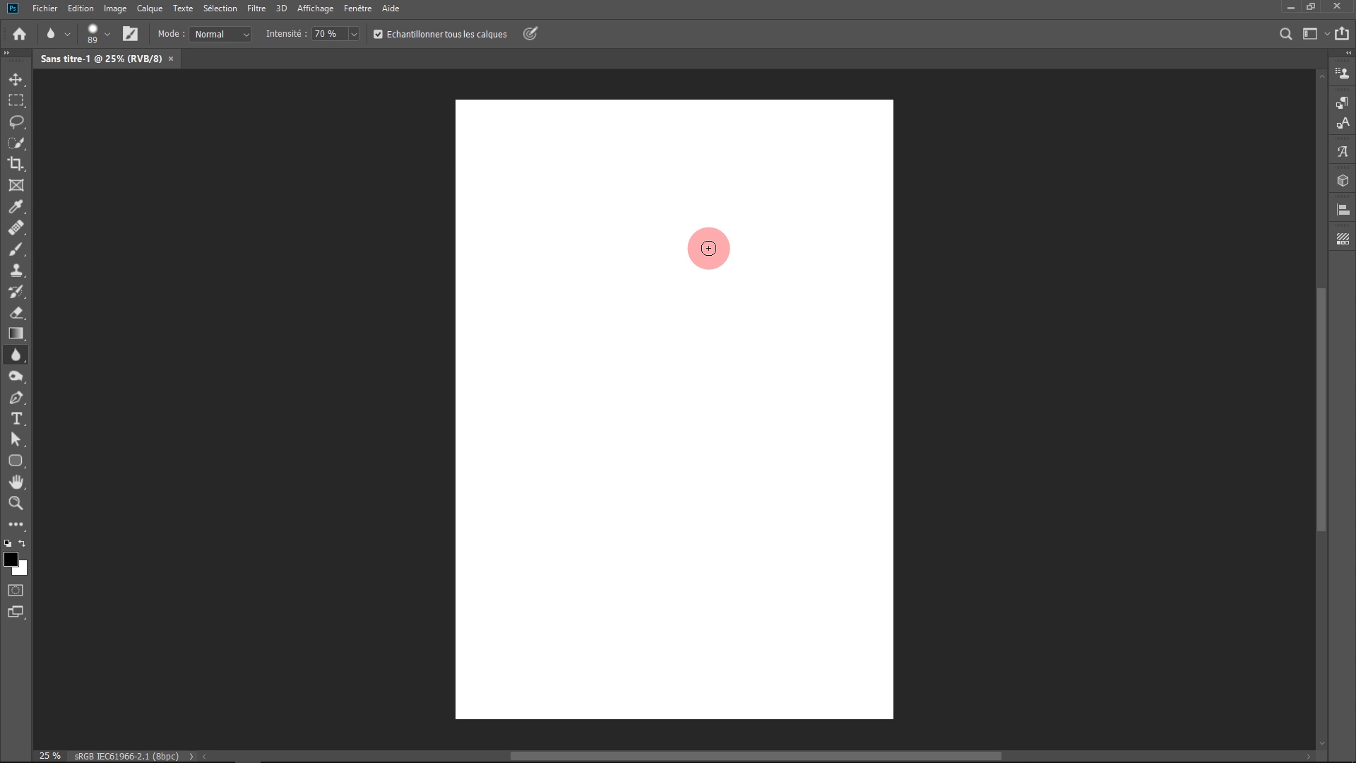
- Open the image blond-hair-blurred-background-casual-1921991.jpg in its own document
left_click(44, 8)
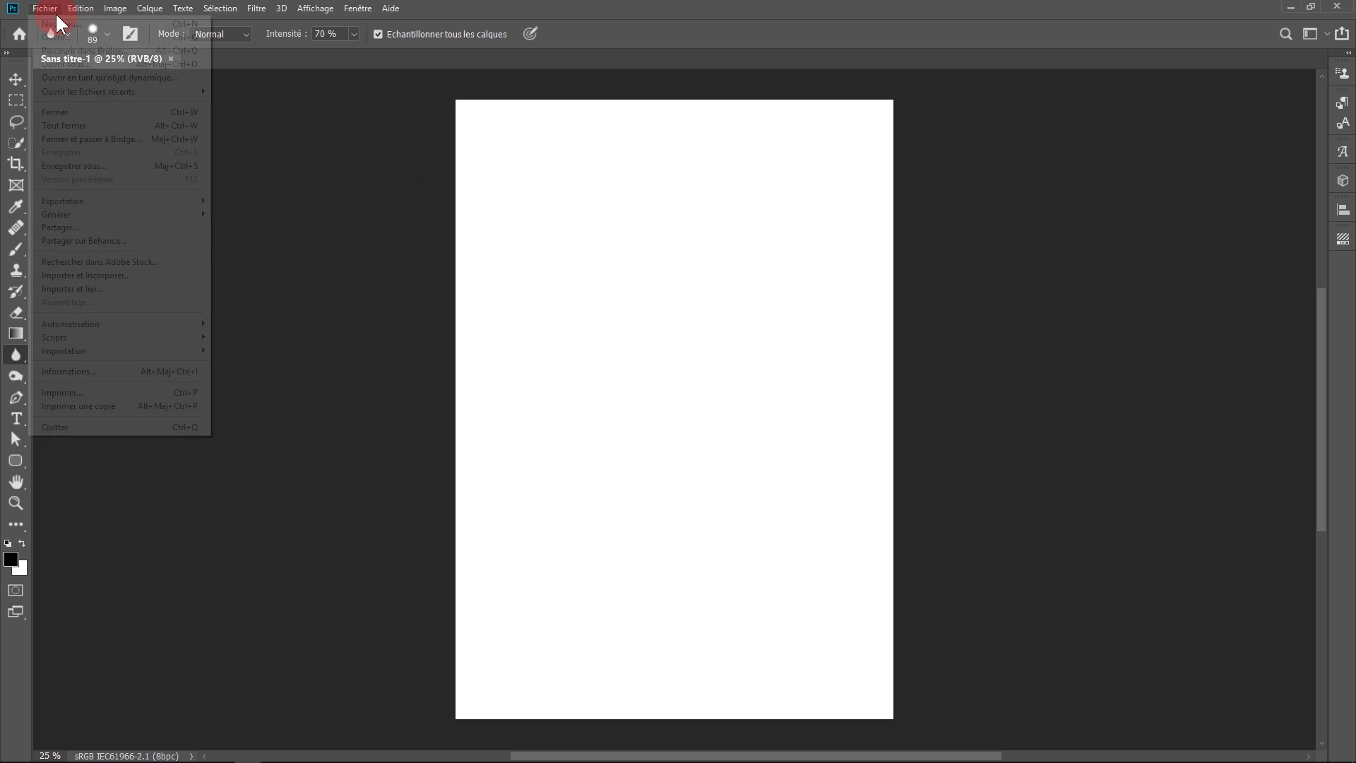
left_click(58, 36)
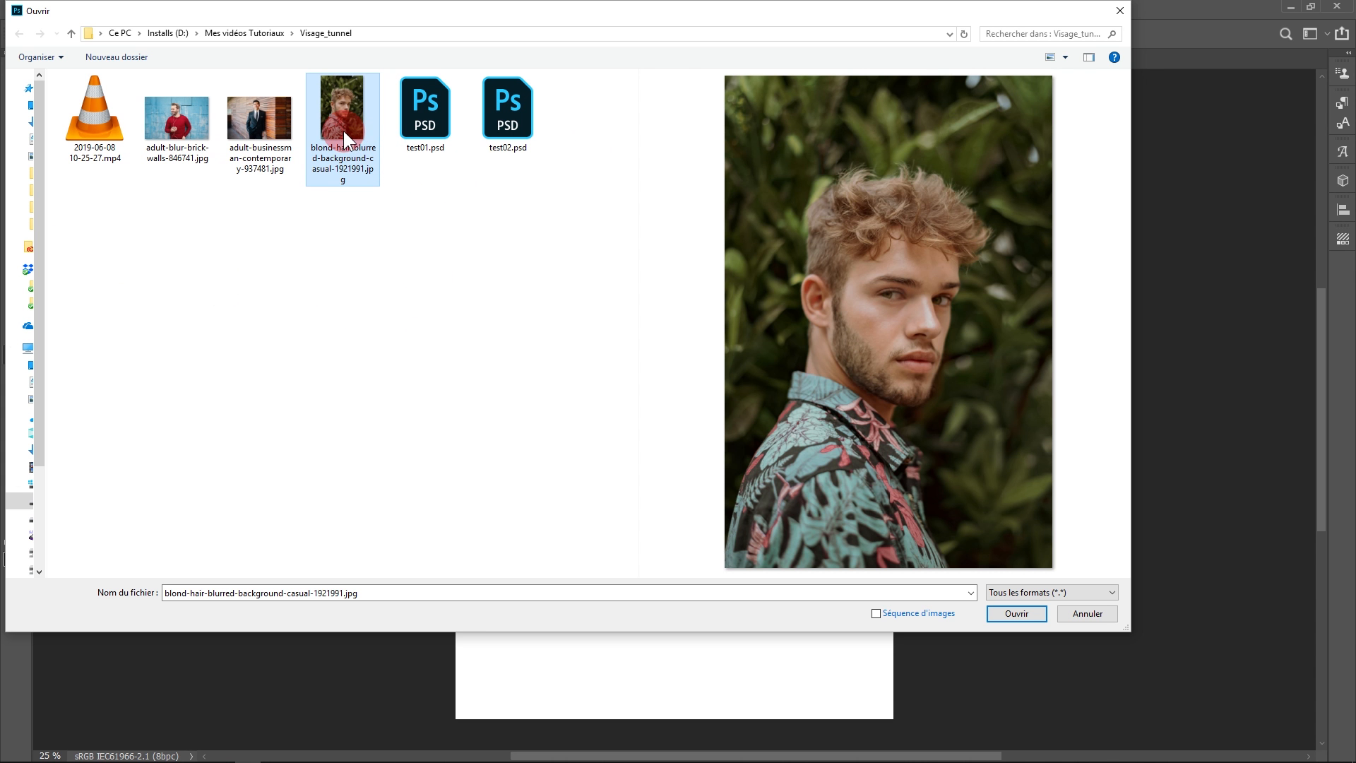
left_click(1004, 607)
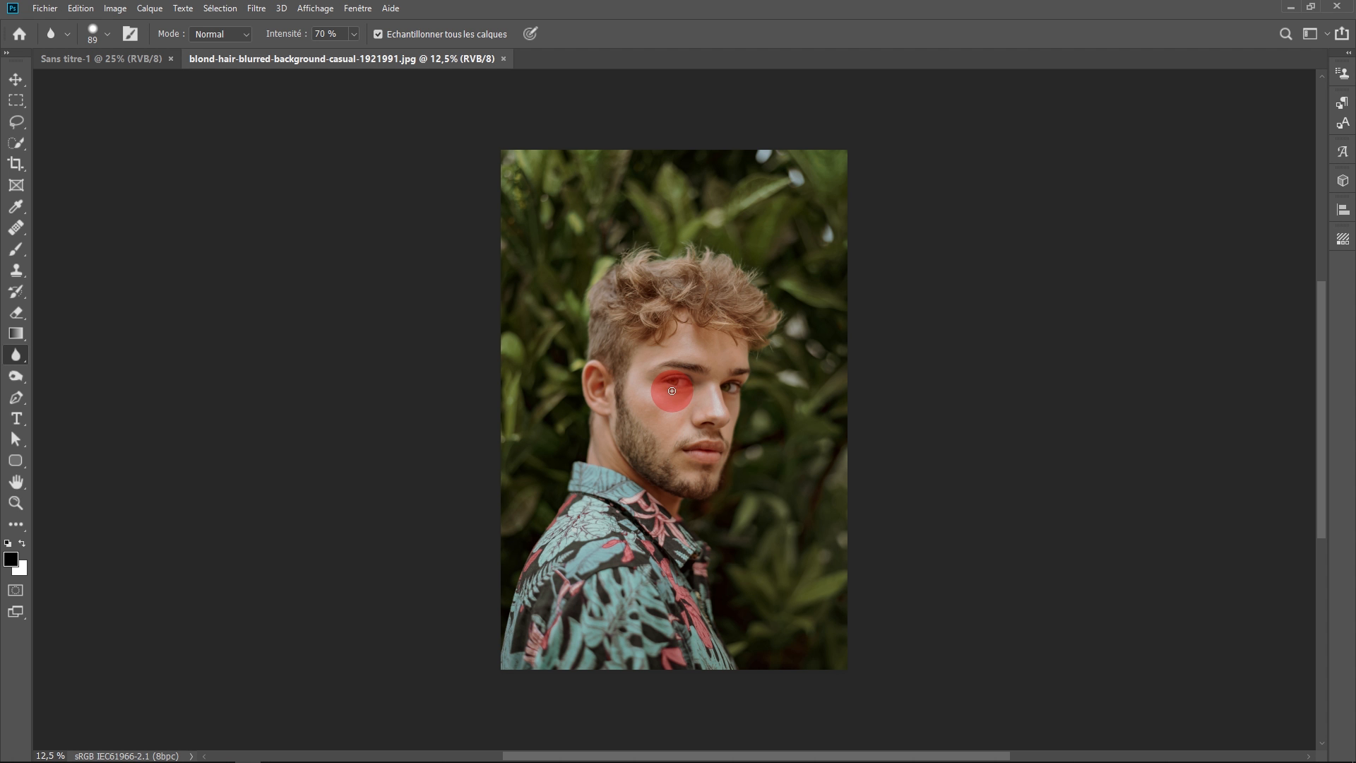
- Turn off resampling in the image size settings and set the resolution to 300 pixels per inch
left_click(116, 9)
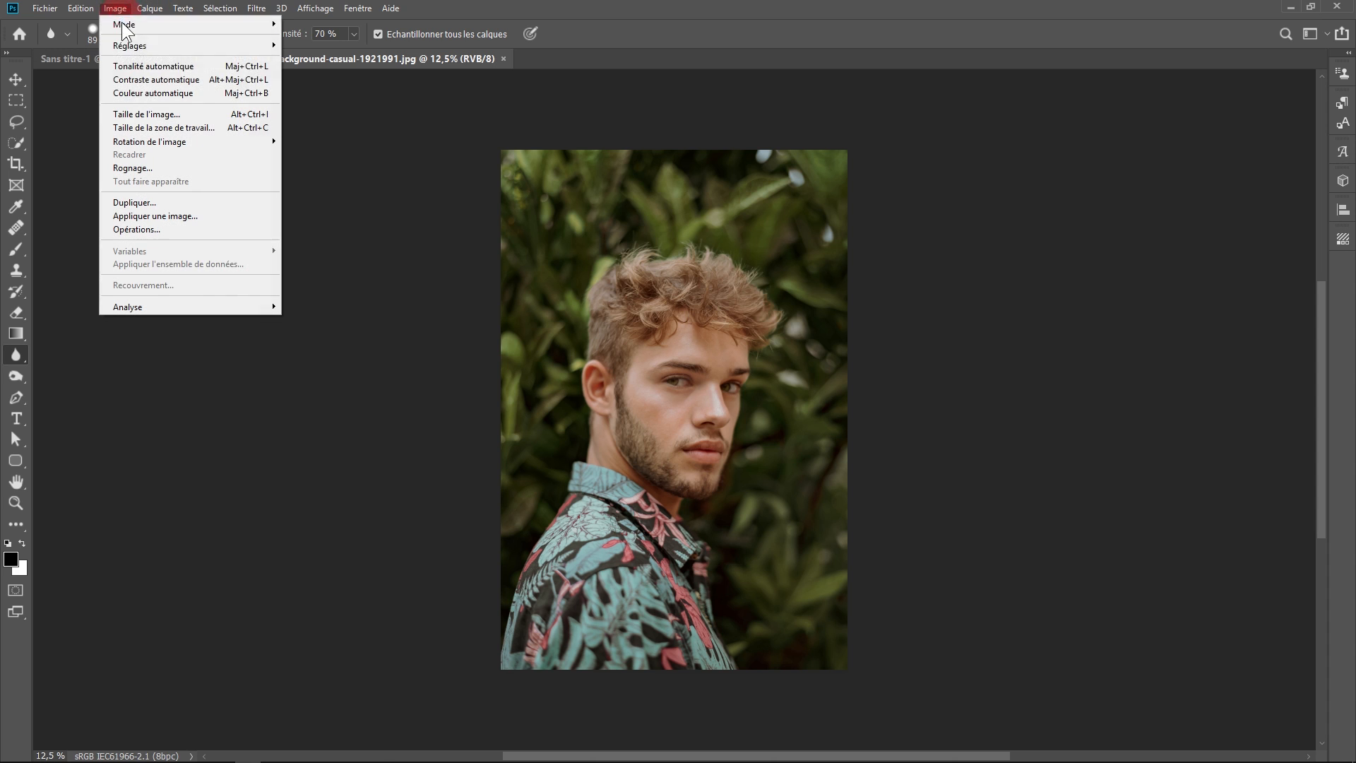
left_click(149, 114)
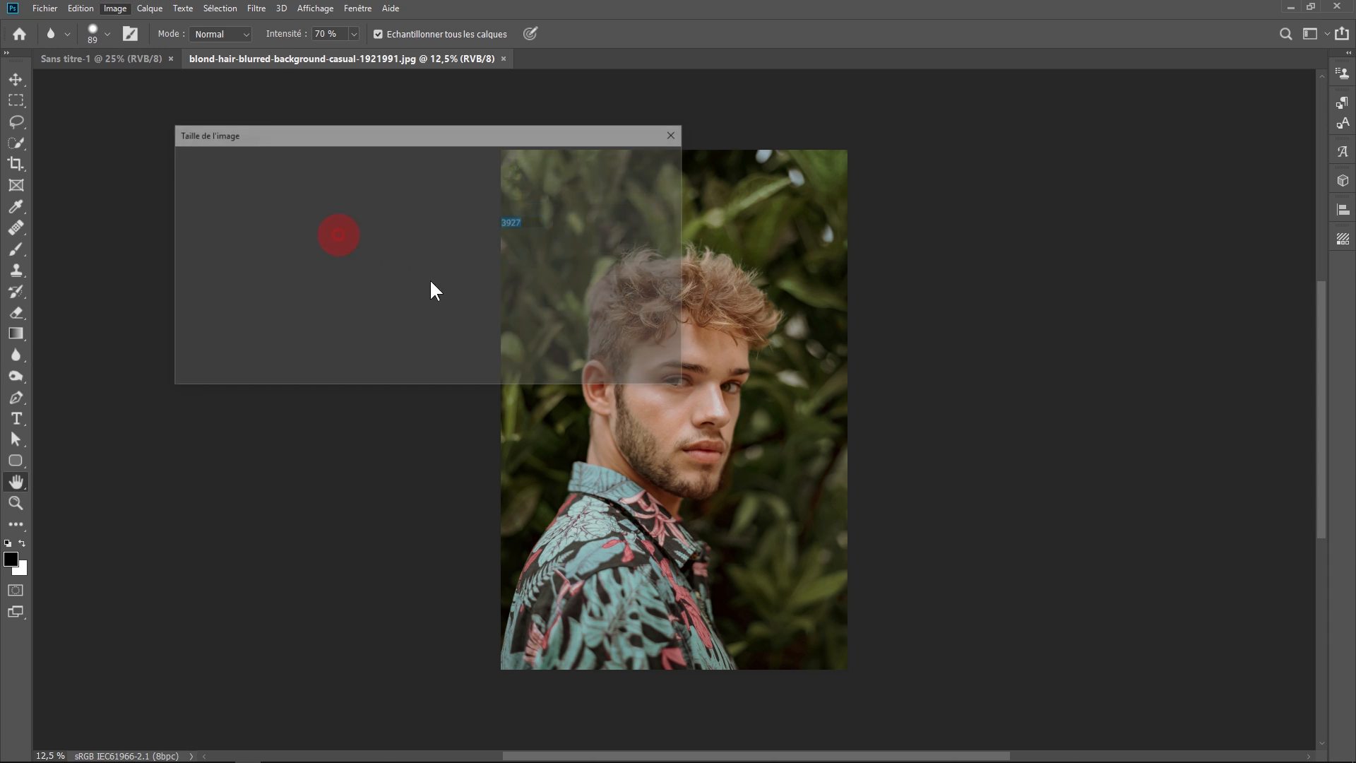
left_click(406, 291)
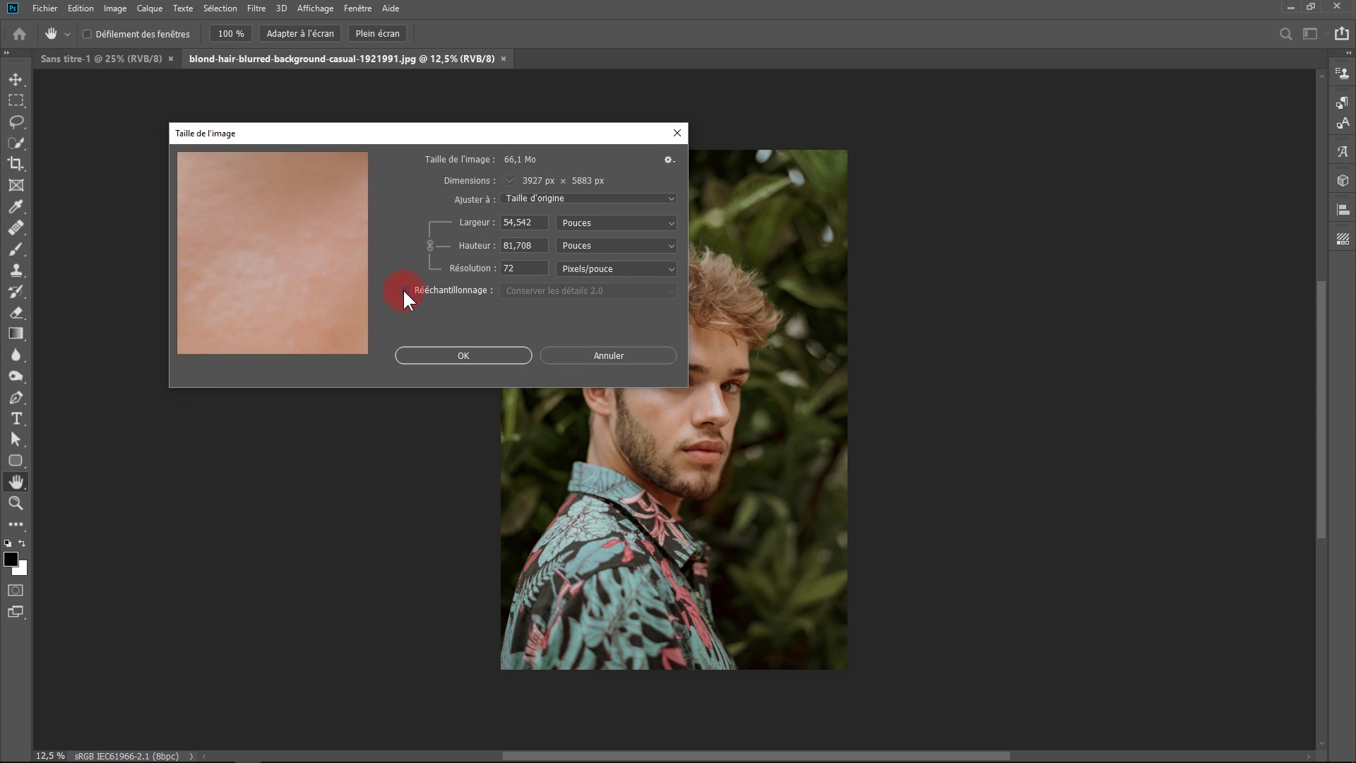
double_click(526, 268)
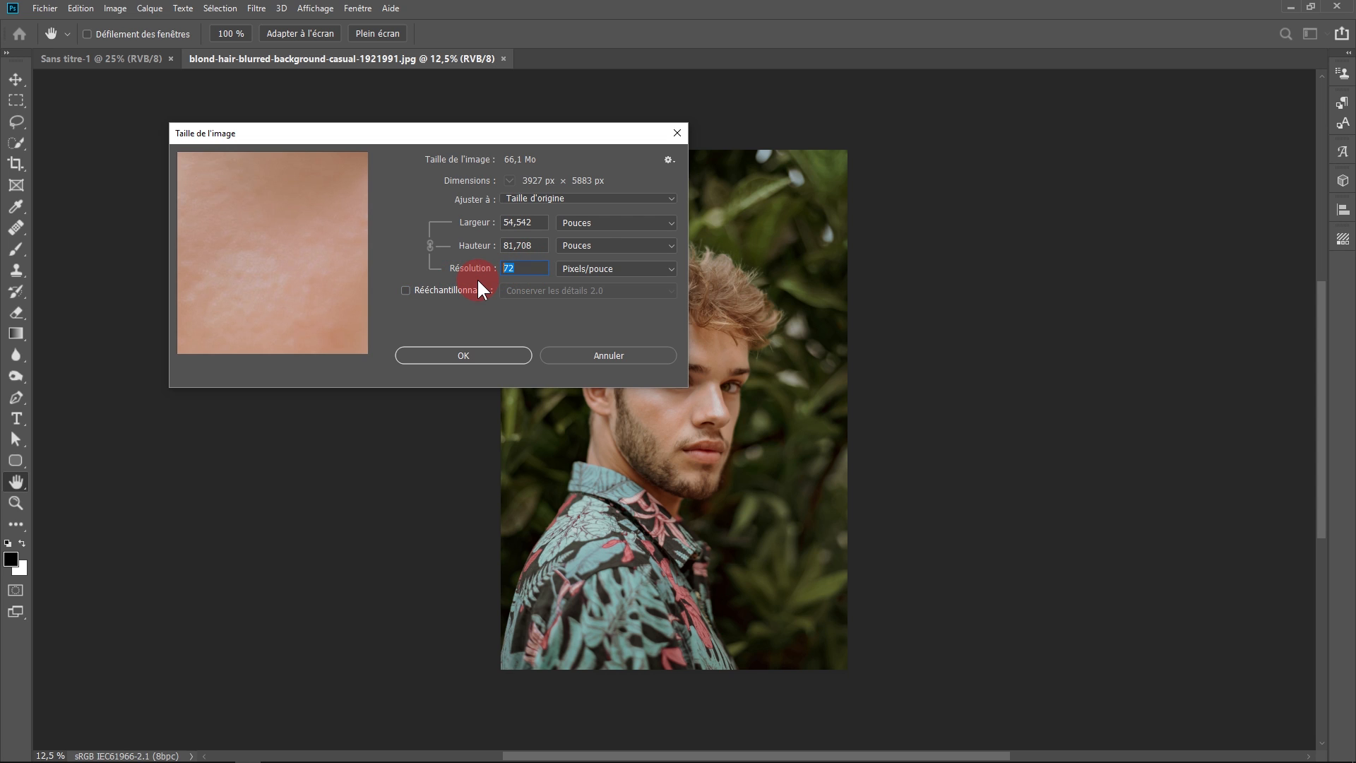
type("300")
- Switch the image dimensions to centimetres and apply the image size settings
left_click(600, 245)
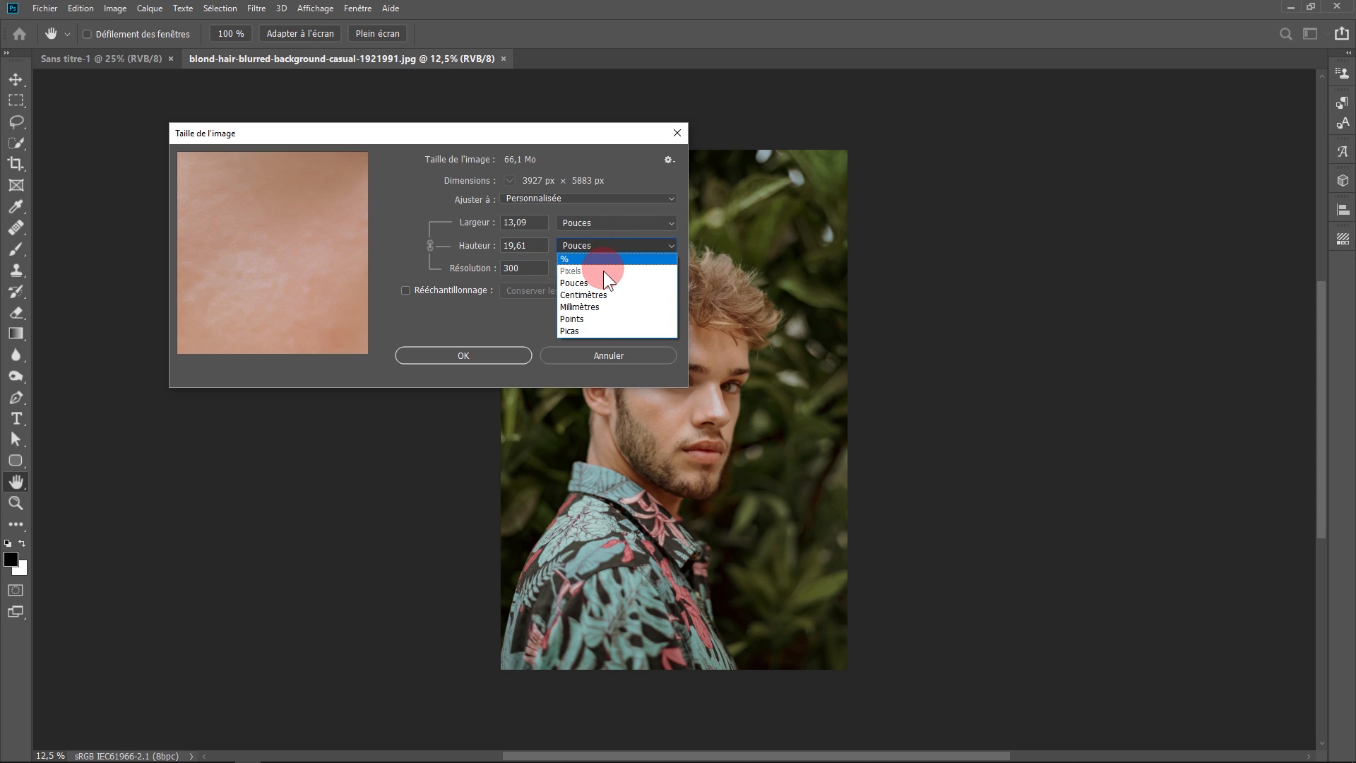
left_click(596, 295)
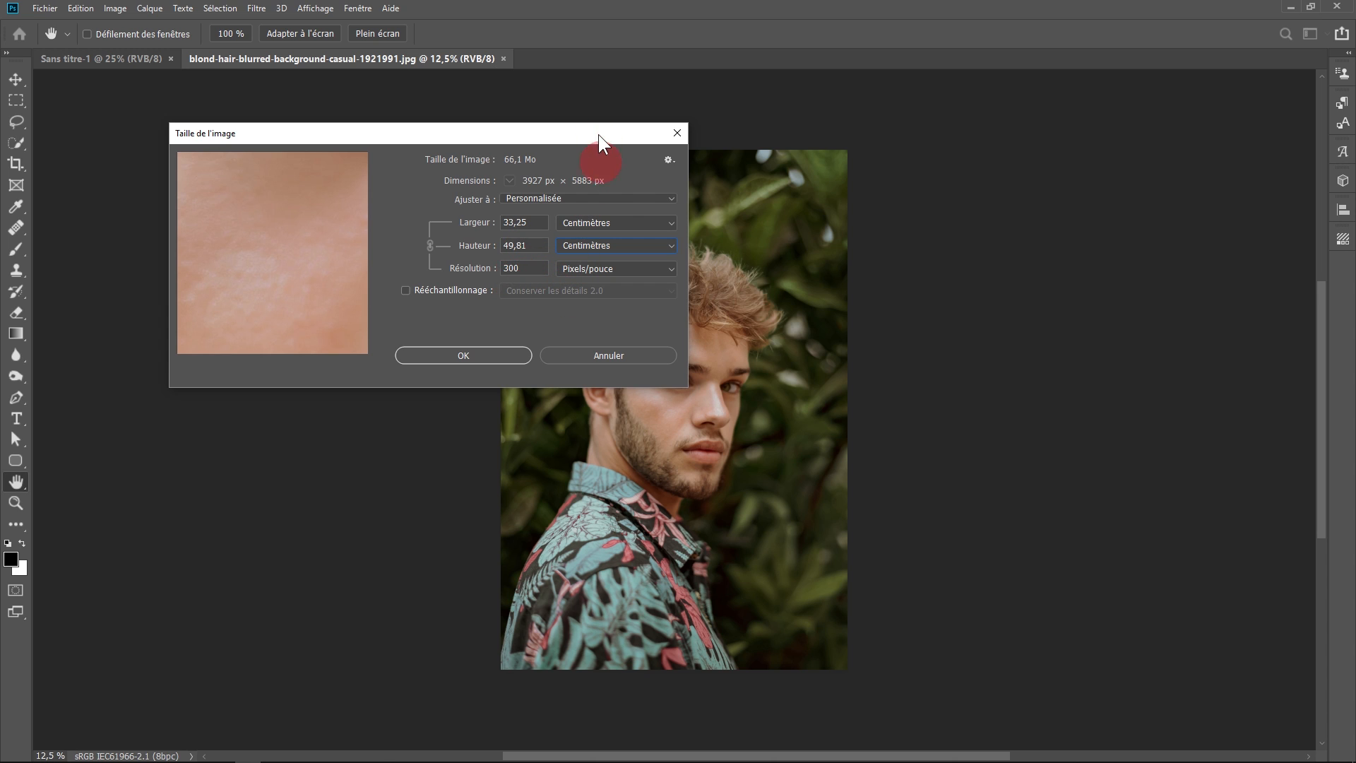
left_click_drag(535, 133, 473, 114)
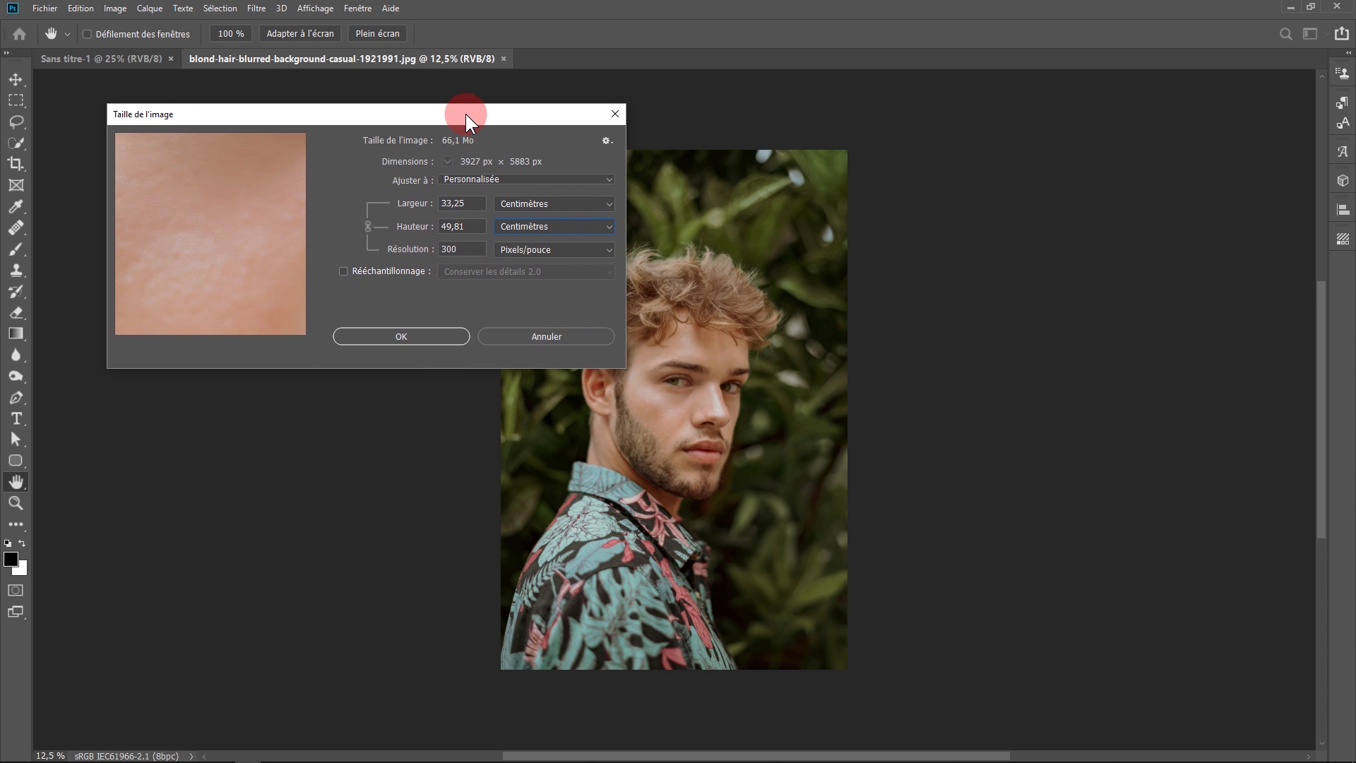
left_click(397, 337)
- Close the portrait image without saving its changes
key("r")
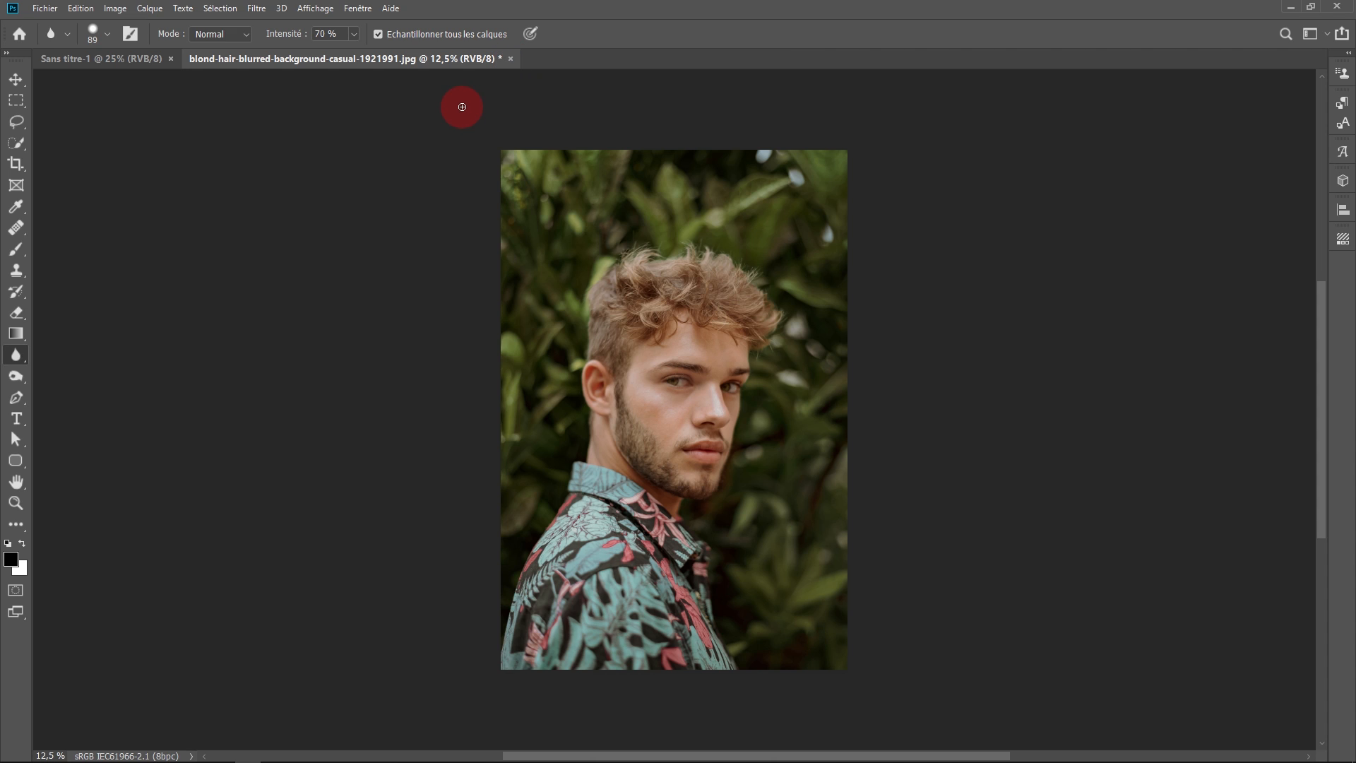
left_click(512, 59)
left_click(696, 285)
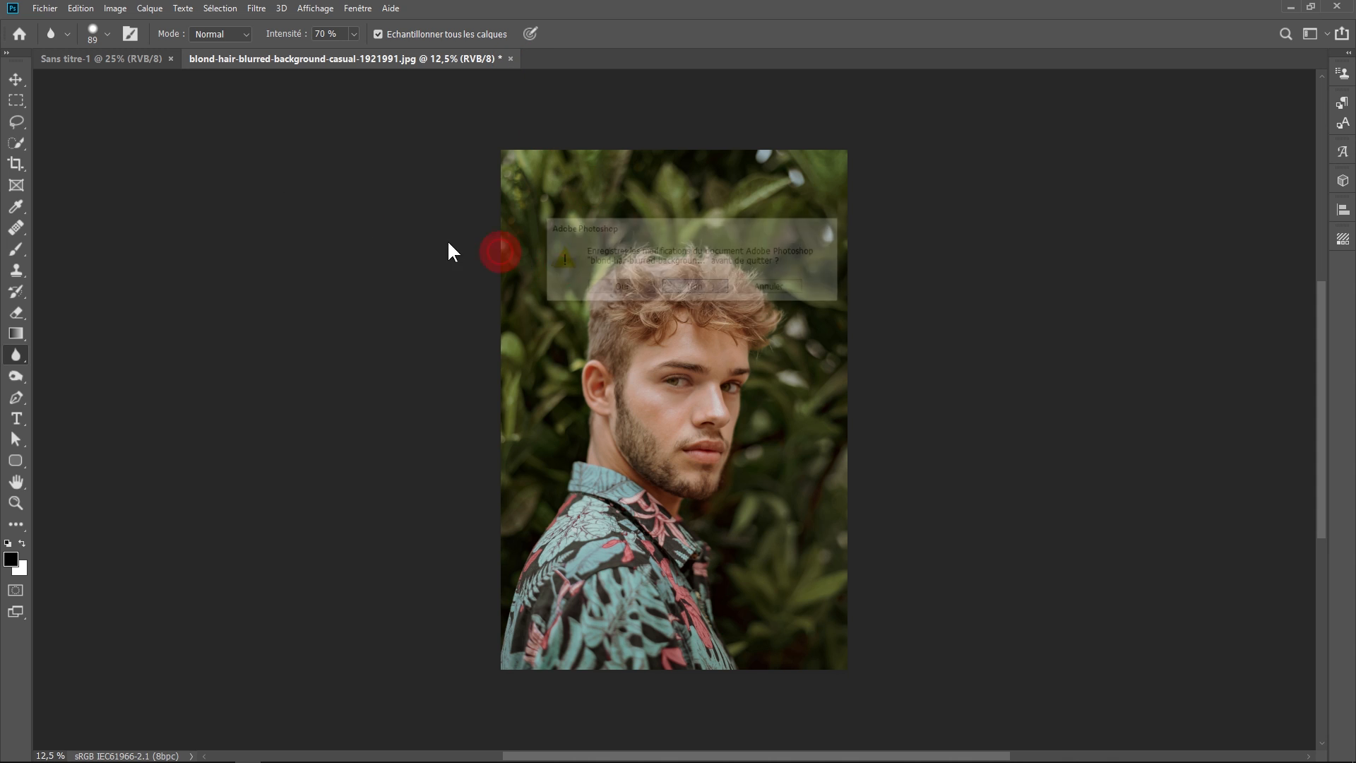
- Place blond-hair-blurred-background-casual-1921991.jpg as an embedded image in the blank A4 document
left_click(45, 8)
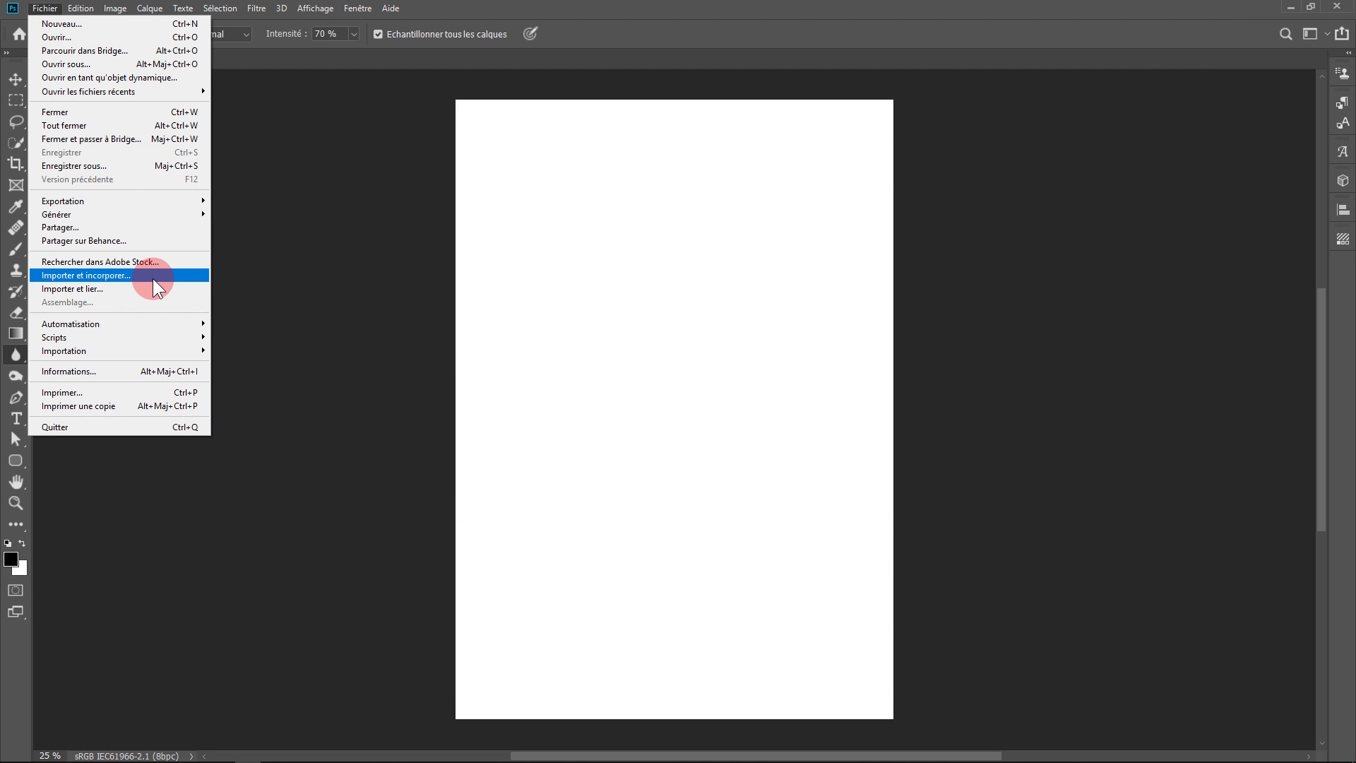
left_click(153, 279)
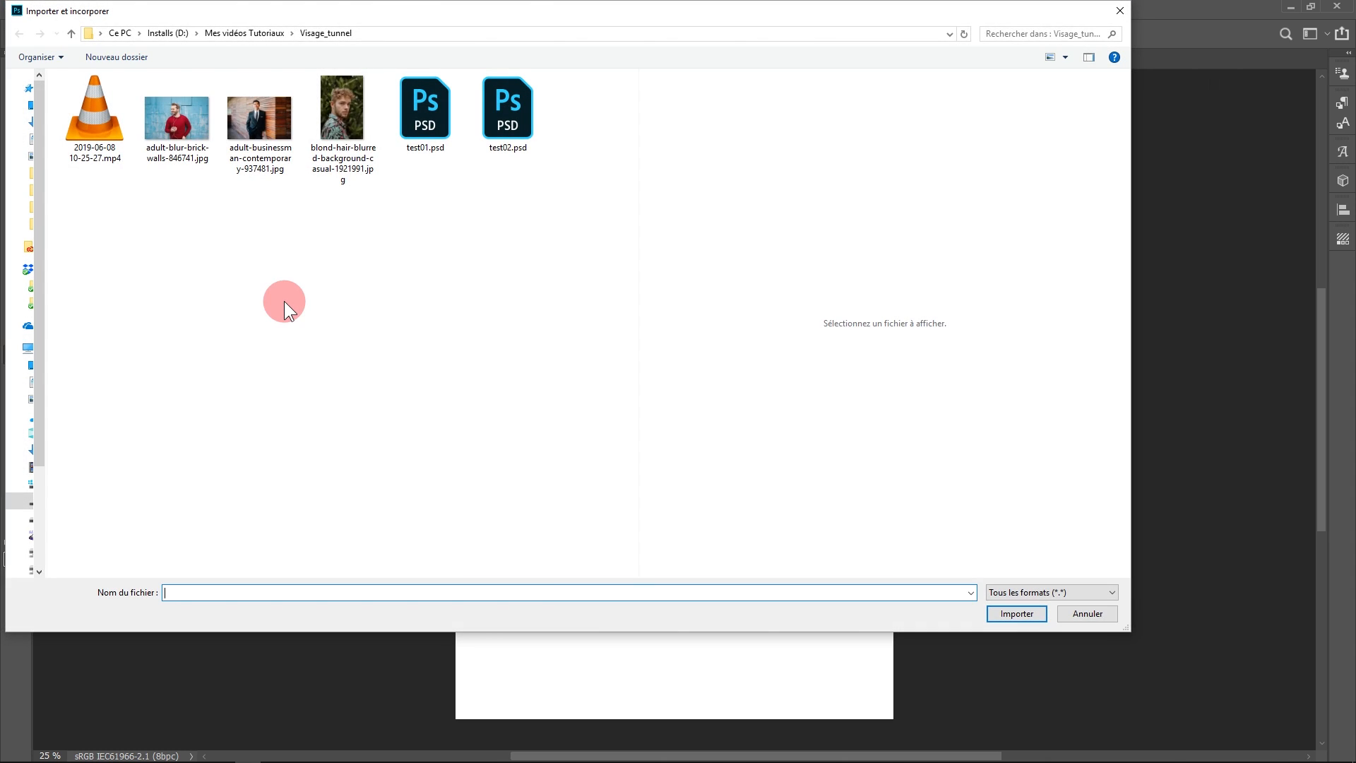
left_click(344, 107)
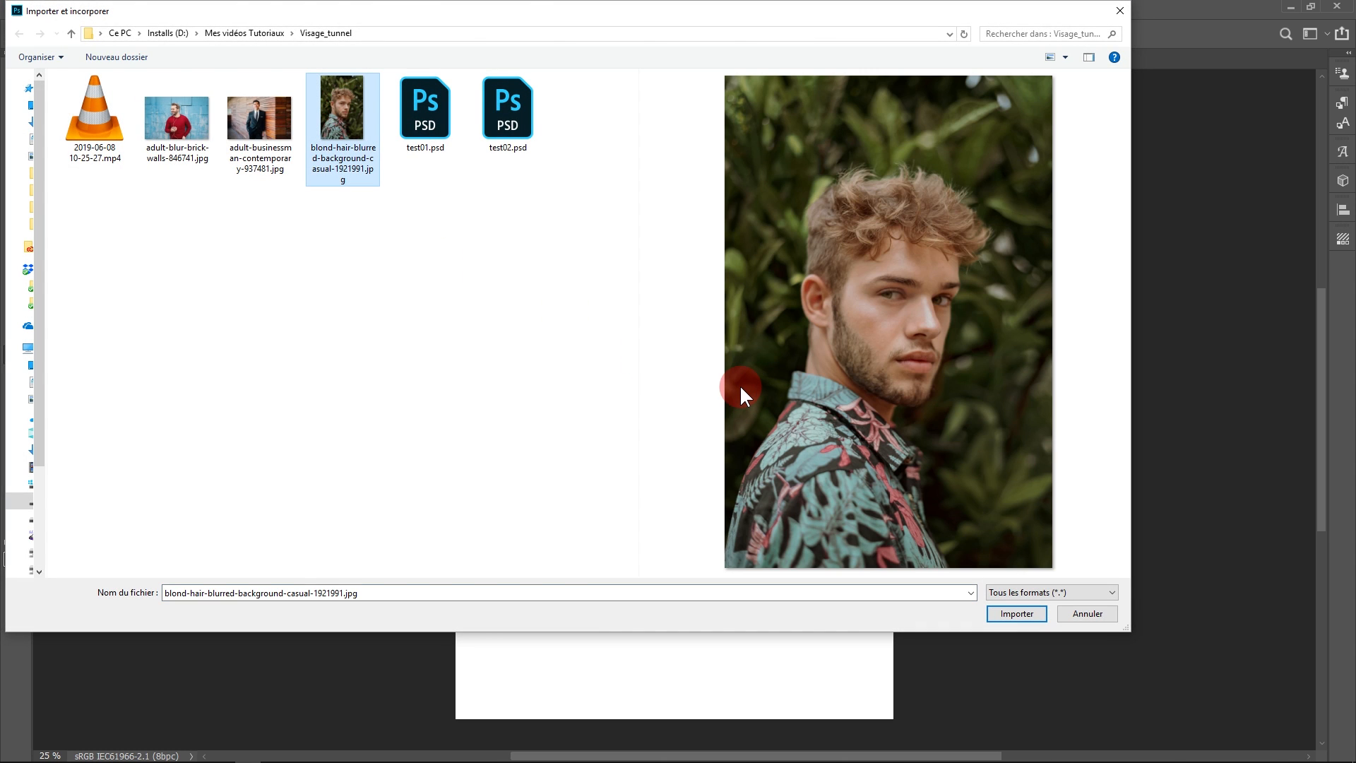
key("Return")
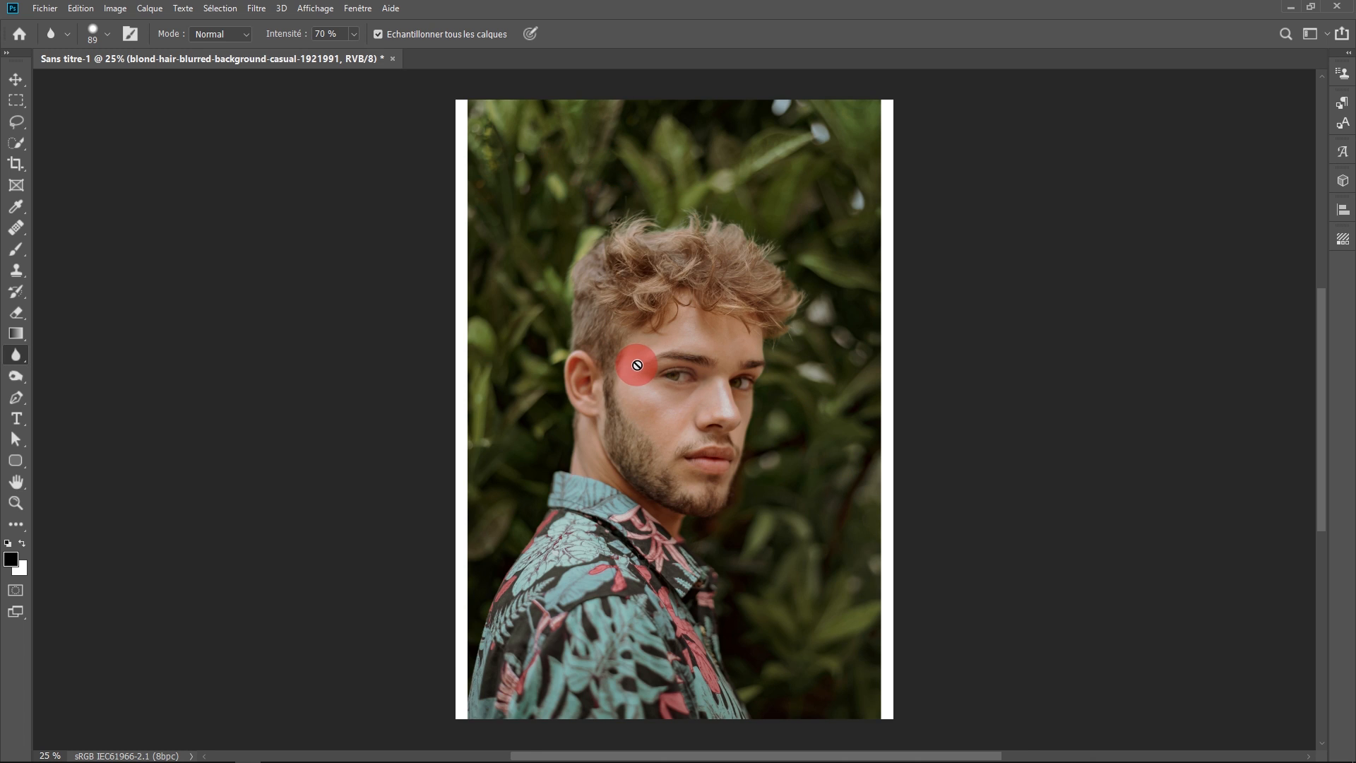
- Scale the placed portrait to about 16.9 % and reposition it so it covers the whole page
left_click_drag(698, 335, 623, 330)
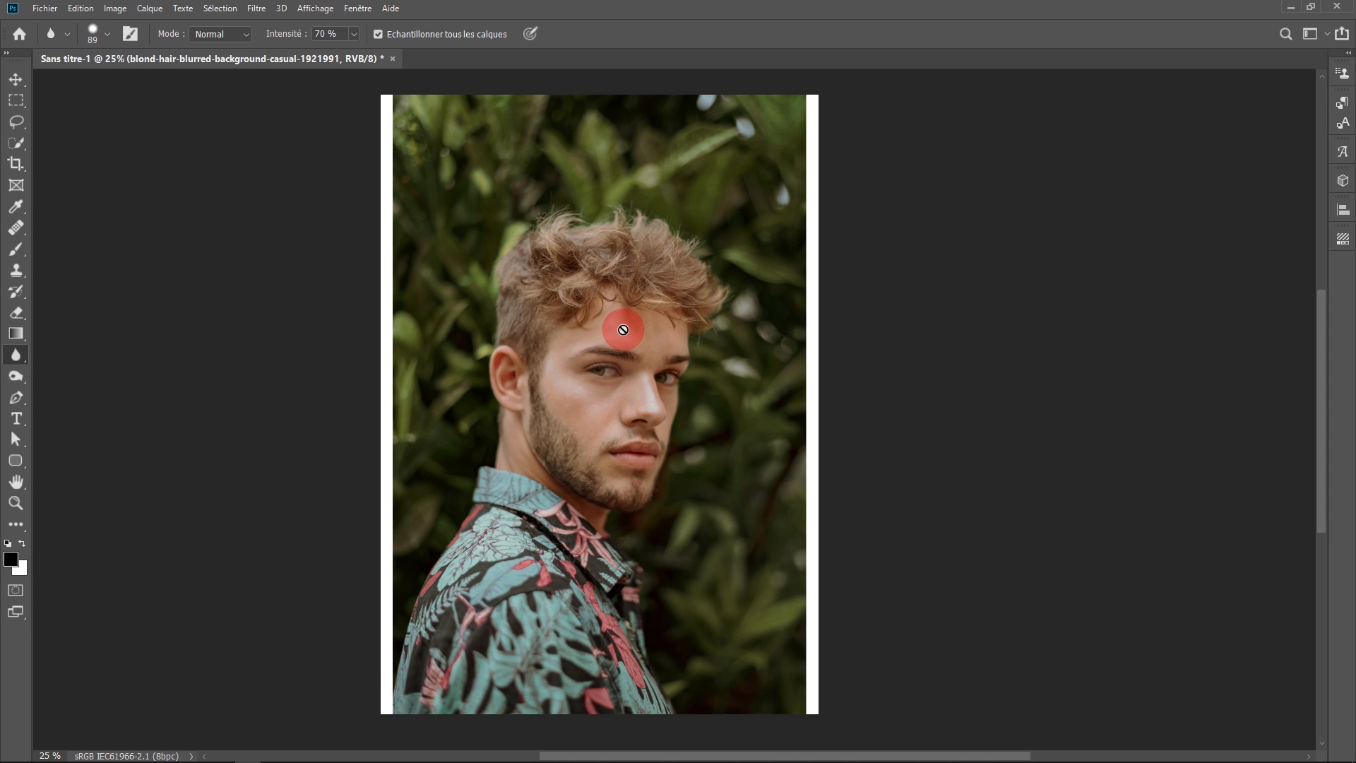
scroll(539, 296, "up", 1)
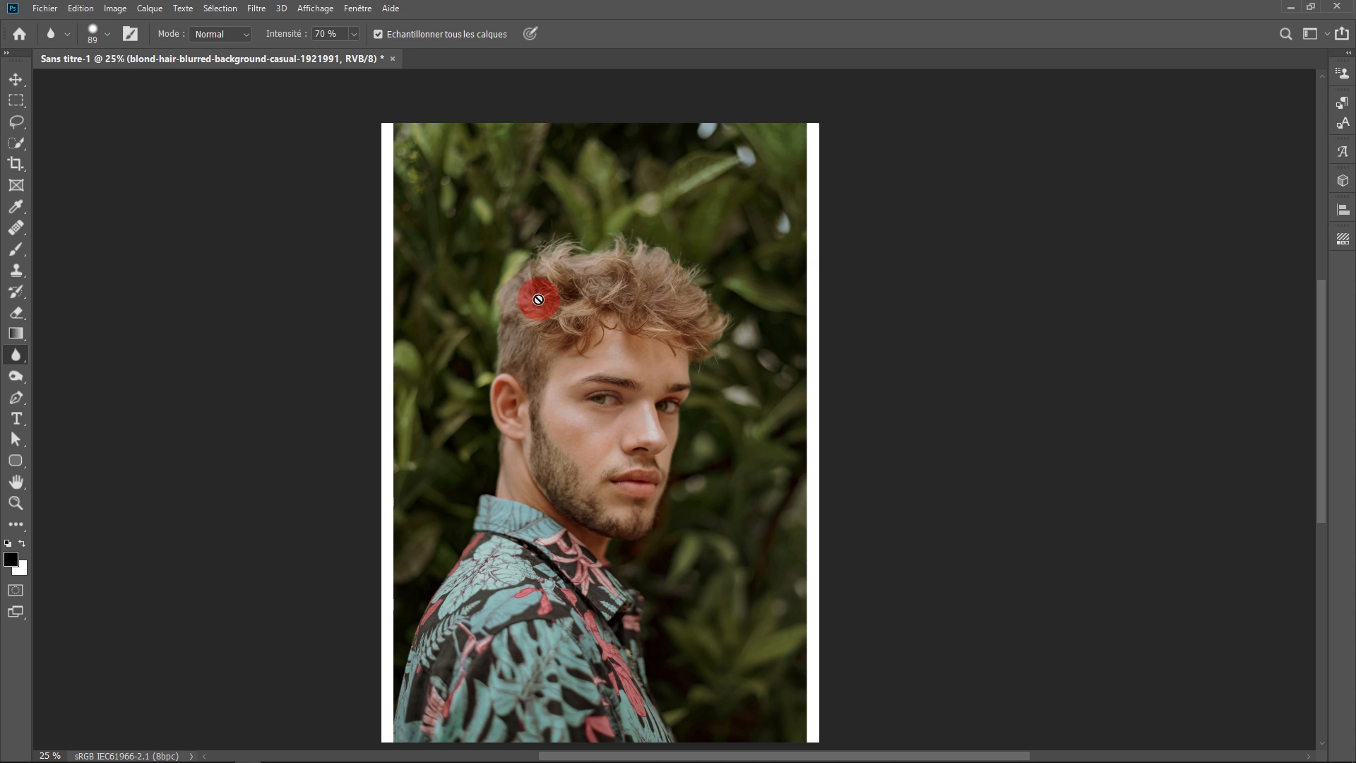
key("ctrl+t")
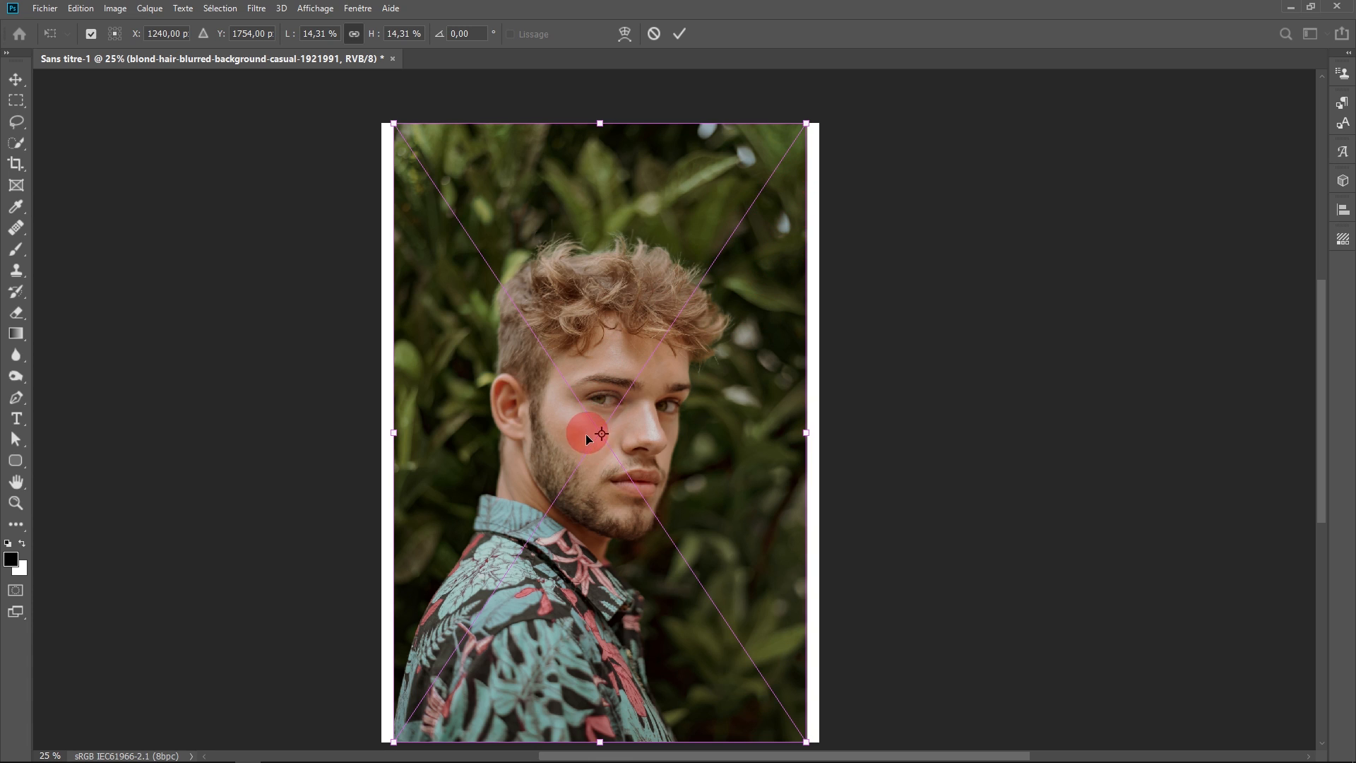
left_click_drag(807, 125, 858, 73)
left_click_drag(651, 363, 645, 345)
left_click_drag(647, 445, 651, 414)
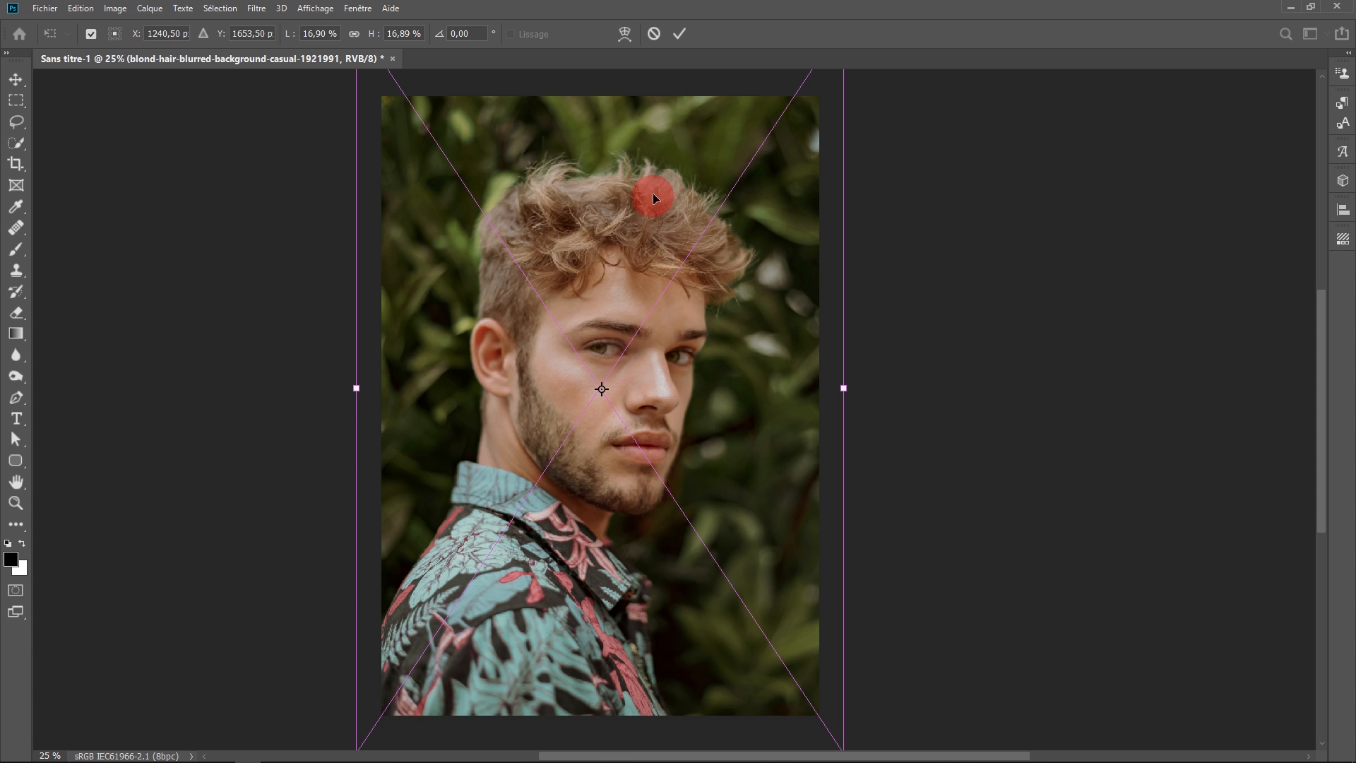
left_click(676, 33)
- Display the document's layers and activate the Pen tool
left_click_drag(660, 178, 559, 162)
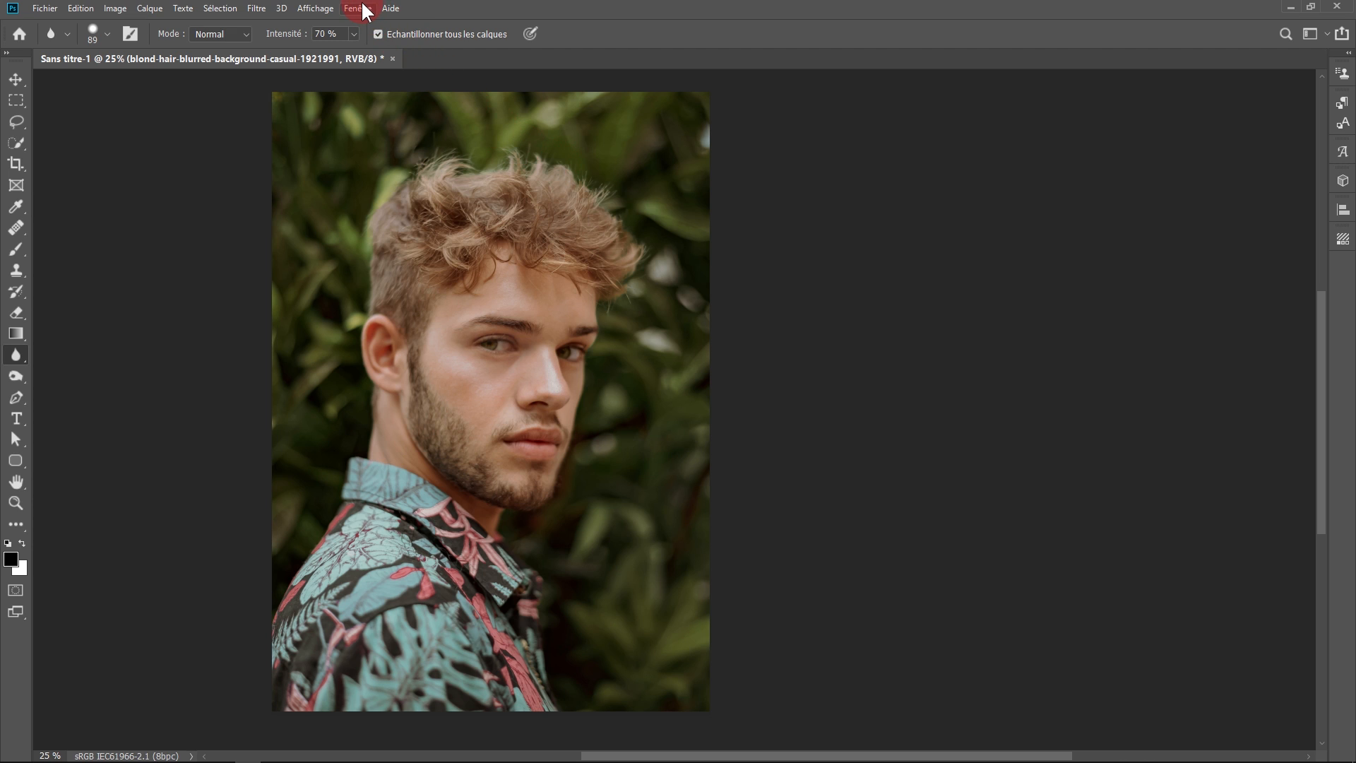
key("F7")
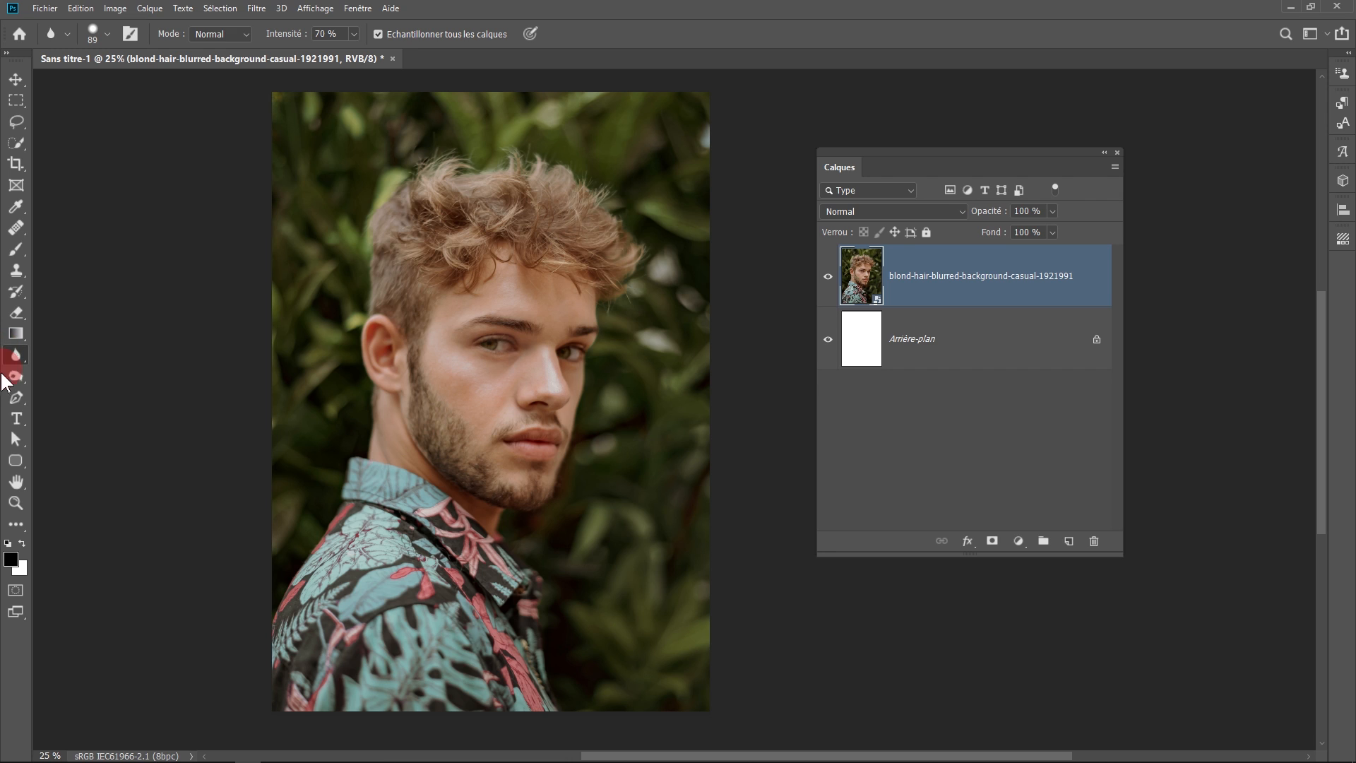
left_click(16, 398)
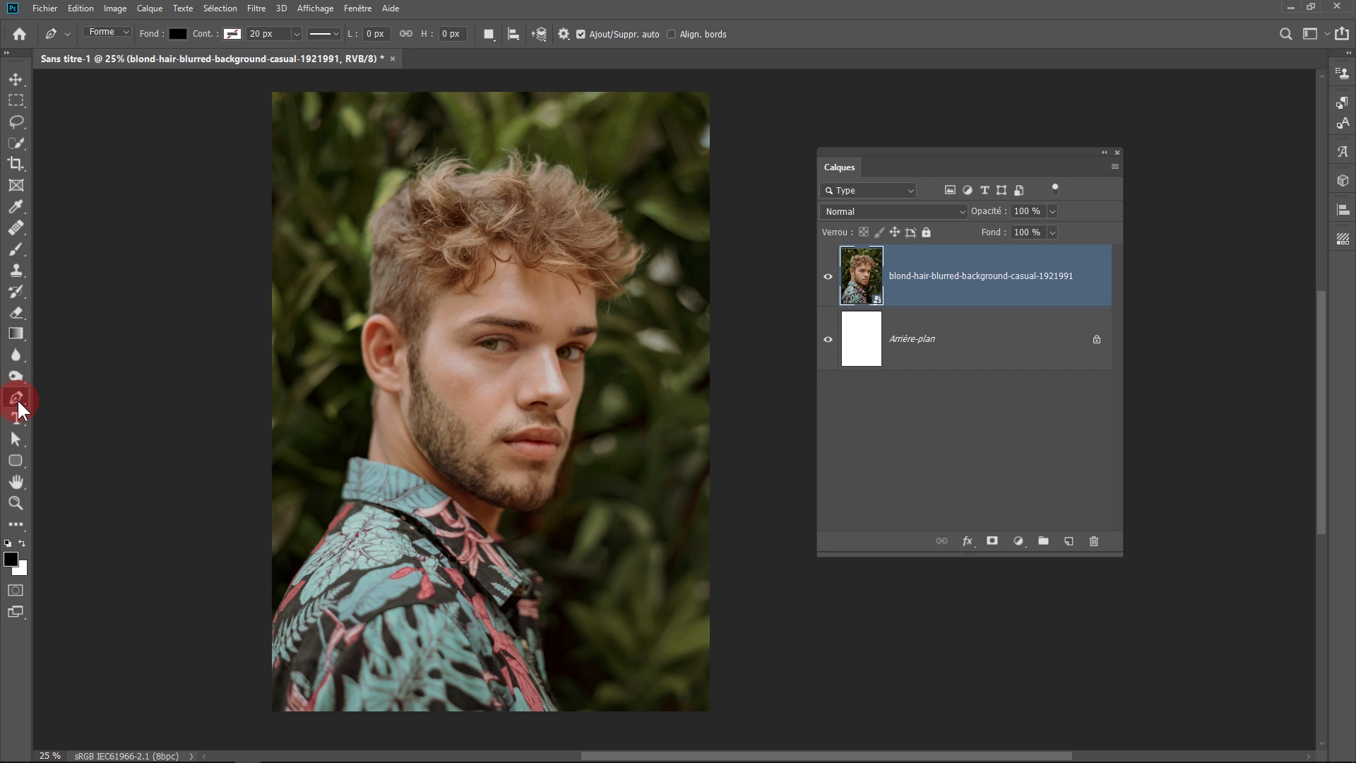
- Set the Pen tool to Shape mode with a black fill and no stroke
left_click(121, 32)
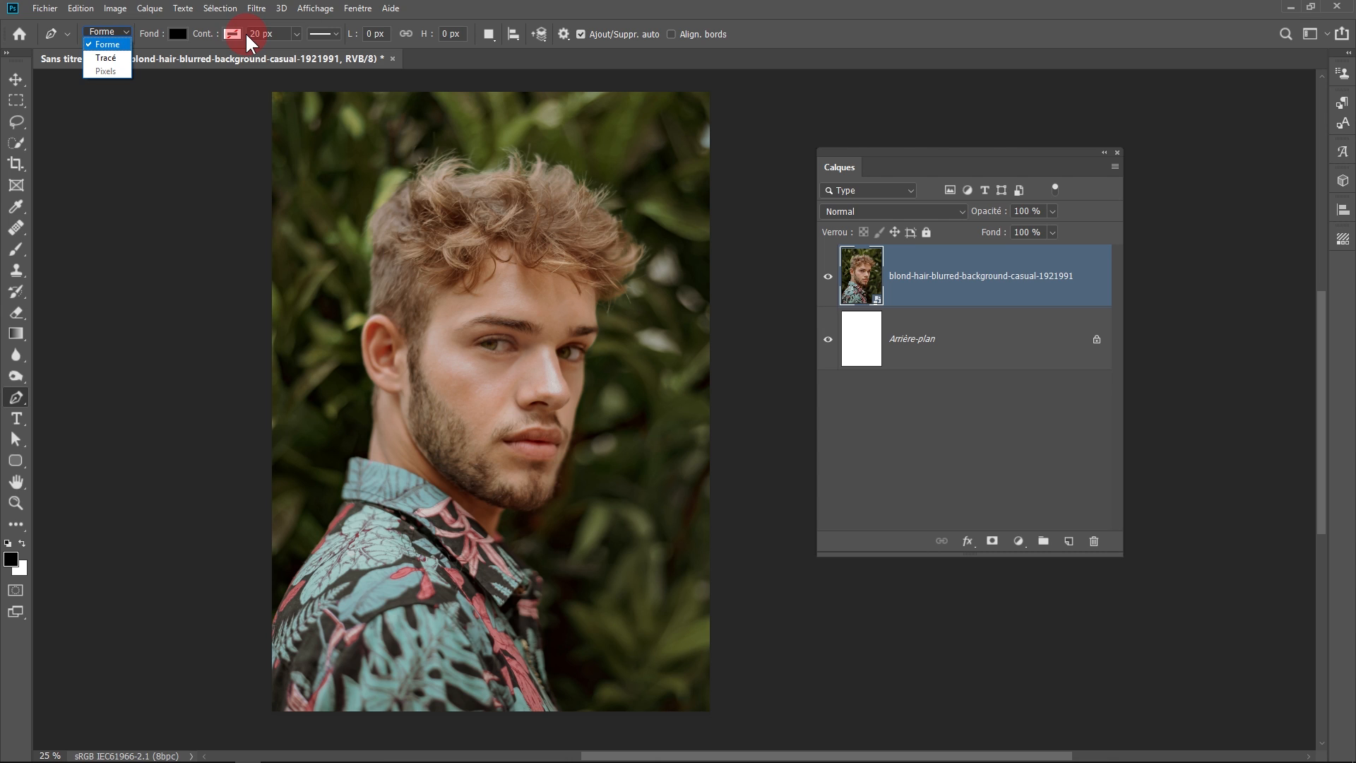
left_click(240, 34)
left_click(186, 38)
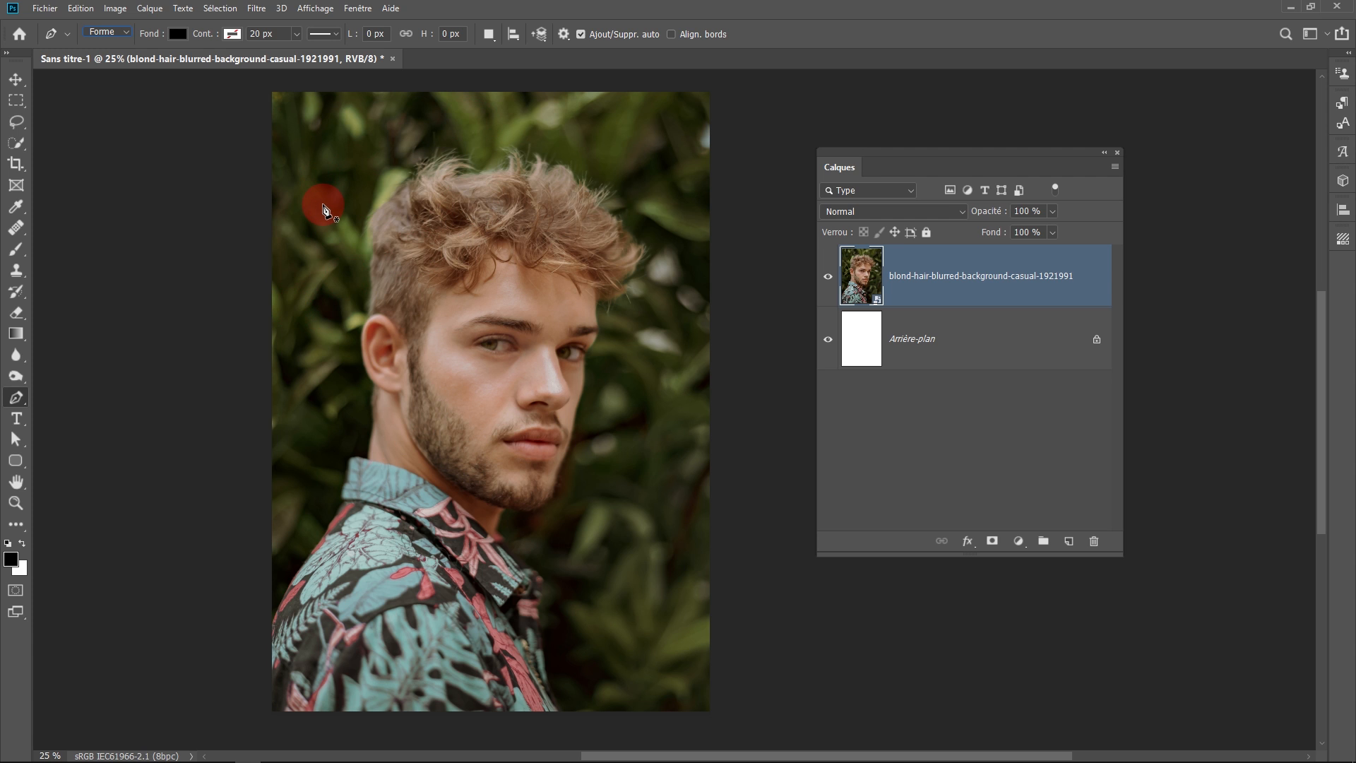
- Start the face outline at the forehead's far edge and trace it past the eyebrow and the outer eye corner
key("ctrl+space")
left_click(565, 332)
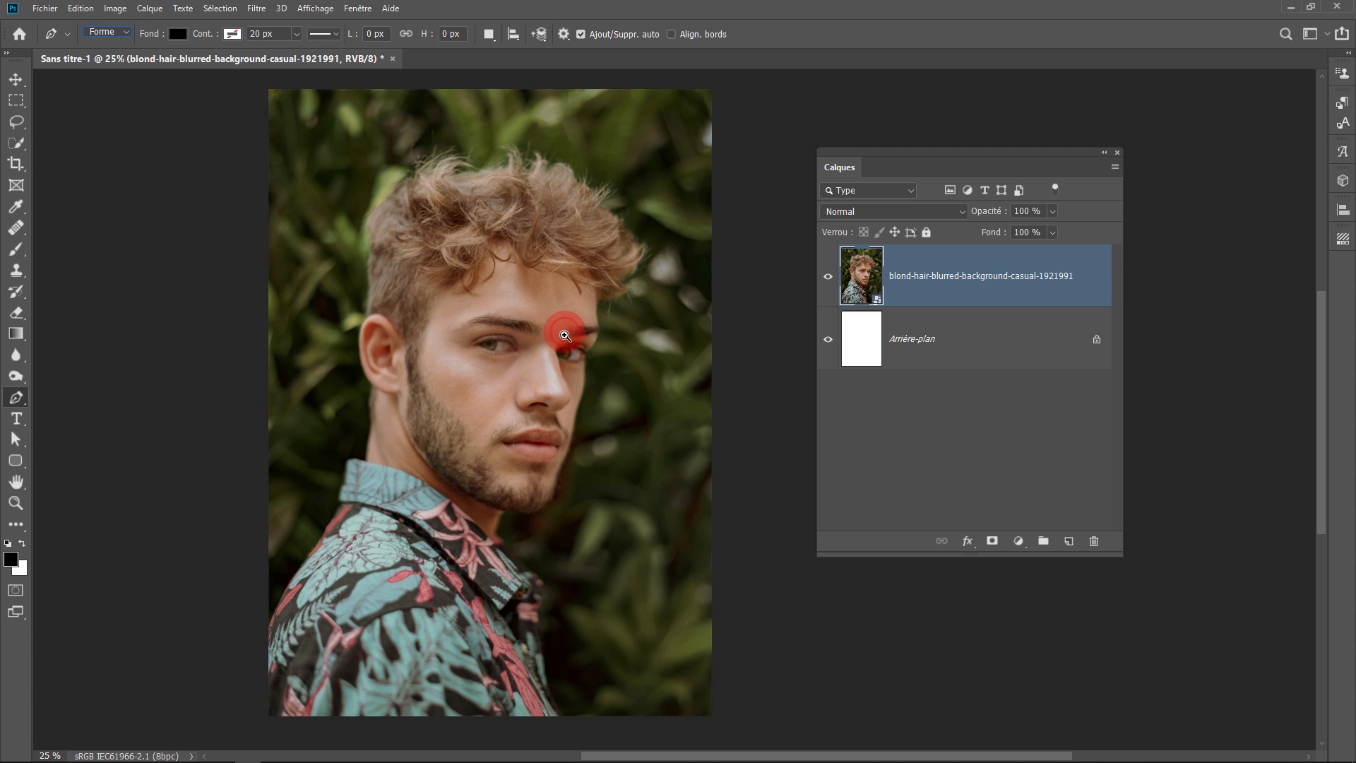
left_click_drag(562, 346, 573, 322)
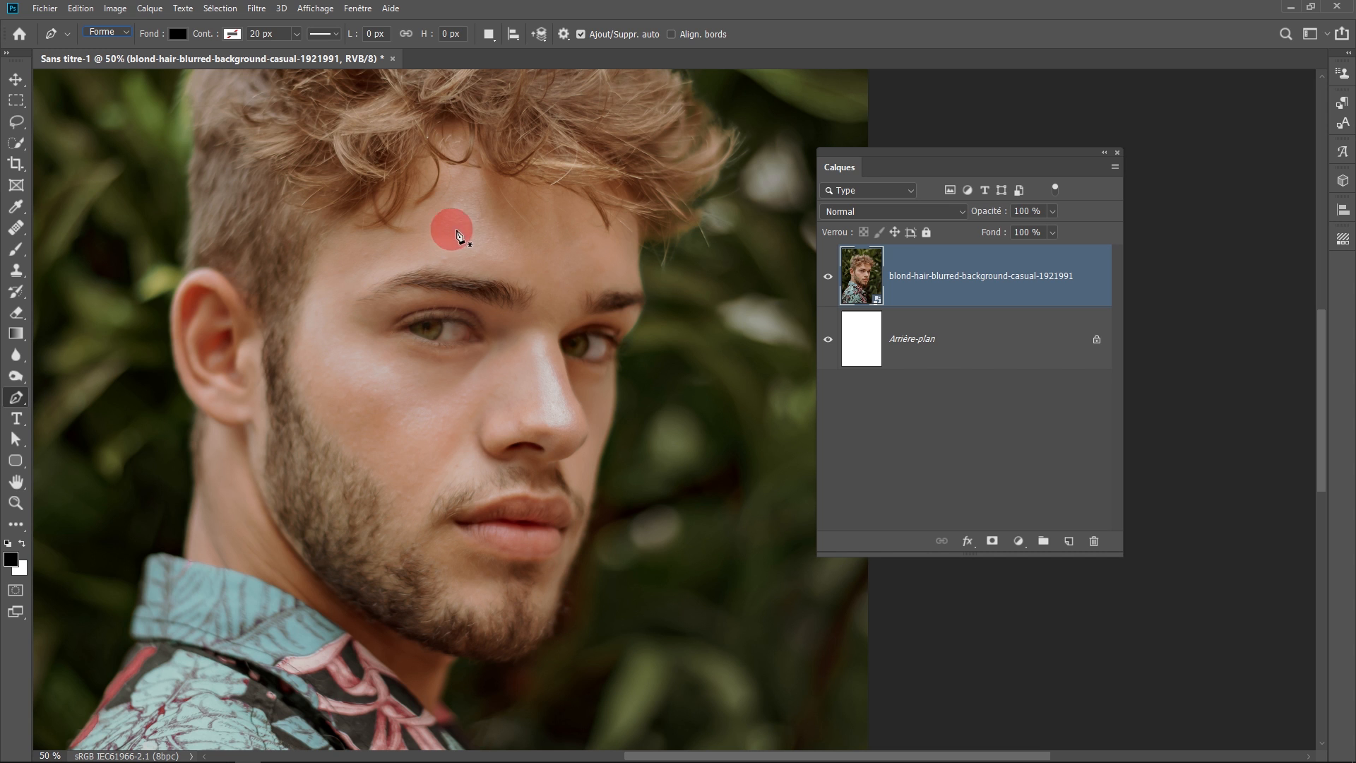
left_click(574, 280, "ctrl")
left_click(438, 248, "ctrl")
left_click(639, 197, "ctrl")
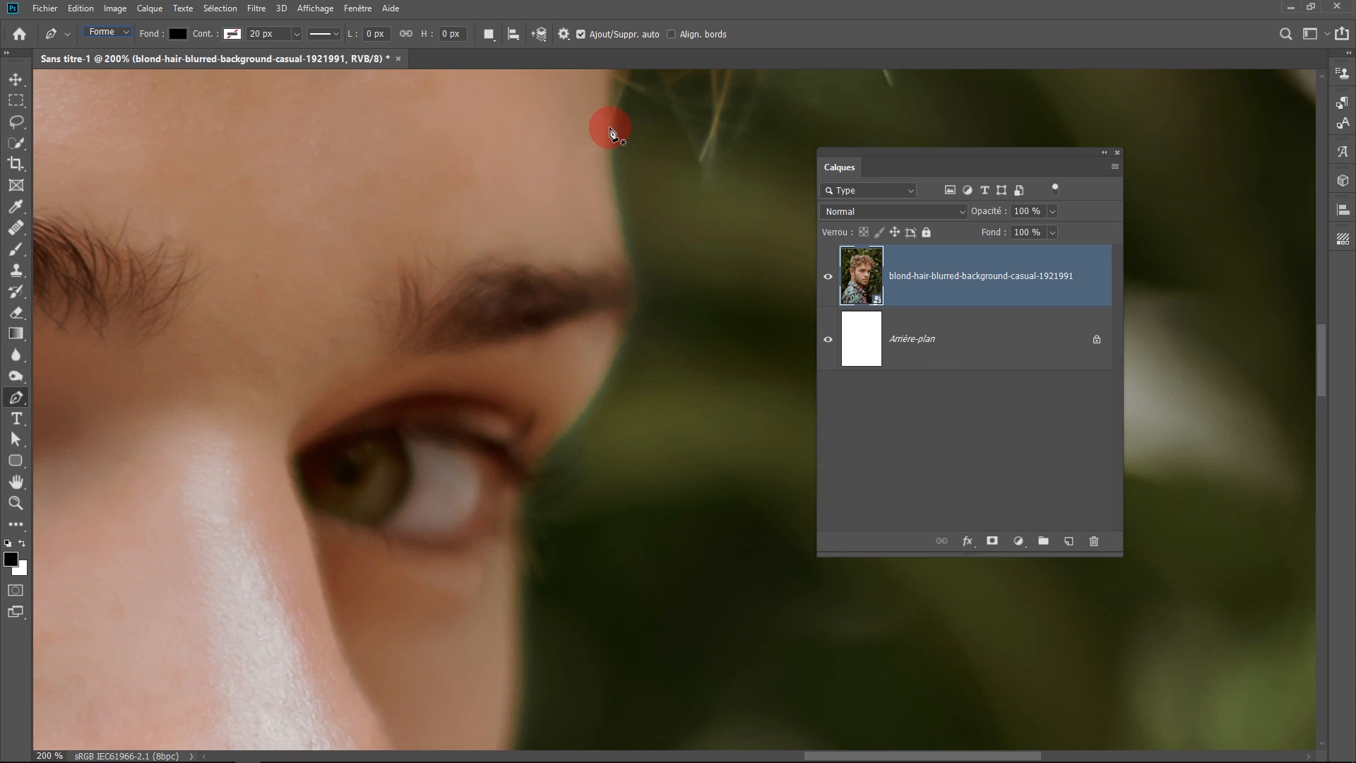
left_click(612, 183)
left_click(634, 251)
left_click(636, 284)
left_click(638, 318)
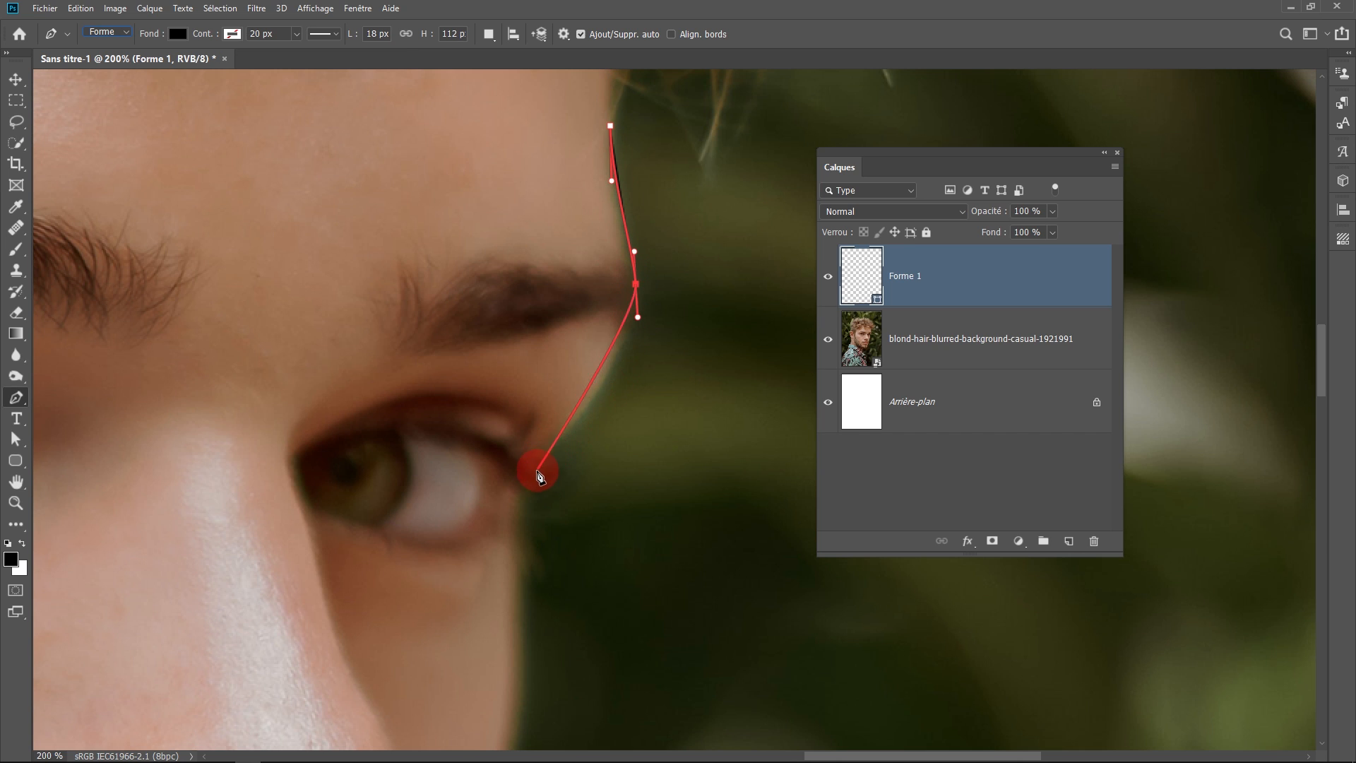
left_click_drag(545, 457, 525, 486)
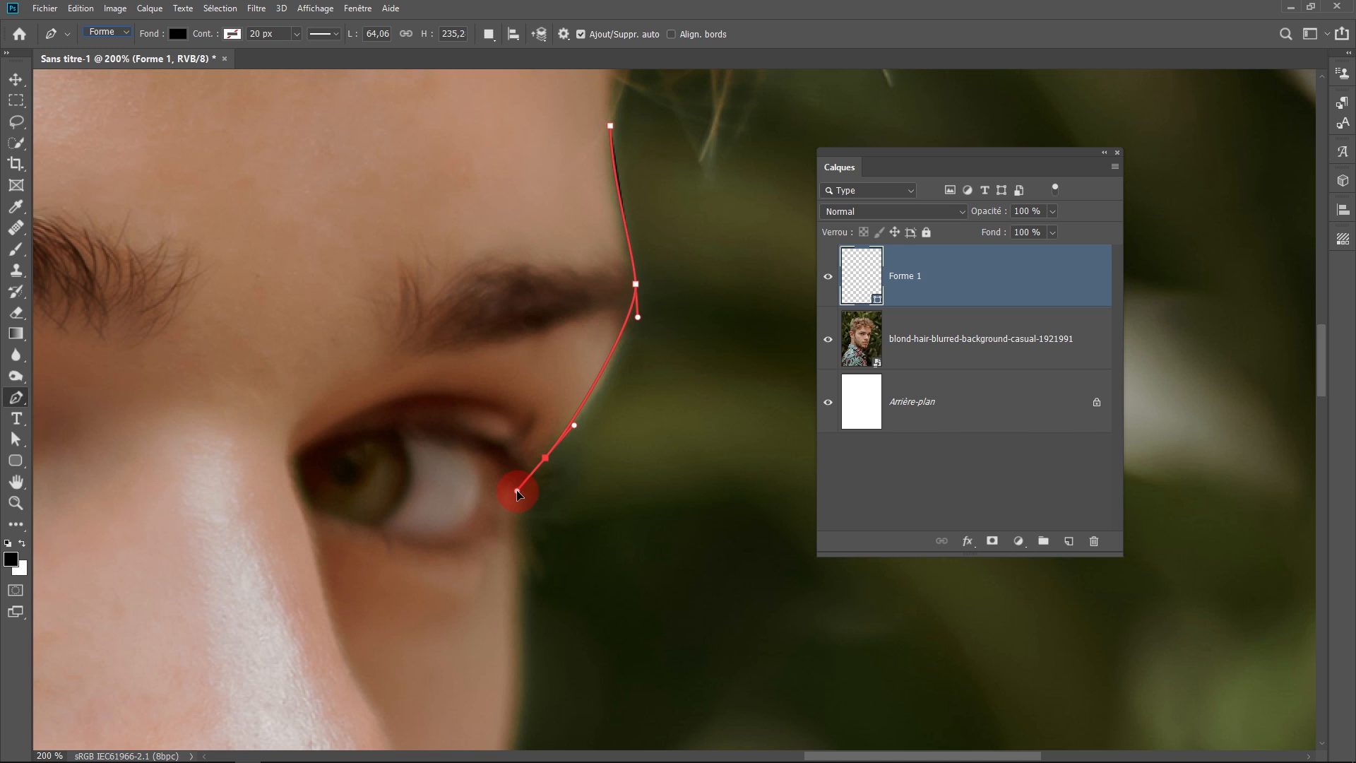
left_click_drag(516, 601, 597, 176)
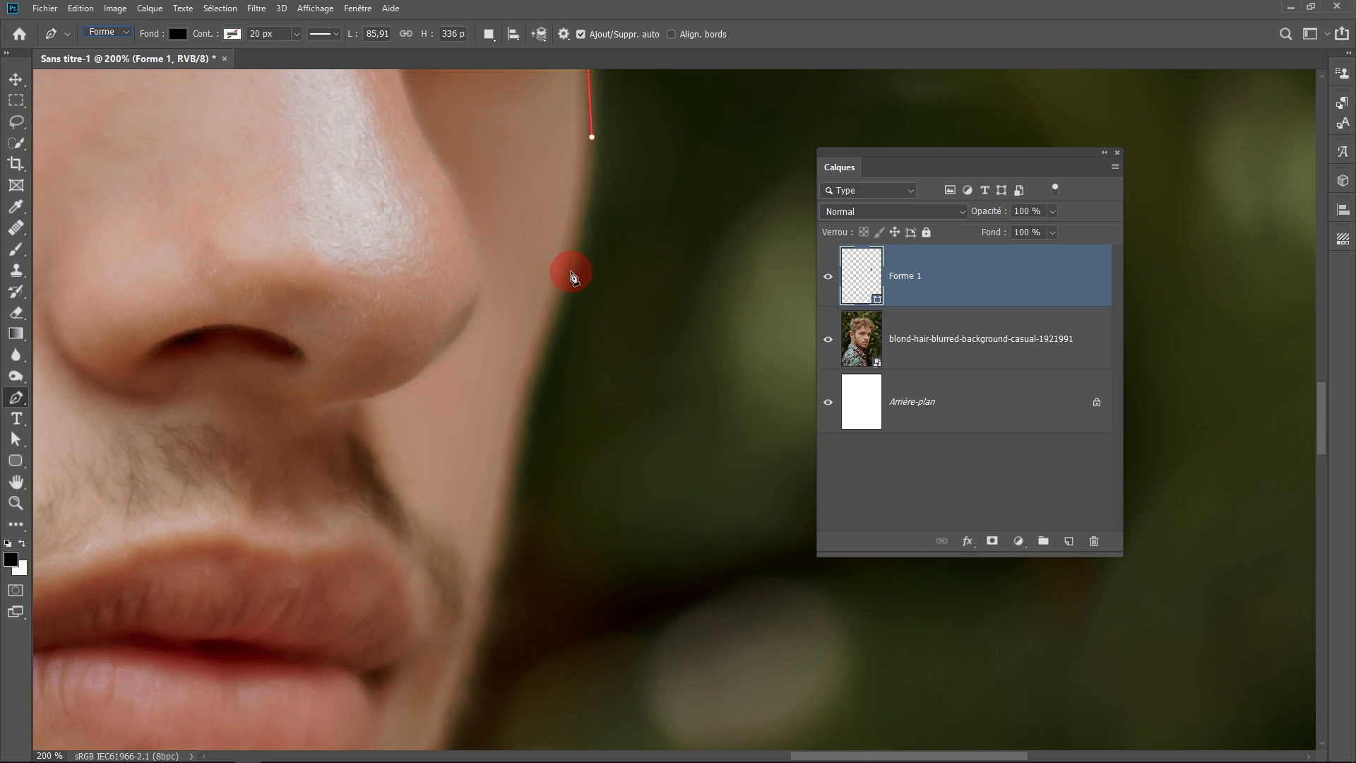
- Continue the curved outline down the far cheek to the chin
left_click_drag(563, 278, 539, 343)
left_click_drag(499, 556, 604, 296)
left_click_drag(518, 475, 492, 519)
left_click_drag(461, 638, 457, 683)
left_click_drag(240, 670, 452, 639)
- Trace the outline back along the beard, around the temple and across the forehead, closing it at its first anchor point
left_click_drag(321, 597, 241, 458)
scroll(327, 579, "down", 2)
left_click_drag(187, 382, 159, 363)
left_click_drag(116, 271, 116, 233)
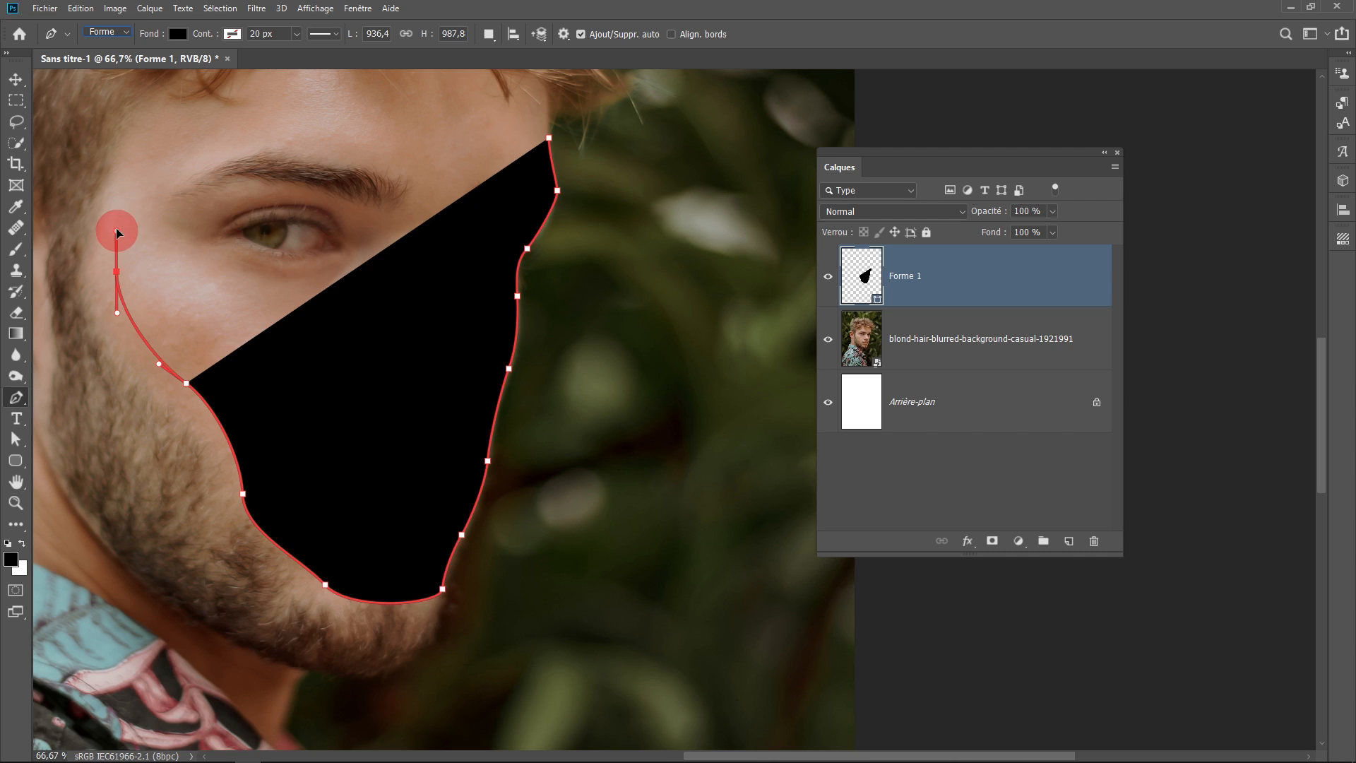
scroll(117, 233, "up", 2)
left_click_drag(176, 272, 311, 199)
left_click_drag(438, 192, 475, 206)
scroll(475, 206, "up", 1)
left_click(647, 378)
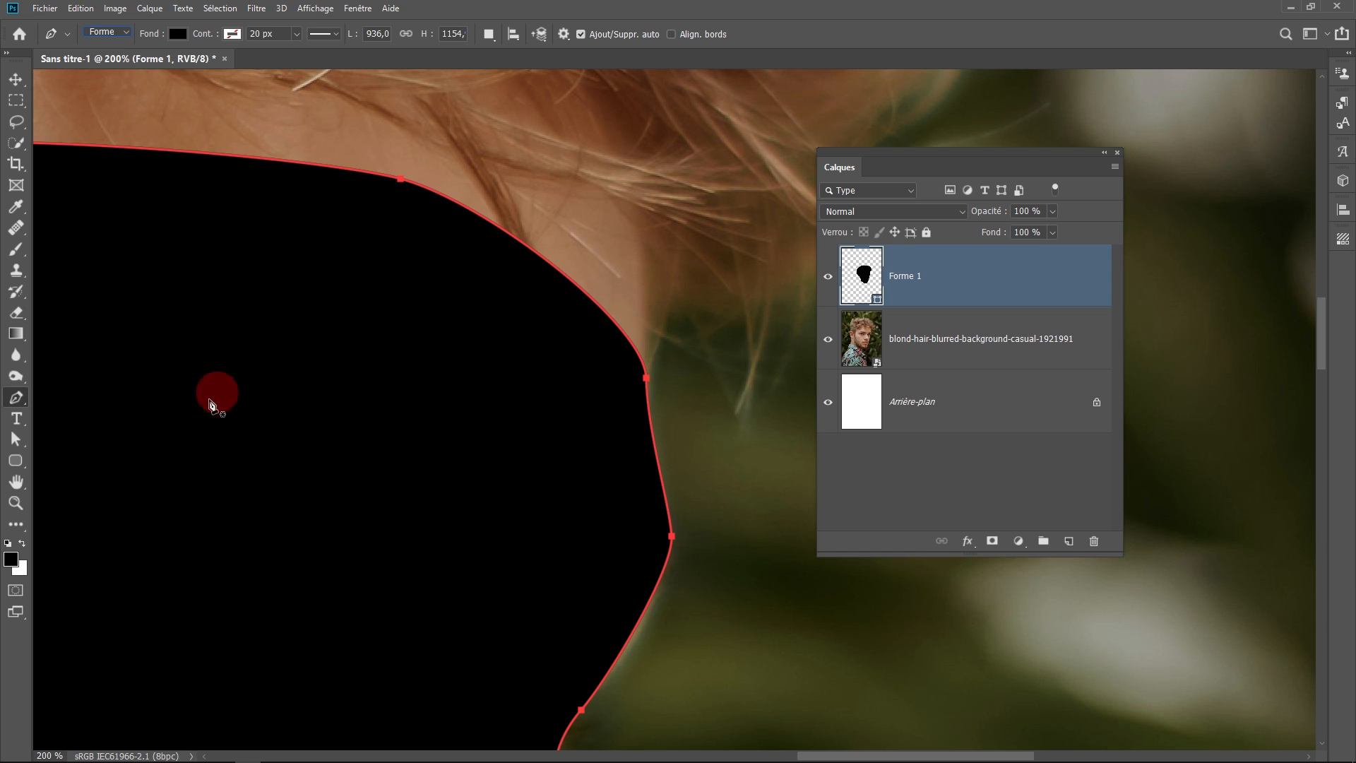
- Adjust the anchor points and handles around the far eyebrow with Direct Selection so the shape follows the face edge
left_click(15, 440)
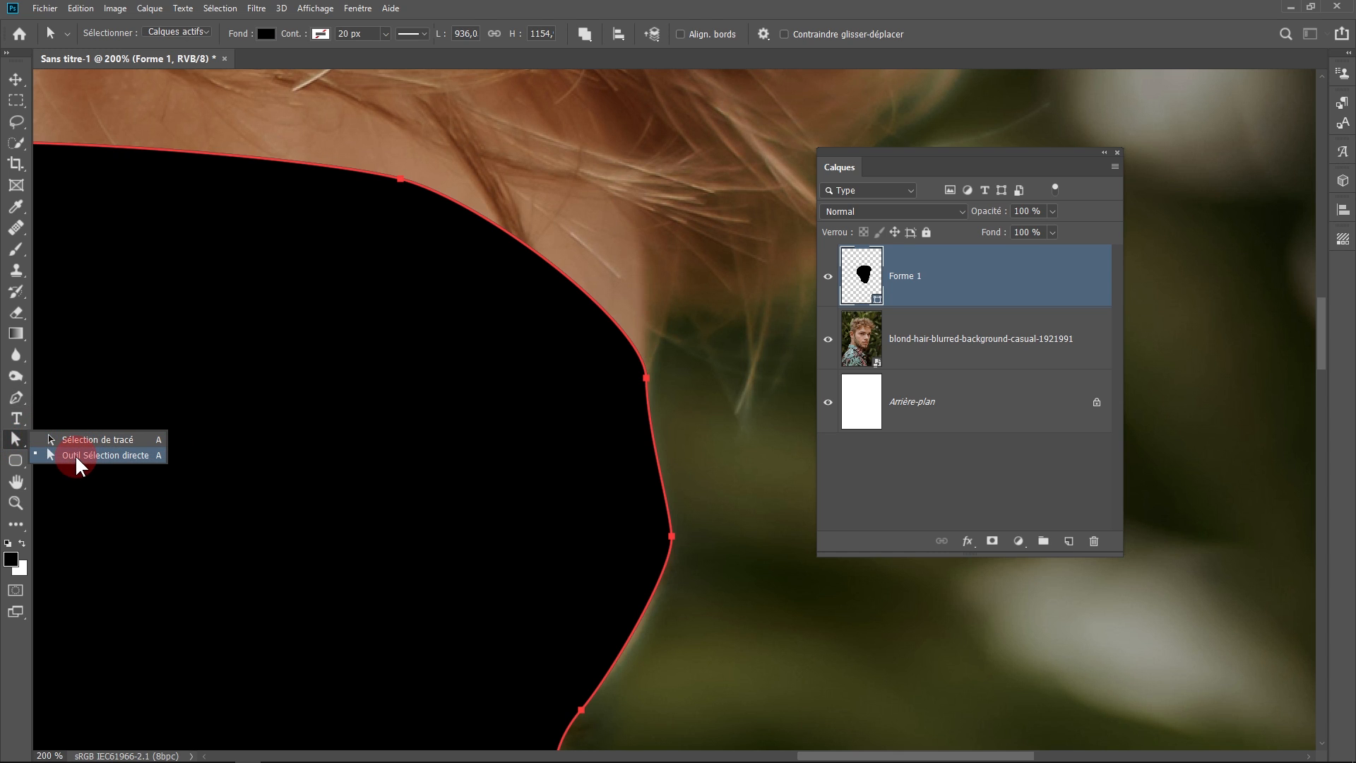
left_click(88, 458)
left_click(645, 378)
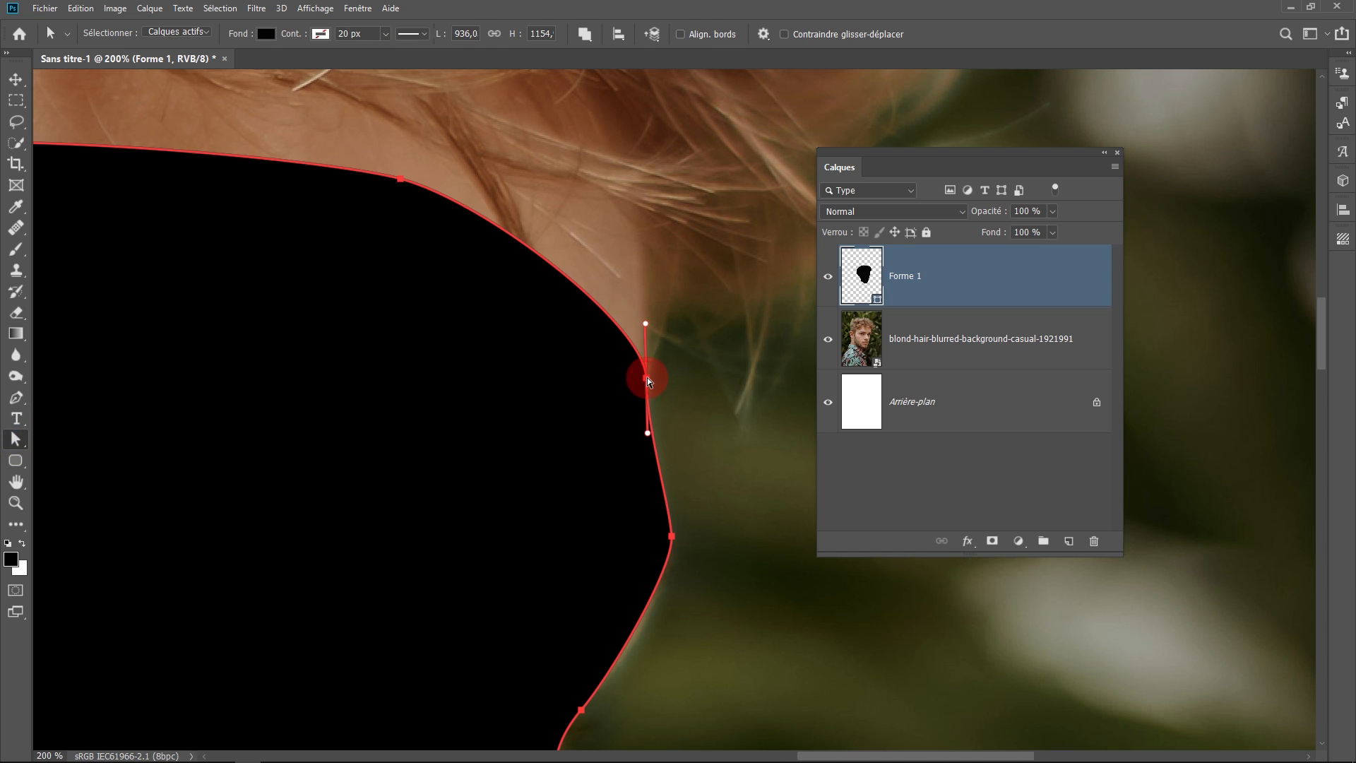
left_click_drag(647, 378, 649, 378)
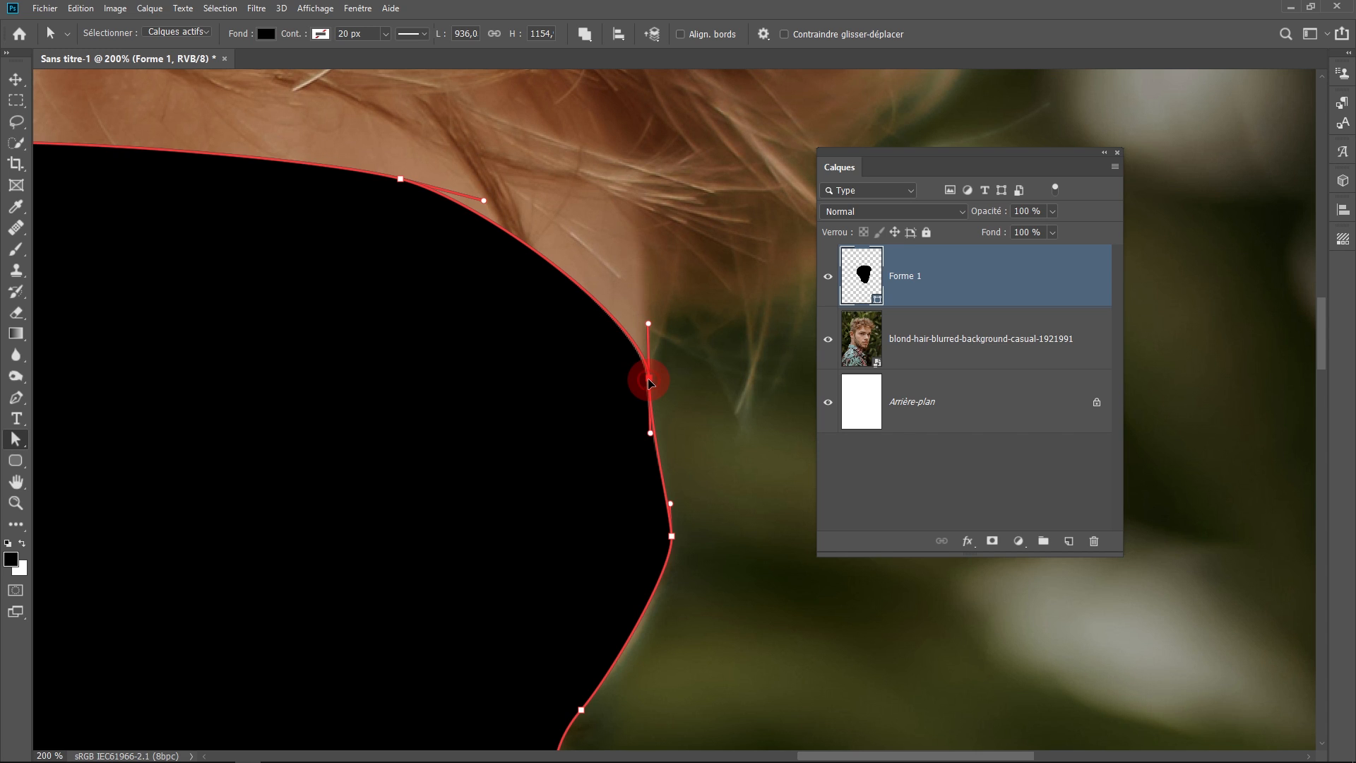
left_click_drag(670, 537, 663, 584)
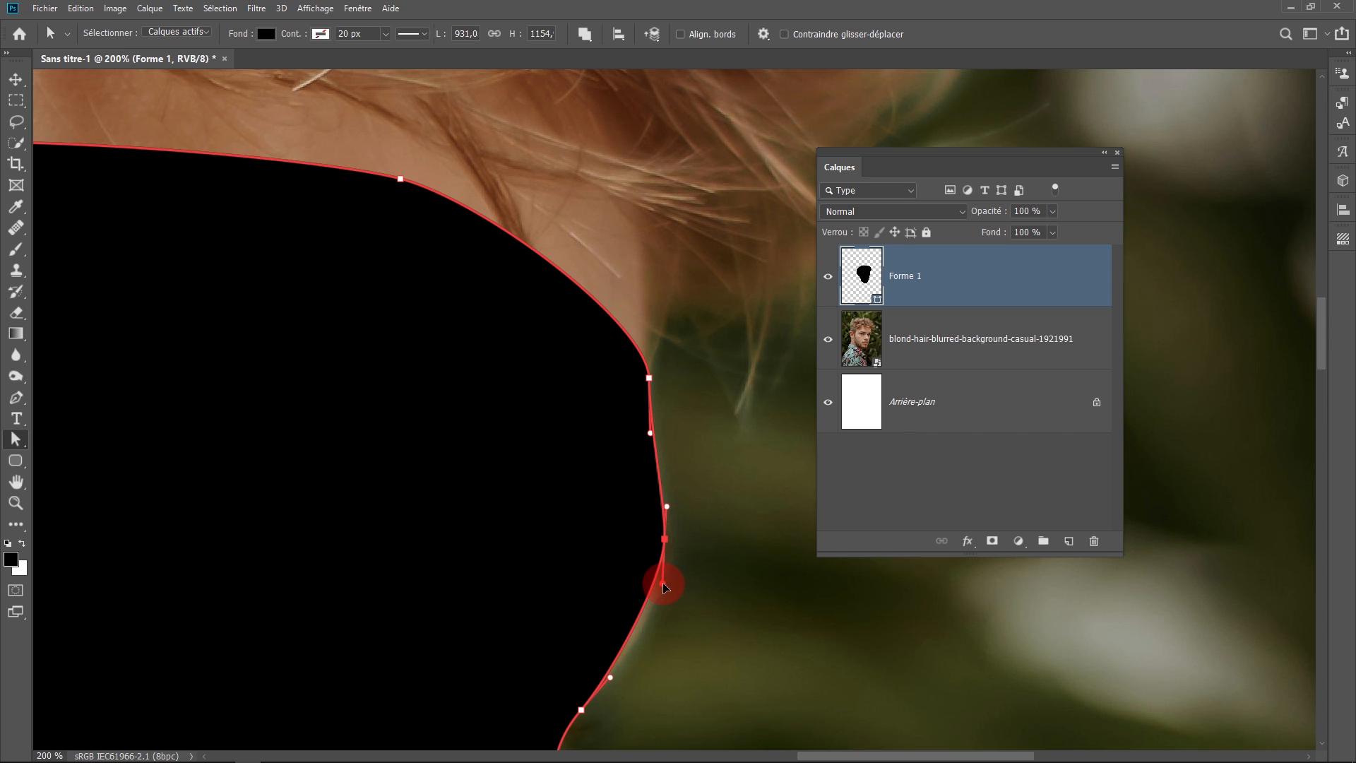
left_click_drag(670, 506, 667, 487)
left_click_drag(664, 539, 602, 546)
scroll(690, 566, "down", 3)
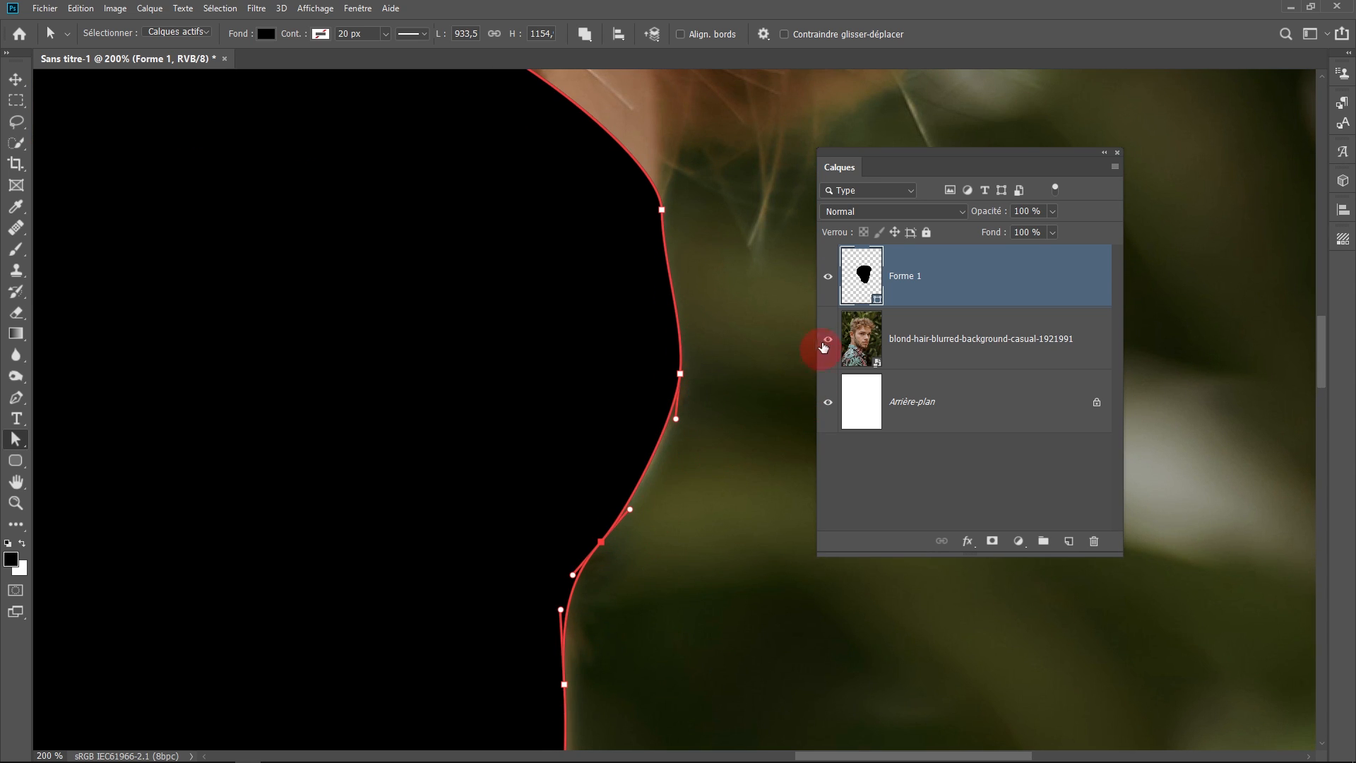
- Compare the shape with the photo by hiding and showing it, and refine its anchor points along the far cheek
left_click(828, 276)
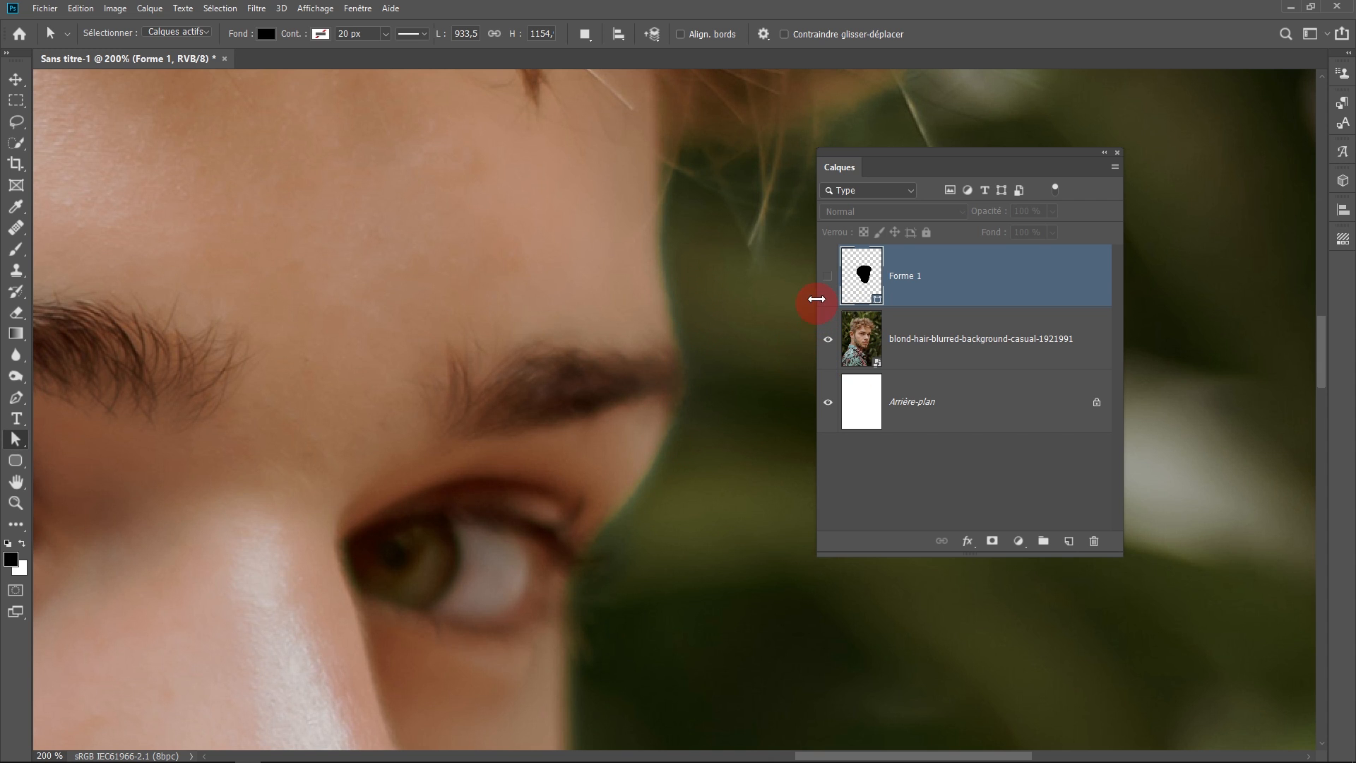
left_click(828, 277)
left_click_drag(589, 412, 589, 390)
left_click_drag(619, 312, 625, 312)
left_click_drag(700, 143, 705, 143)
left_click_drag(585, 454, 591, 454)
left_click_drag(591, 454, 618, 335)
scroll(606, 384, "down", 2)
scroll(584, 385, "up", 2)
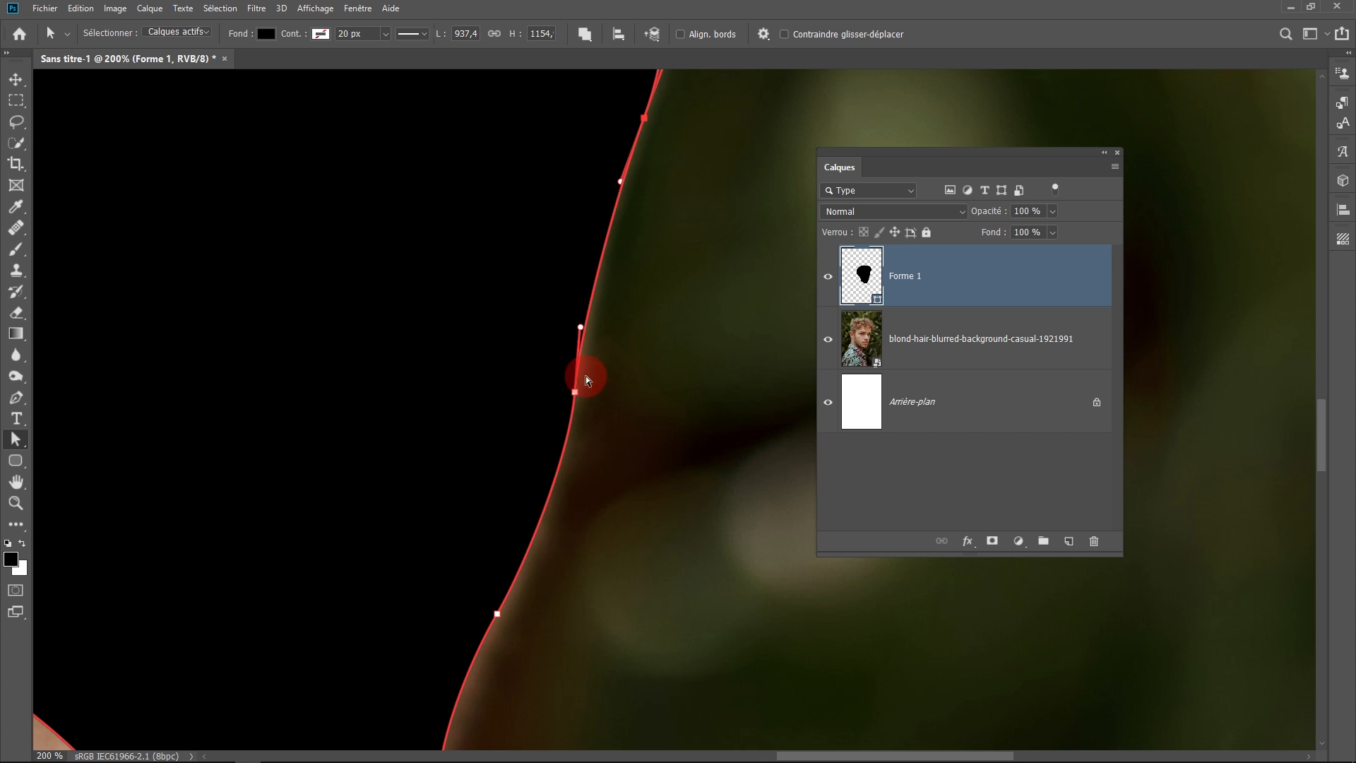
- Reshape the outline at the chin by adjusting its corner anchor point, and deselect the path
scroll(534, 590, "down", 3)
left_click_drag(539, 476, 561, 508)
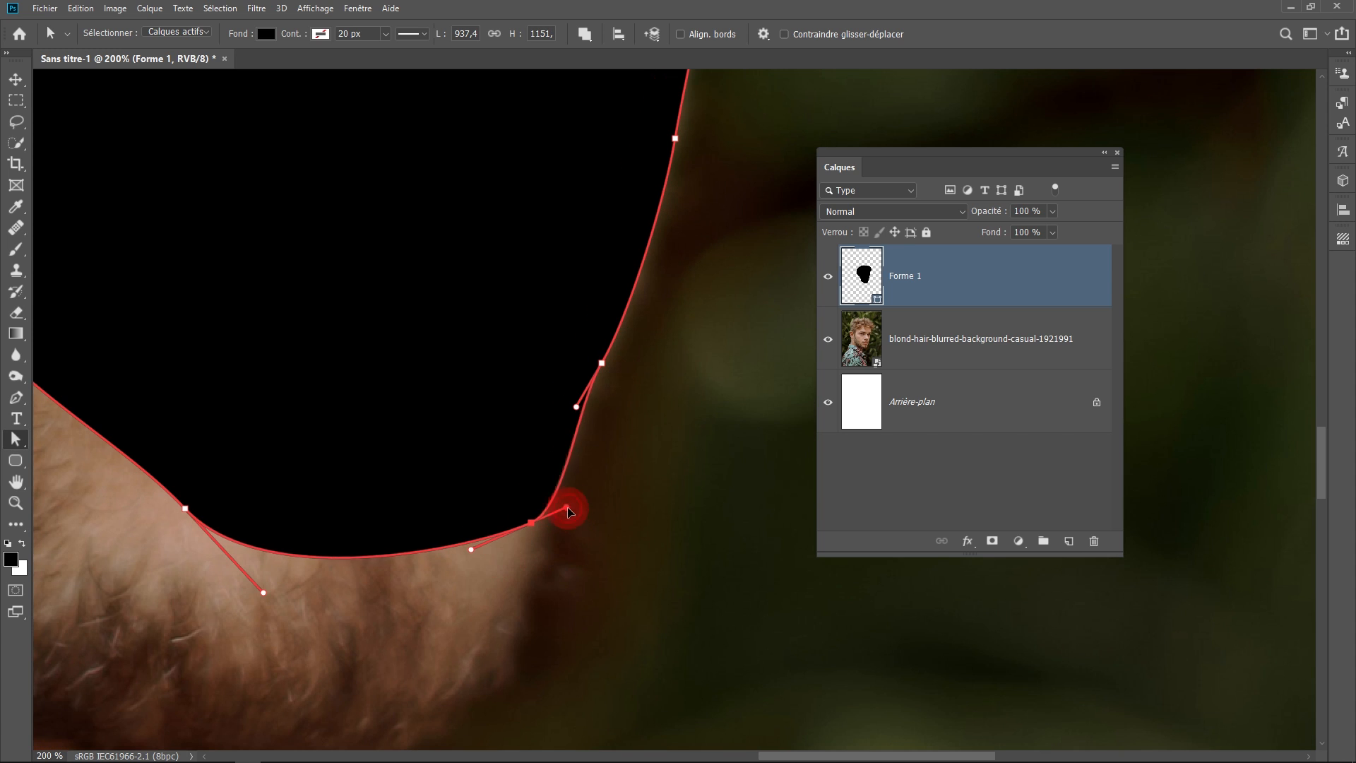
scroll(561, 508, "down", 3)
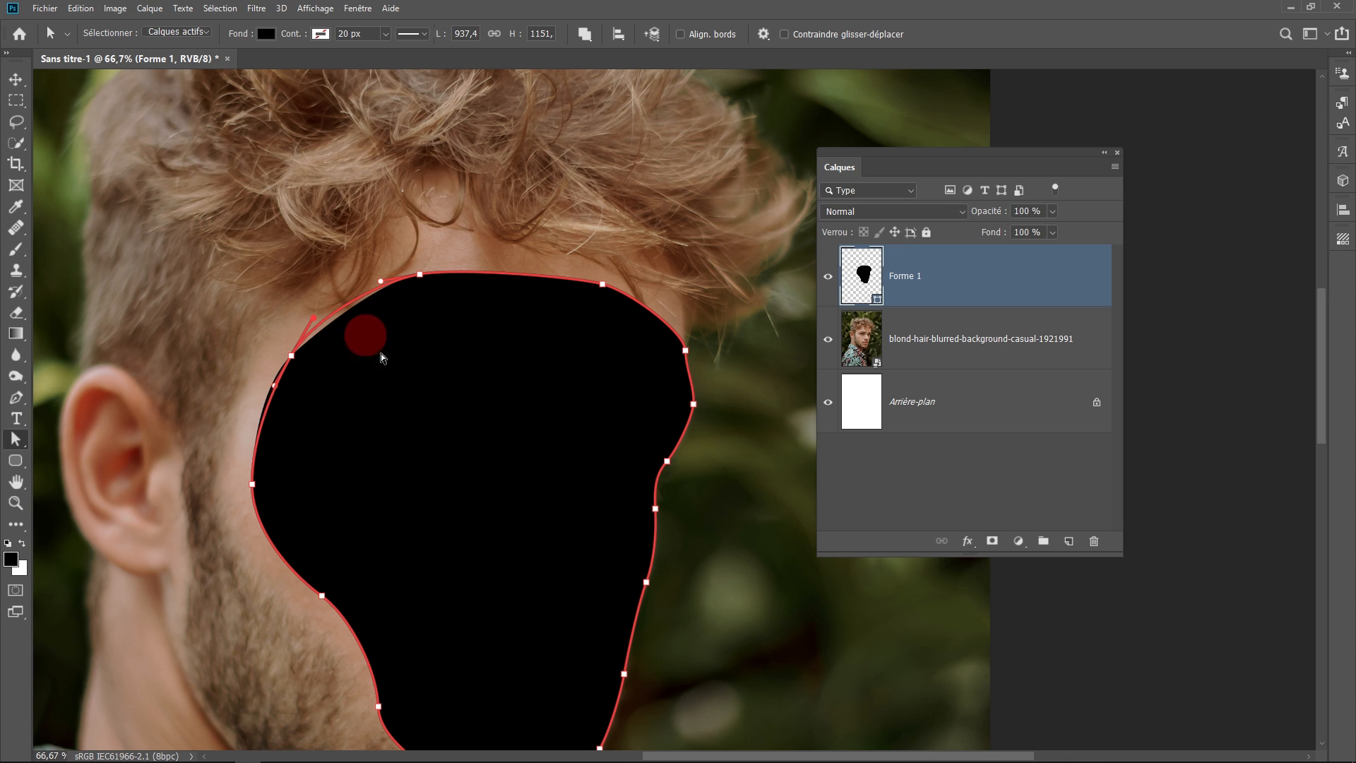
left_click(731, 471)
scroll(642, 479, "down", 2)
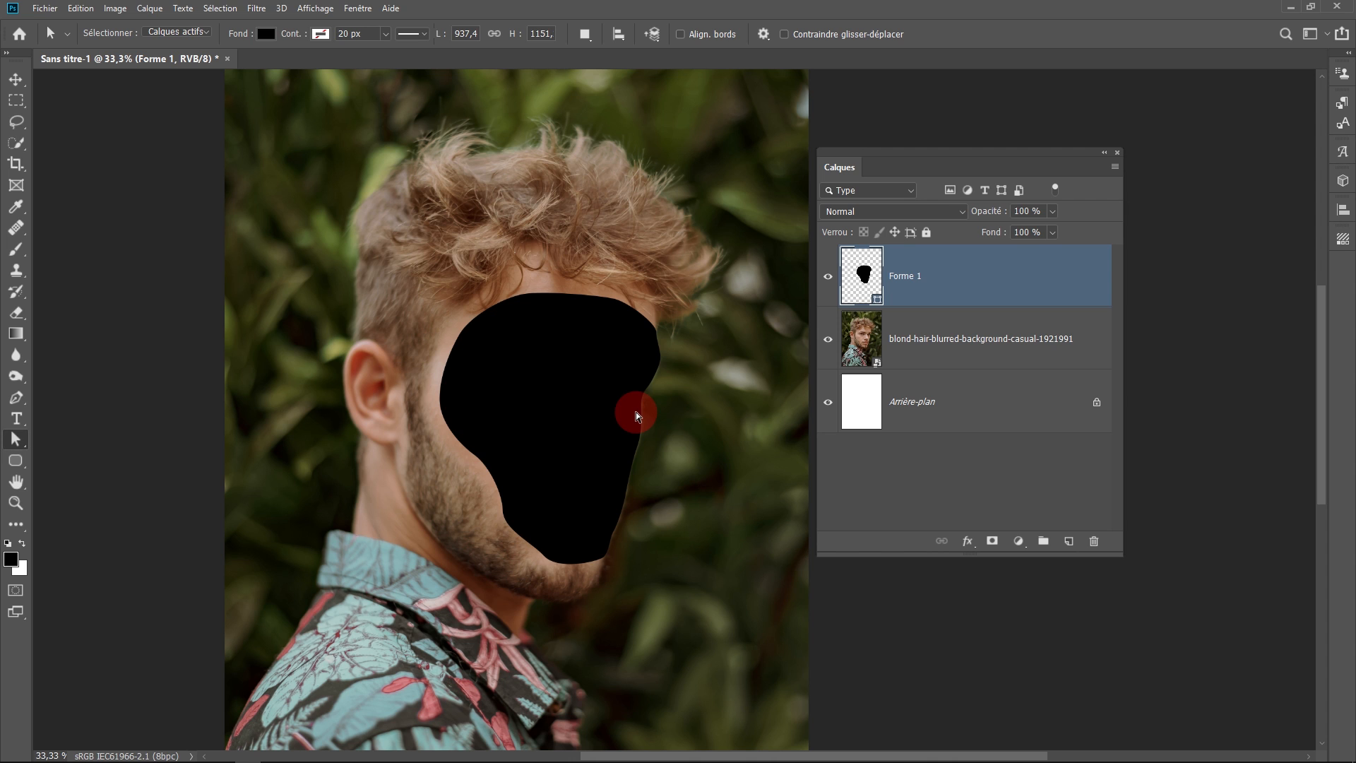
scroll(566, 492, "up", 1)
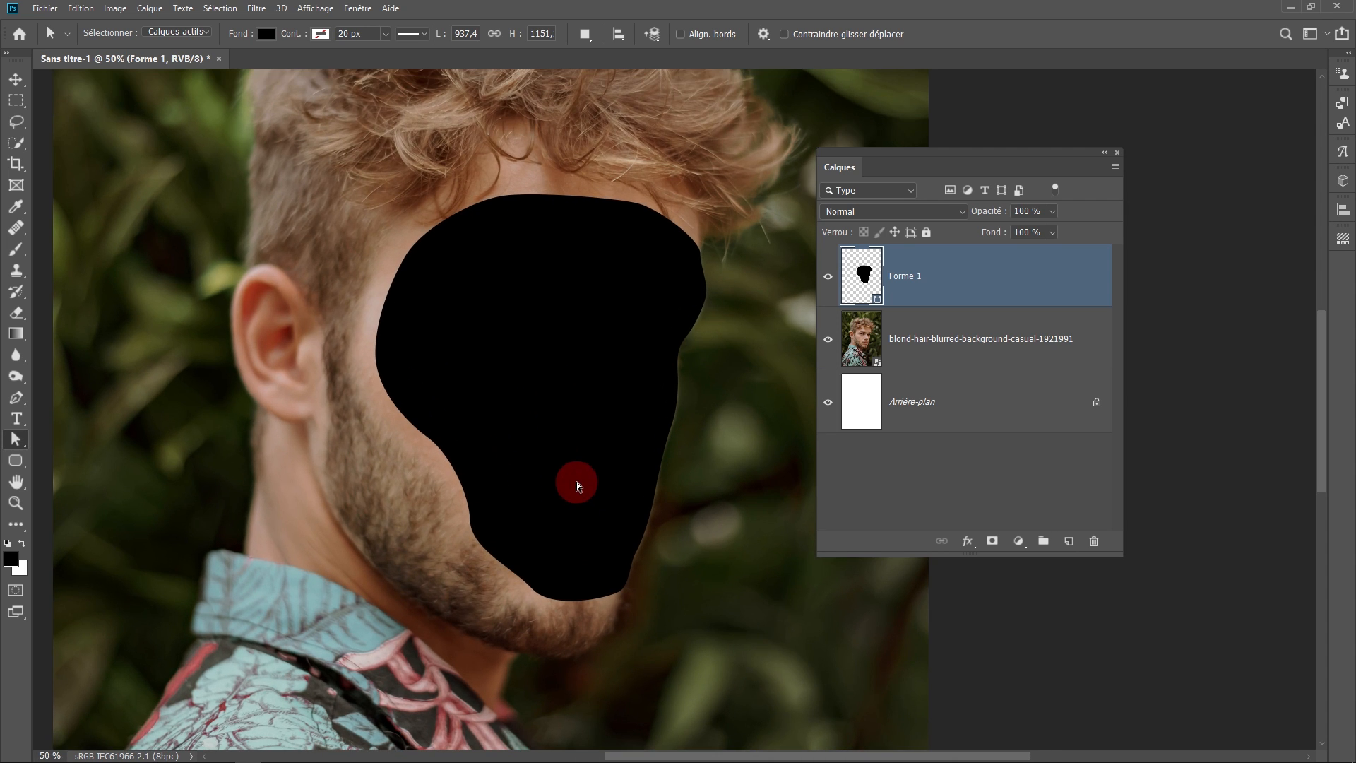
left_click_drag(539, 445, 596, 500)
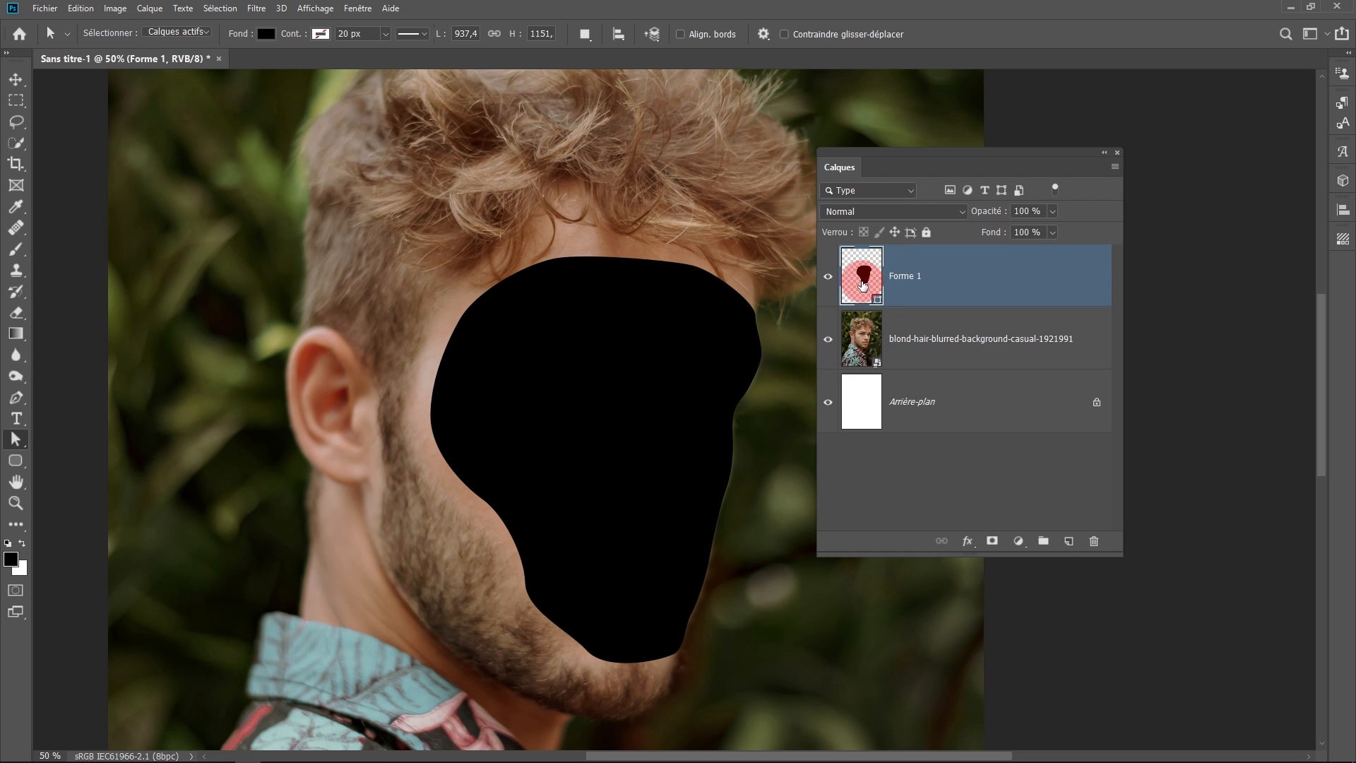
- Edit the face shape's fill colour and sample the dark brown 552612 from the shaded neck under the beard
left_click_drag(910, 155, 978, 147)
double_click(929, 251)
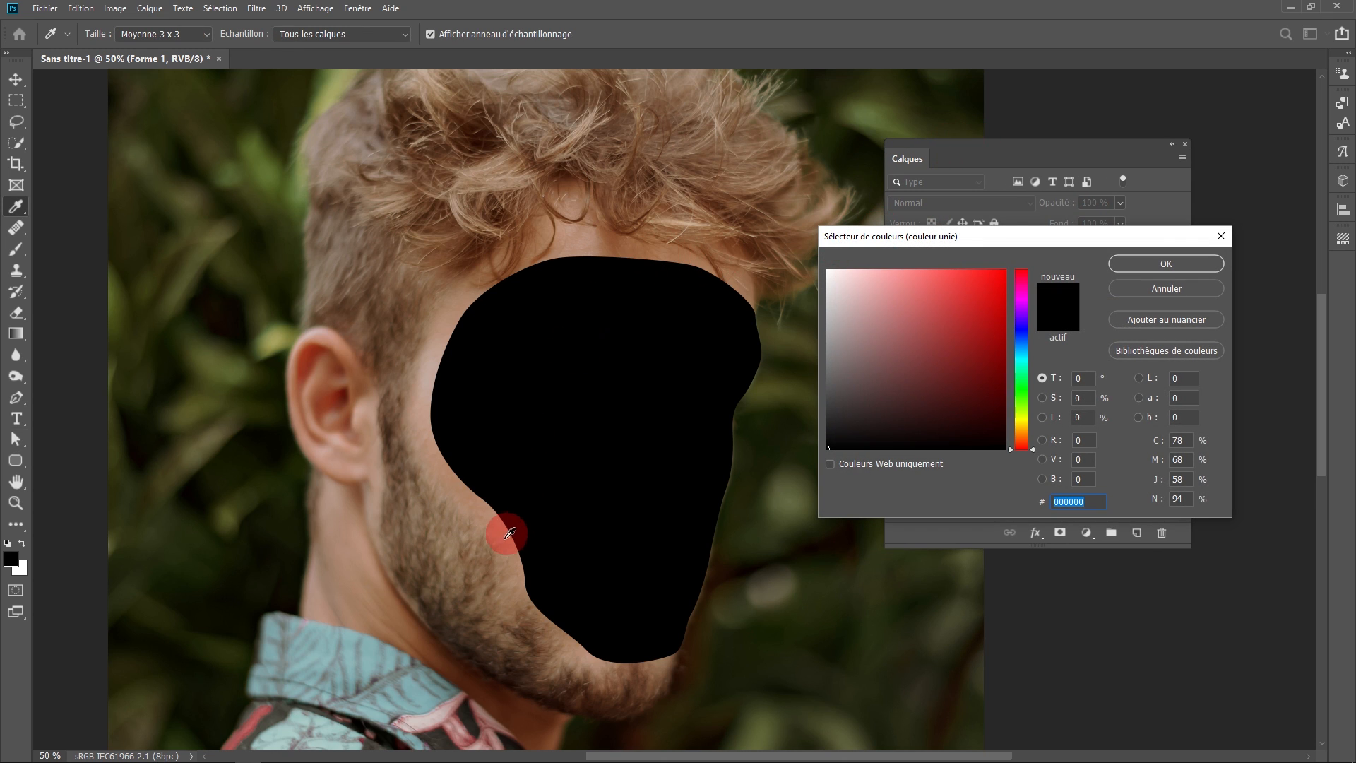
left_click(526, 719)
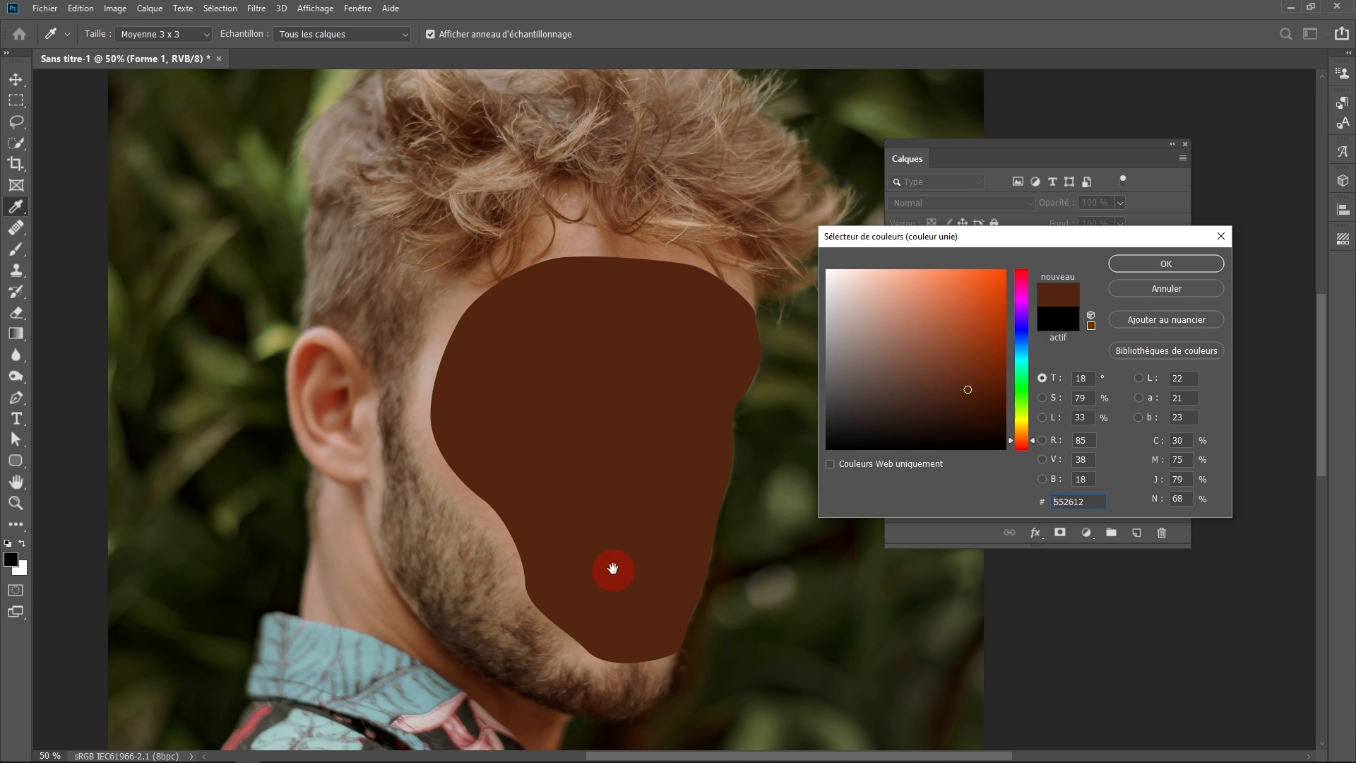
left_click_drag(568, 541, 580, 358)
left_click(530, 518, "ctrl")
left_click(529, 516, "ctrl")
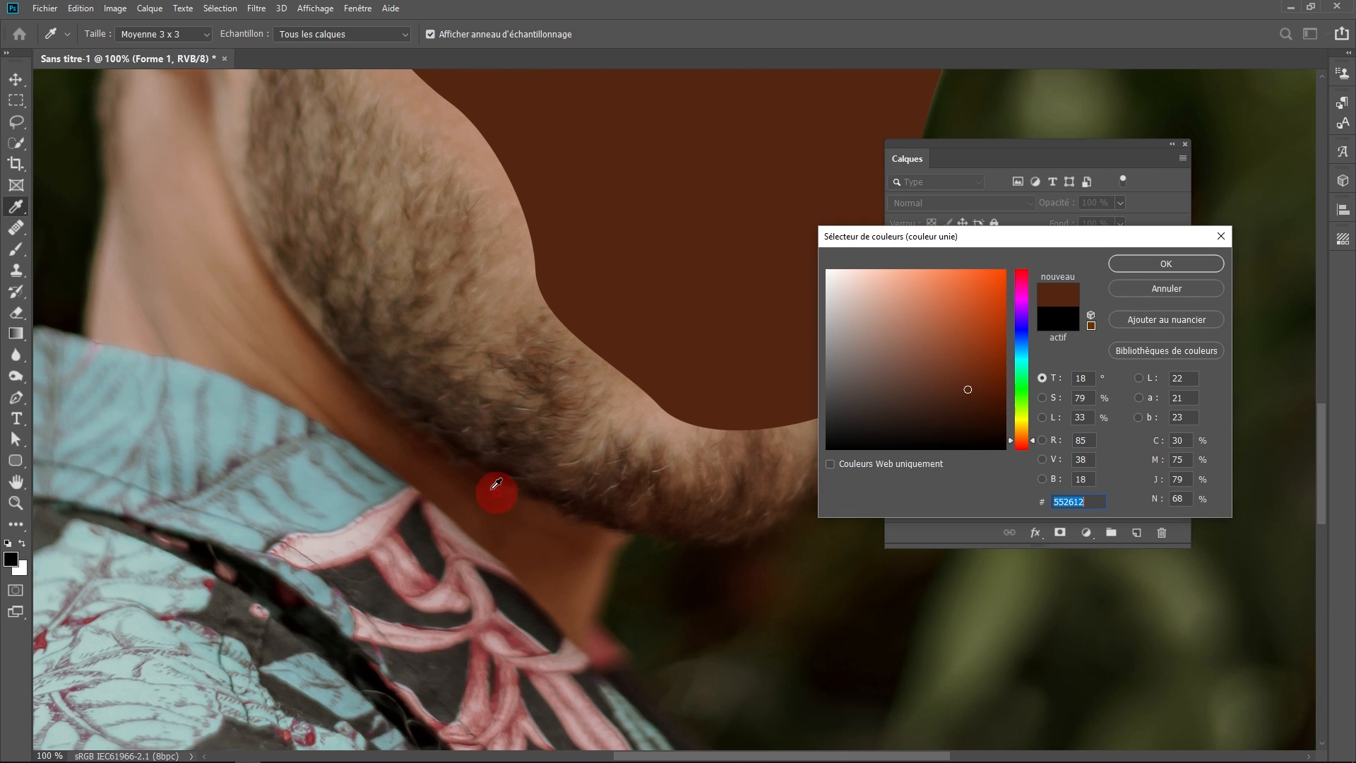
- Try the darker brown 3c1609, sampled from the neck shadow along the beard, as the shape's fill
left_click(470, 487)
left_click(683, 222, "alt")
left_click(682, 222, "alt")
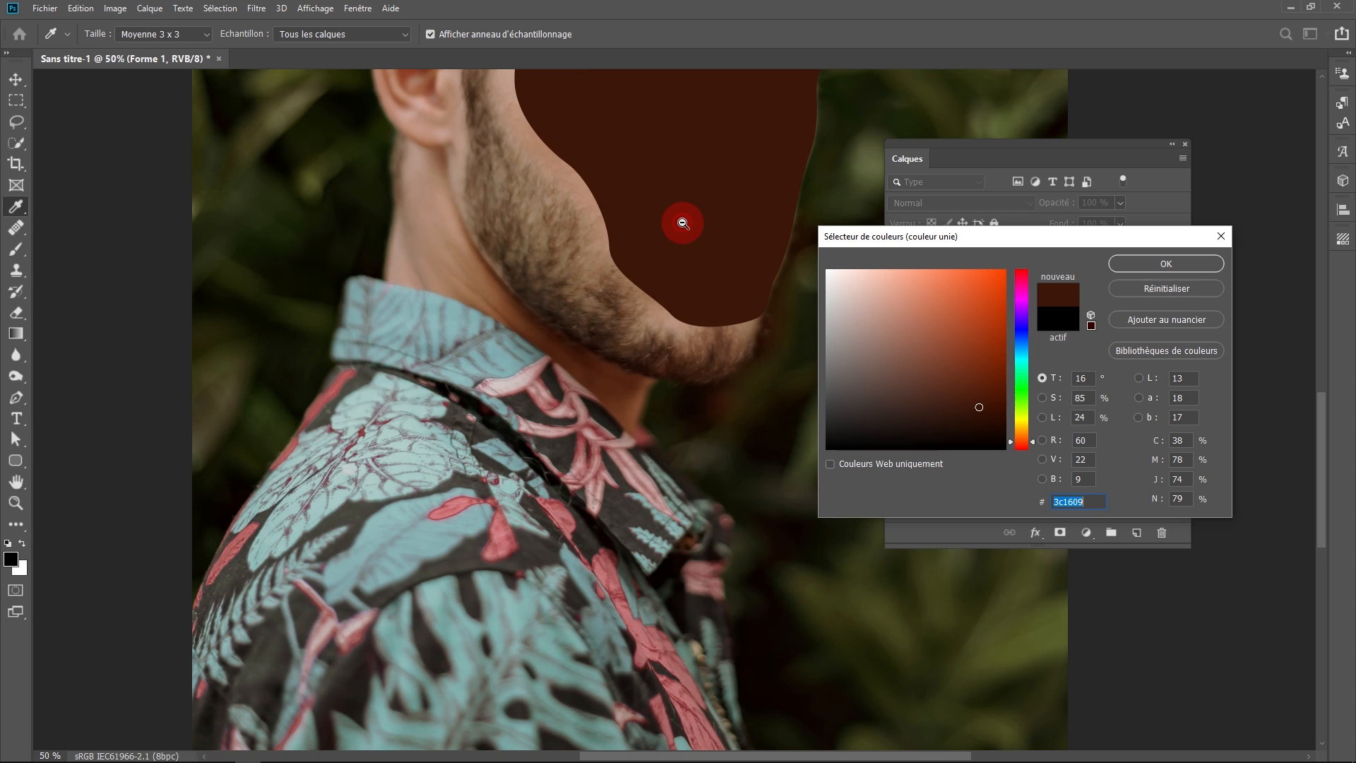
left_click_drag(682, 223, 563, 459)
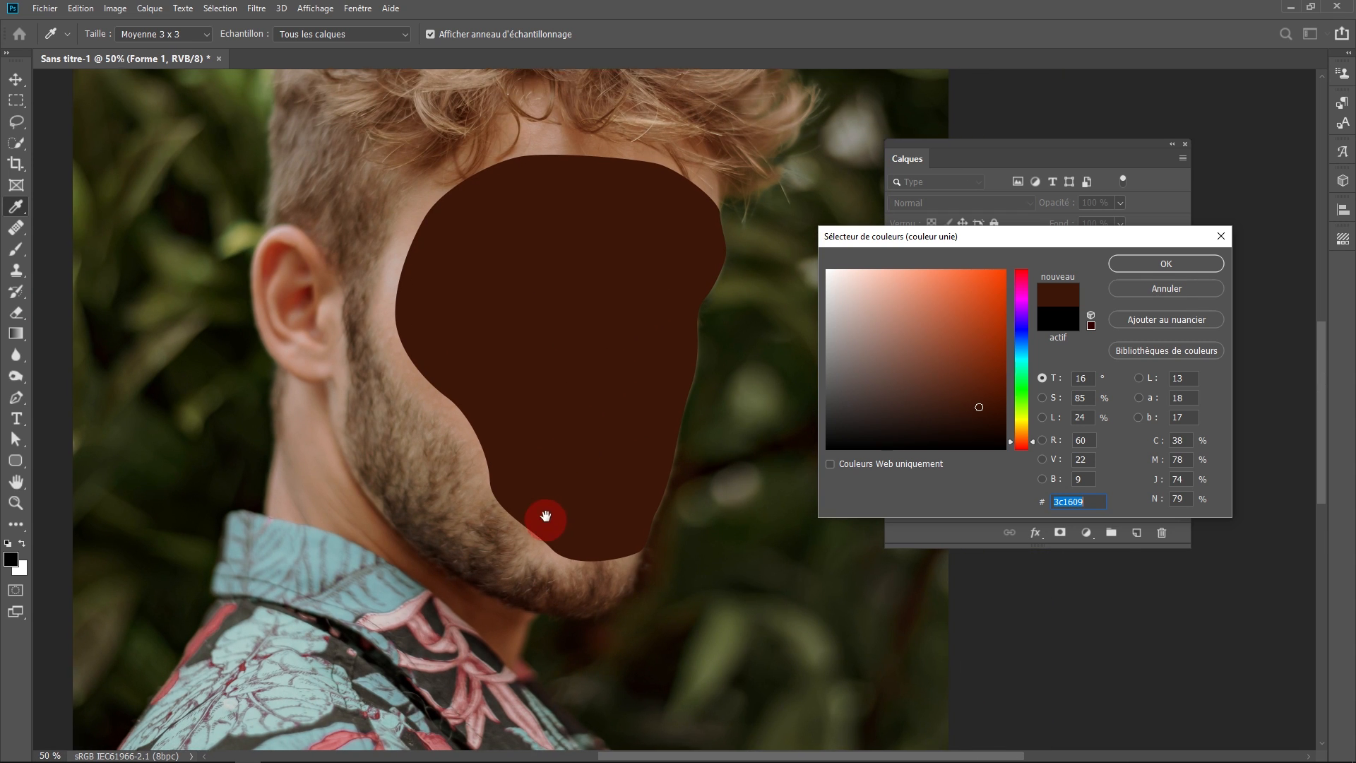
left_click_drag(547, 517, 556, 477)
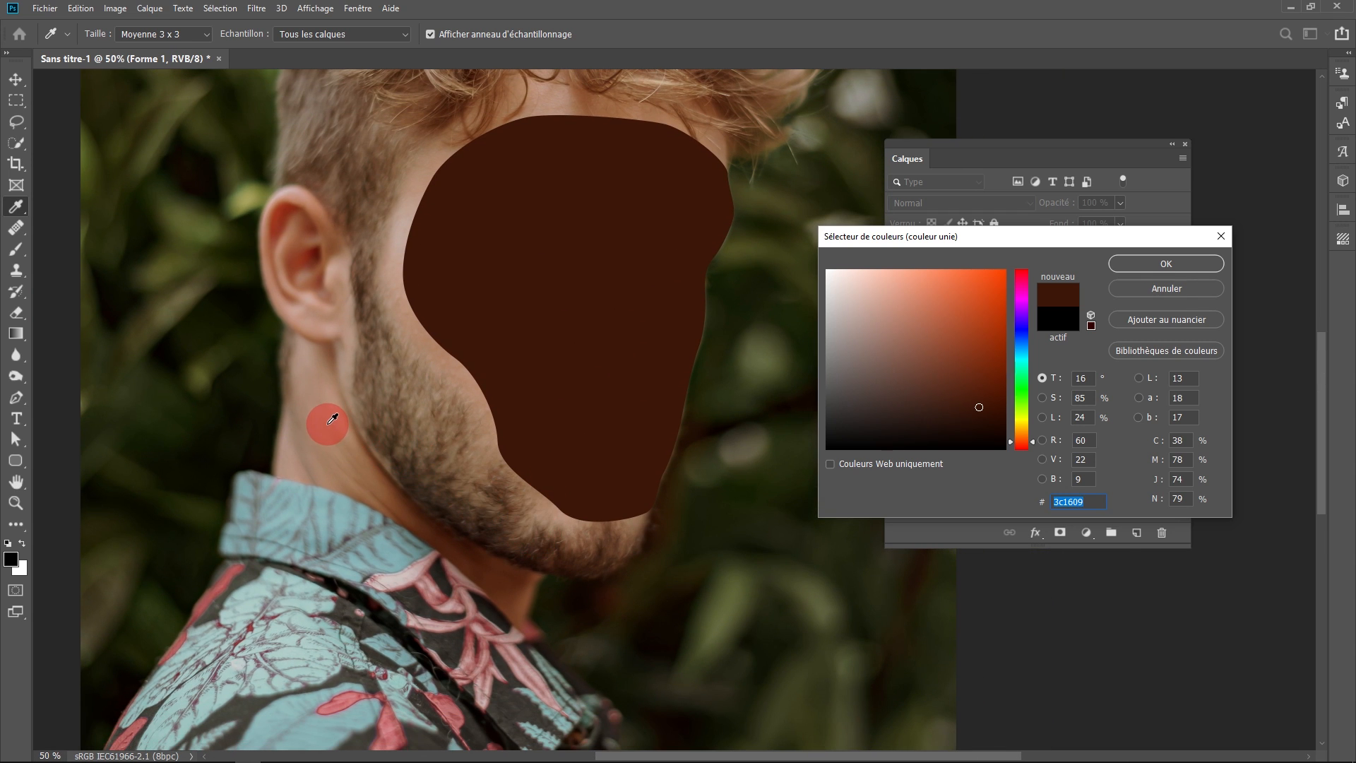
- Fill the face shape with the lighter brown 956847 sampled from the neck and accept the colour
left_click(374, 467)
left_click(591, 388)
key("ctrl+minus")
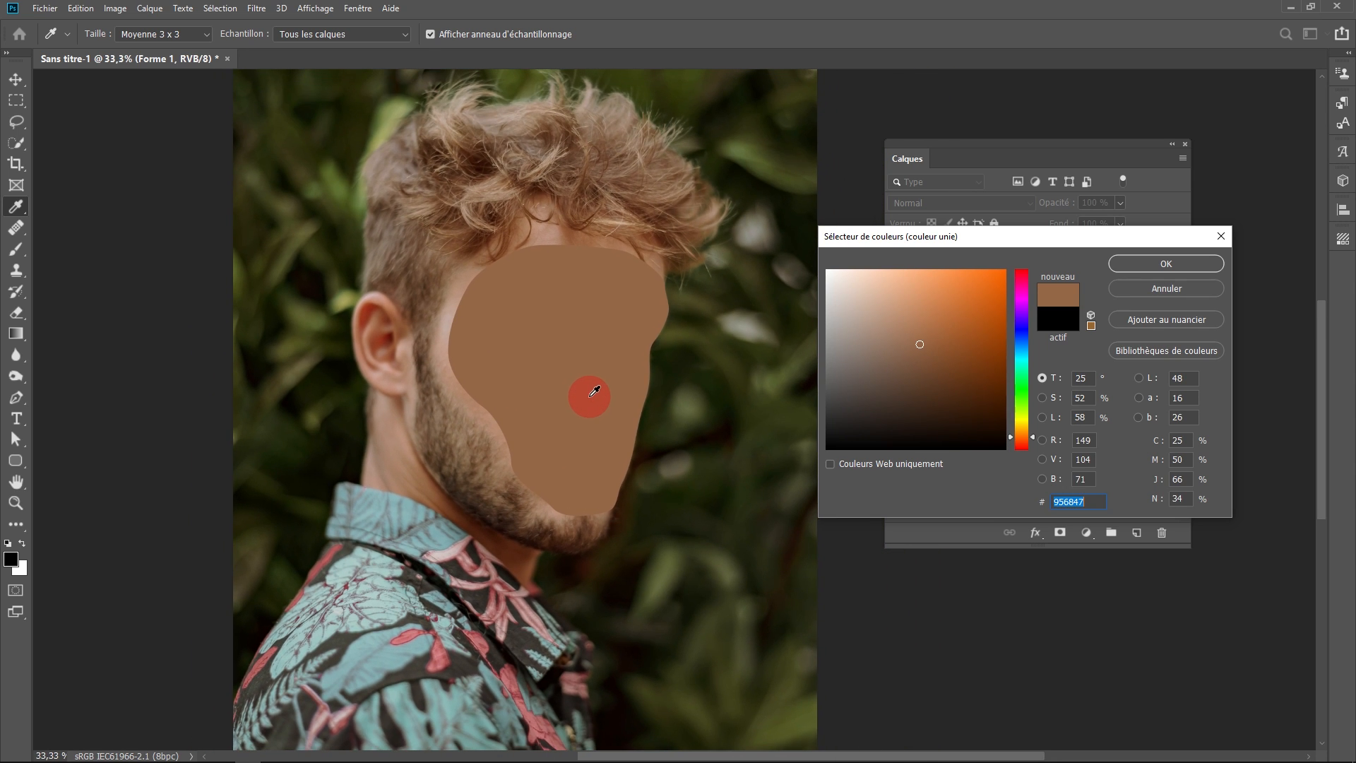
left_click(1155, 267)
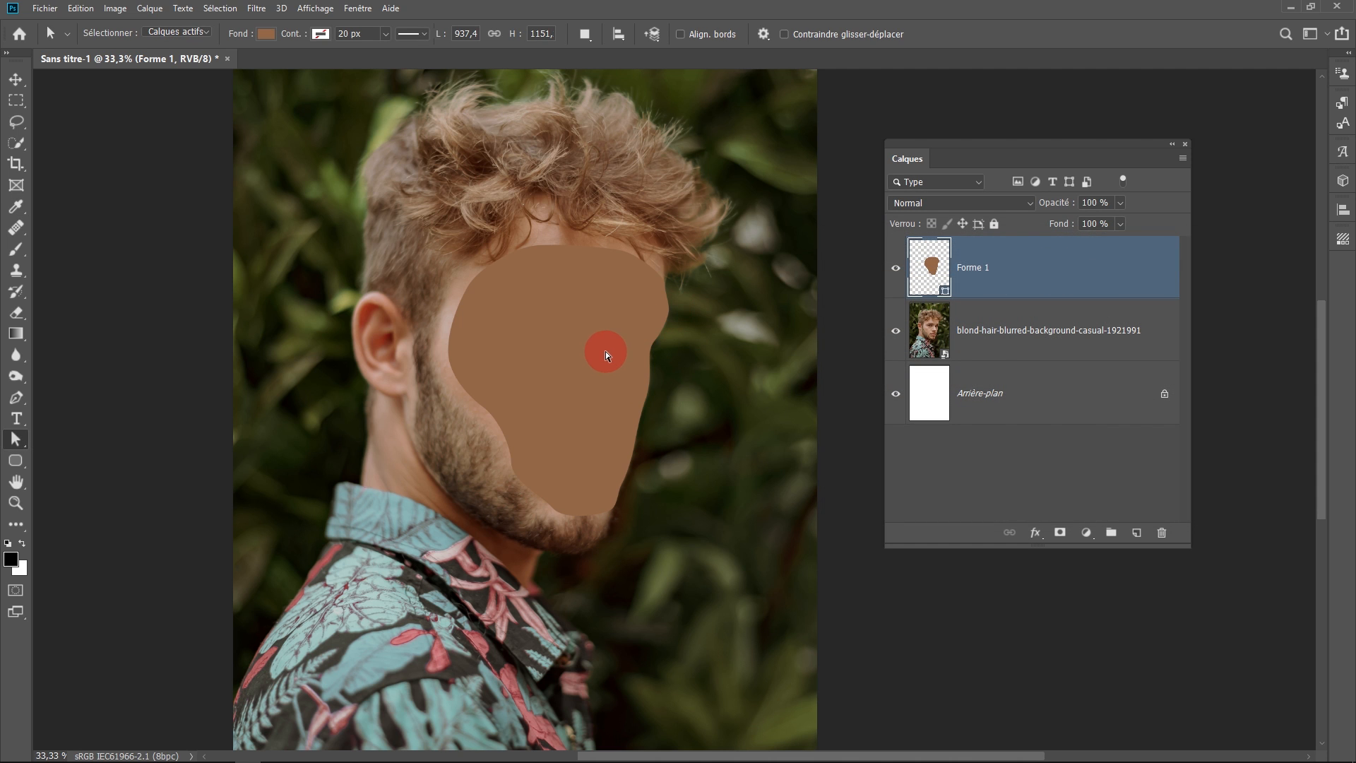
- Add a Stroke effect outside the face shape and set its size to 15 px
scroll(578, 361, "up", 1)
scroll(538, 342, "up", 1)
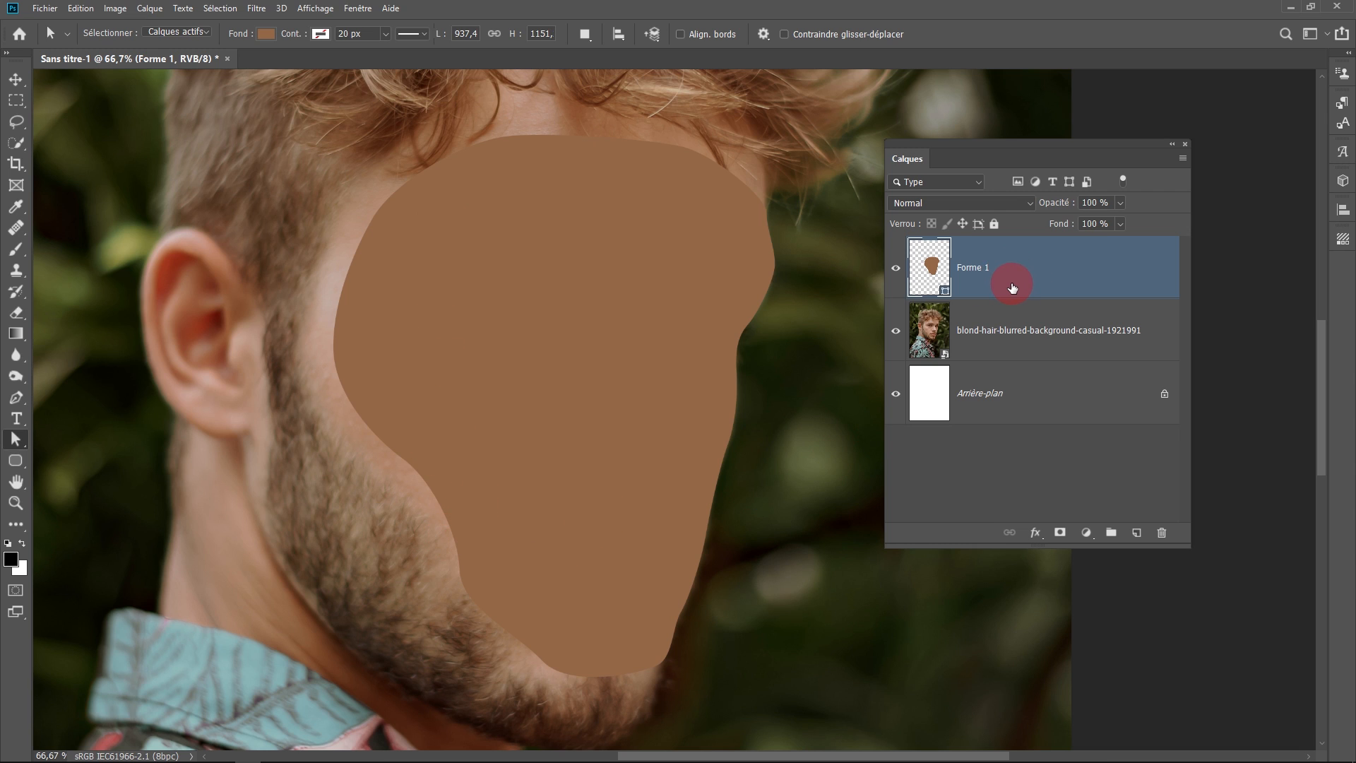
left_click(1036, 541)
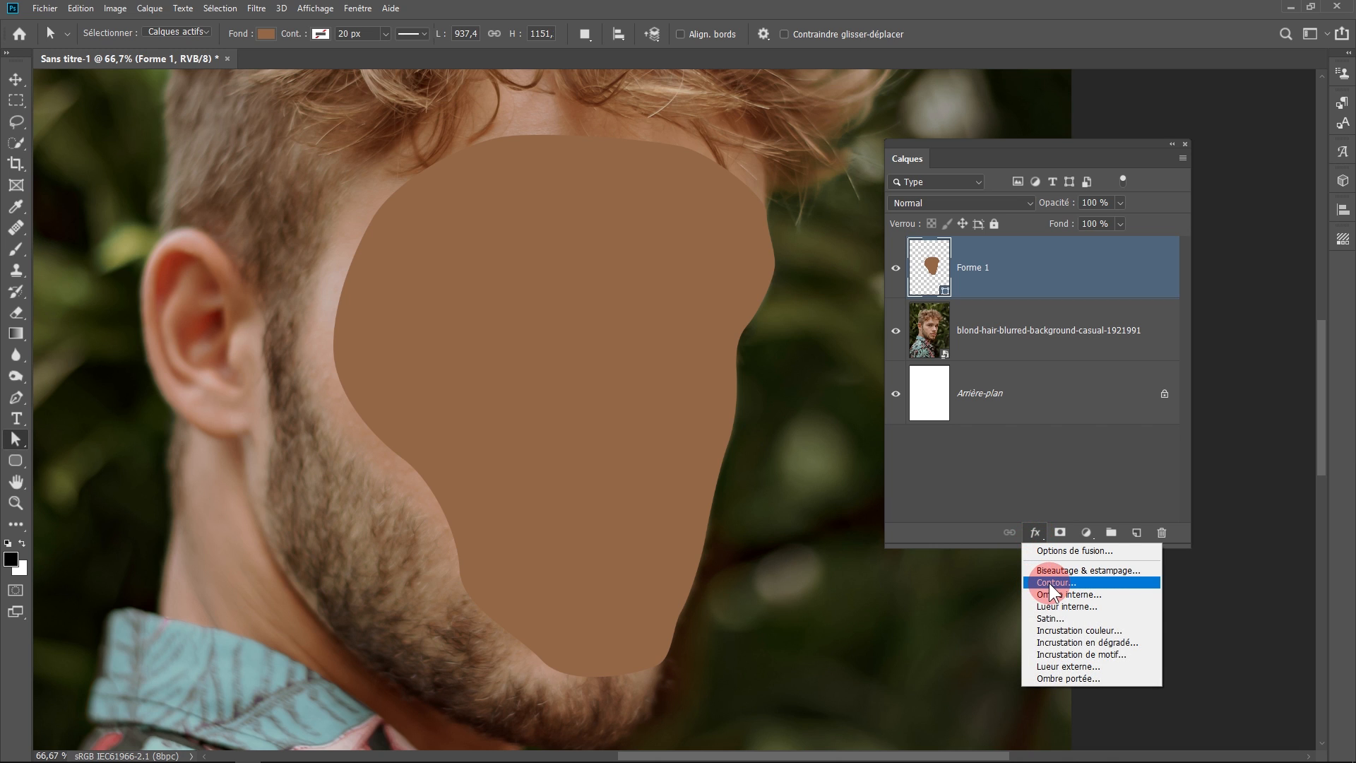
left_click(1052, 584)
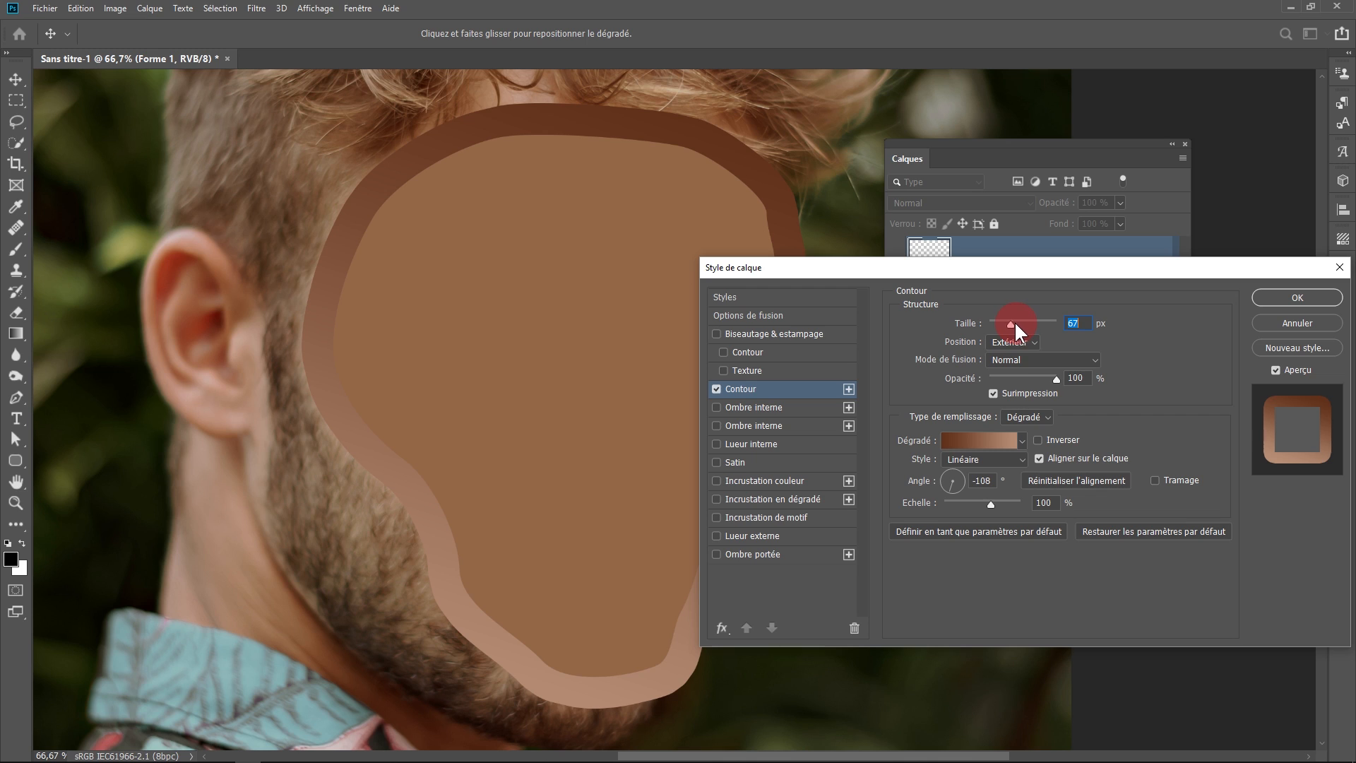
left_click_drag(1010, 321, 998, 322)
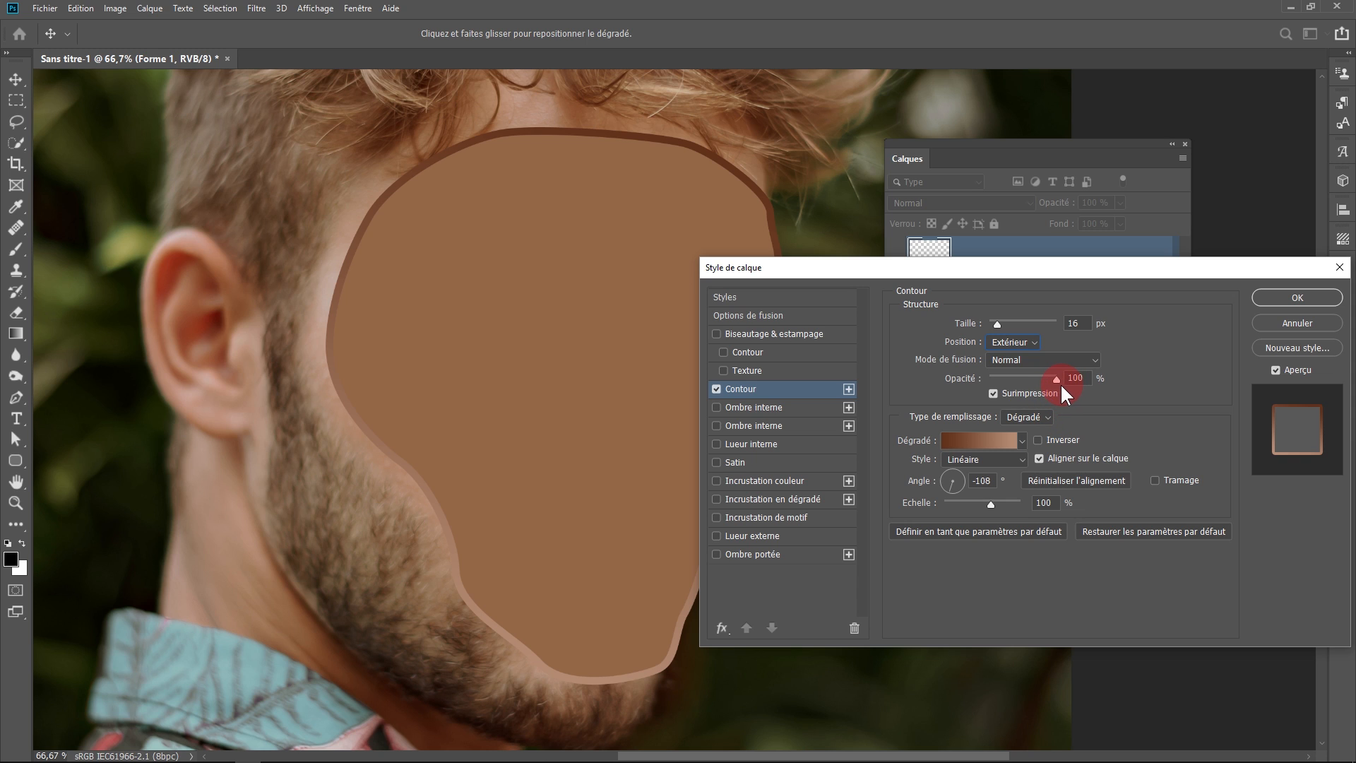
left_click_drag(1091, 261, 1161, 304)
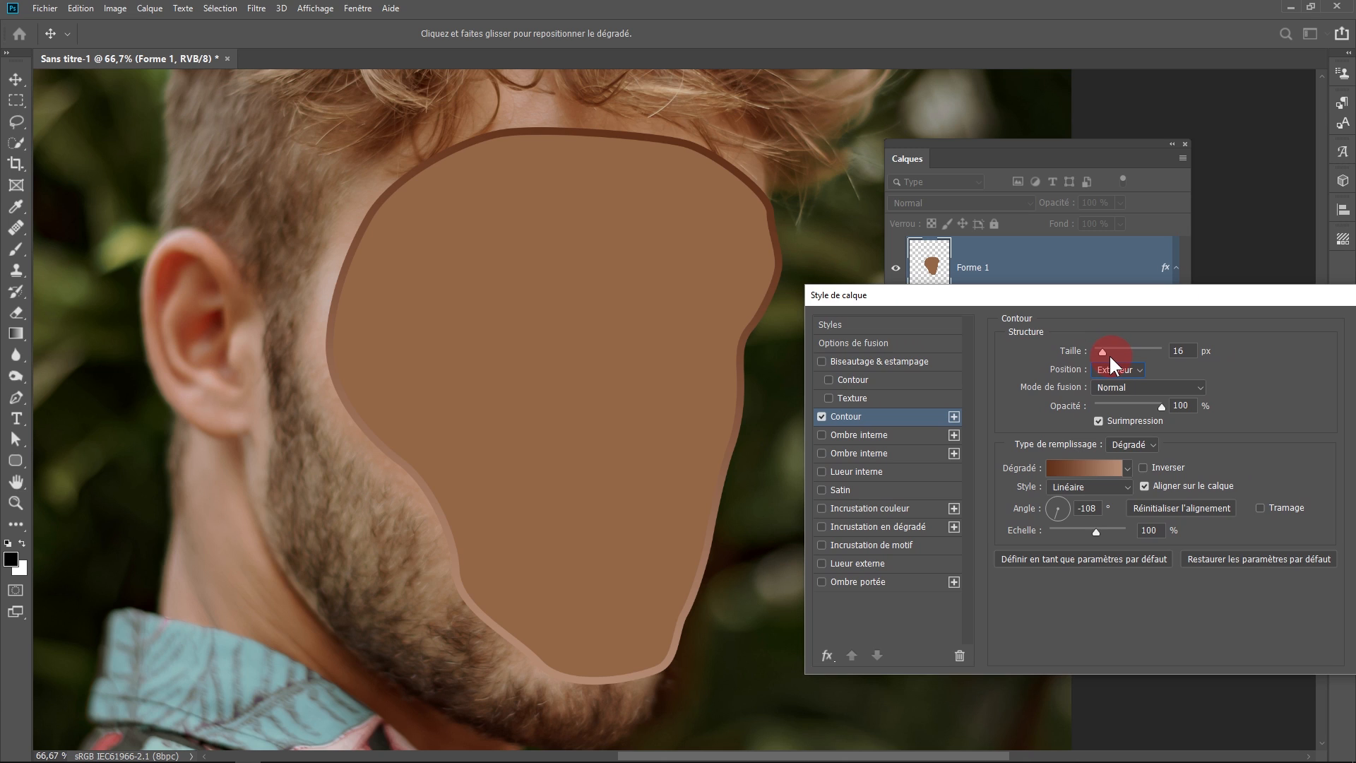
left_click_drag(1104, 353, 1102, 351)
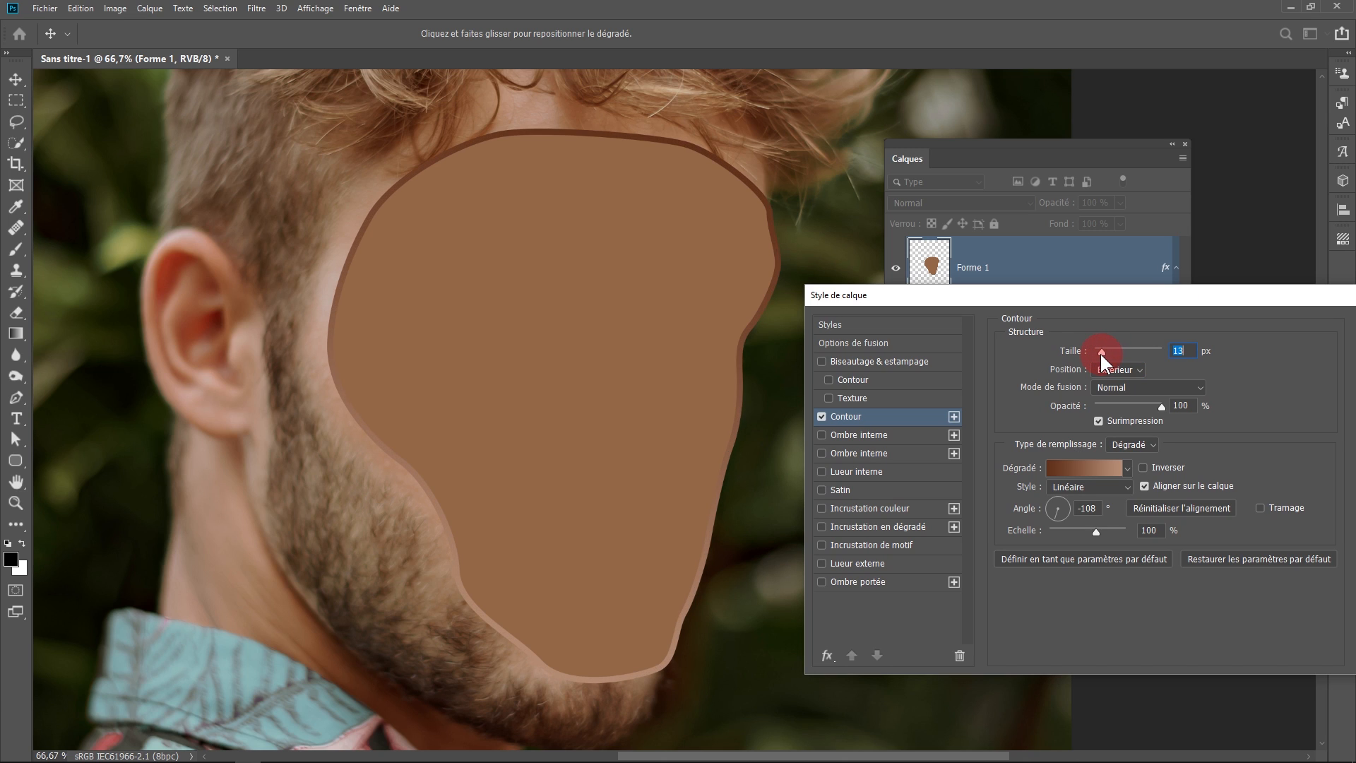
type("15")
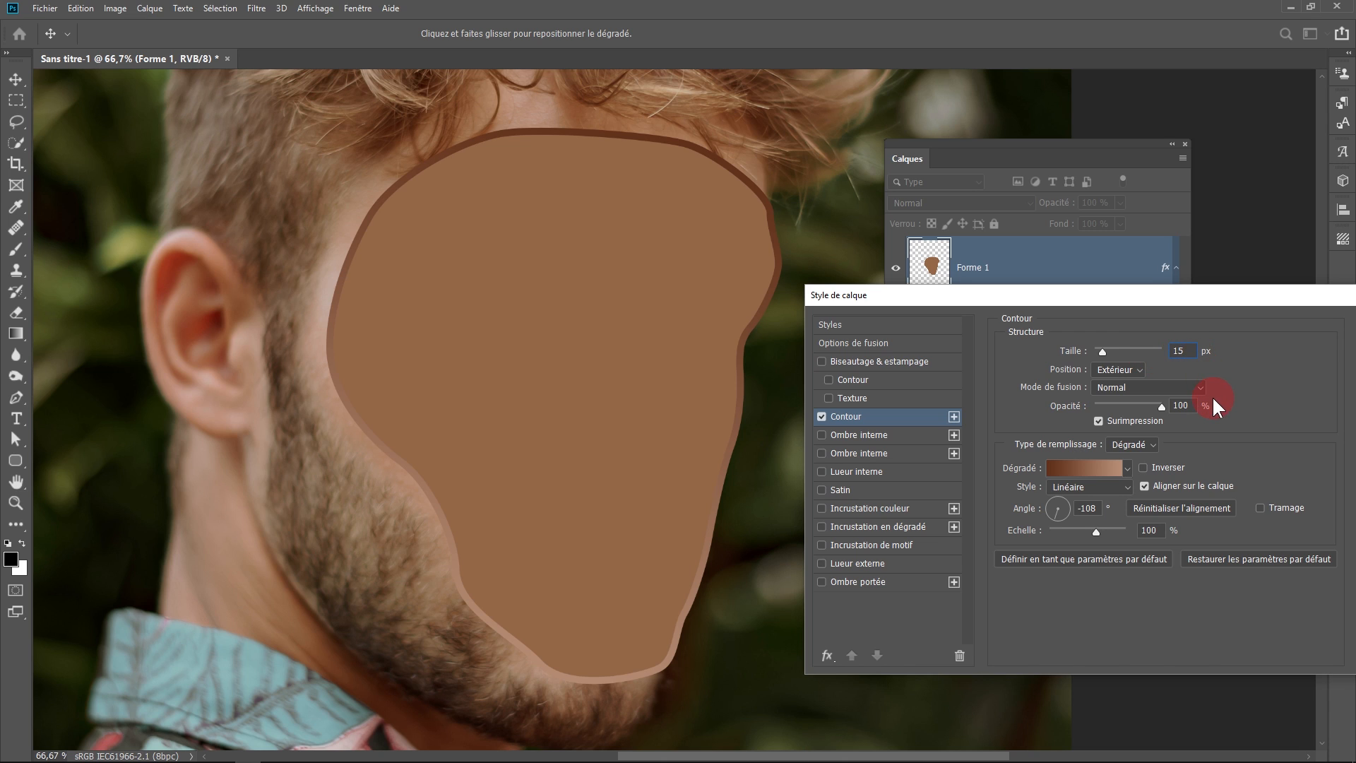
- Open the stroke's gradient for editing and set its start colour to brown 6e3c20, sampled from the neck beside the collar
left_click(1129, 446)
left_click(1071, 467)
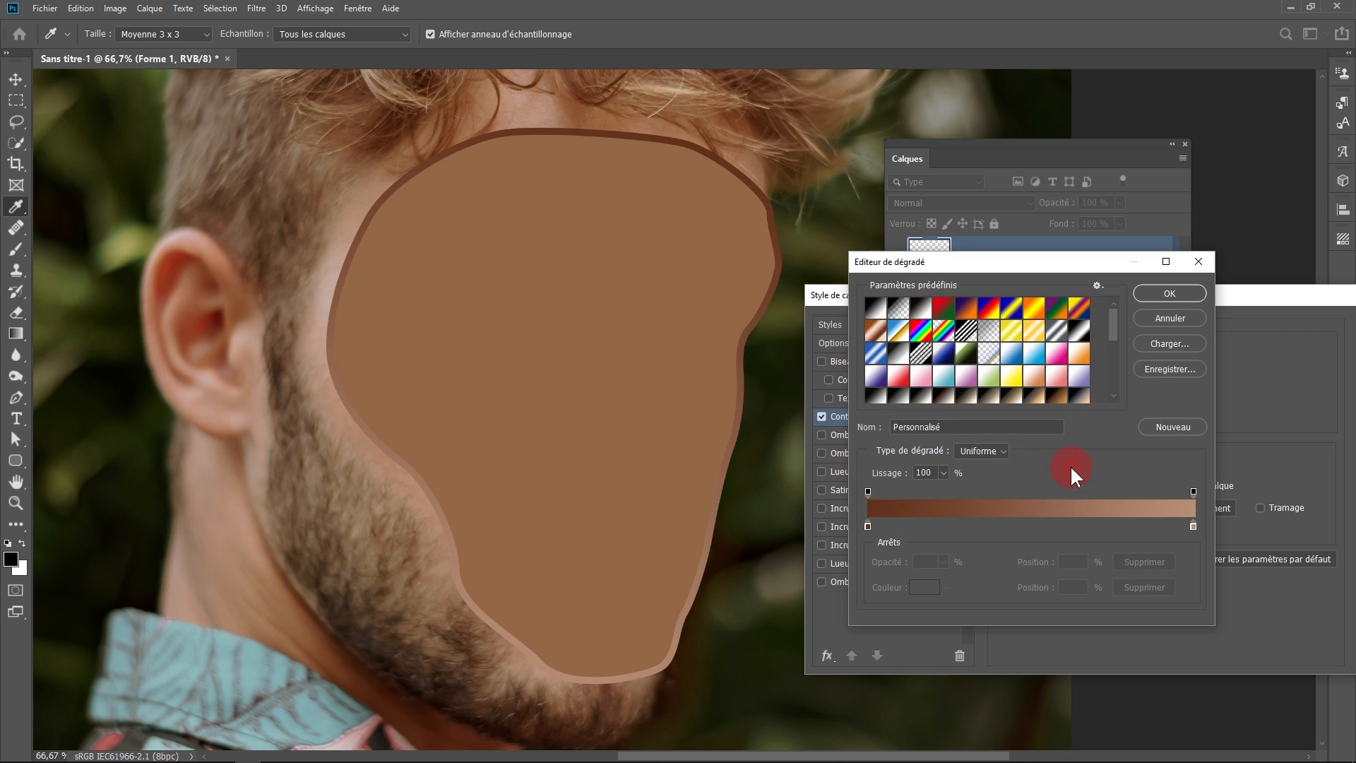
left_click(869, 526)
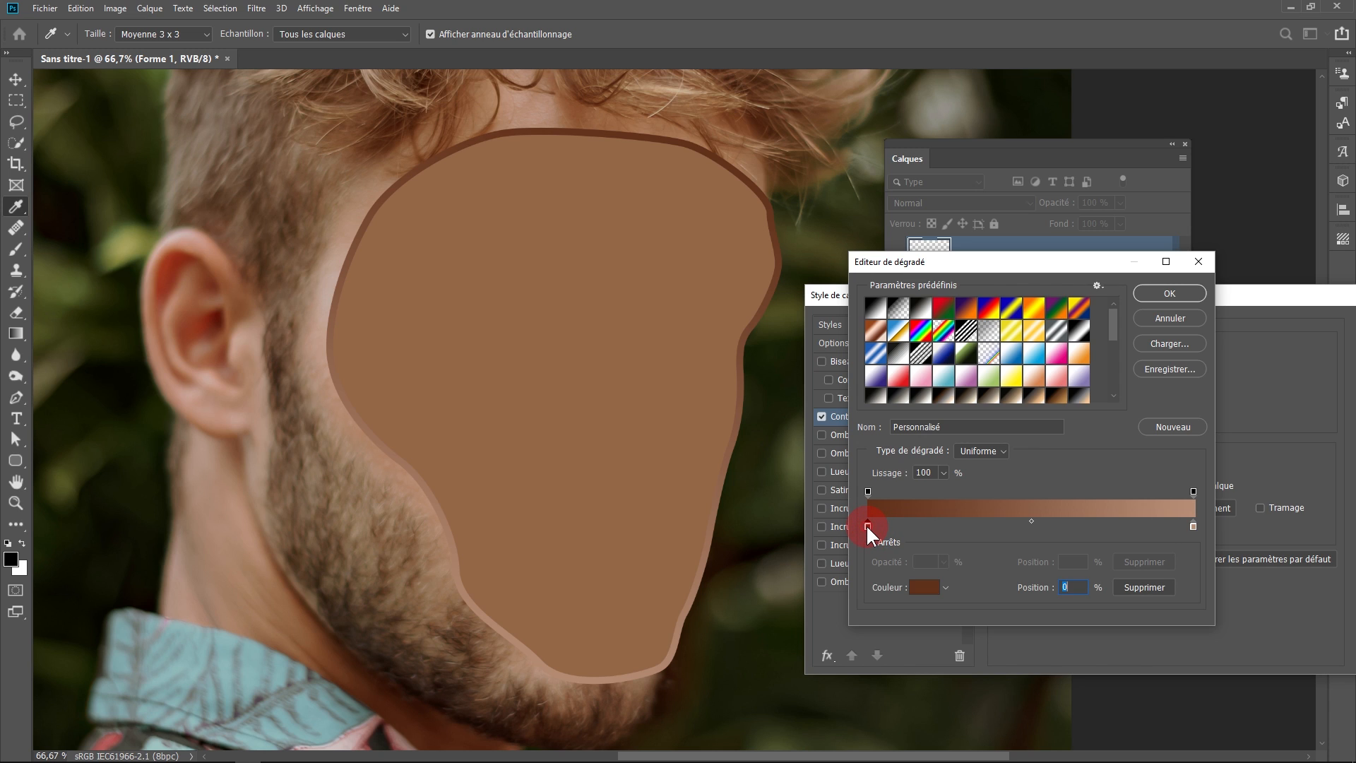
left_click(925, 590)
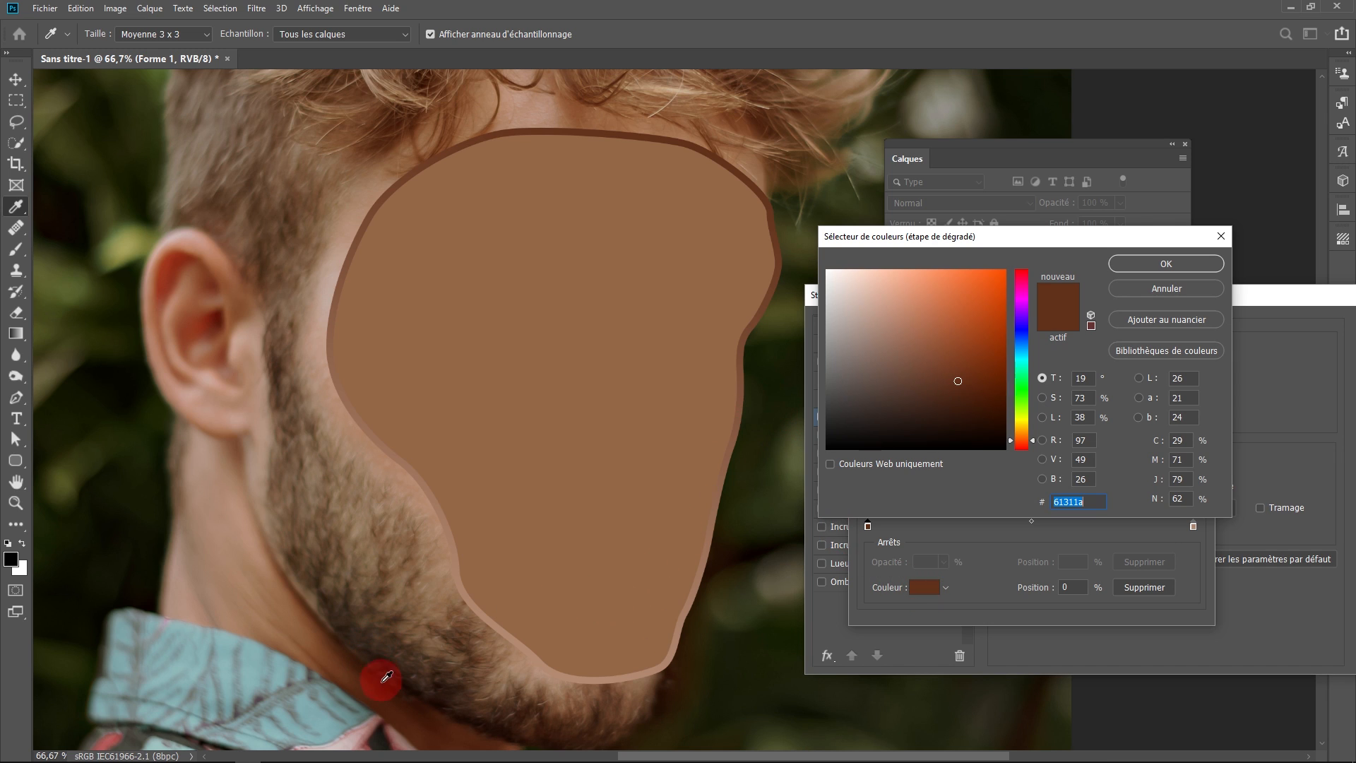
left_click(385, 693)
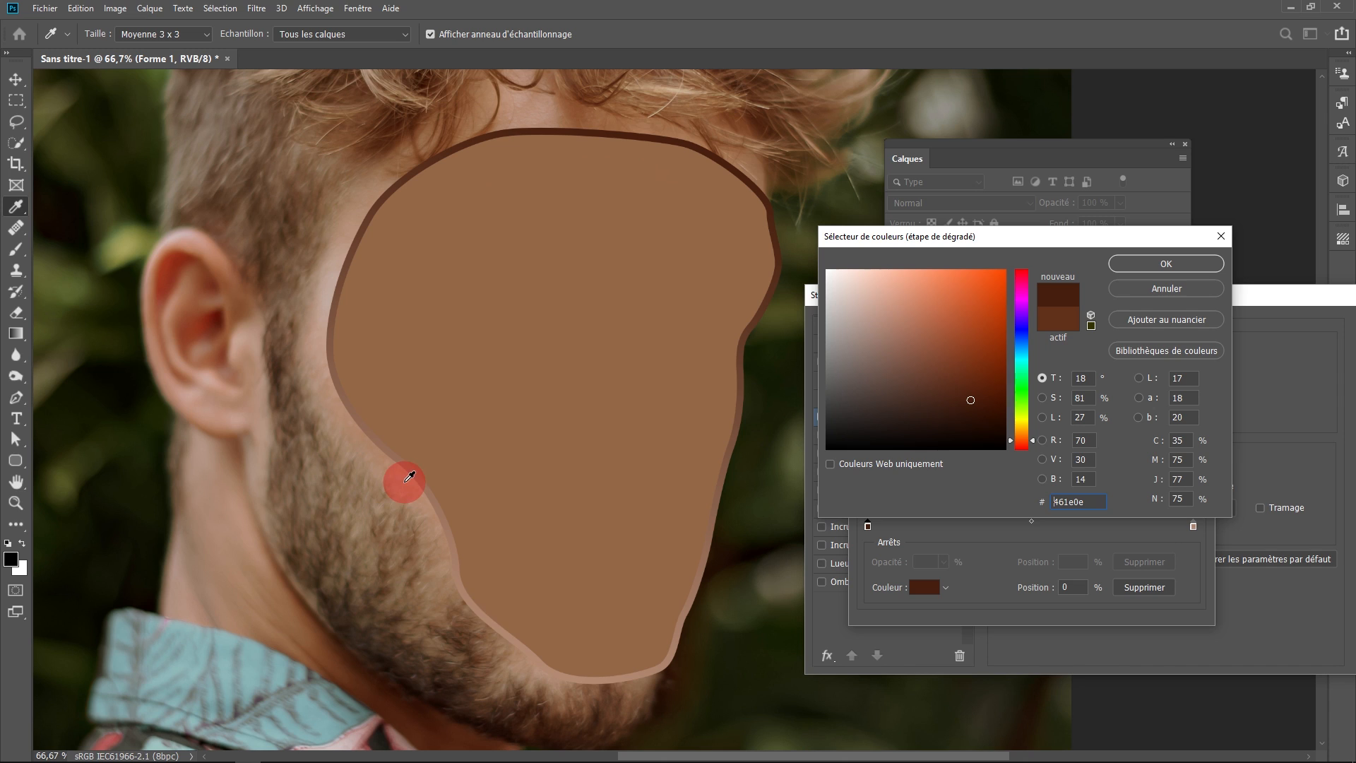
left_click(325, 645)
left_click(326, 646)
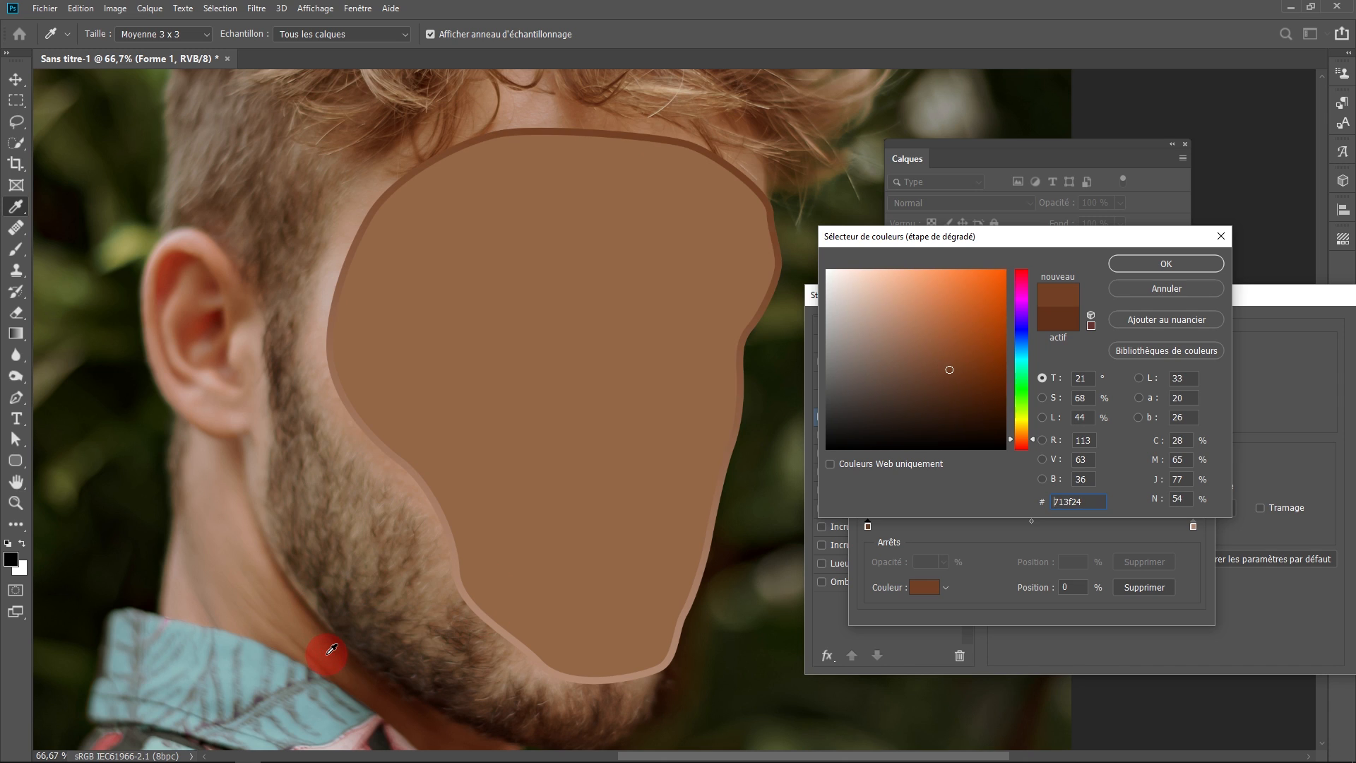
left_click(335, 653)
left_click(1146, 264)
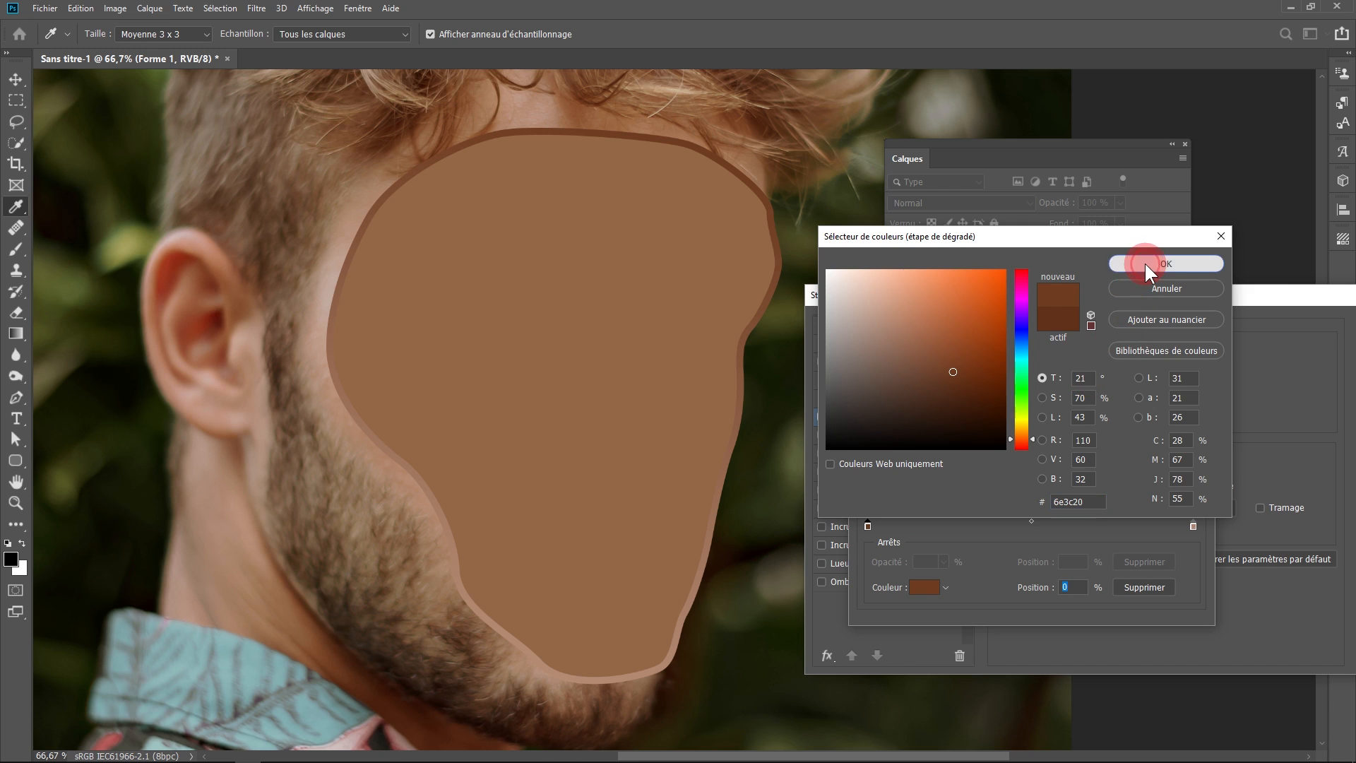
- Set the stroke gradient's end colour to b78f78, sampled near the chin edge of the face shape, and accept the gradient
left_click(1194, 524)
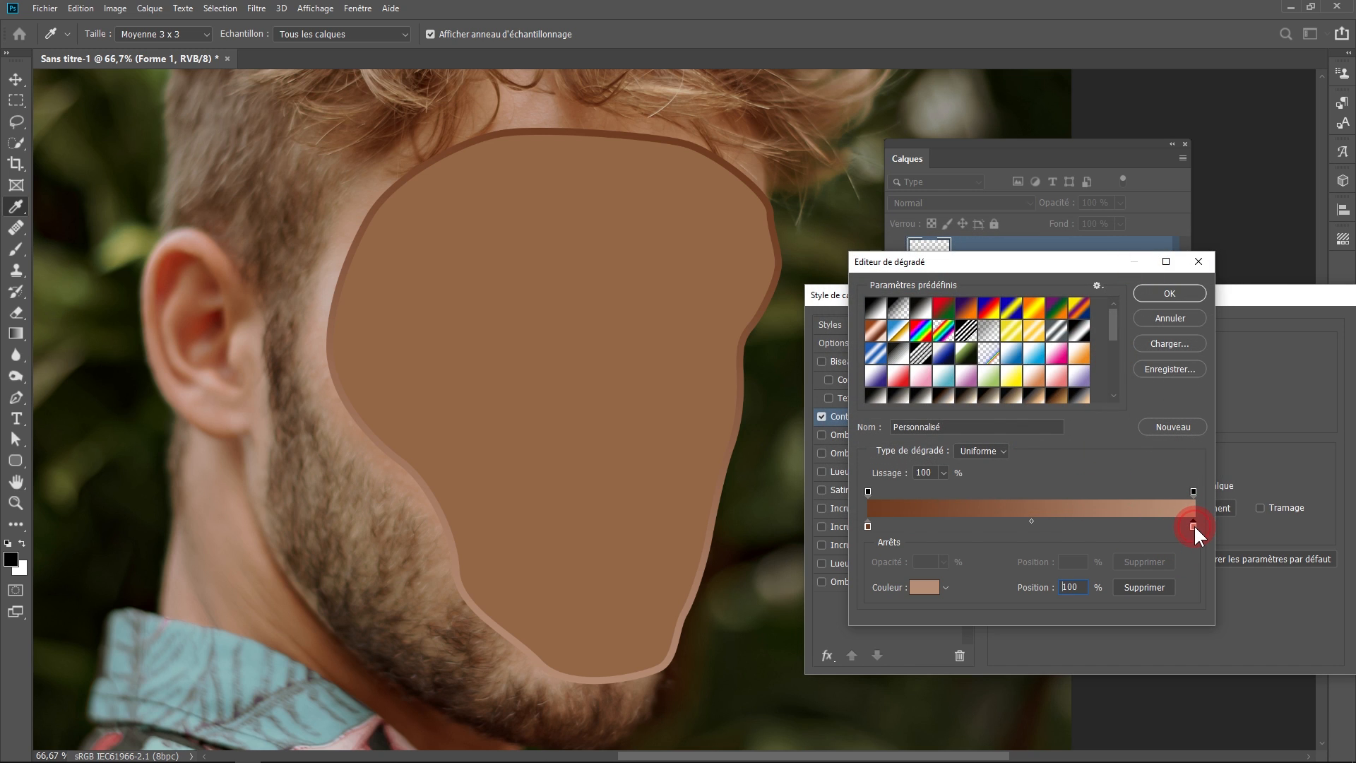
left_click(927, 588)
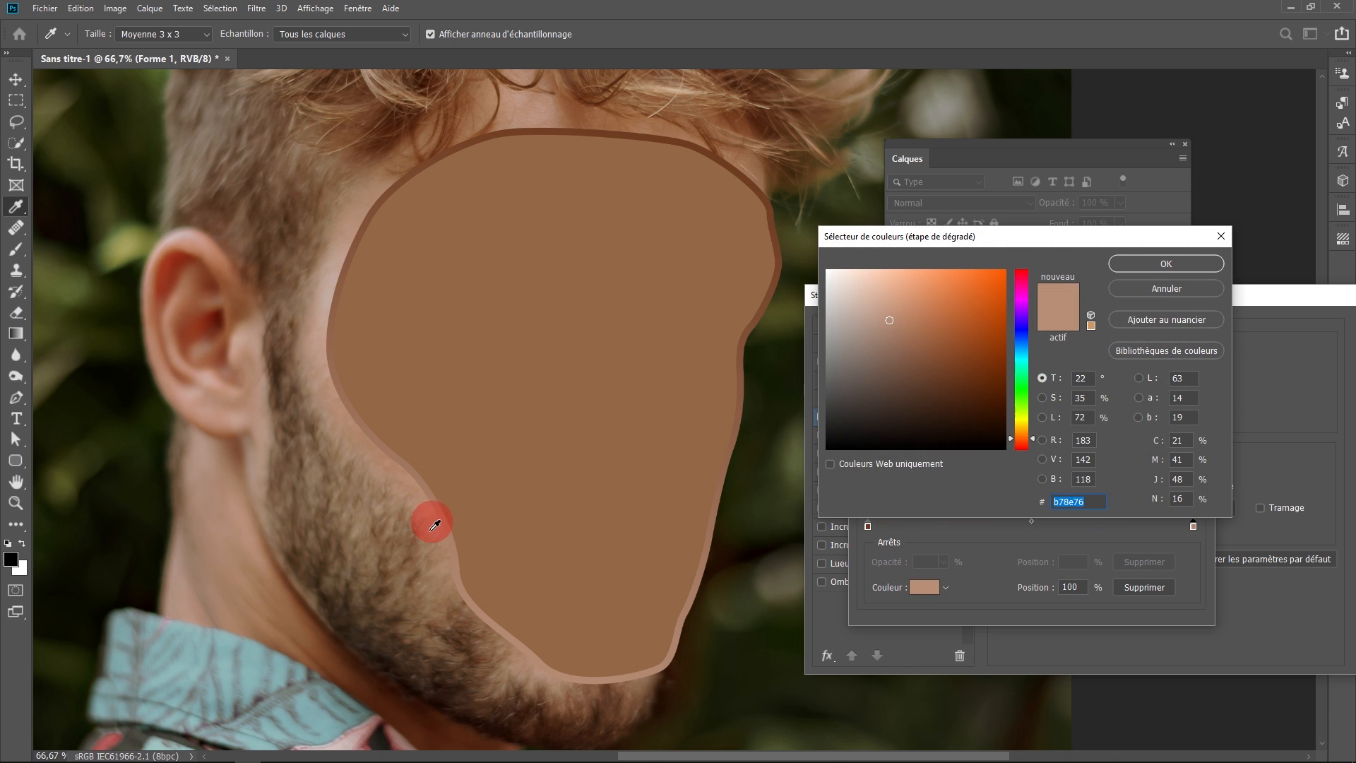
left_click(540, 669)
left_click(539, 667)
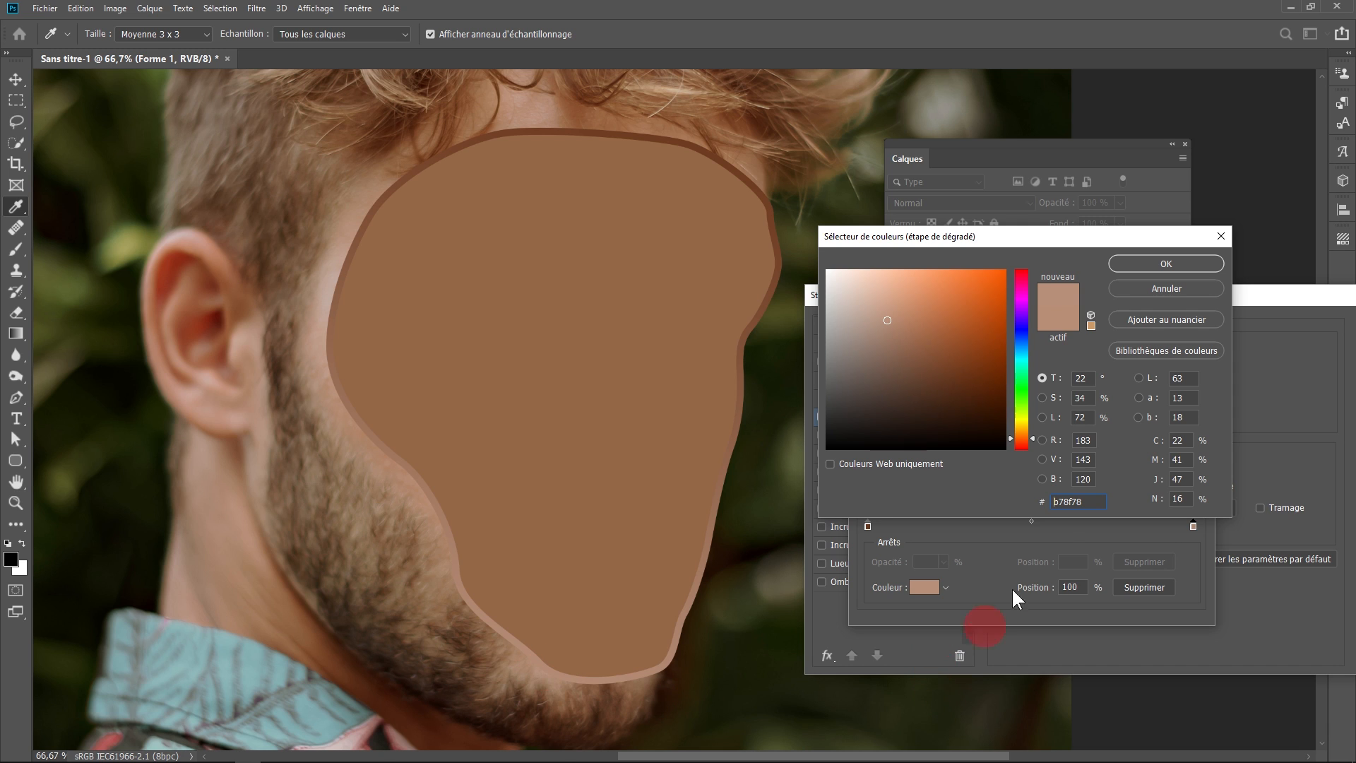
left_click(1164, 265)
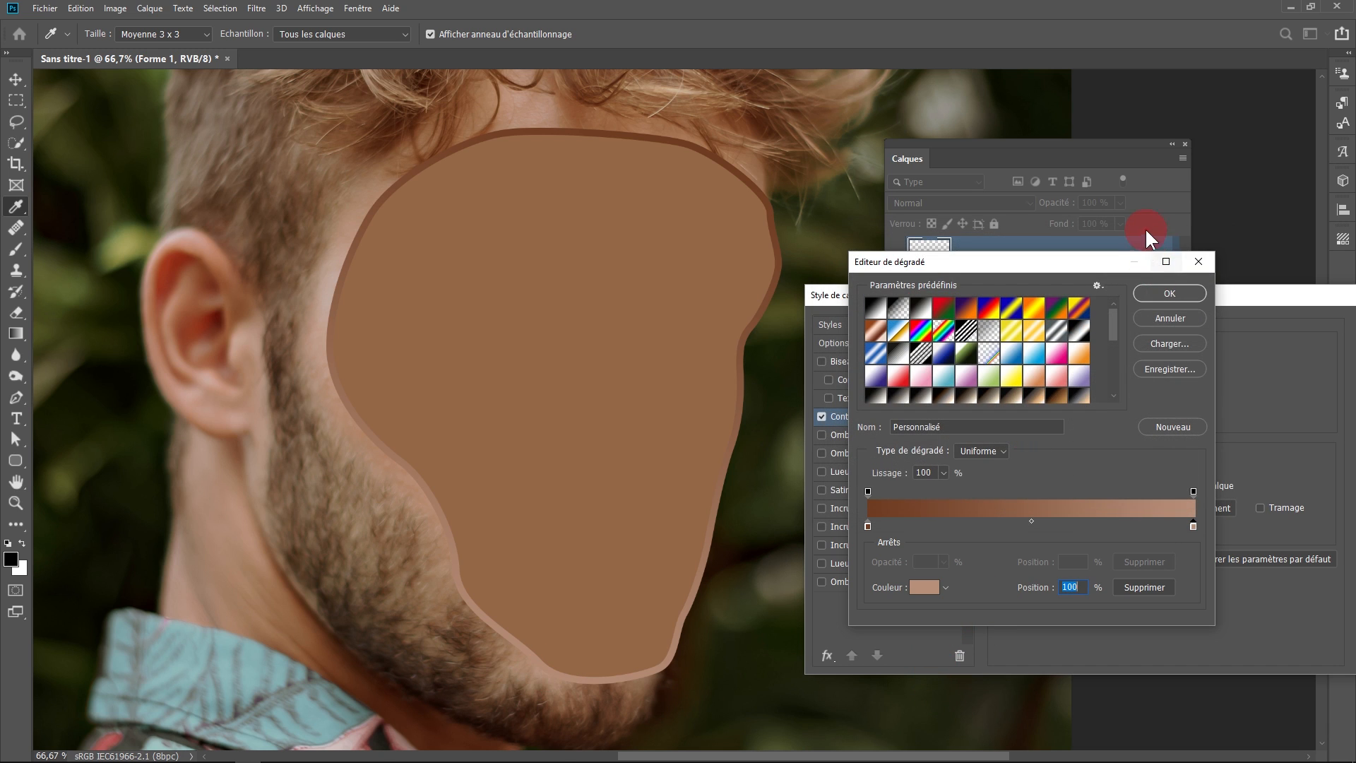
left_click(1156, 292)
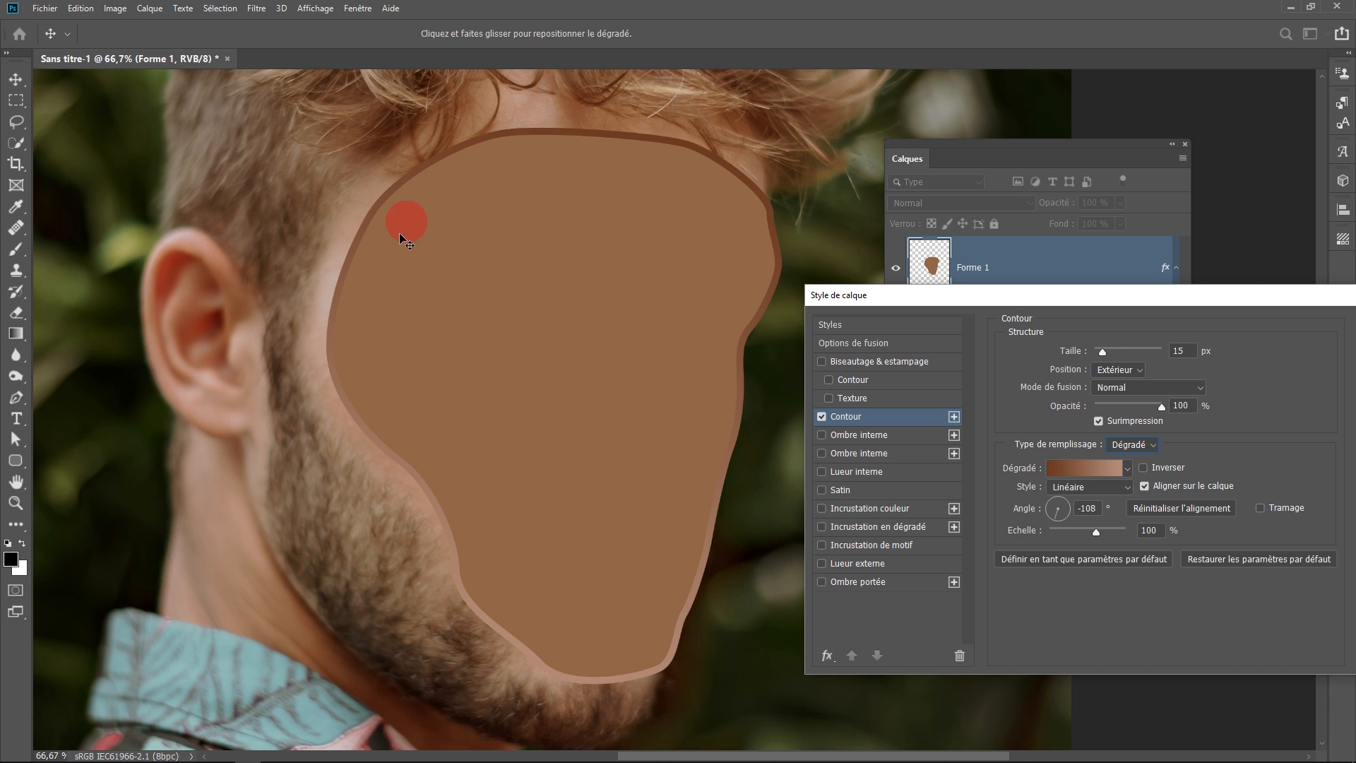
- Keep the stroke gradient's style linear and set its angle to -70°
left_click(1109, 491)
left_click(1097, 499)
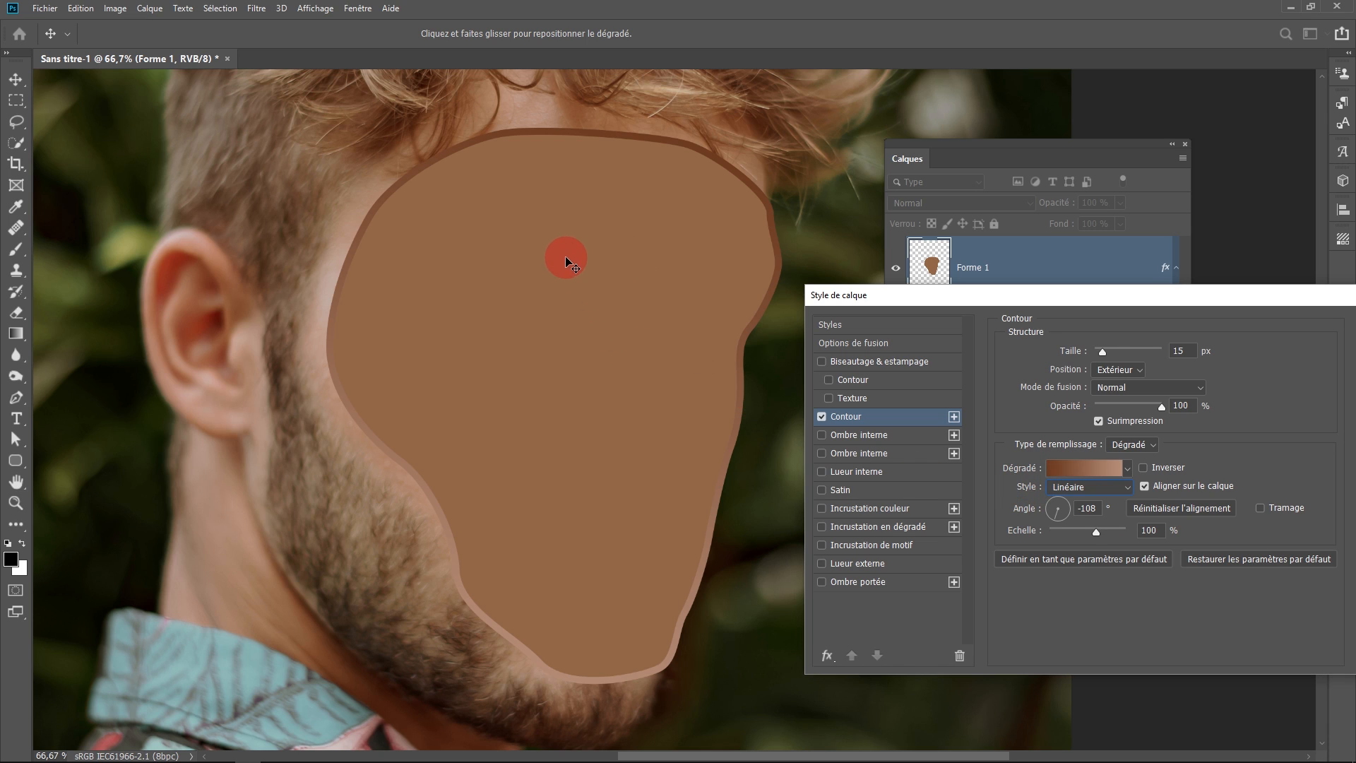
mouse_move(570, 290)
left_mouse_down()
mouse_move(575, 236)
mouse_move(554, 324)
mouse_move(619, 300)
mouse_move(626, 142)
mouse_move(492, 101)
mouse_move(427, 107)
mouse_move(527, 145)
mouse_move(660, 224)
mouse_move(587, 106)
mouse_move(527, 269)
mouse_move(546, 351)
mouse_move(596, 264)
mouse_move(598, 318)
mouse_move(737, 315)
mouse_move(663, 165)
mouse_move(694, 190)
mouse_move(441, 144)
mouse_move(696, 173)
mouse_move(749, 251)
mouse_move(724, 380)
mouse_move(741, 535)
mouse_move(632, 677)
mouse_move(558, 454)
mouse_move(471, 347)
mouse_move(462, 415)
mouse_move(377, 489)
mouse_move(392, 138)
mouse_move(402, 183)
mouse_move(429, 209)
mouse_move(385, 118)
mouse_move(413, 530)
mouse_move(366, 535)
mouse_move(335, 568)
mouse_move(505, 668)
mouse_move(547, 651)
mouse_move(594, 413)
mouse_move(557, 343)
mouse_move(495, 472)
mouse_move(620, 457)
mouse_move(597, 550)
left_mouse_up()
key("ctrl+minus")
key("ctrl+minus")
key("ctrl+minus")
scroll(554, 344, "up", 2)
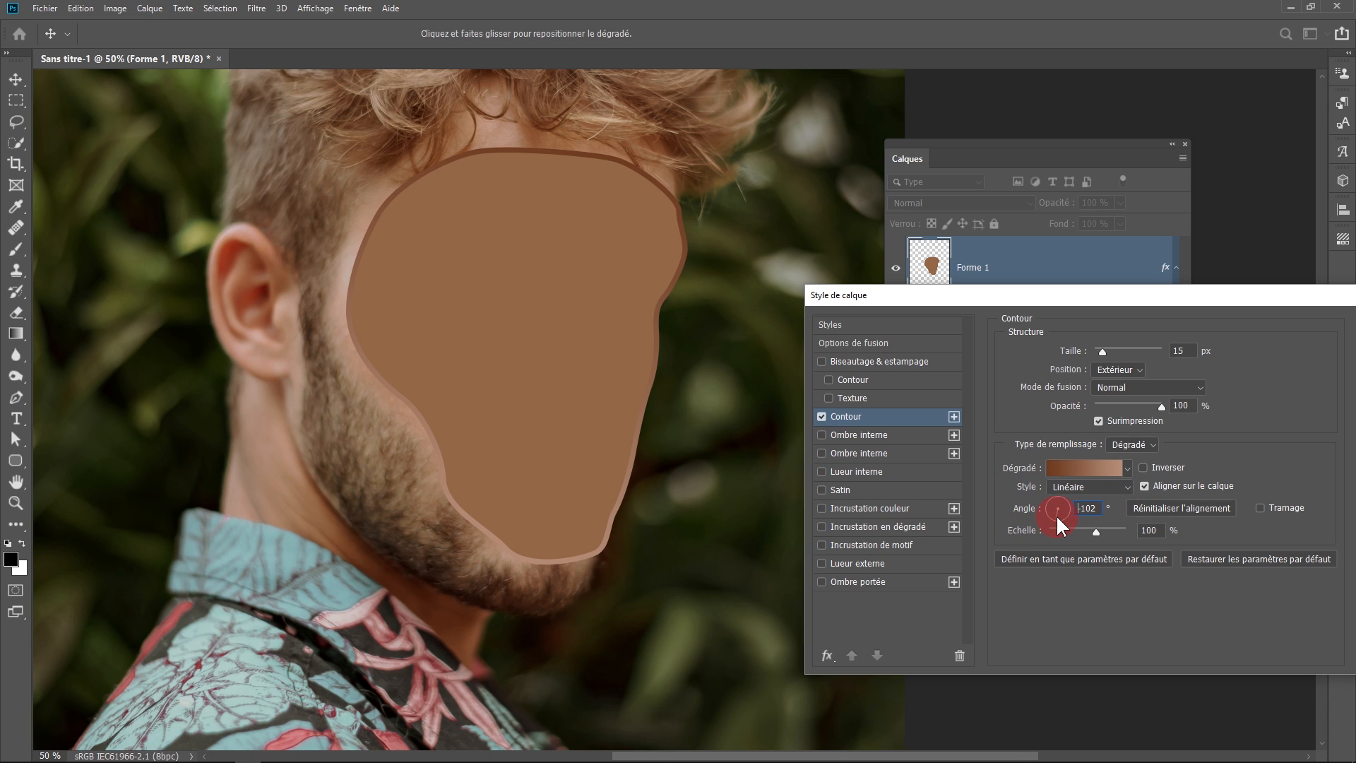
left_click_drag(1062, 515, 1058, 515)
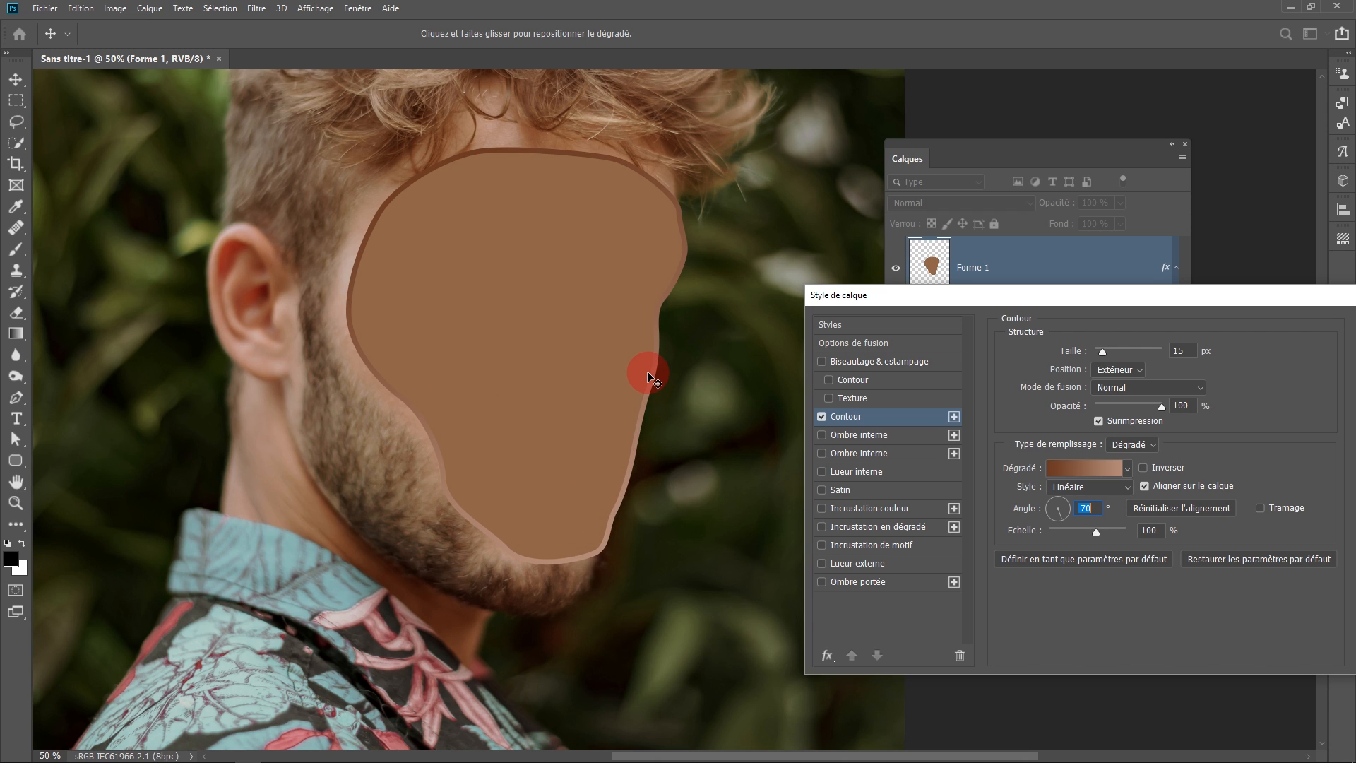
- Try an outer Bevel & Emboss effect on the face shape and switch it off again
left_click_drag(1097, 291, 850, 228)
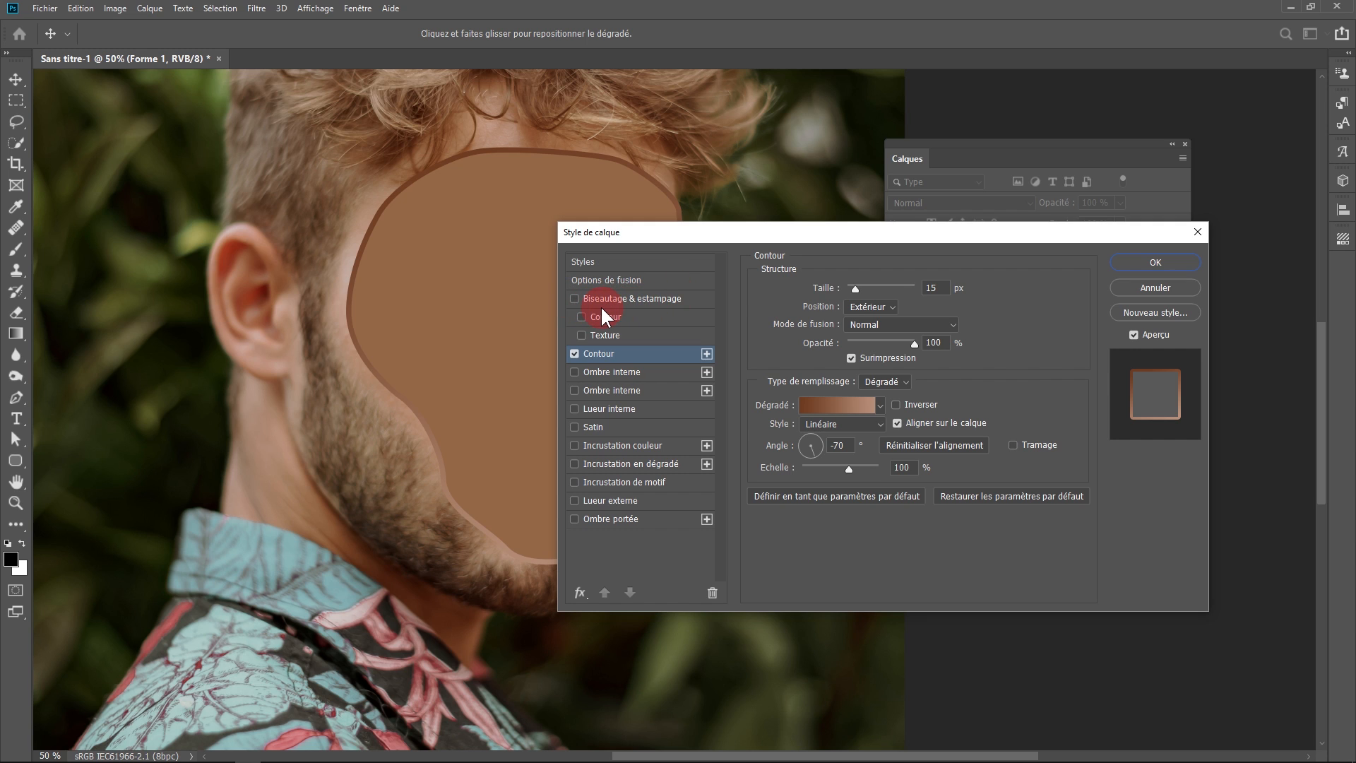
left_click(630, 299)
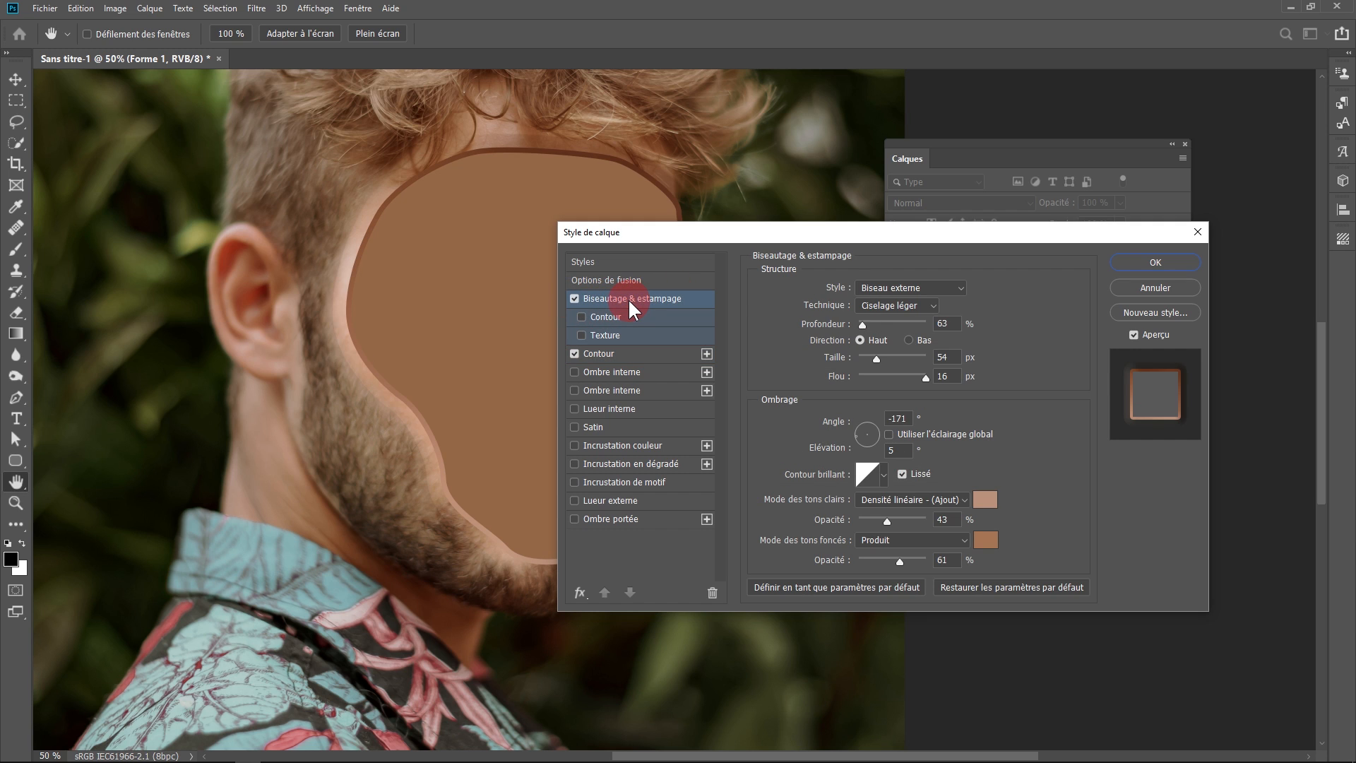
left_click_drag(731, 231, 929, 243)
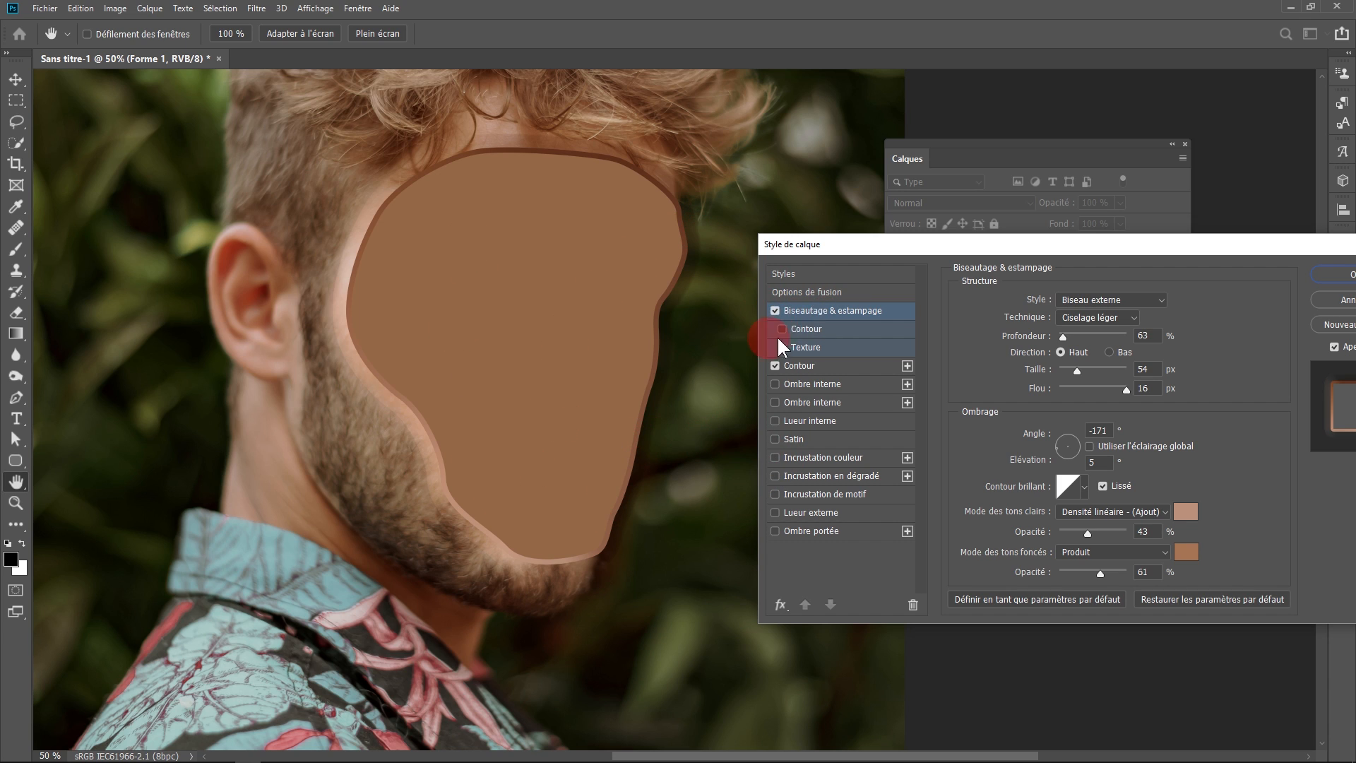
left_click(775, 311)
mouse_move(532, 233)
left_mouse_down()
mouse_move(469, 381)
mouse_move(517, 441)
left_mouse_up()
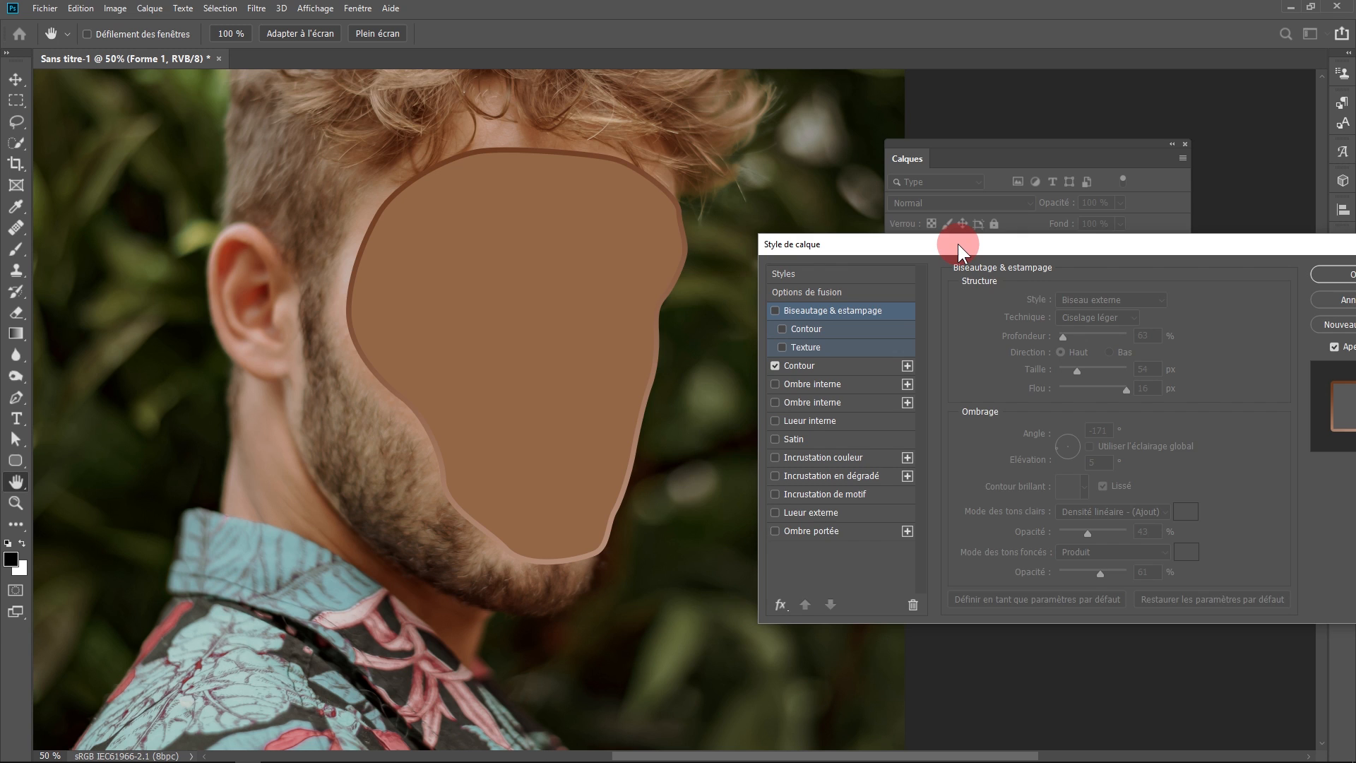
- Accept the layer style with only the stroke effect applied and review the edge of the face shape
left_click_drag(958, 244, 823, 233)
left_click(1213, 264)
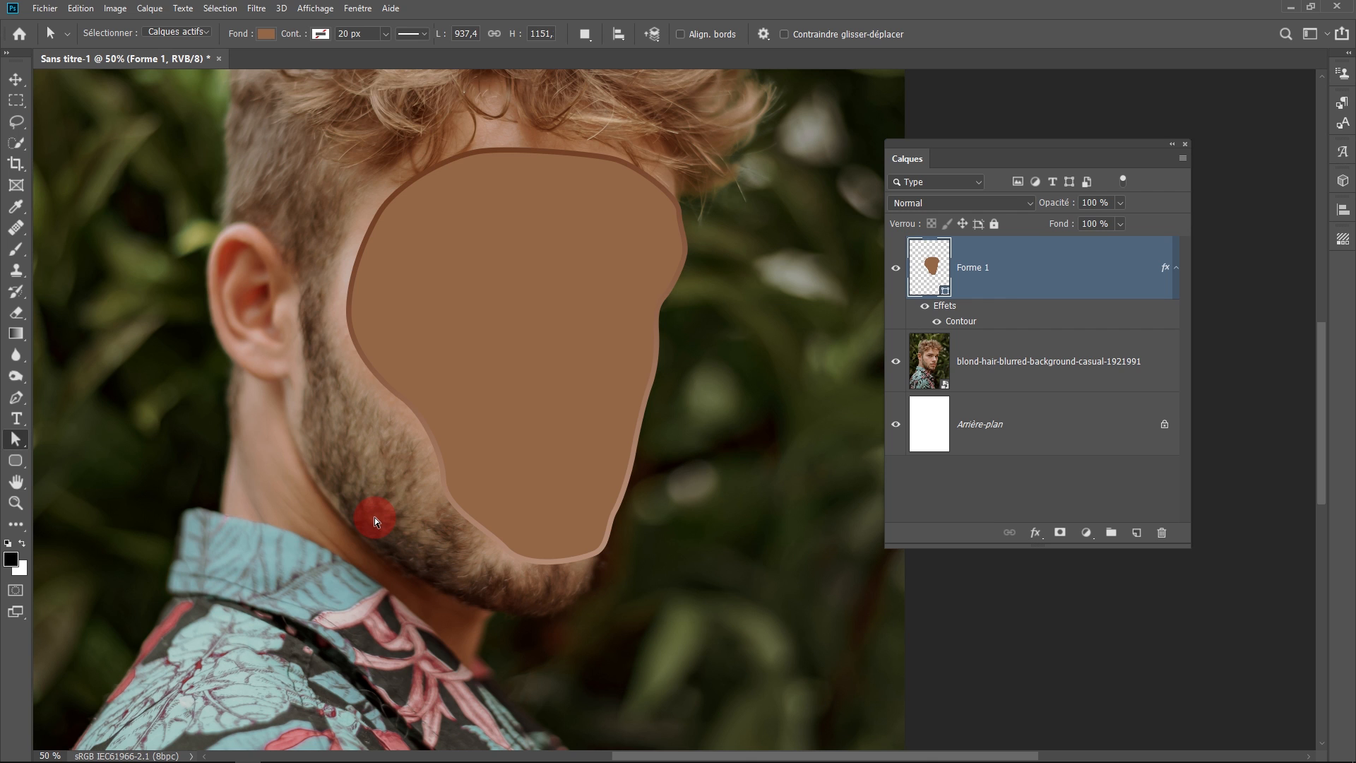
scroll(539, 345, "down", 1)
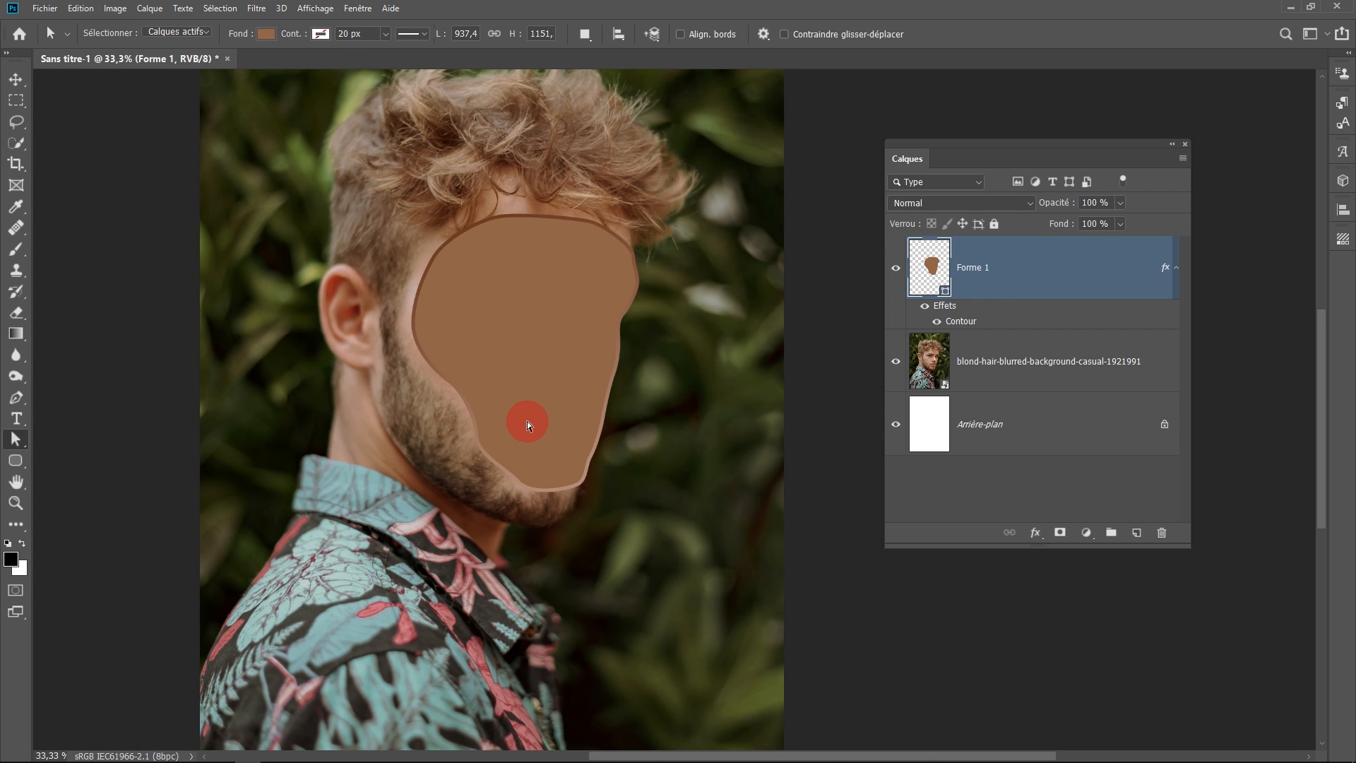
scroll(530, 388, "up", 1)
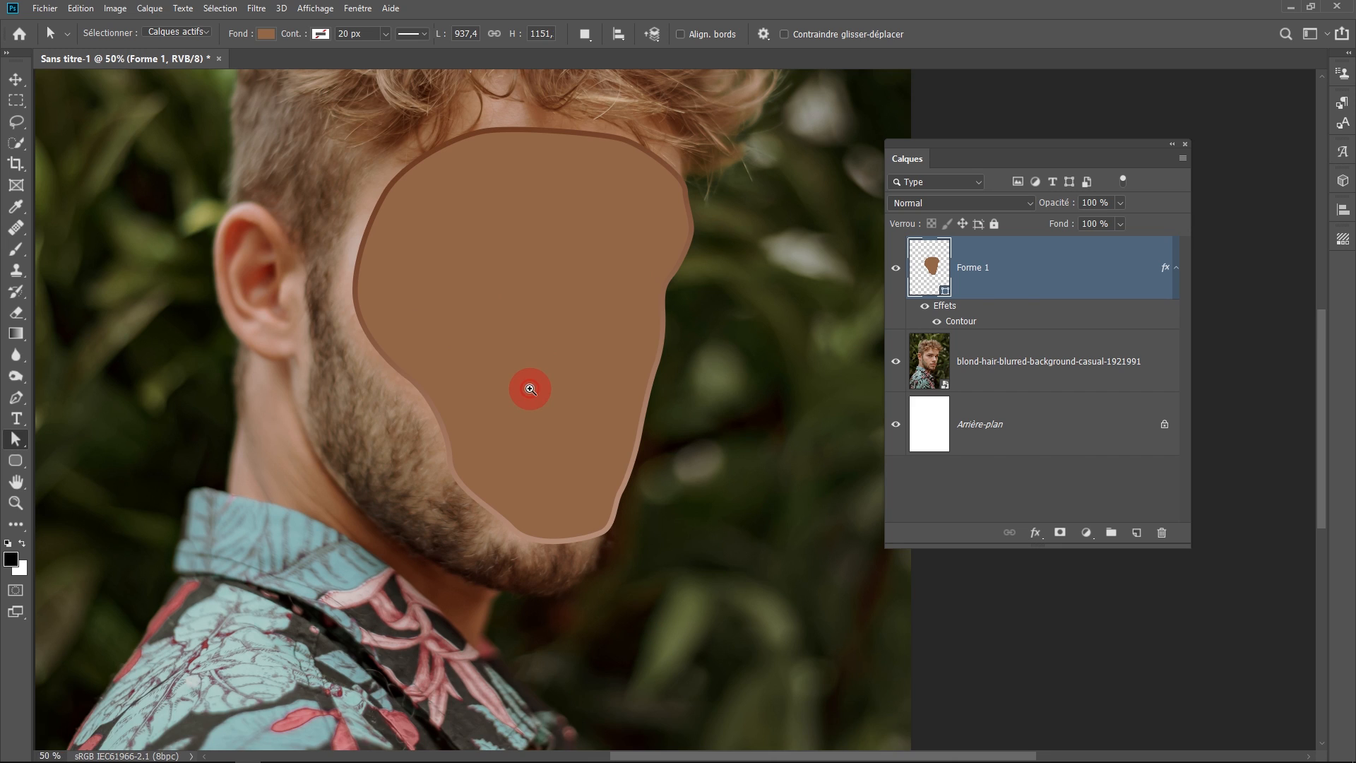
left_click_drag(530, 388, 535, 454)
- Start a second Pen shape at the hair above the forehead and trace a wavy curve down through the face shape to the chin
left_click(16, 399)
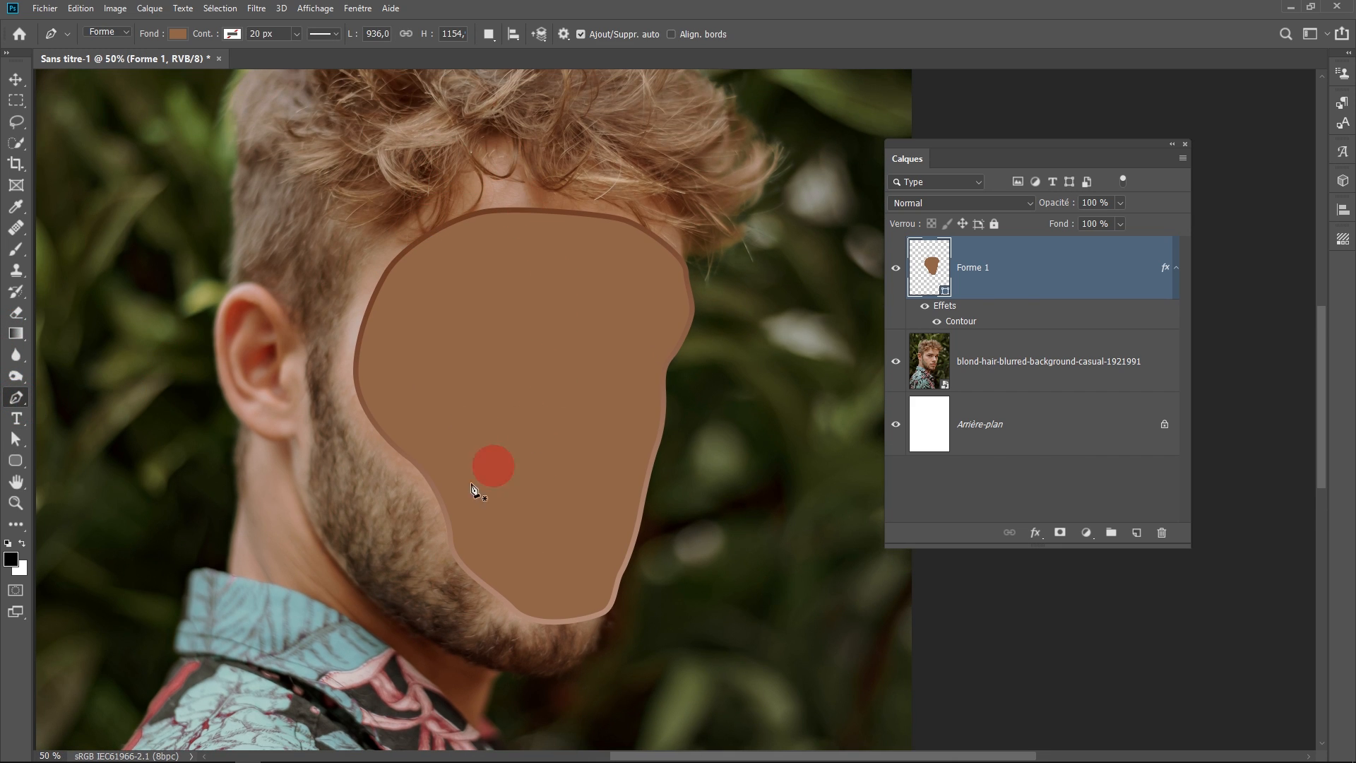
left_click(16, 122)
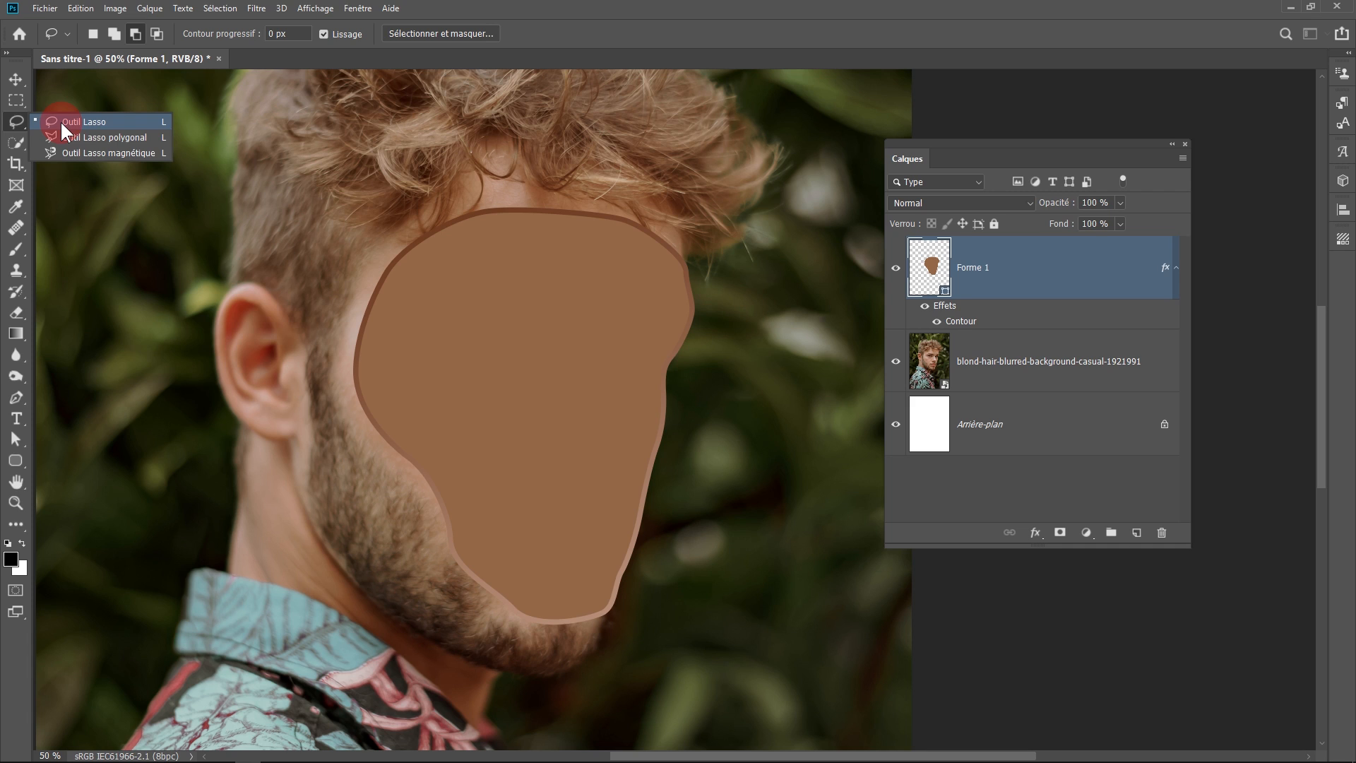
left_click(542, 2)
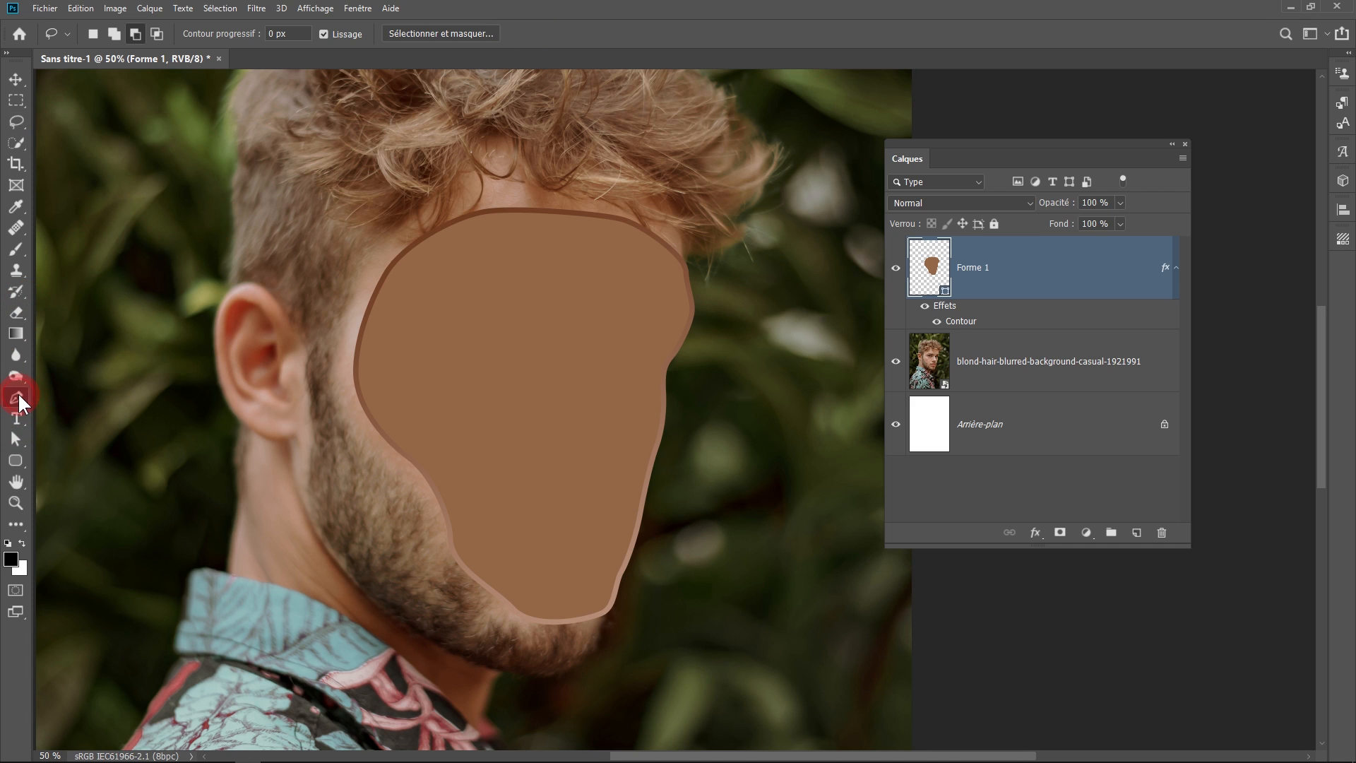
left_click(16, 397)
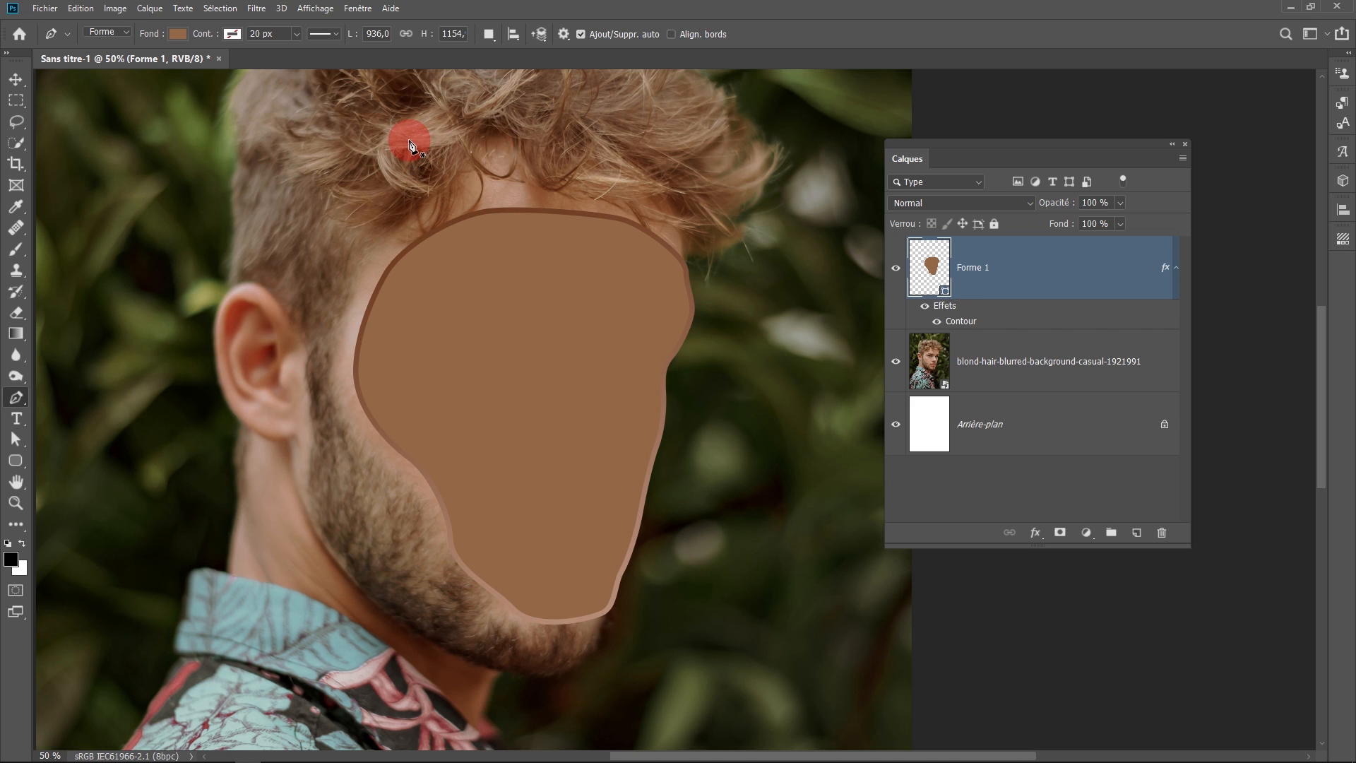
left_click_drag(409, 143, 435, 149)
left_click(555, 229)
left_click_drag(575, 272, 575, 276)
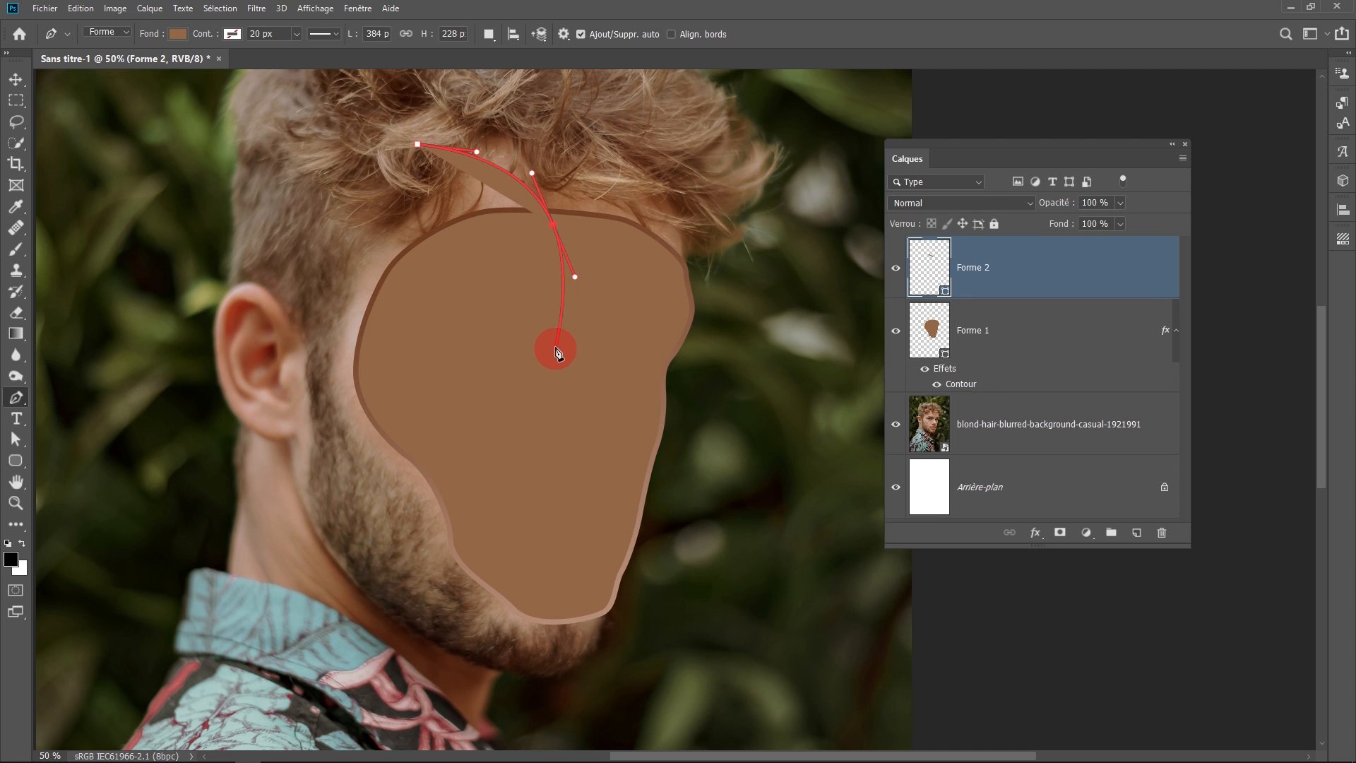
left_click_drag(542, 366, 542, 410)
left_click_drag(536, 521, 533, 521)
left_click_drag(492, 597, 447, 617)
- Continue the second shape's path along the neck and around behind the ear, and close it at its starting point in the hair
left_click_drag(219, 554, 208, 525)
left_click_drag(161, 388, 176, 357)
left_click(200, 279)
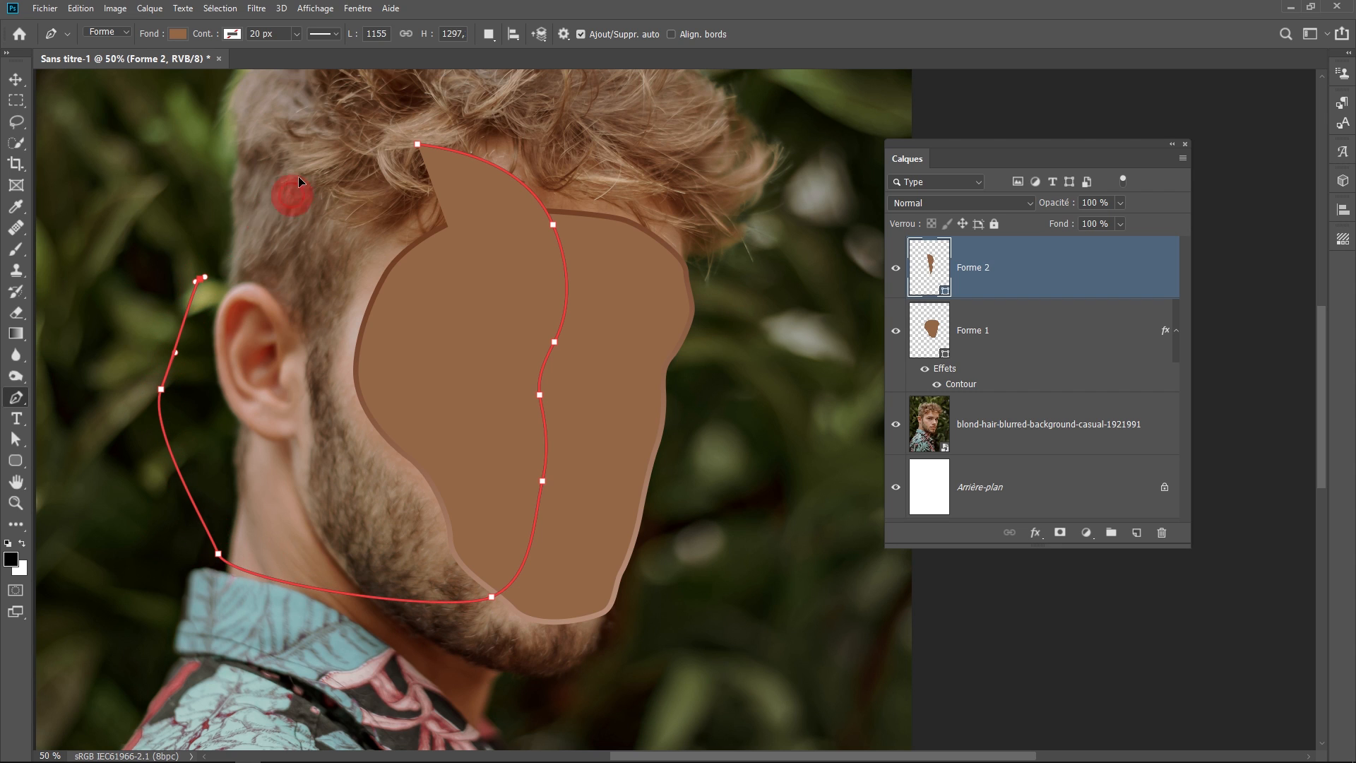
left_click(418, 146)
left_click(418, 146)
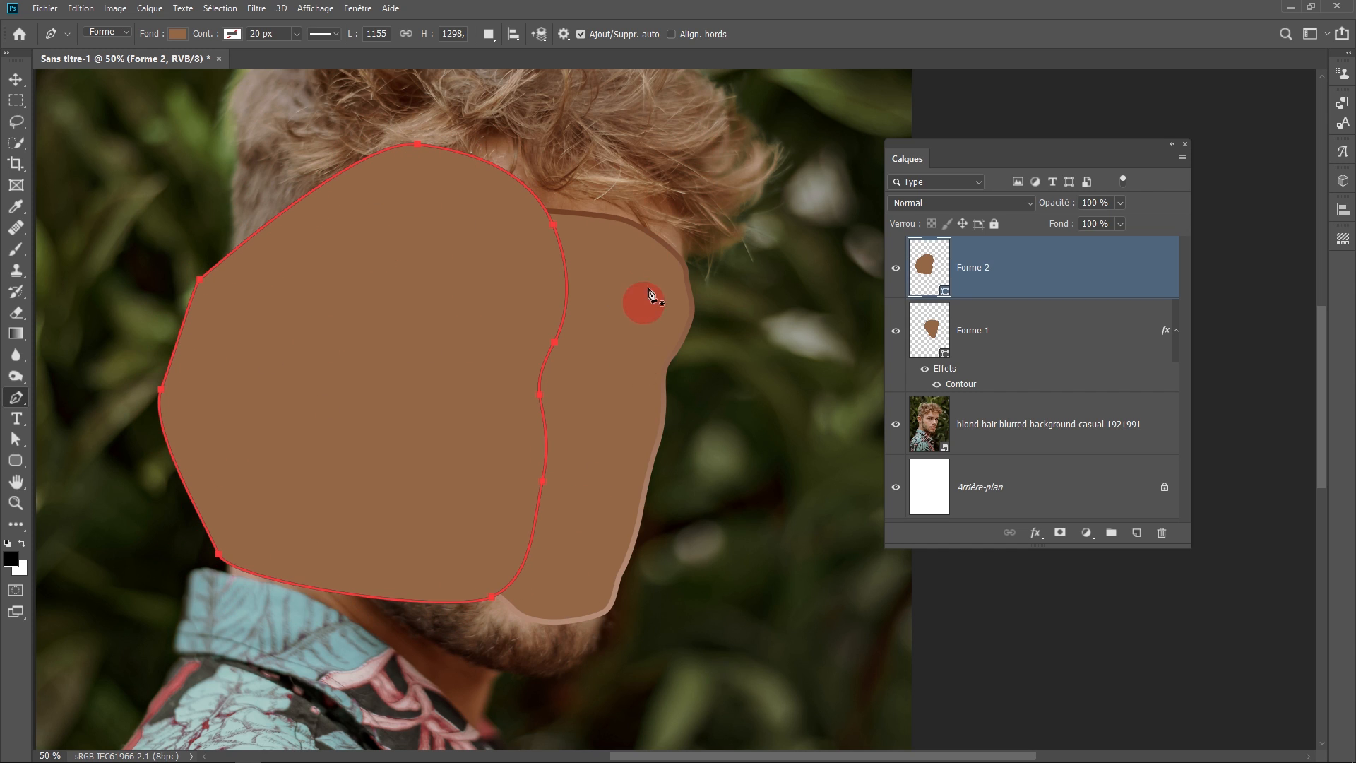
- Recolour the second shape, Forme 2, from skin brown to near-black #030100
double_click(927, 274)
left_click(1006, 449)
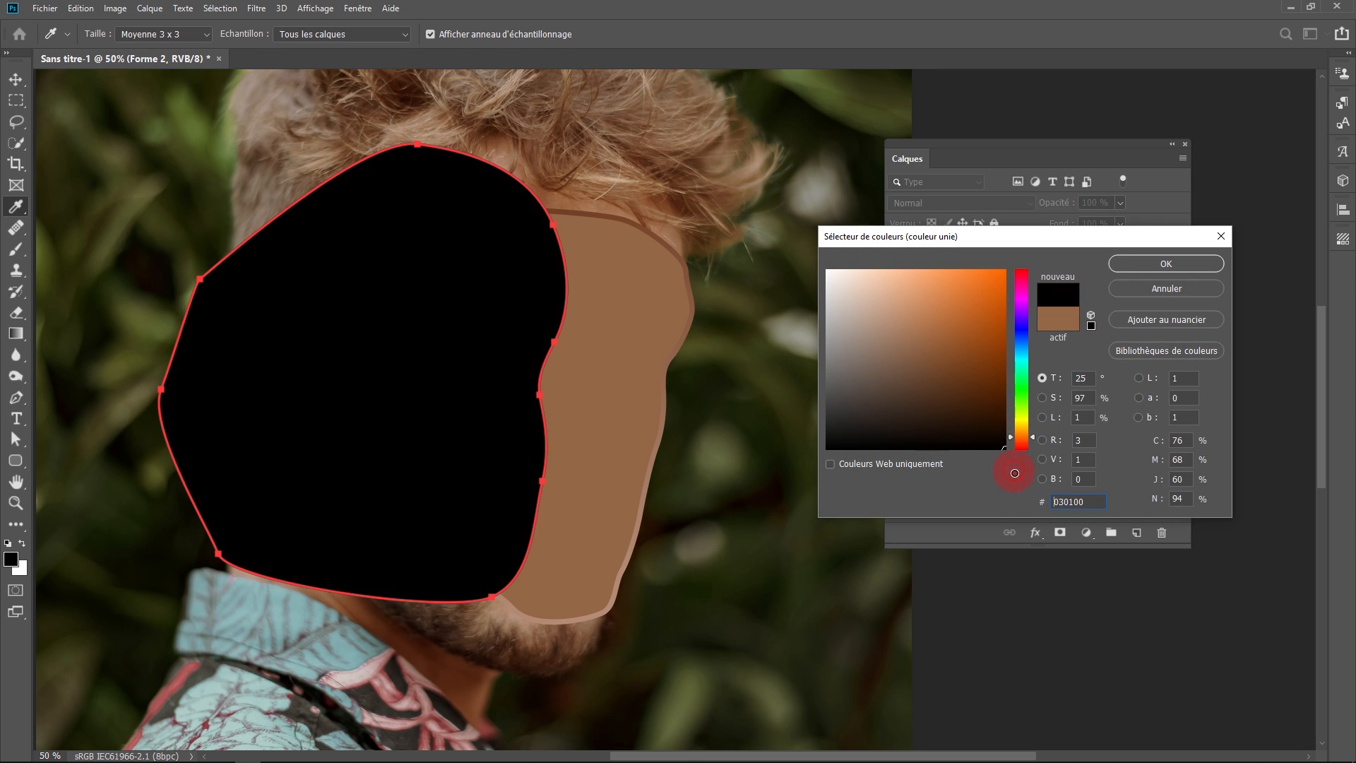
left_click(1166, 263)
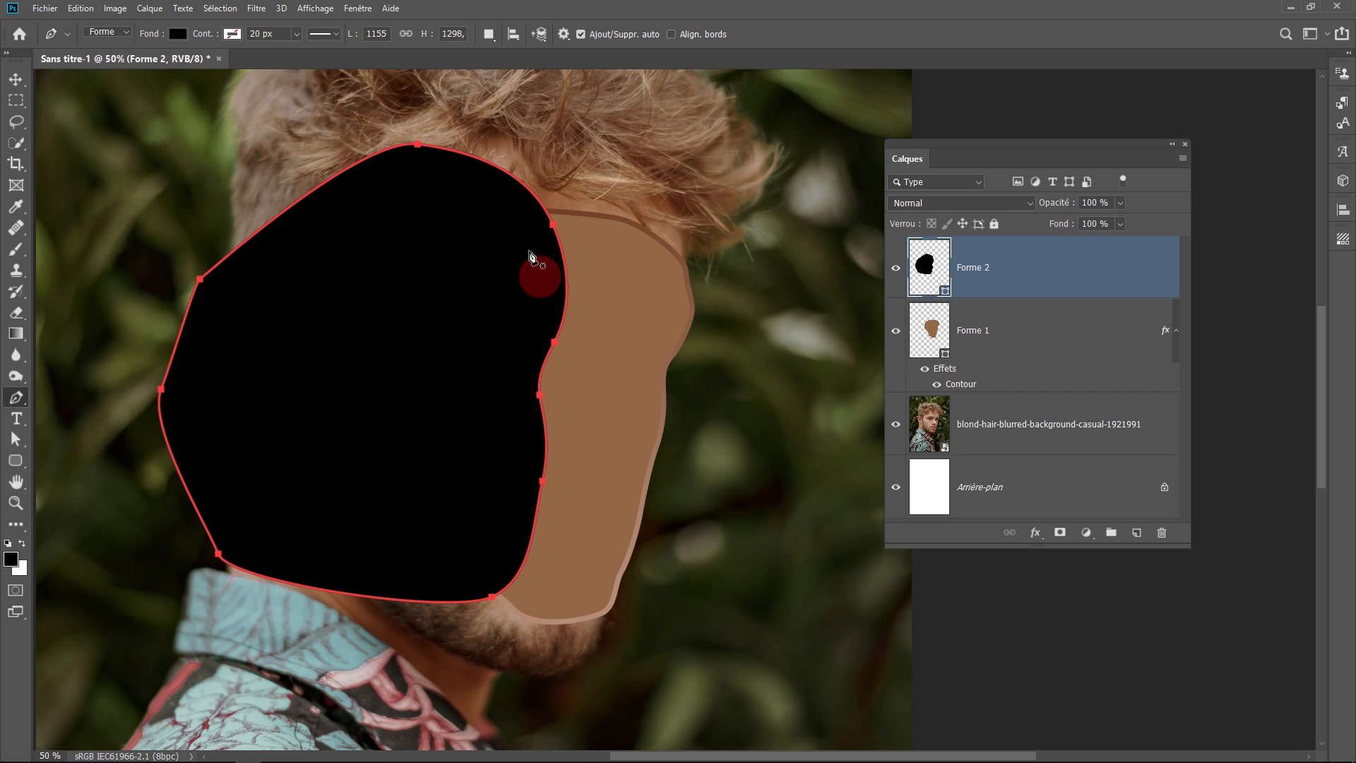
left_click(16, 440)
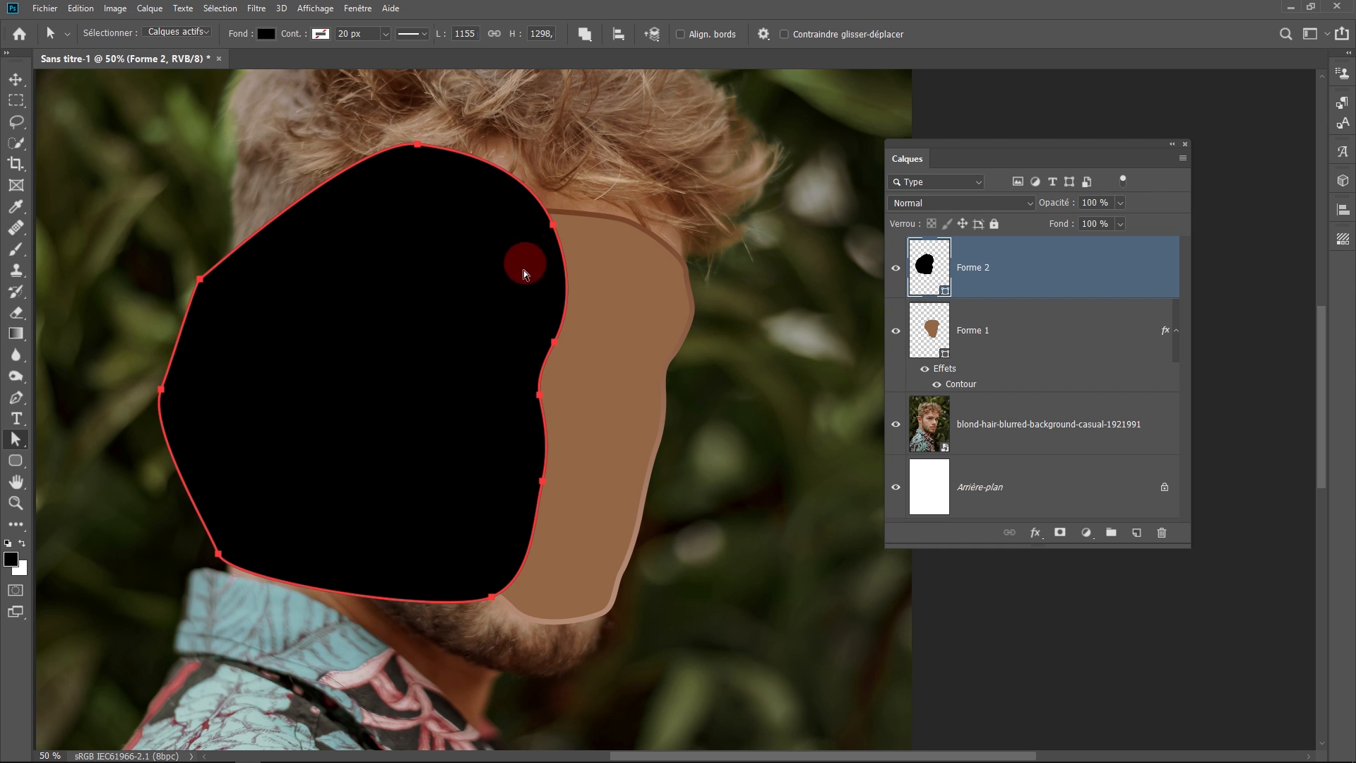
- Compare the portrait with and without the black shape Forme 2 over the face
left_click(900, 269)
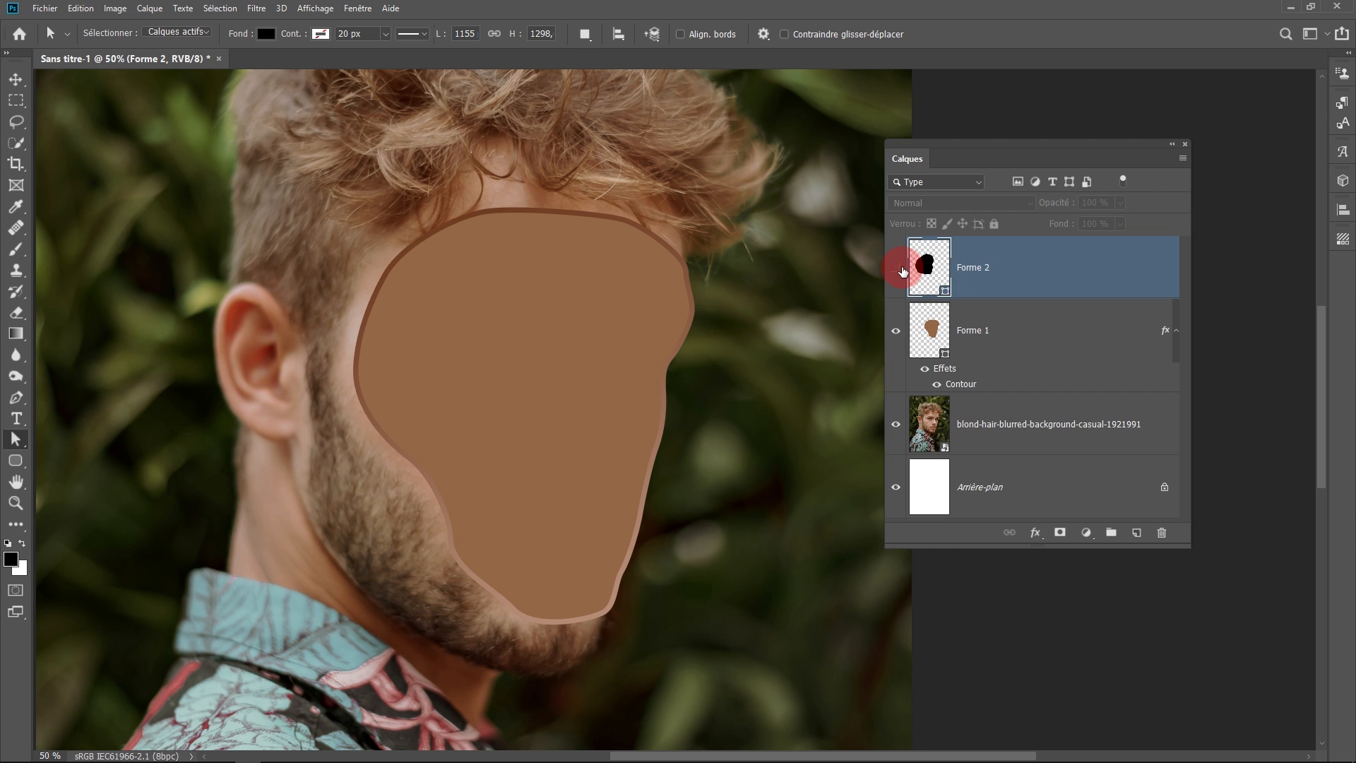
left_click(900, 270)
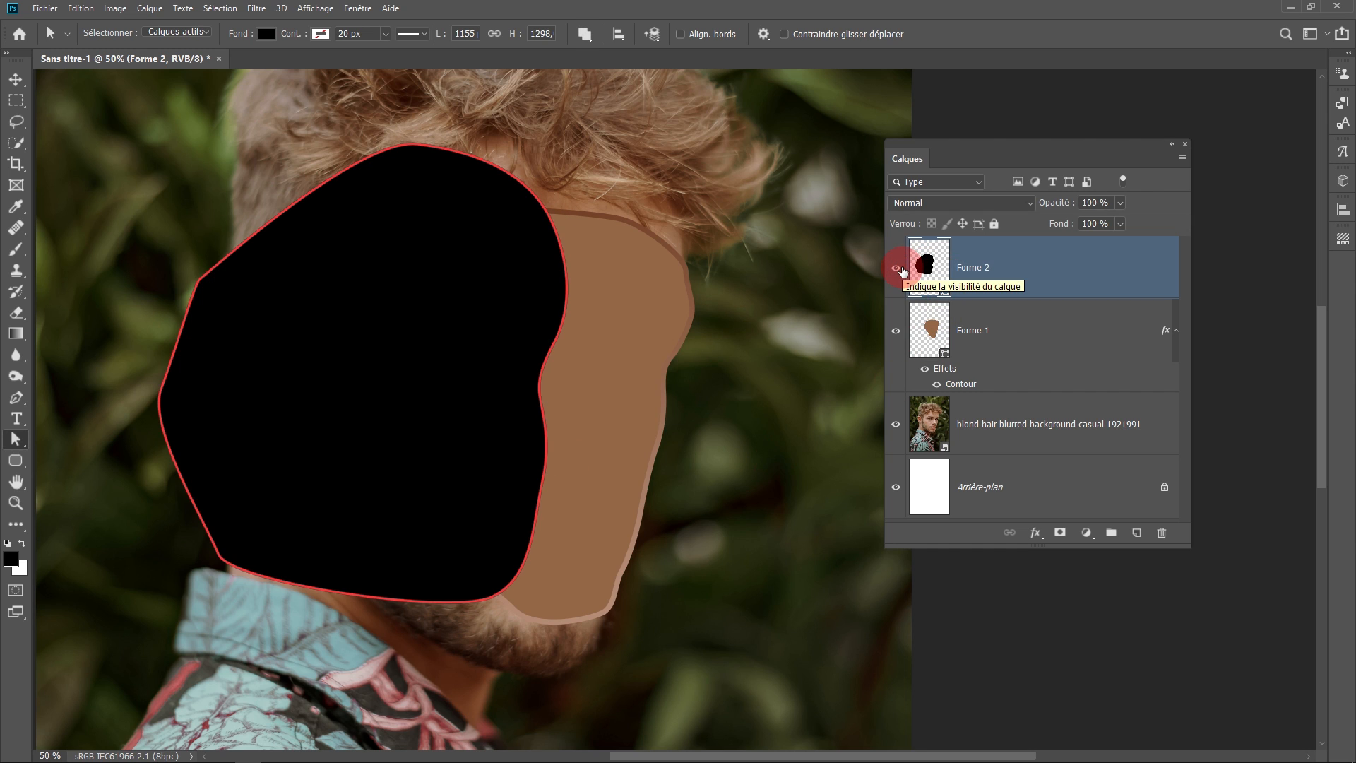
left_click(901, 270)
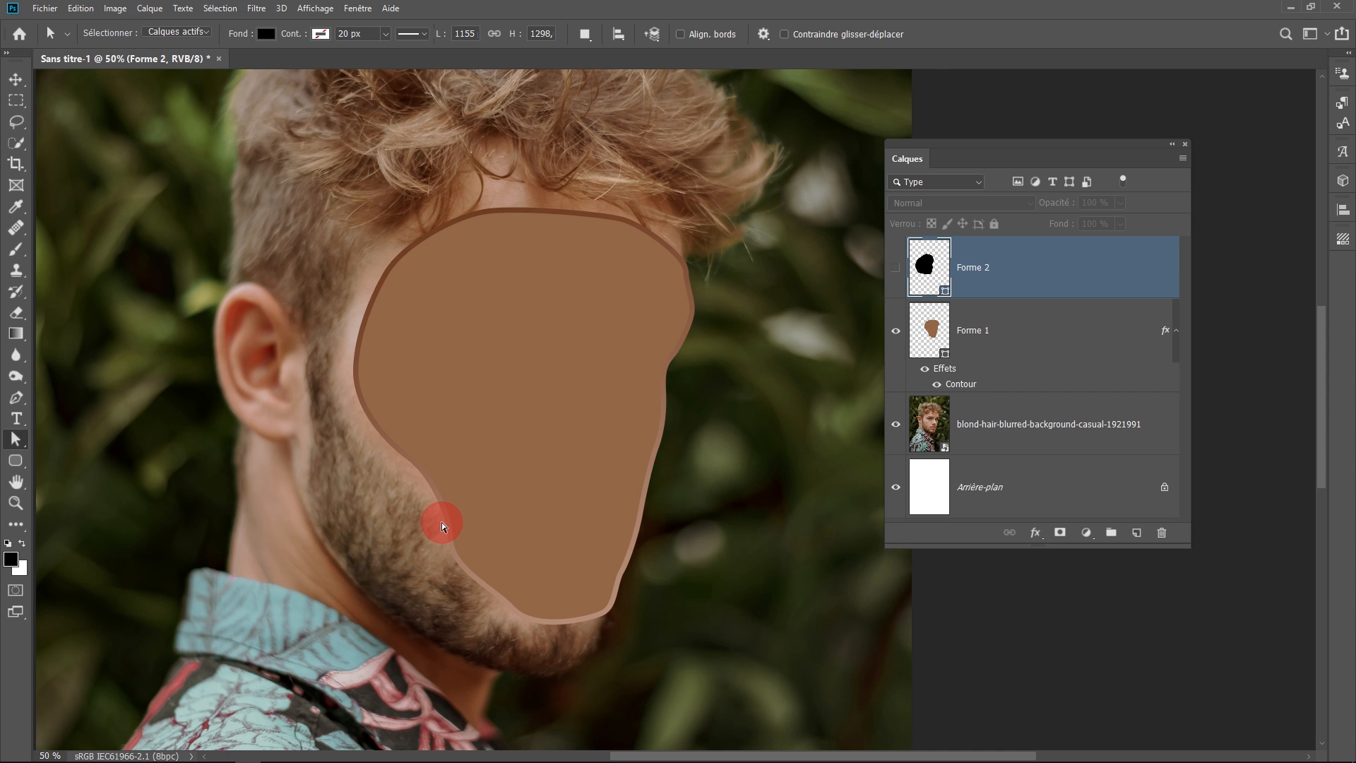
- Show Forme 2 and mask it with a selection loaded from the outline of the brown face shape Forme 1
key("m")
left_click(896, 268)
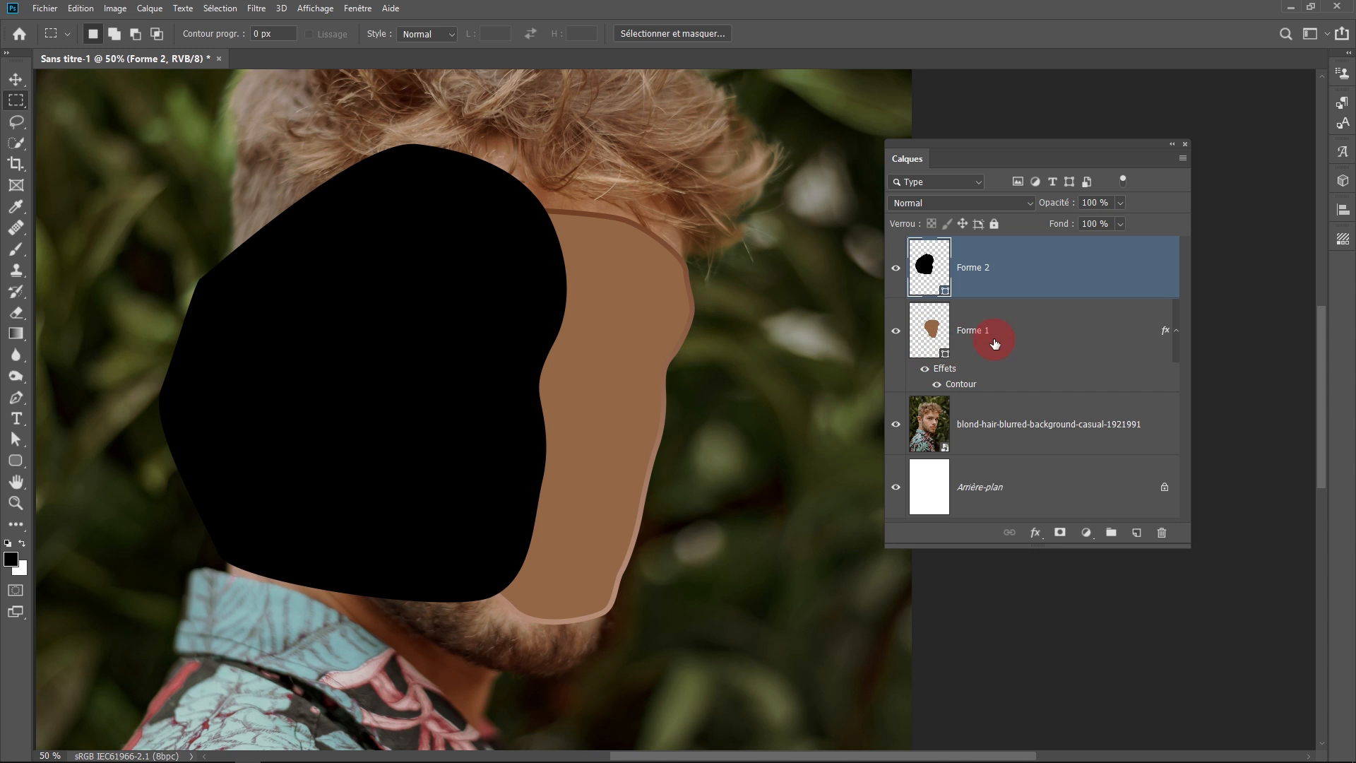
left_click(922, 344, "ctrl")
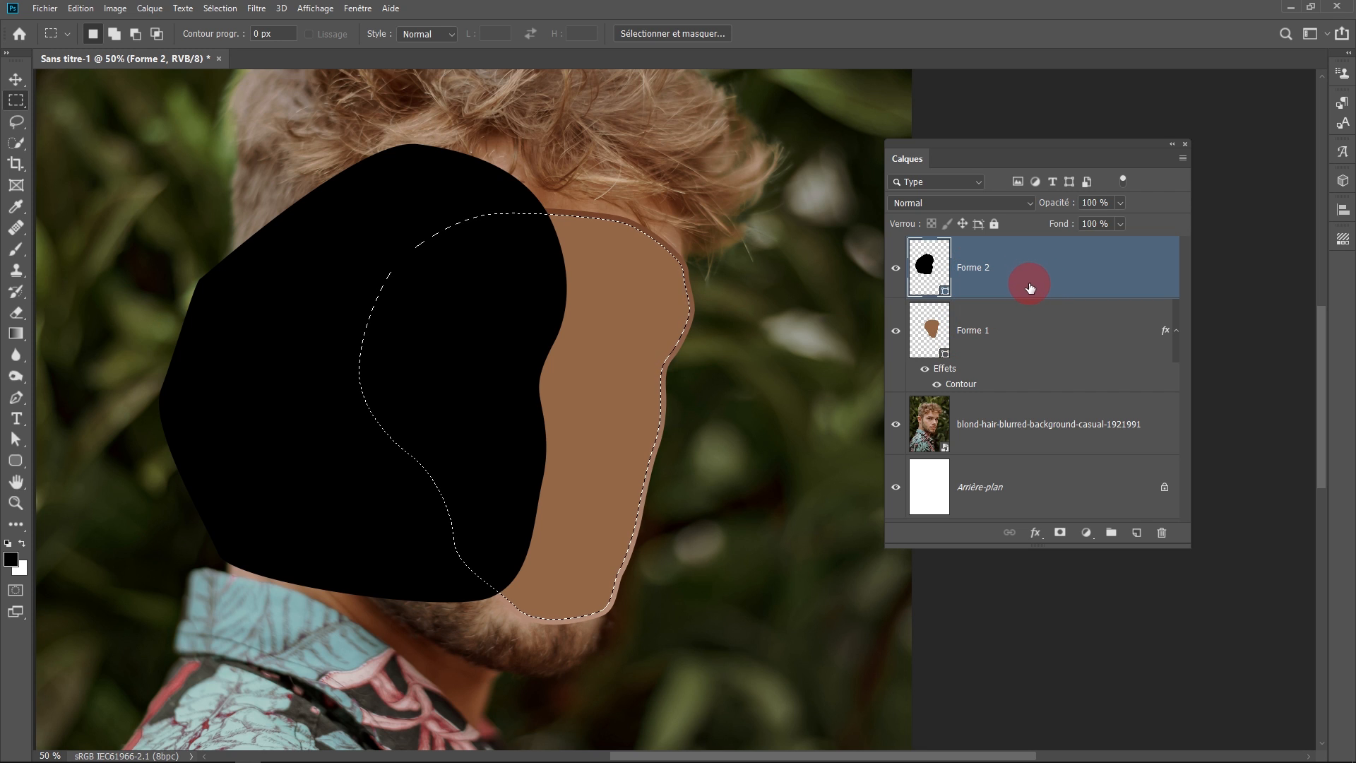
left_click(1060, 534)
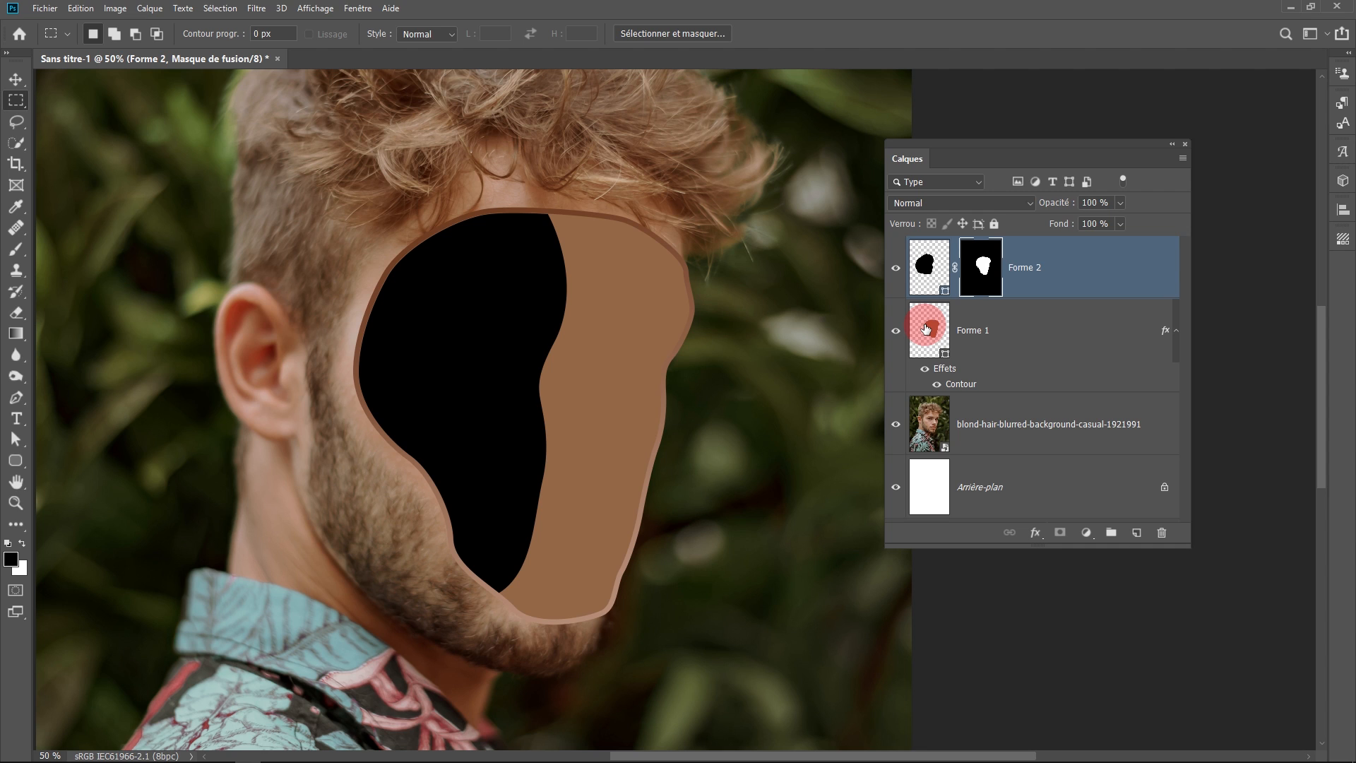
- Examine the black shape's vector path and its anchor points along the wavy inner edge with the Direct Selection tool
left_click(931, 274)
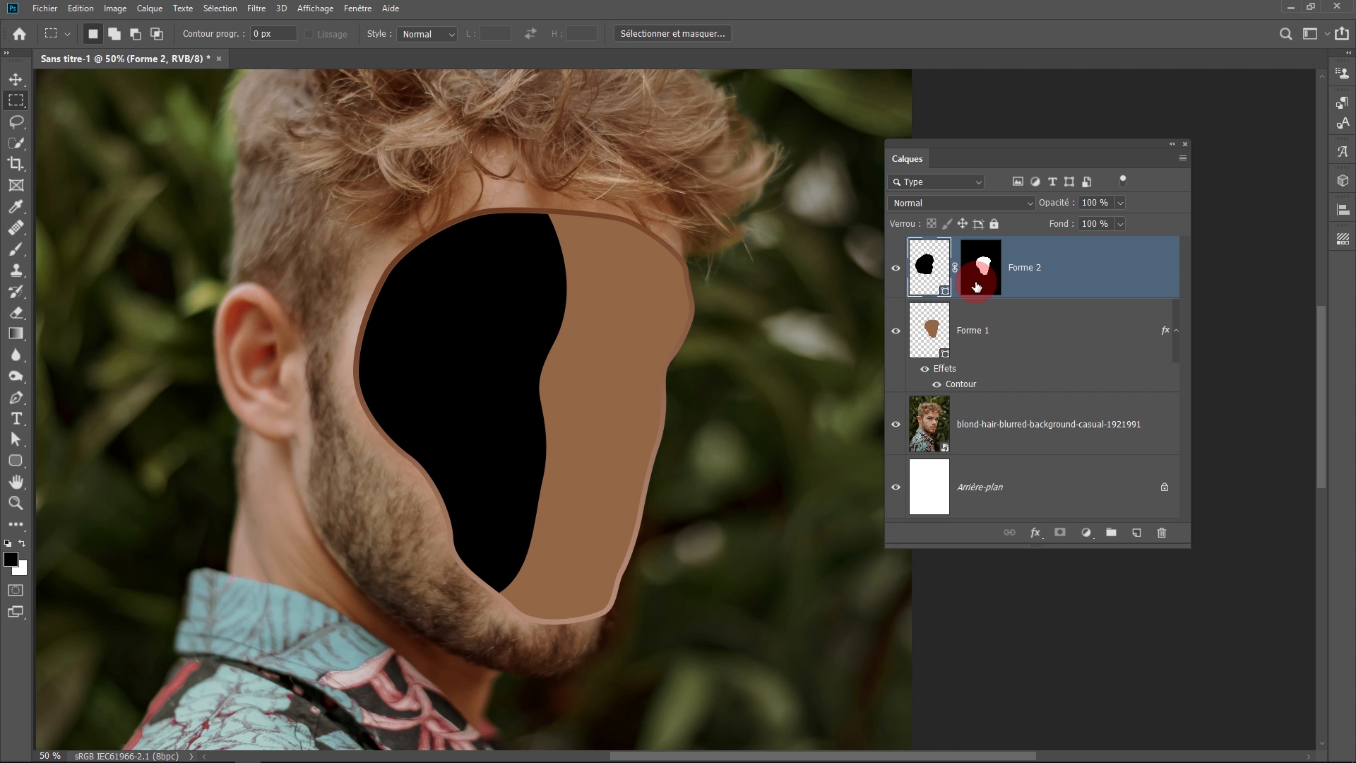
left_click(927, 275)
left_click(16, 438)
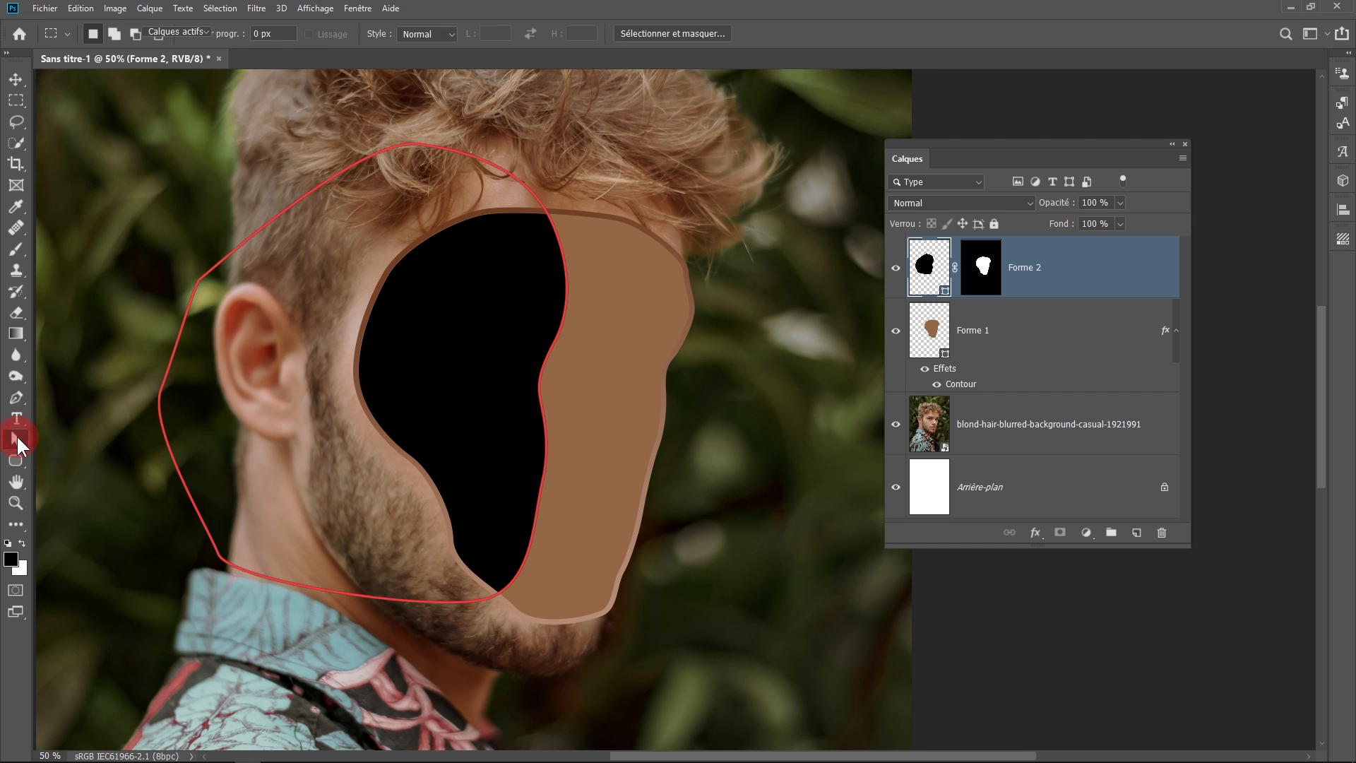
left_click(600, 363)
left_click(554, 339)
left_click(569, 265)
left_click(553, 226)
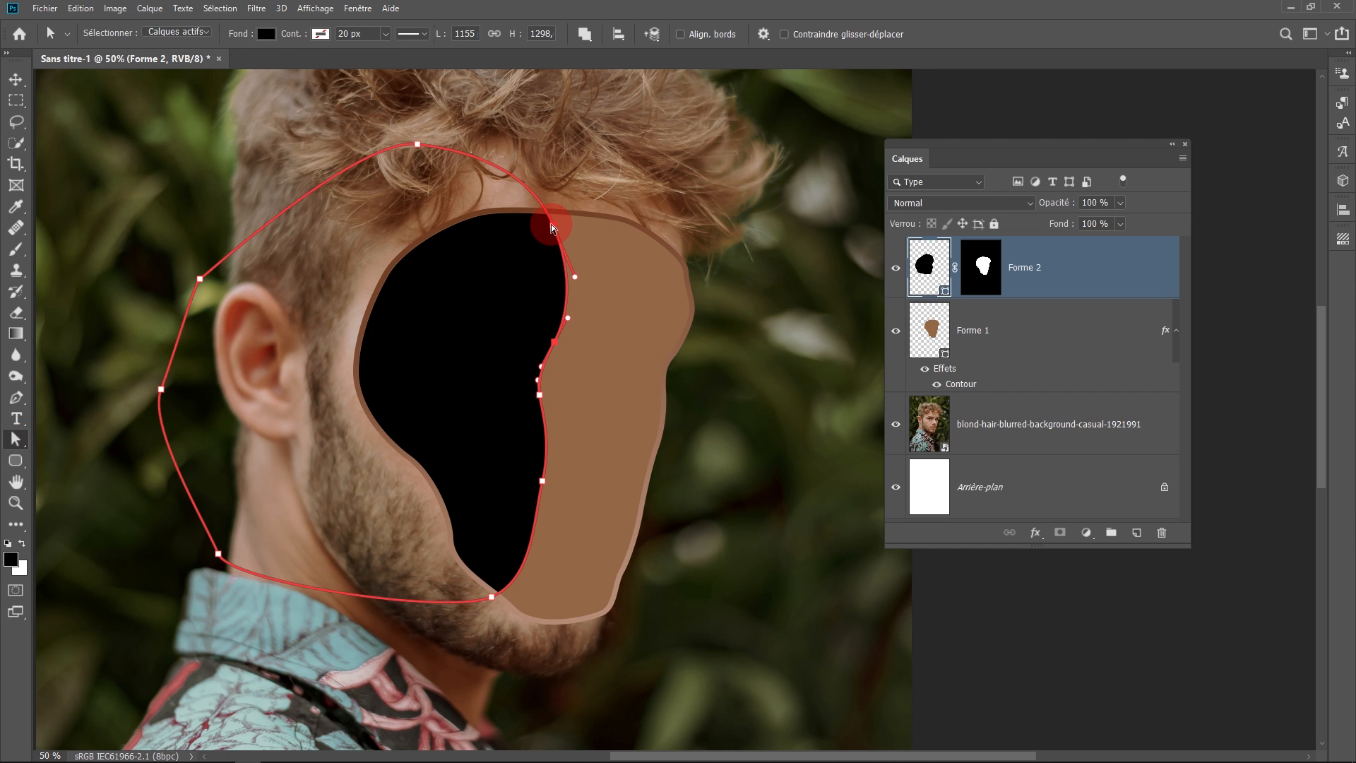
left_click(541, 394)
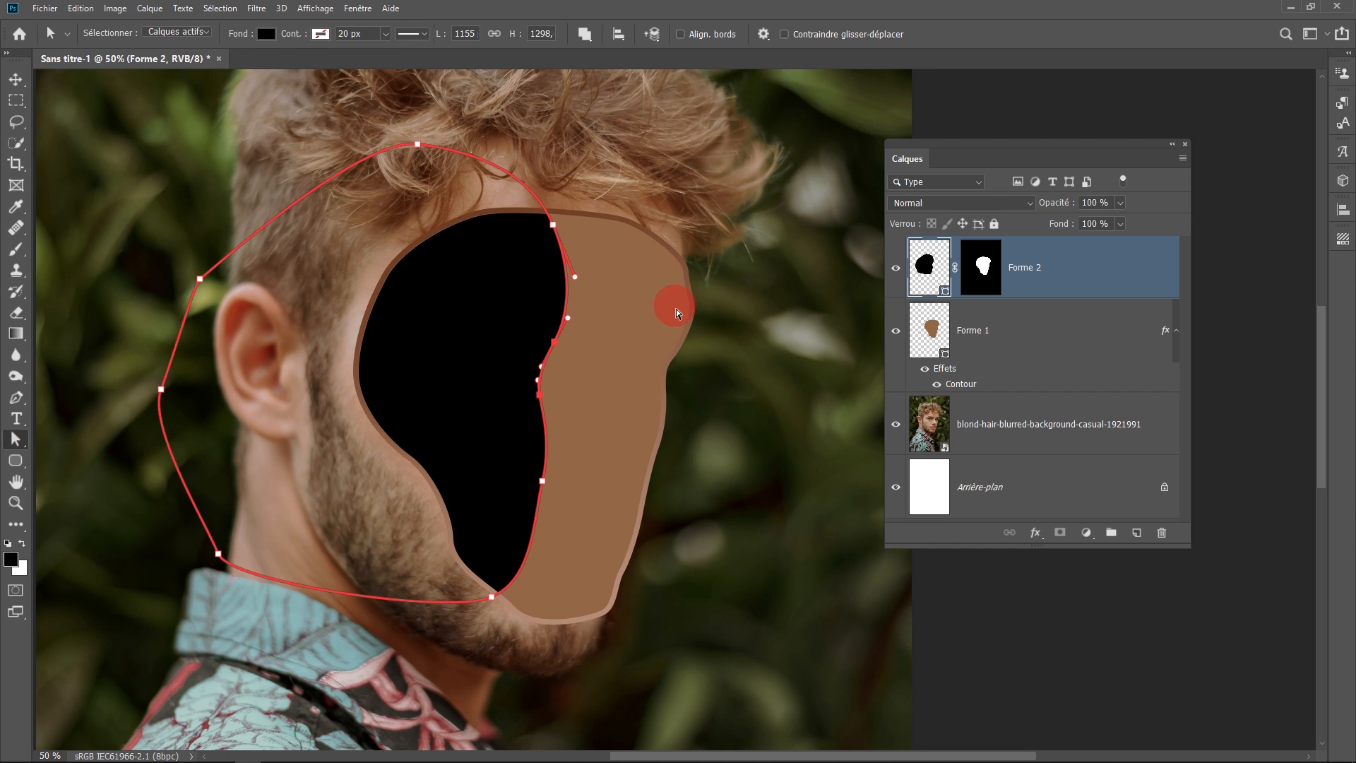
- Add an empty layer above Forme 2 and hide both shape layers so the original portrait is exposed
key("ctrl+minus")
left_click_drag(690, 439, 585, 403)
scroll(575, 409, "up", 1)
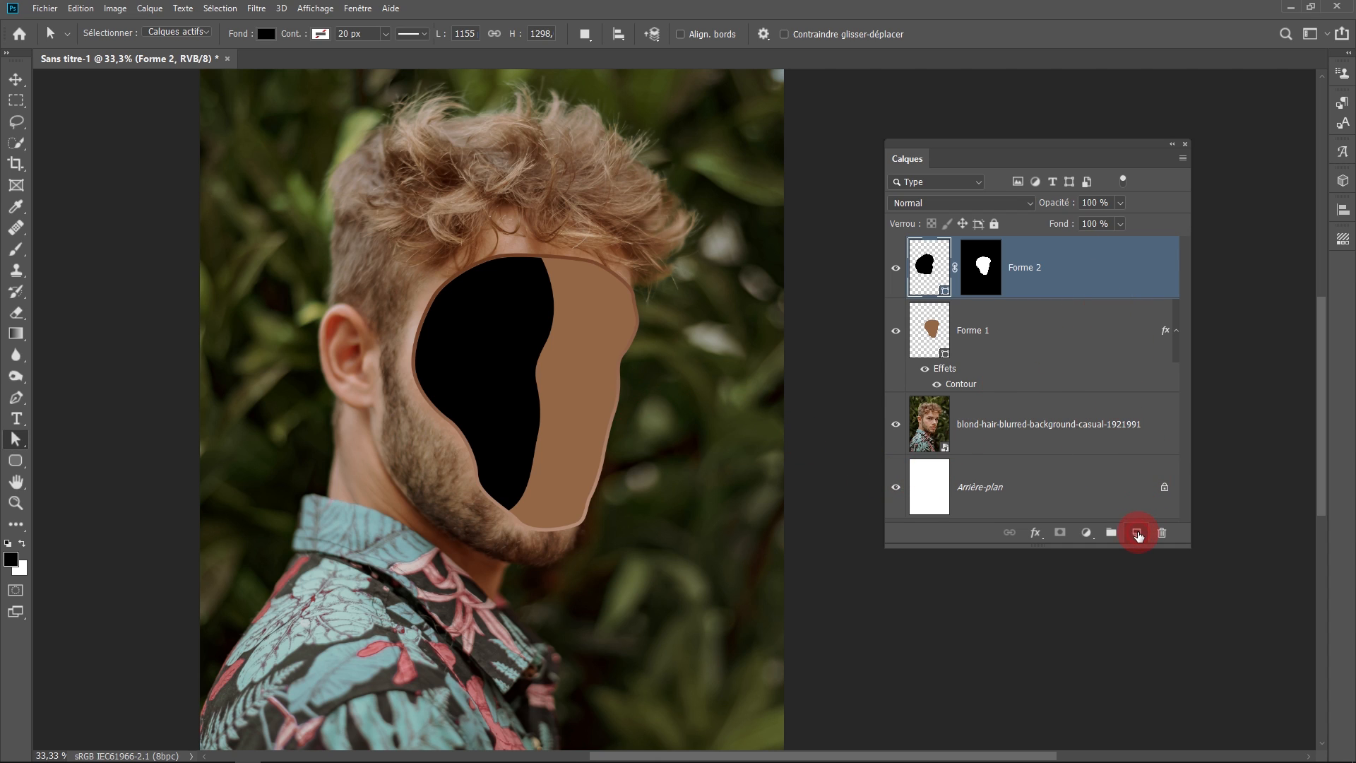
left_click(1138, 533)
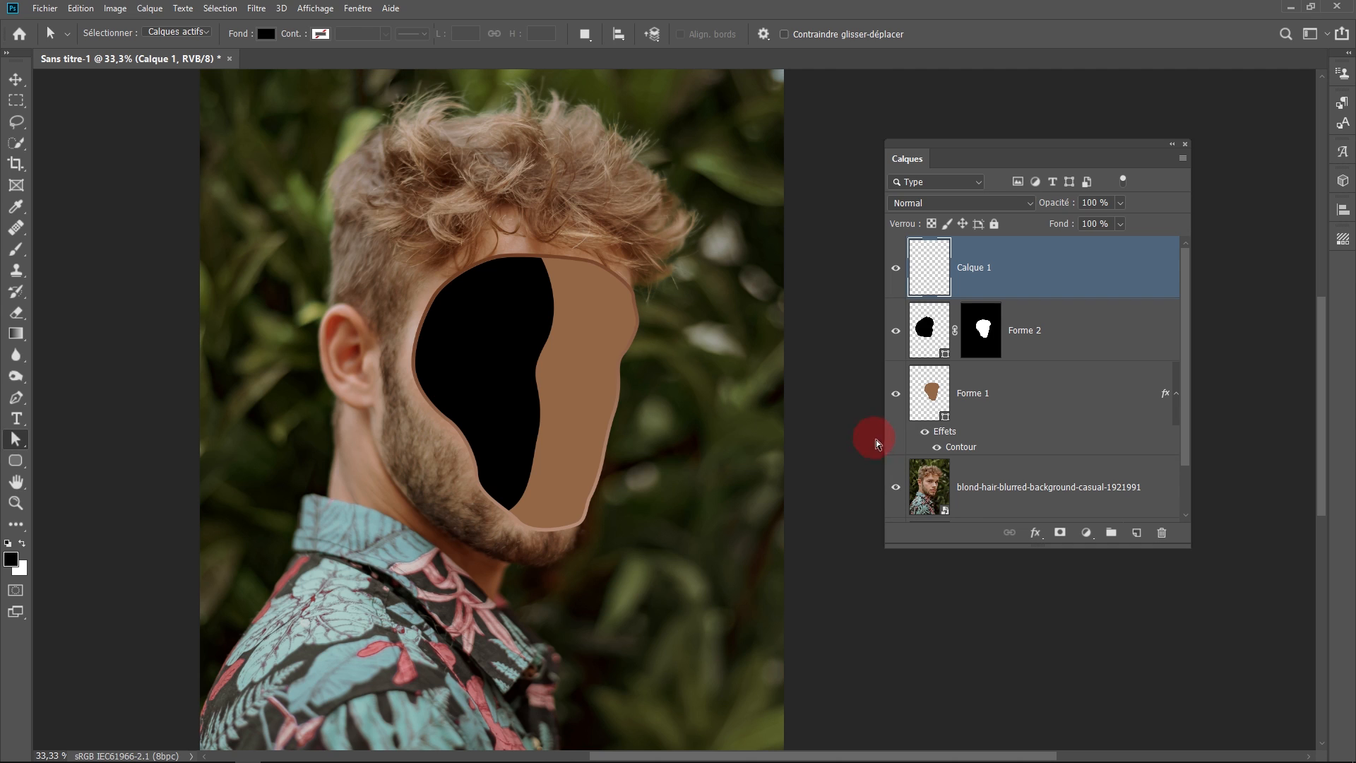
left_click(897, 383)
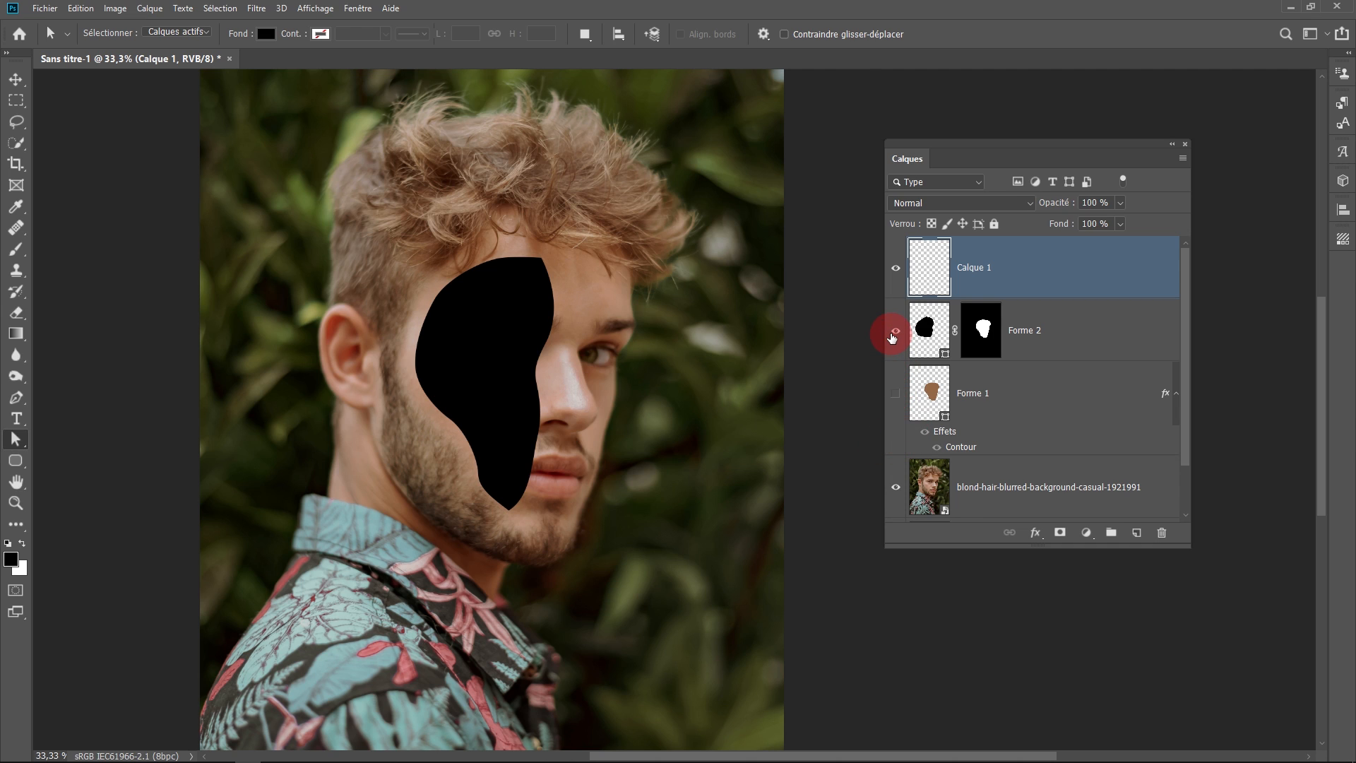
left_click(896, 331)
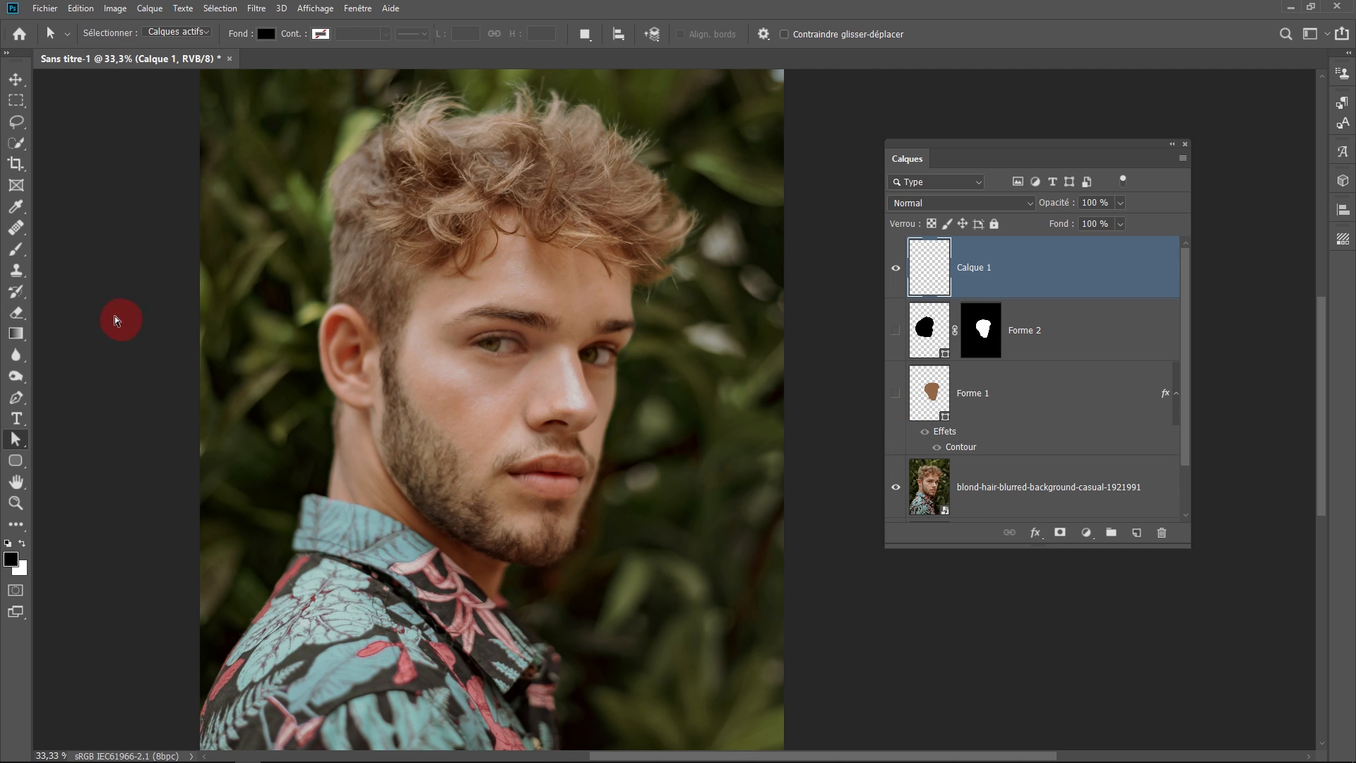
- Choose the Clone Stamp tool and review its brush size, hardness and sampling options for the empty layer
left_click(16, 269)
left_click(54, 274)
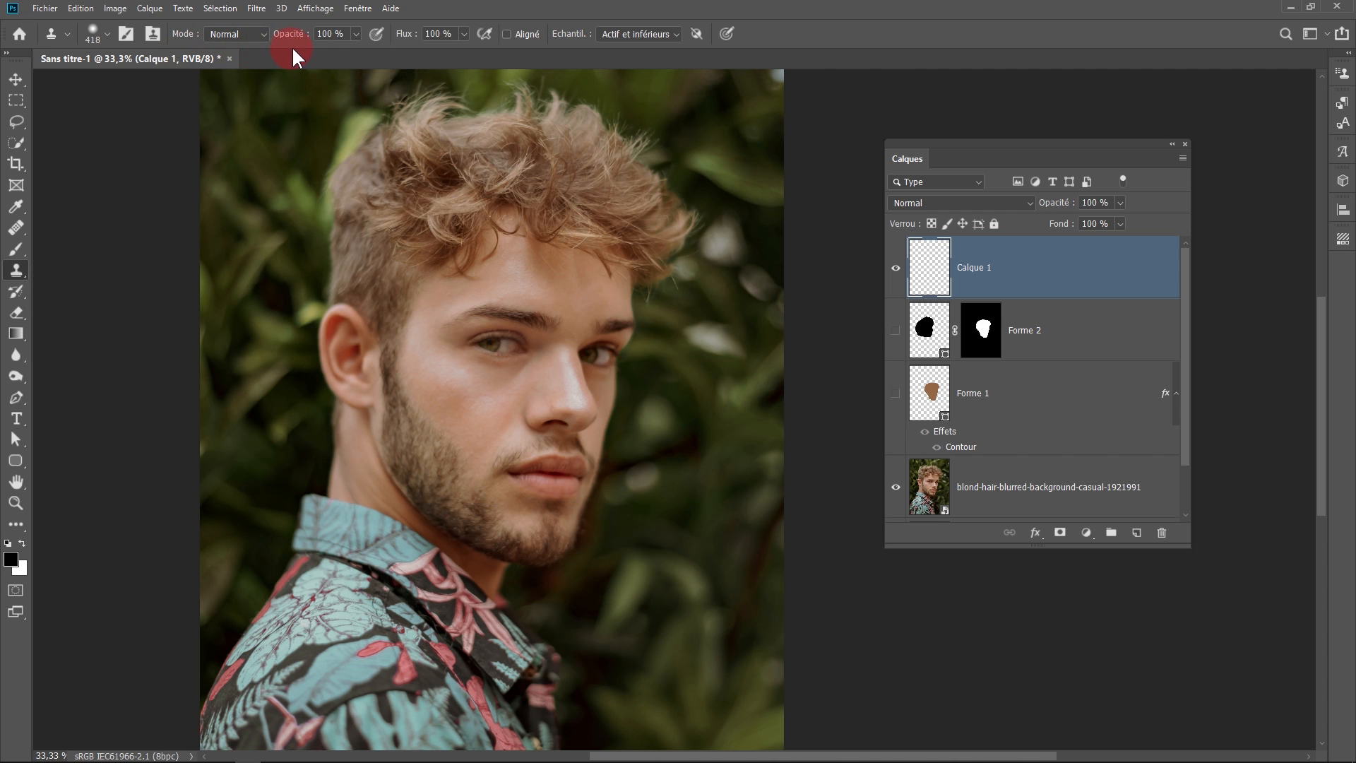
left_click(103, 36)
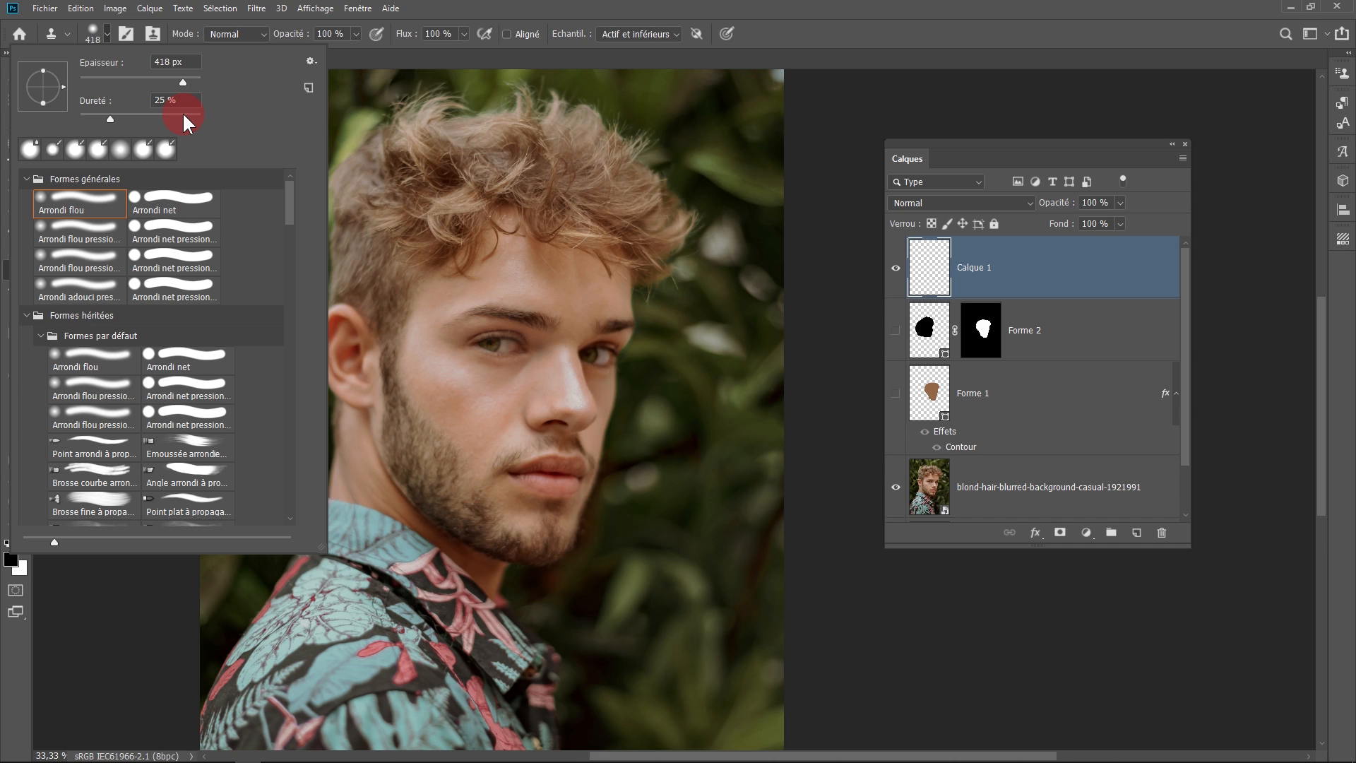
left_click(443, 8)
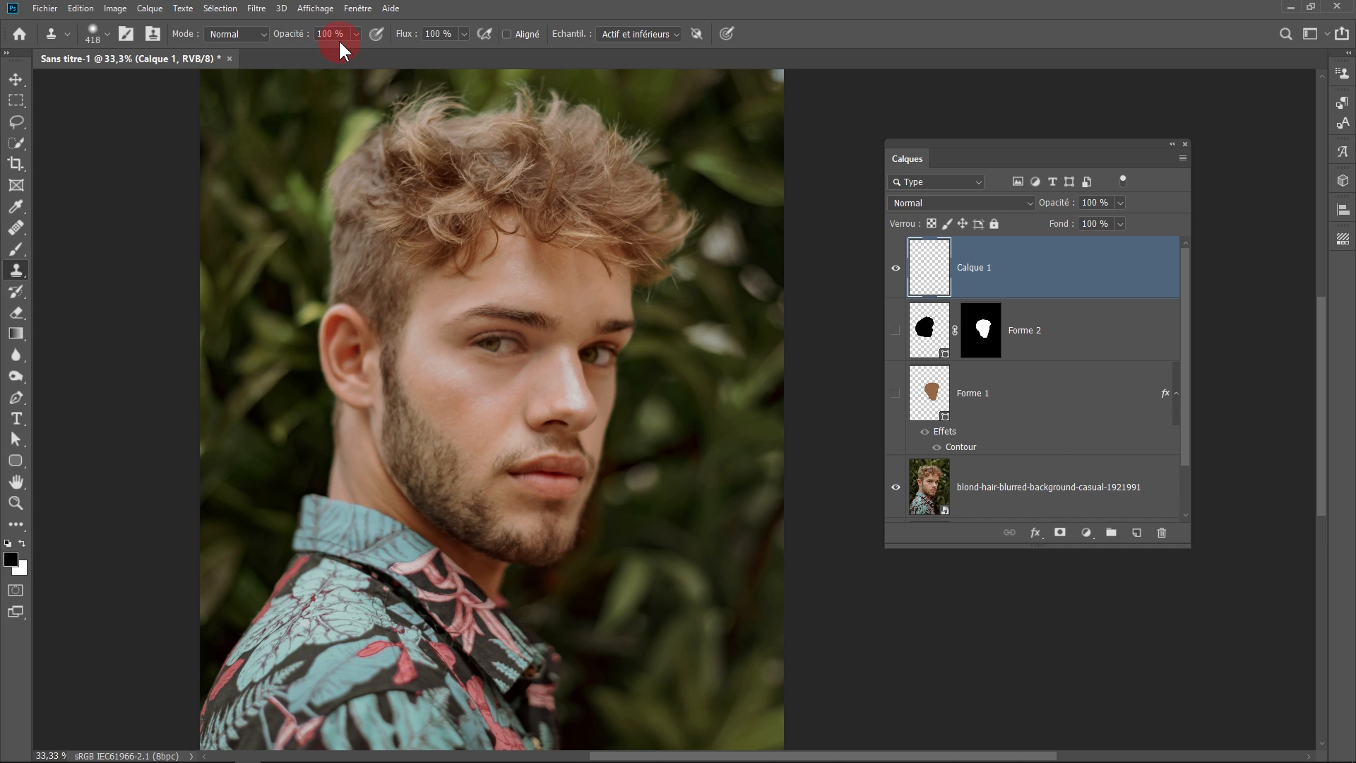
left_click(258, 75)
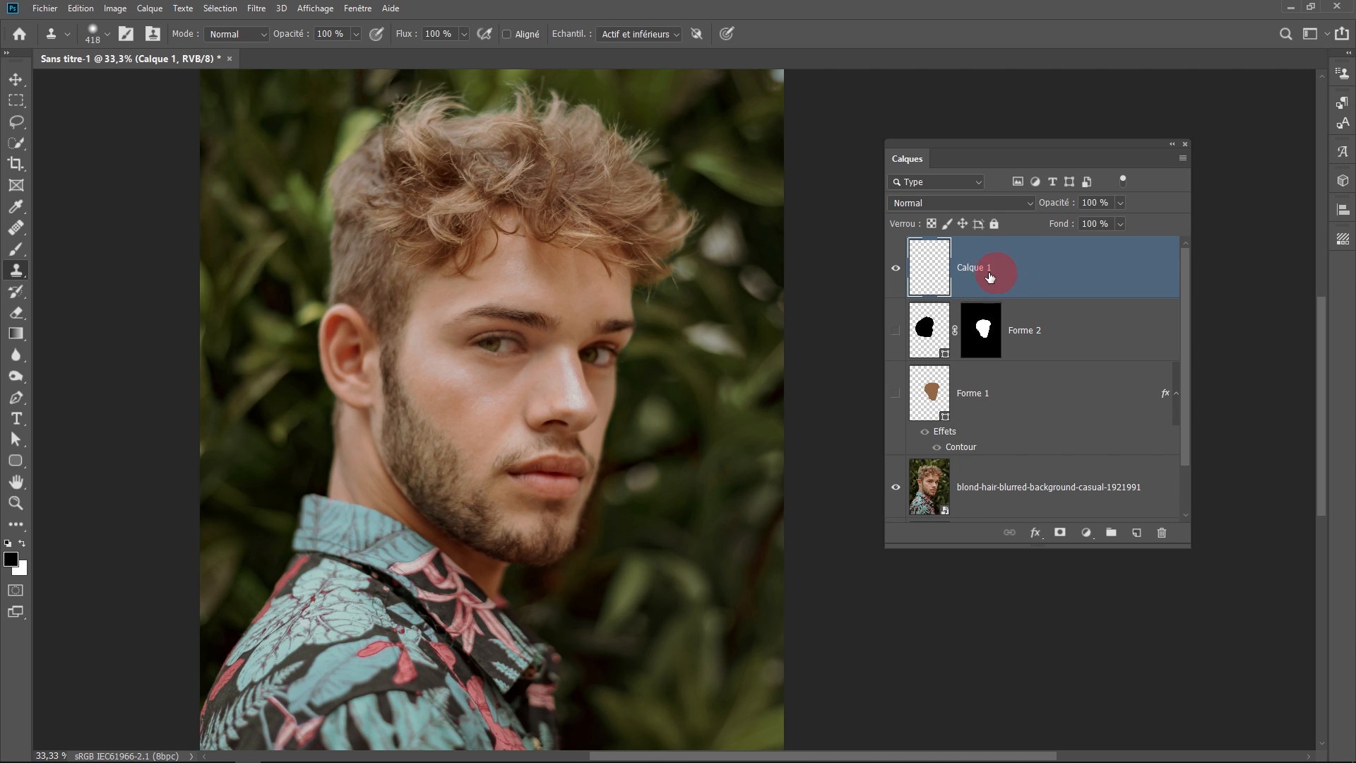
scroll(982, 495, "down", 1)
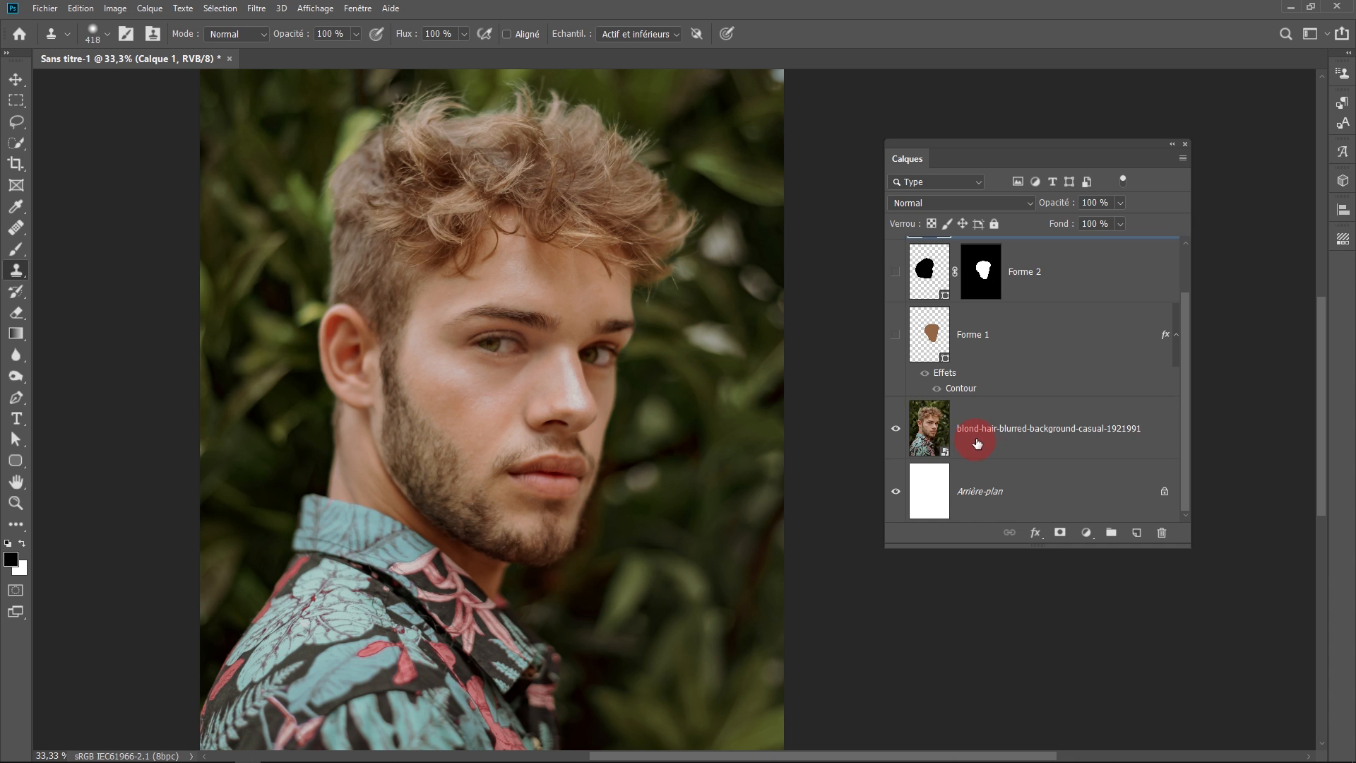
scroll(985, 444, "up", 1)
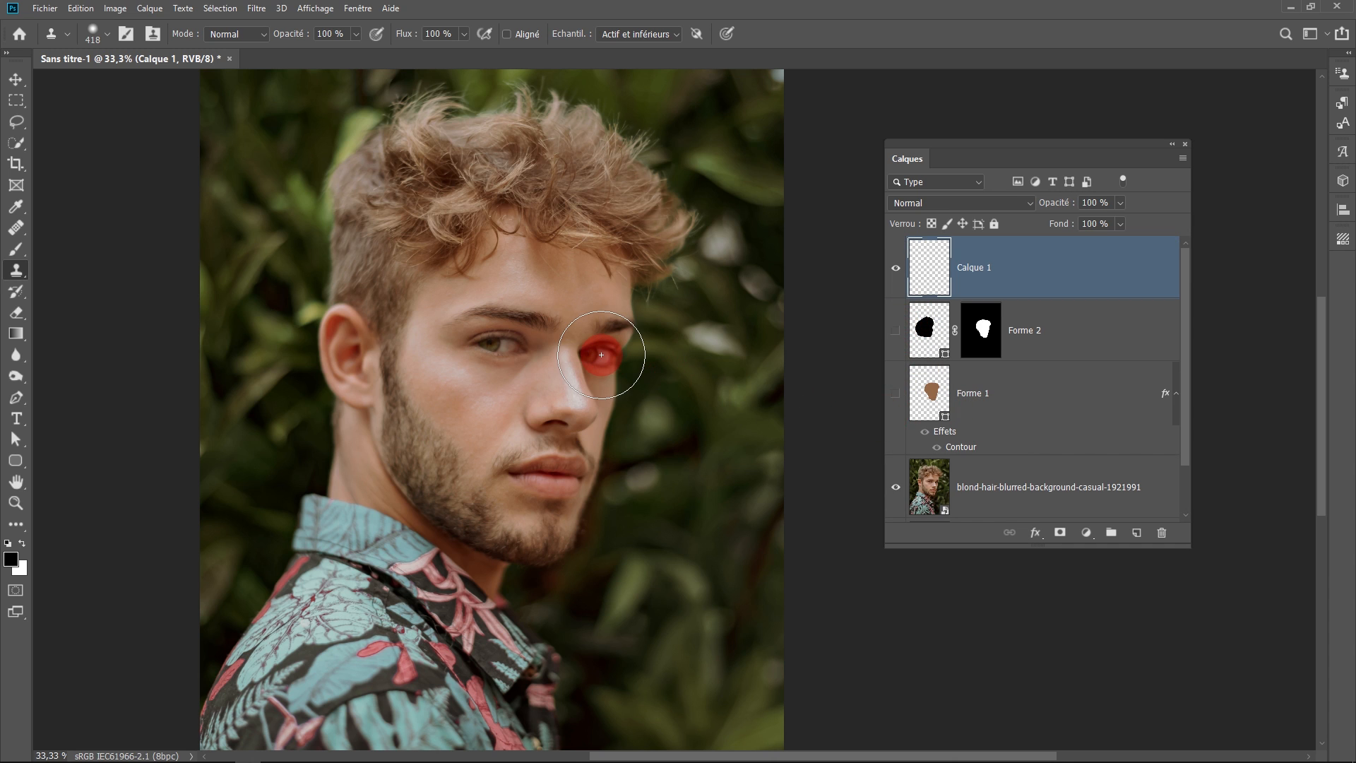
- Sample the dark foliage beside the hair and clone it over the ear, face and beard up to the hairline on Calque 1
left_click_drag(442, 369, 433, 455)
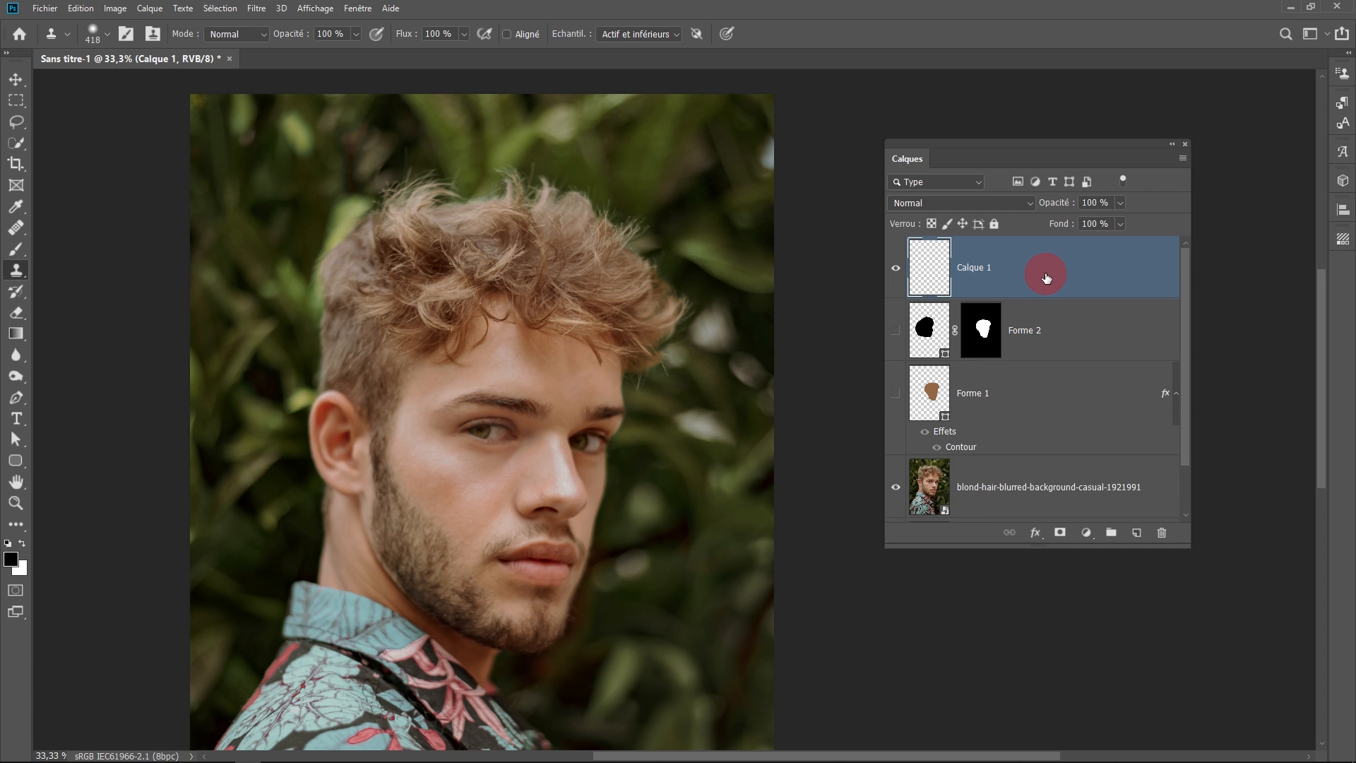
mouse_move(1032, 282)
left_mouse_down()
mouse_move(481, 298)
mouse_move(290, 253)
left_mouse_up()
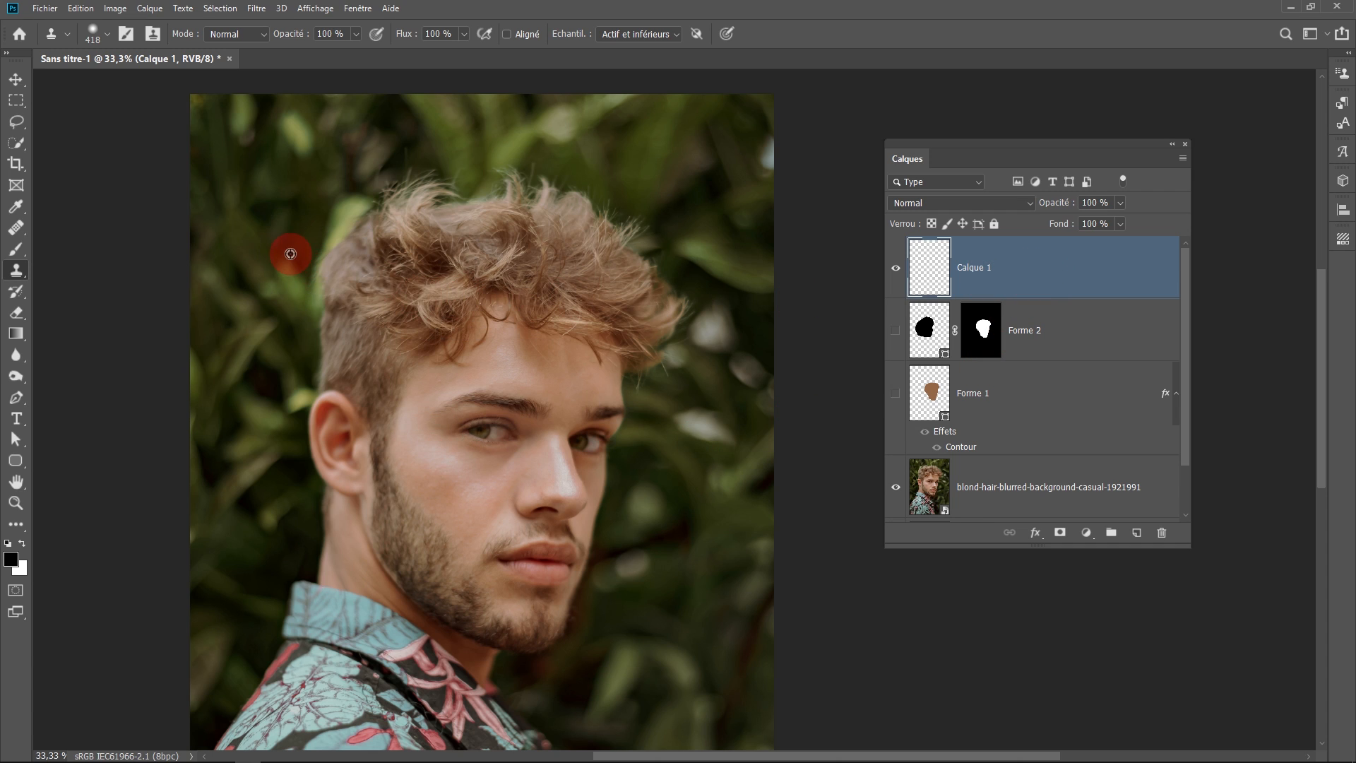
key("alt")
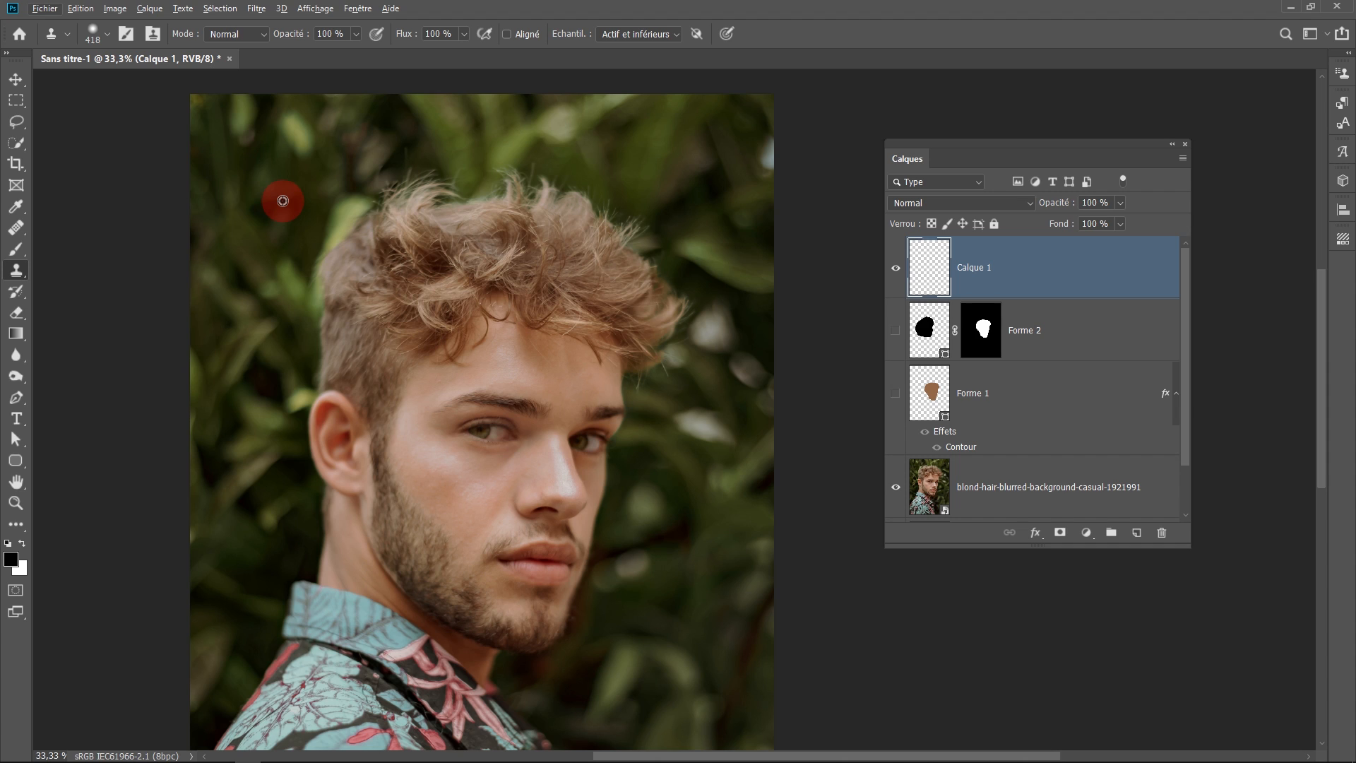
left_click(282, 201, "alt")
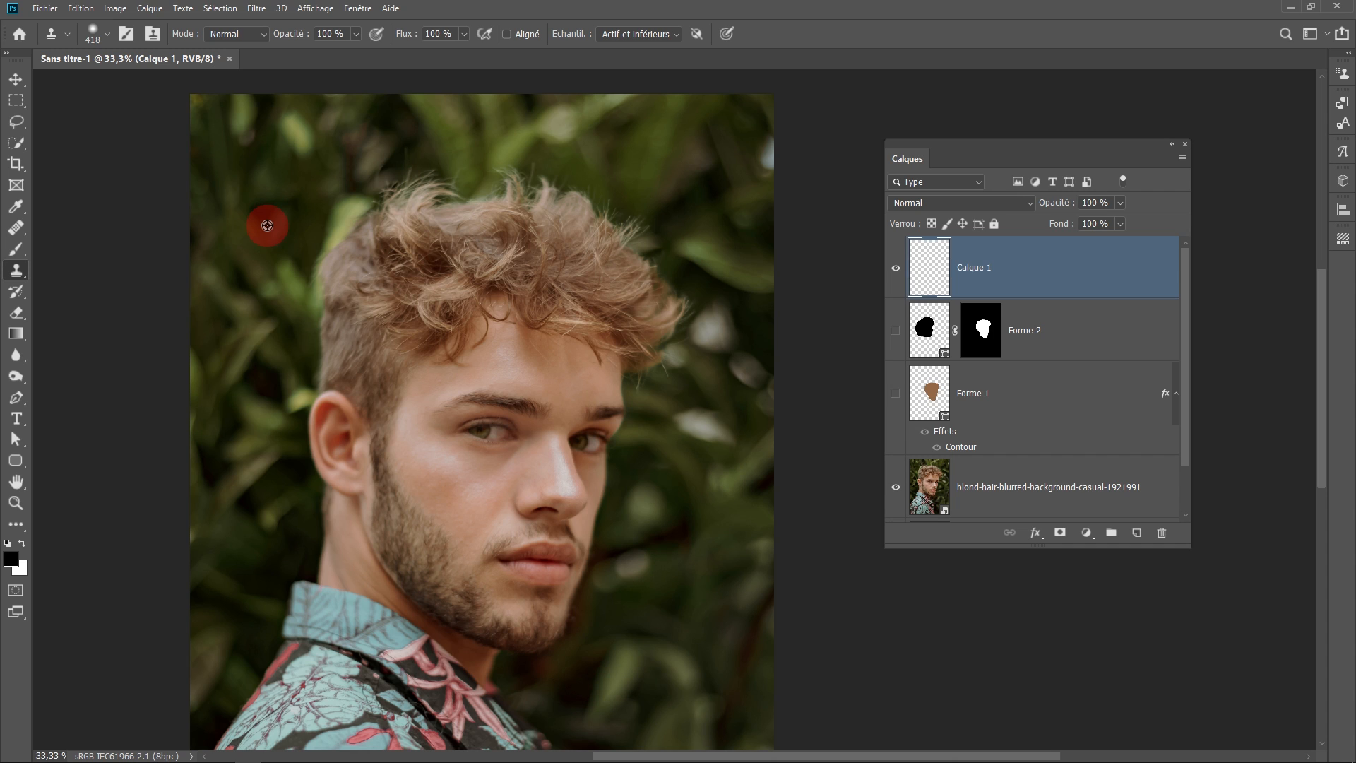
left_click(265, 224, "alt")
mouse_move(403, 390)
left_mouse_down()
mouse_move(448, 402)
mouse_move(409, 369)
mouse_move(438, 384)
mouse_move(438, 404)
mouse_move(445, 354)
mouse_move(402, 388)
mouse_move(384, 455)
mouse_move(324, 293)
mouse_move(460, 348)
mouse_move(314, 266)
left_mouse_up()
mouse_move(322, 374)
left_mouse_down()
mouse_move(312, 445)
mouse_move(326, 470)
left_mouse_up()
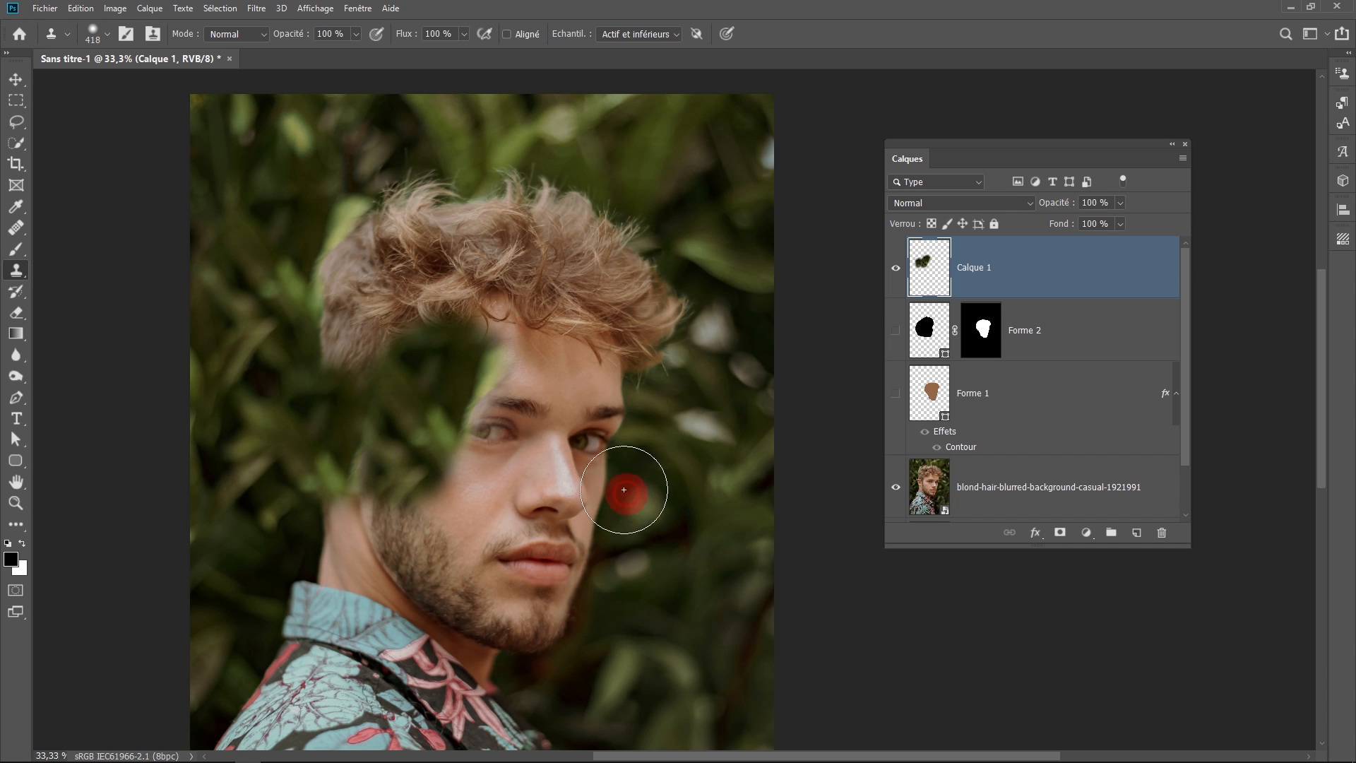
mouse_move(598, 435)
left_mouse_down()
mouse_move(596, 405)
mouse_move(578, 446)
mouse_move(584, 505)
mouse_move(540, 577)
mouse_move(534, 381)
mouse_move(460, 501)
mouse_move(482, 592)
mouse_move(360, 474)
mouse_move(350, 515)
mouse_move(787, 269)
mouse_move(814, 236)
mouse_move(1156, 194)
left_mouse_up()
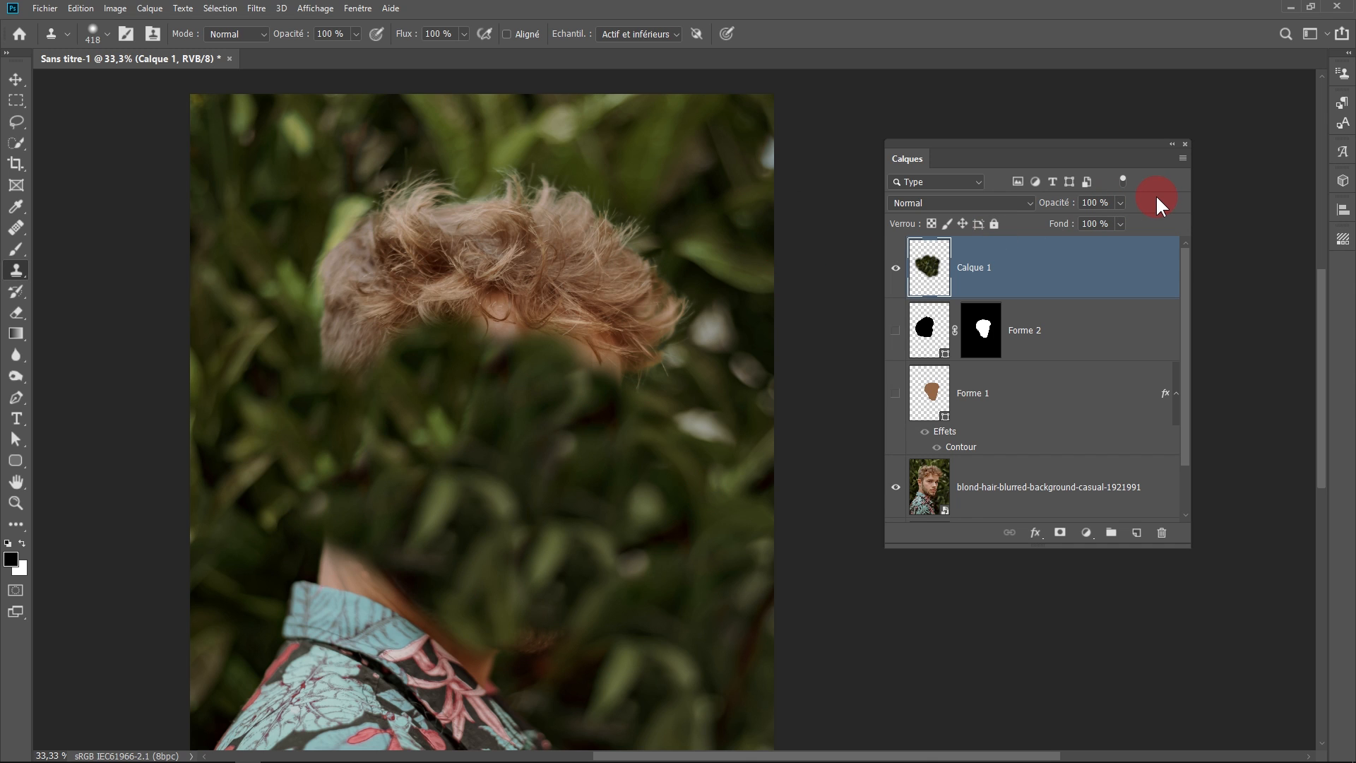
mouse_move(609, 370)
left_mouse_down()
mouse_move(494, 327)
mouse_move(499, 369)
left_mouse_up()
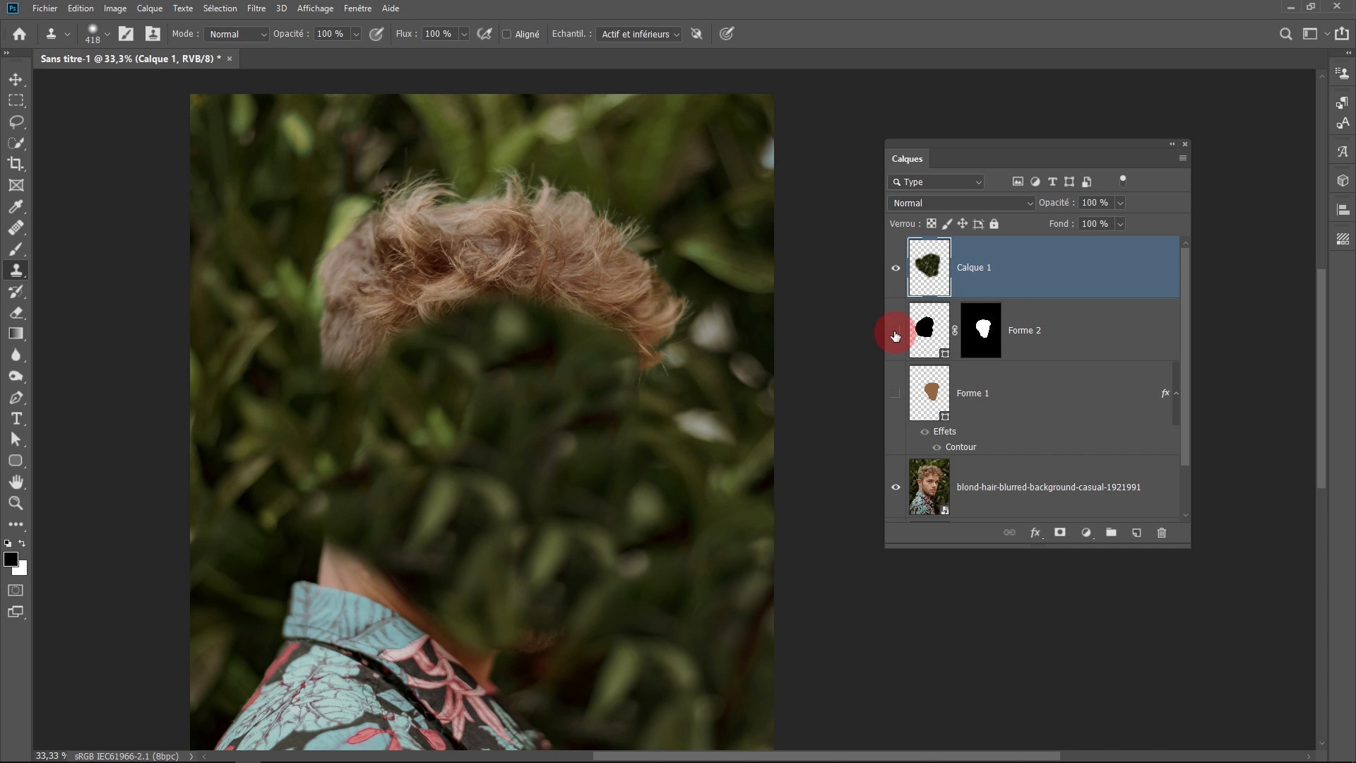
- Show Forme 1 and Forme 2 again and clip the cloned foliage layer to Forme 2, comparing the image with it off and on
left_click_drag(895, 335, 895, 394)
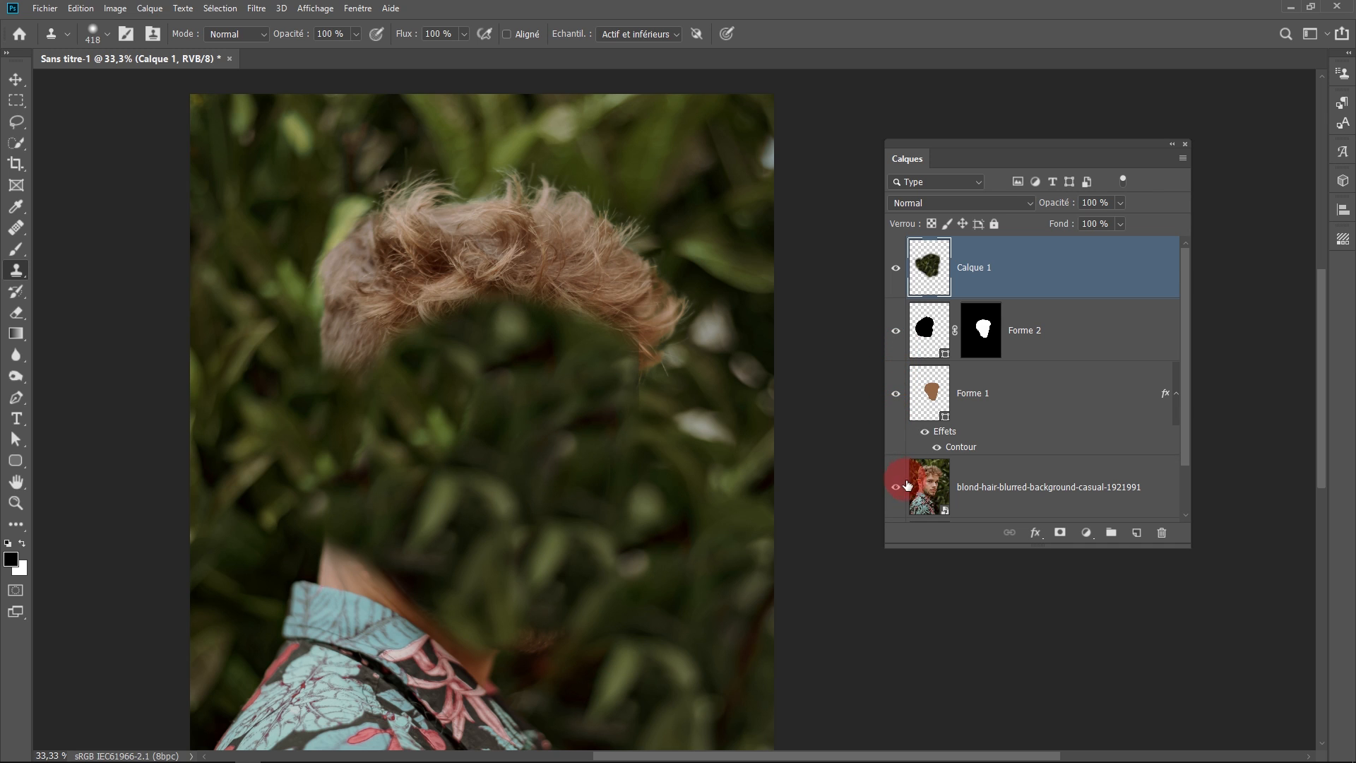
left_click(632, 332)
key("ctrl+z")
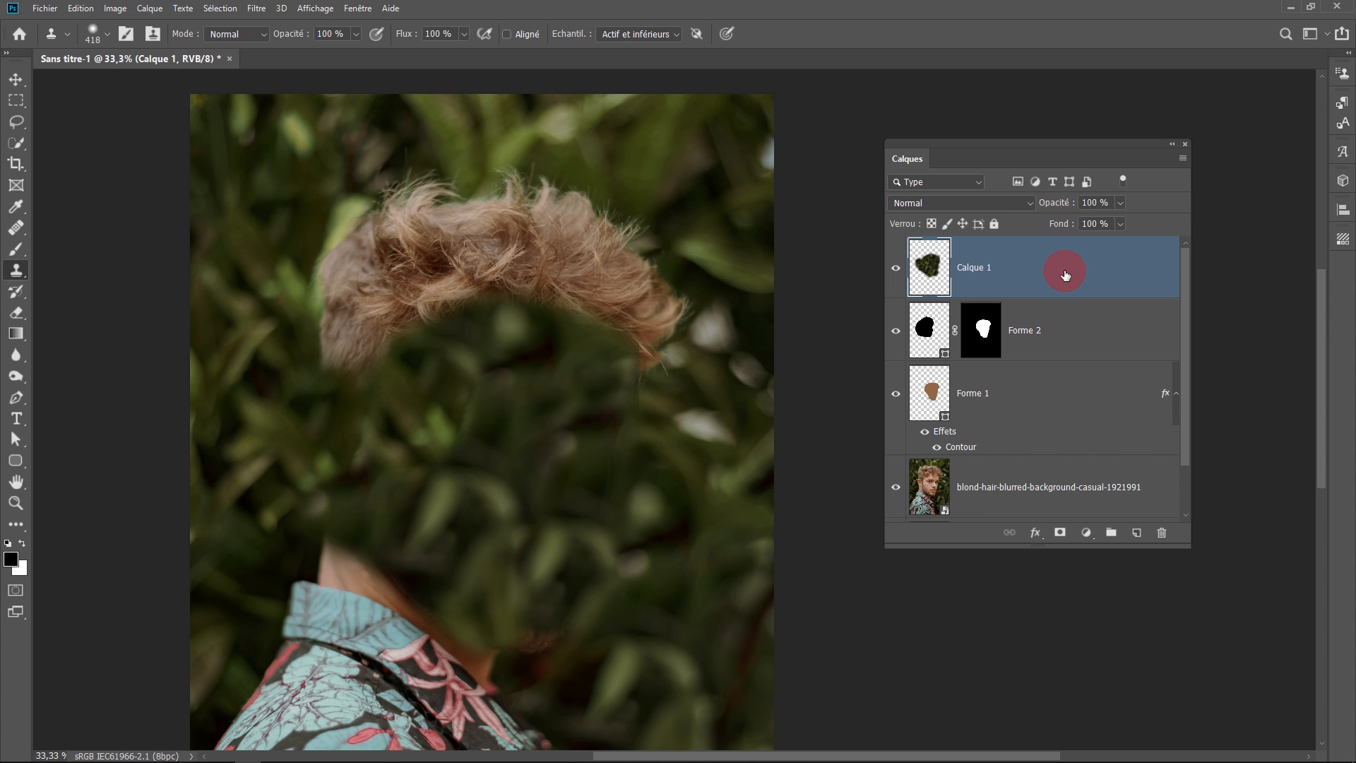
left_click_drag(1066, 275, 1055, 297)
left_click(1055, 297, "alt")
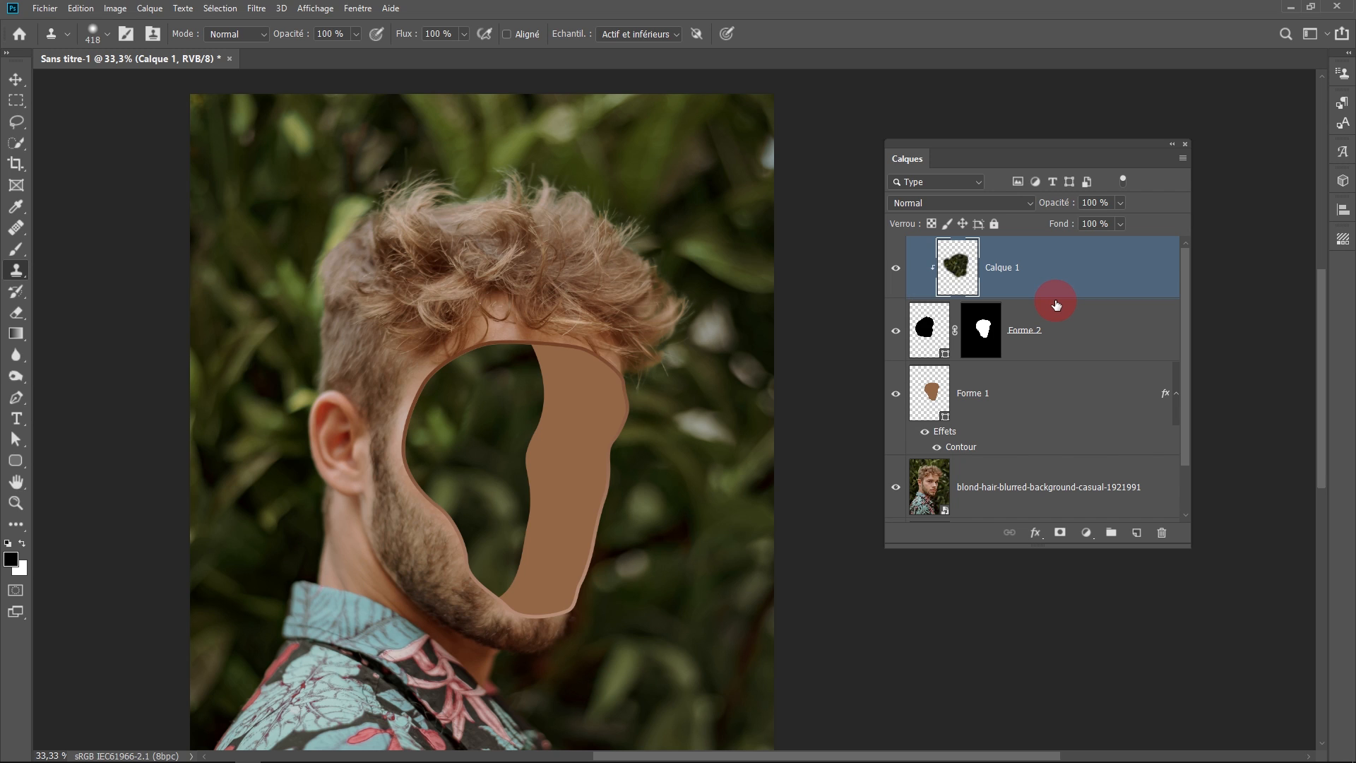
left_click(897, 273)
left_click(903, 276)
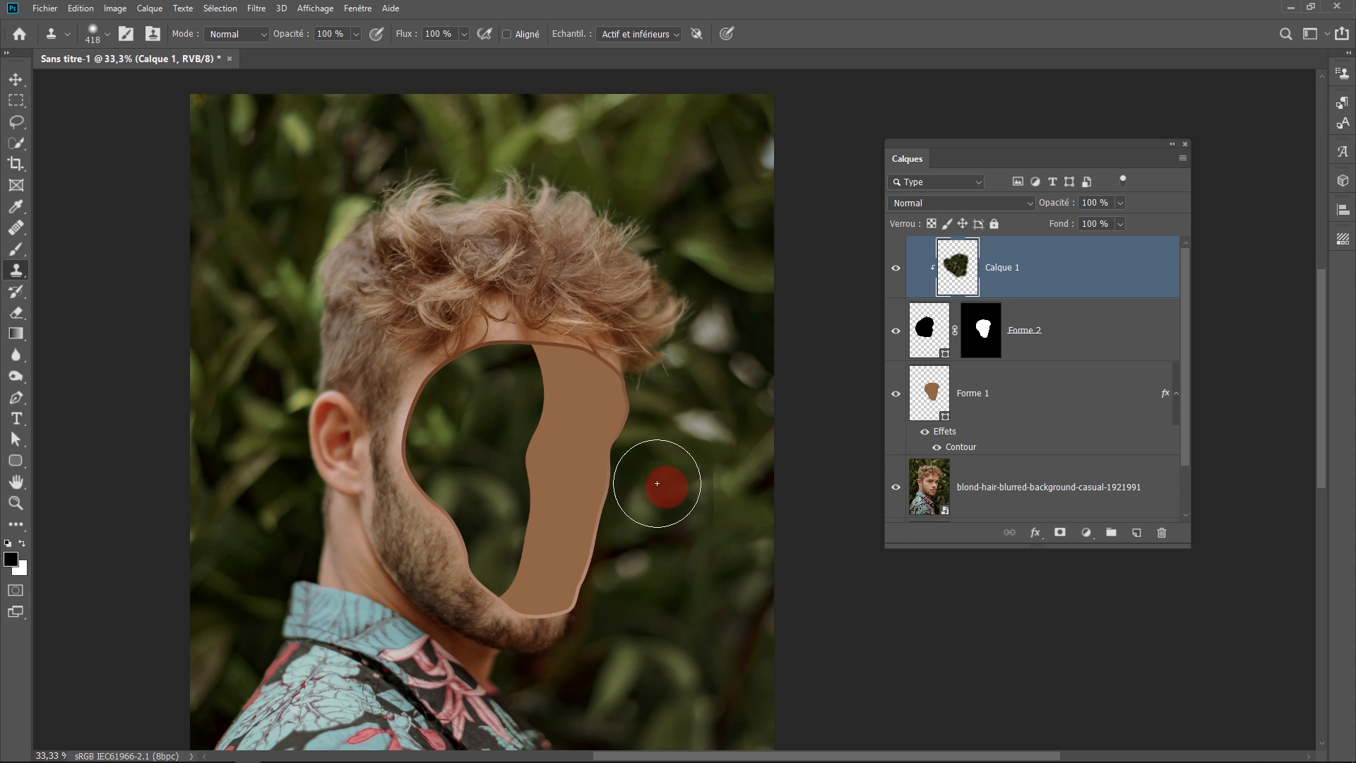
- Inspect the stroked rim of the face opening up close, from the far cheek down to the chin and beard
left_click(604, 476, "ctrl")
left_click(605, 476, "ctrl")
left_click(622, 517, "ctrl")
left_click_drag(621, 515, 679, 360)
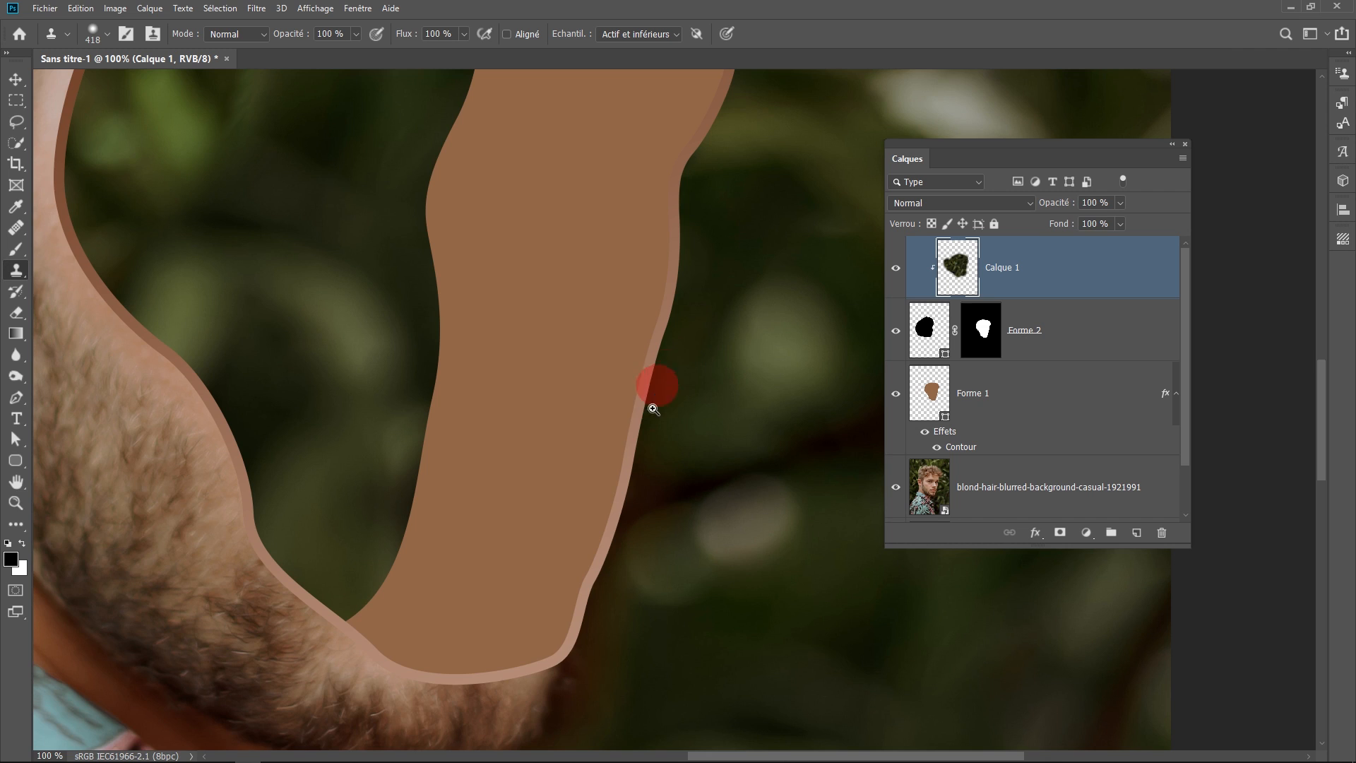
left_click(637, 438, "ctrl")
left_click(636, 442, "ctrl")
left_click_drag(622, 530, 709, 224)
left_click_drag(613, 622, 683, 265)
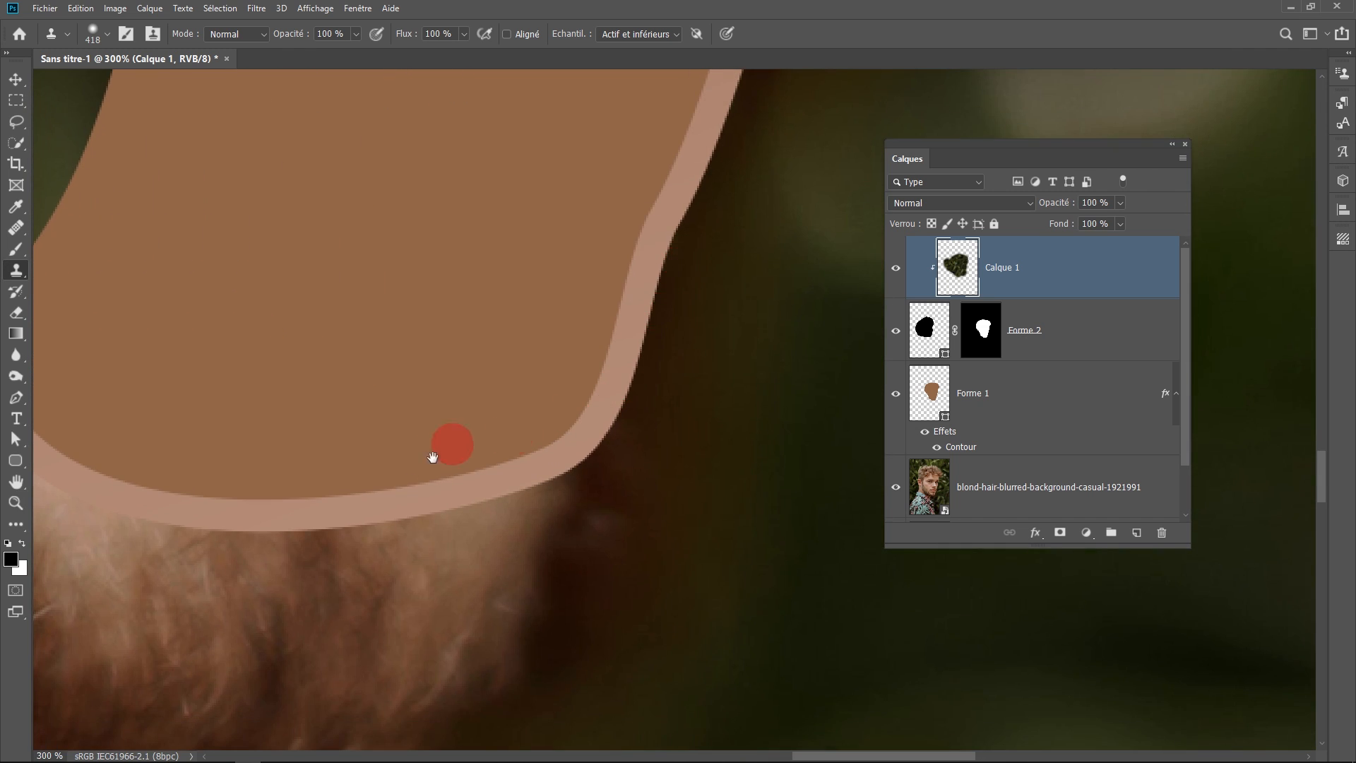
left_click_drag(381, 485, 539, 409)
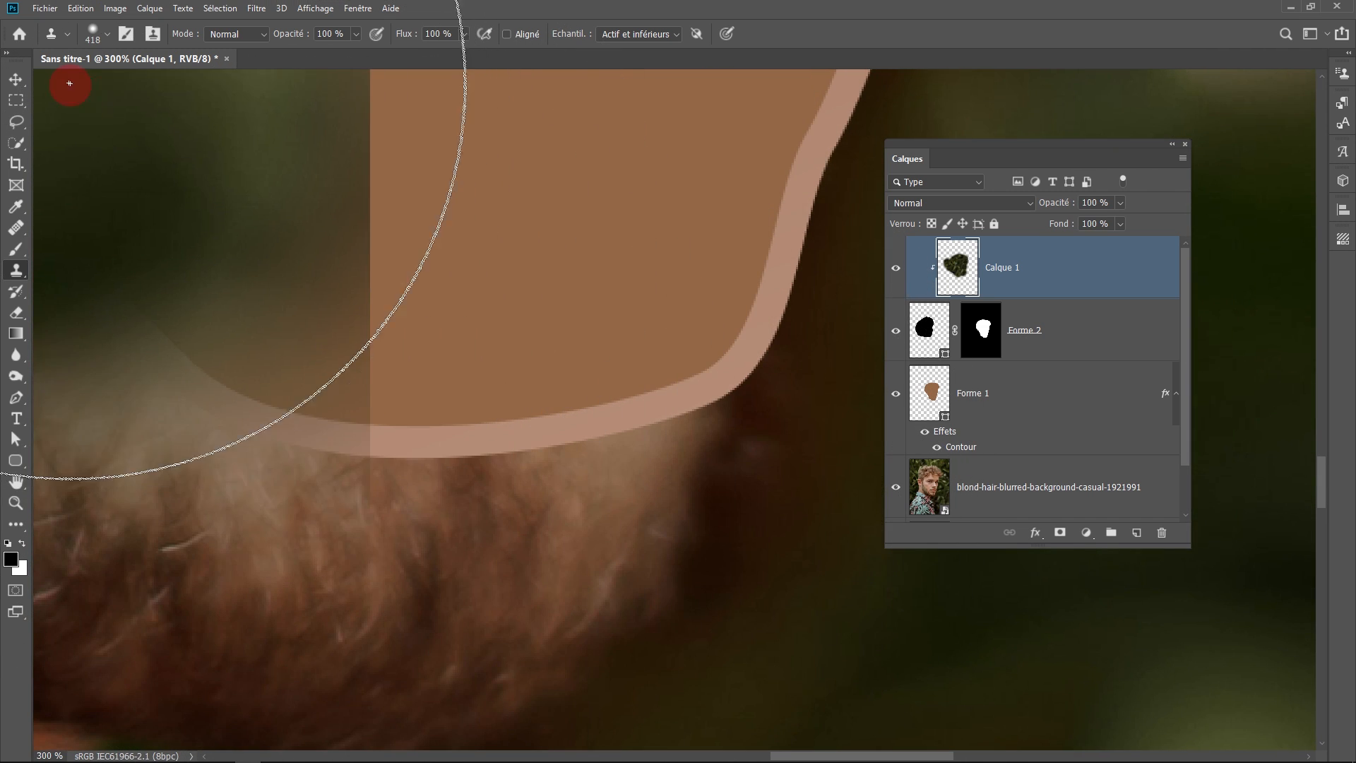
left_click(16, 101)
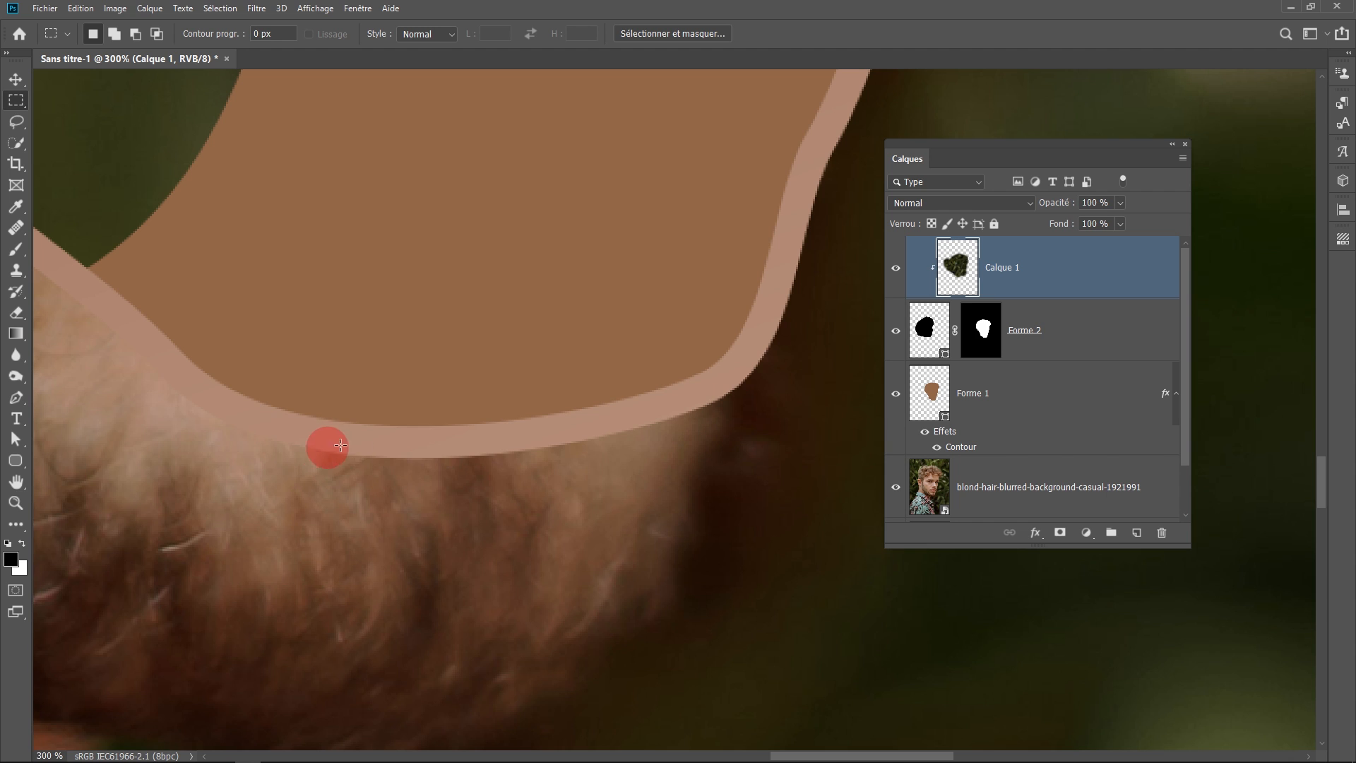
left_click(684, 448, "alt")
left_click_drag(397, 387, 482, 430)
left_click_drag(537, 189, 587, 534)
scroll(550, 439, "down", 2)
left_click_drag(559, 317, 593, 375)
scroll(567, 424, "down", 1)
scroll(570, 424, "down", 1)
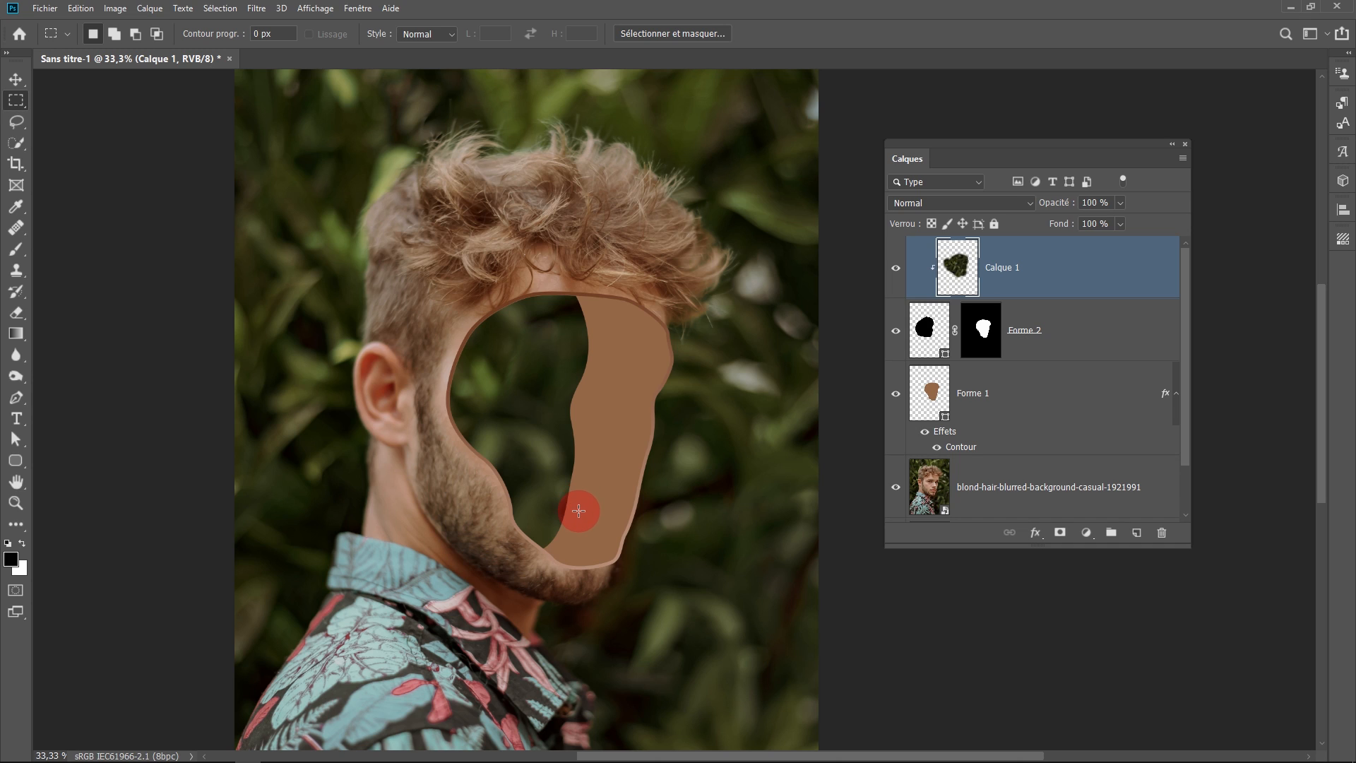
- Add a layer above Forme 1 in Incrustation mode filled with neutral 50% grey, and clip it to that shape
left_click(1007, 403)
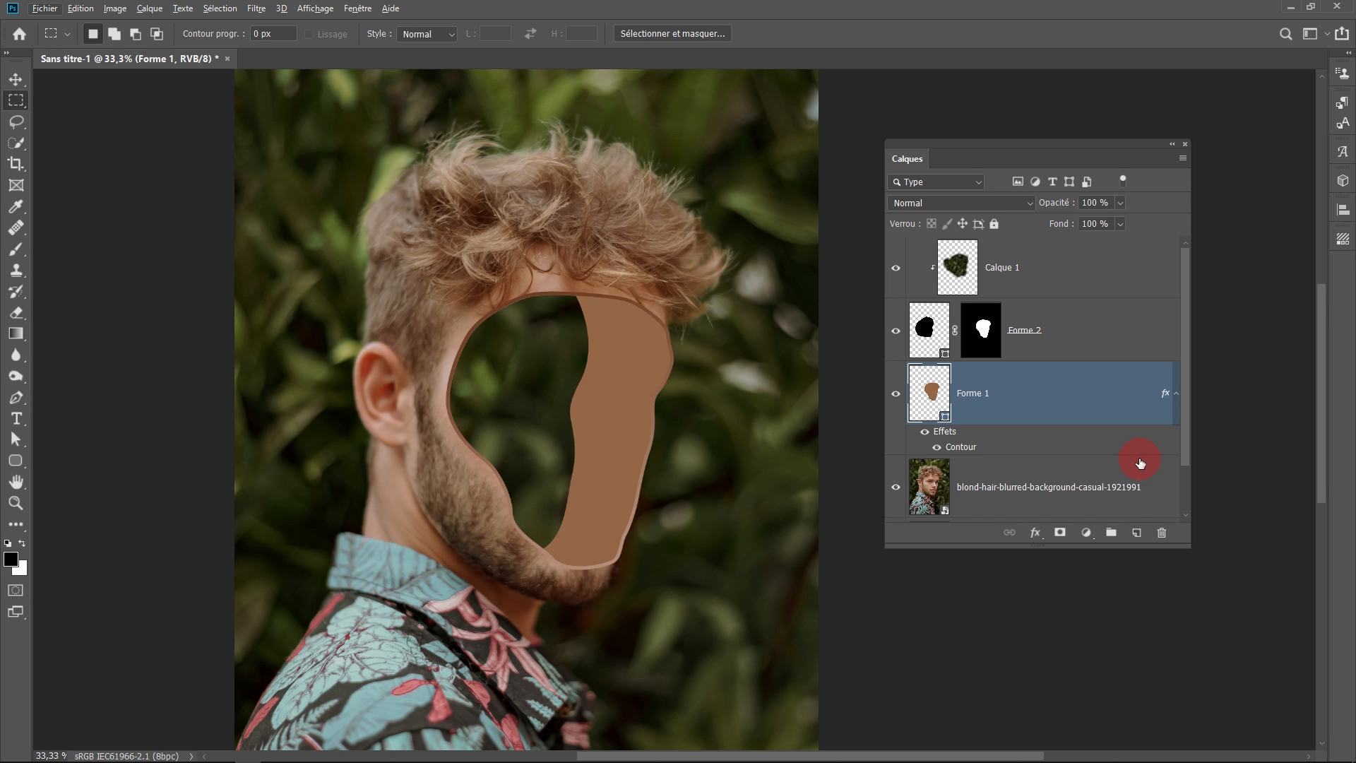
left_click(1137, 541, "alt")
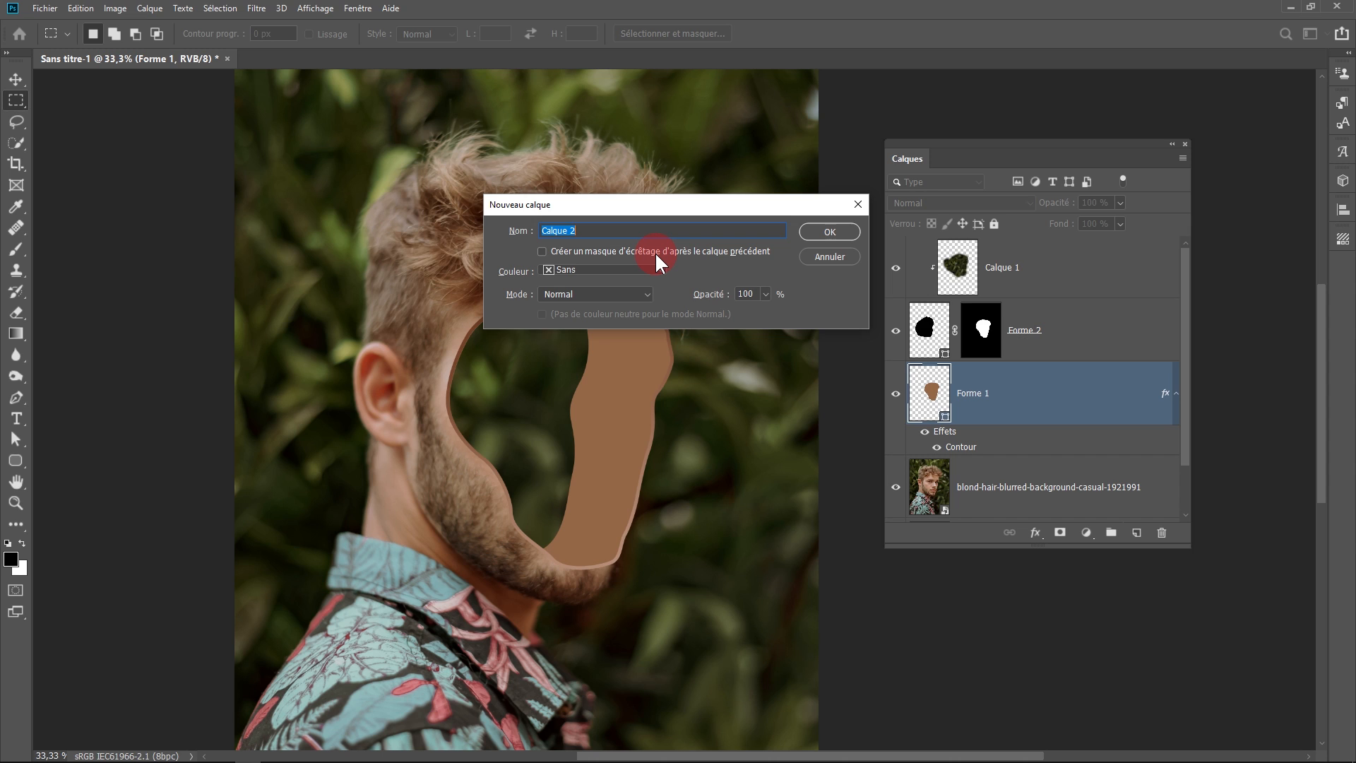
left_click(599, 296)
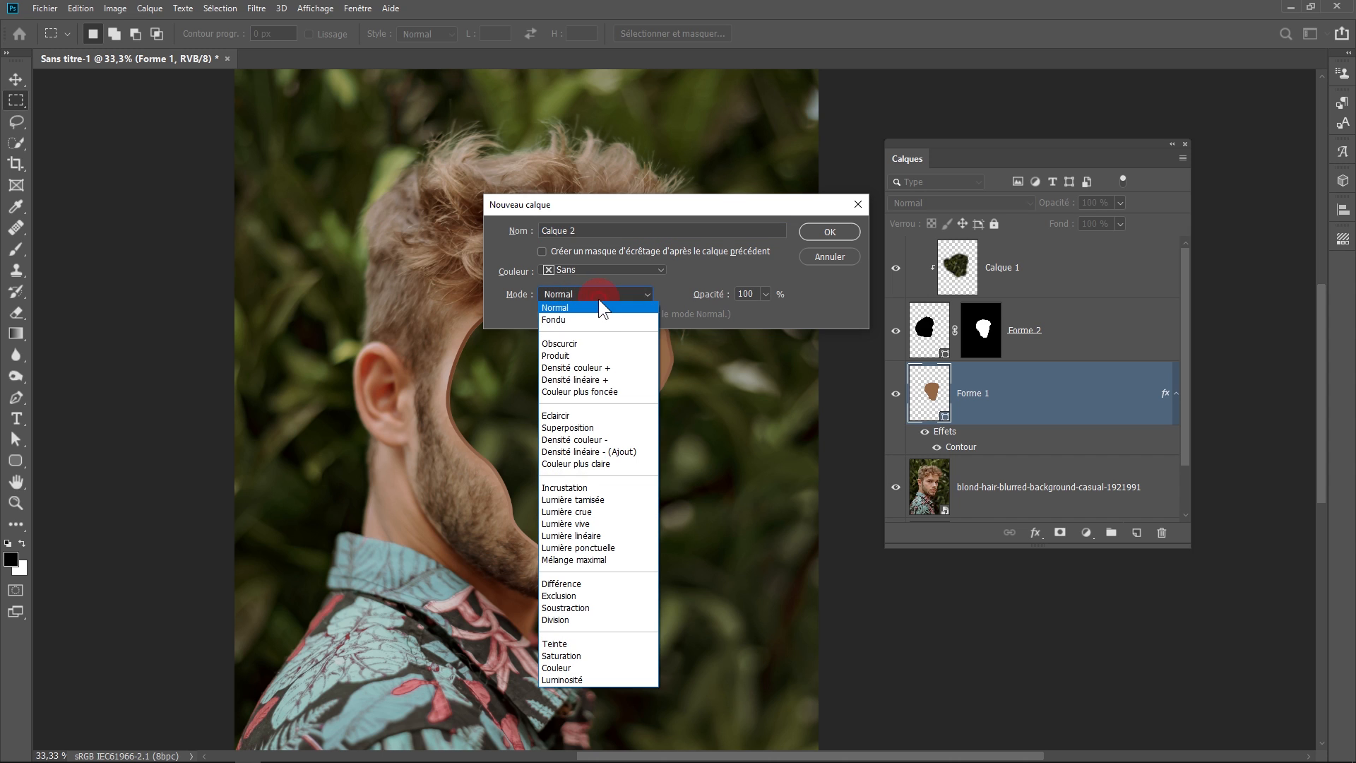
left_click(589, 490)
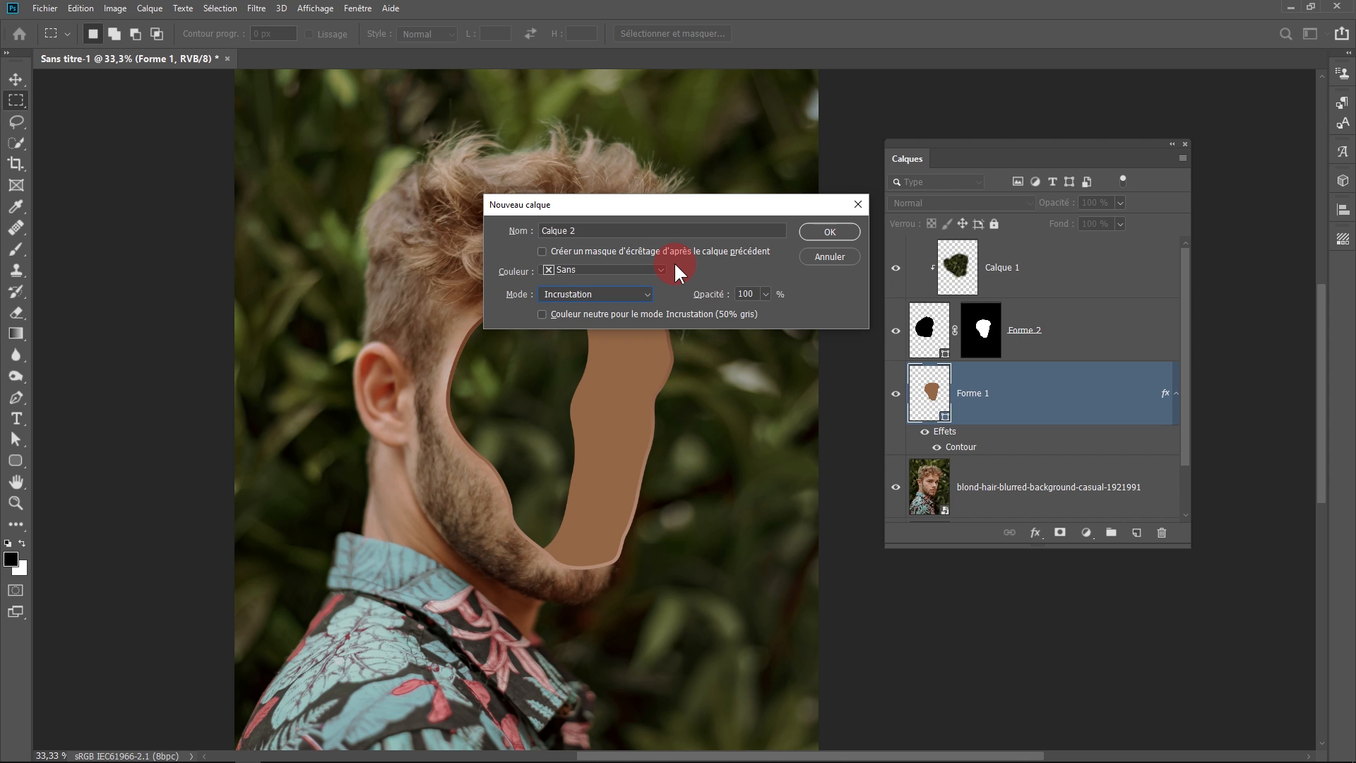
left_click(631, 294)
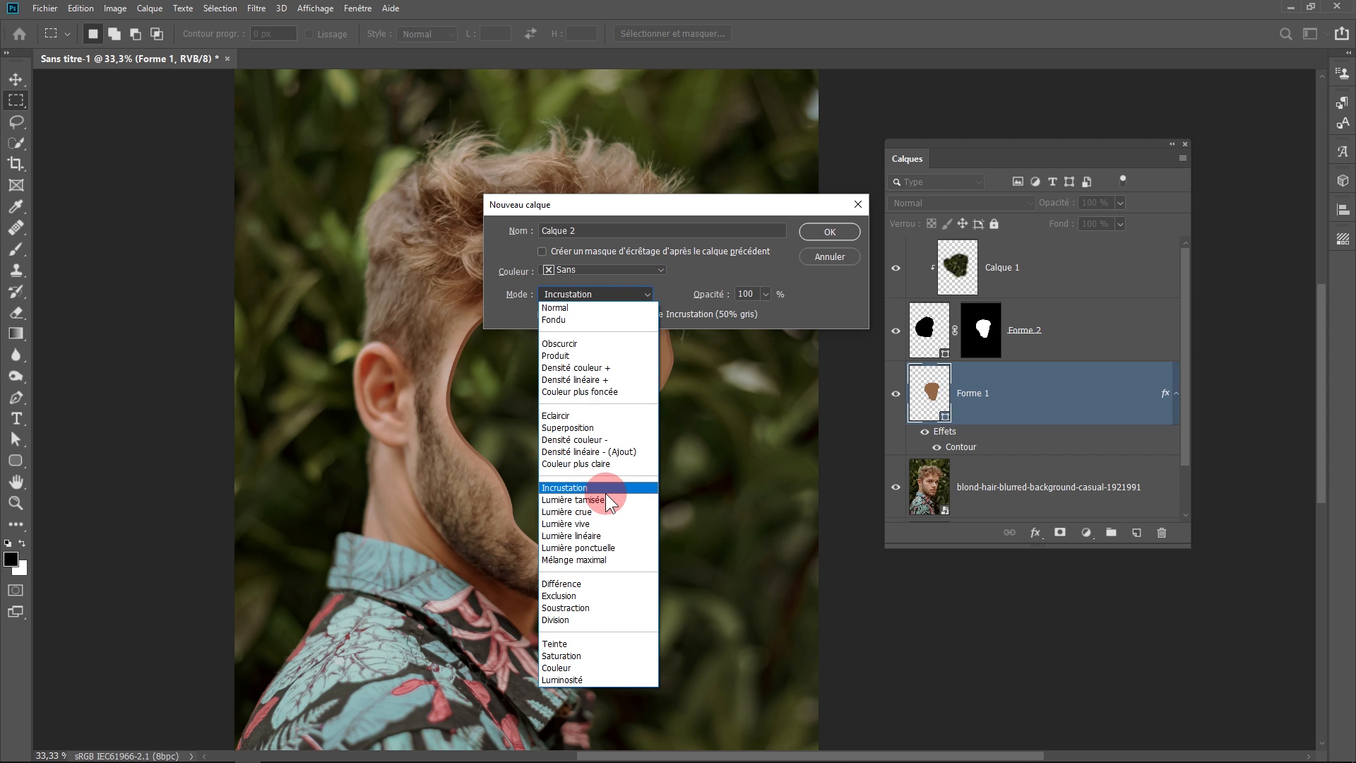
left_click(600, 493)
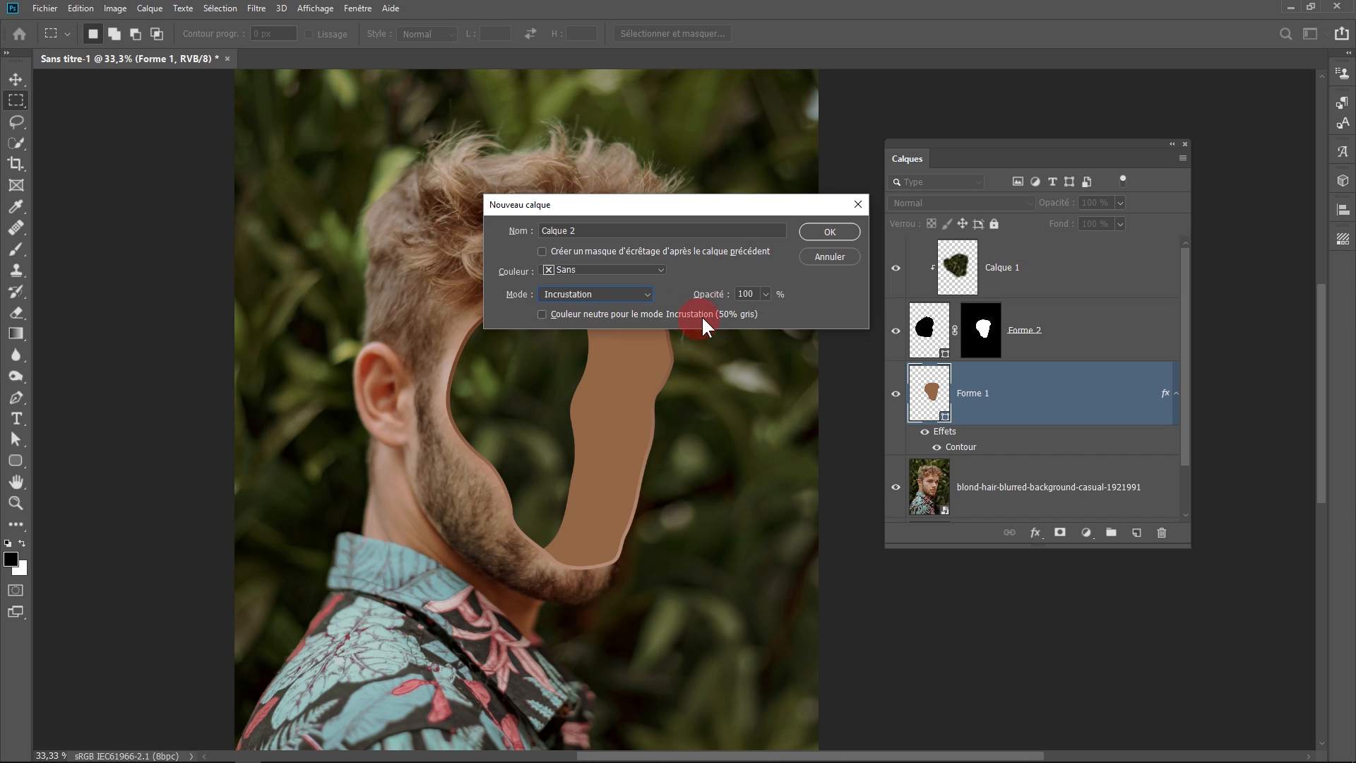
left_click(543, 313)
left_click(829, 232)
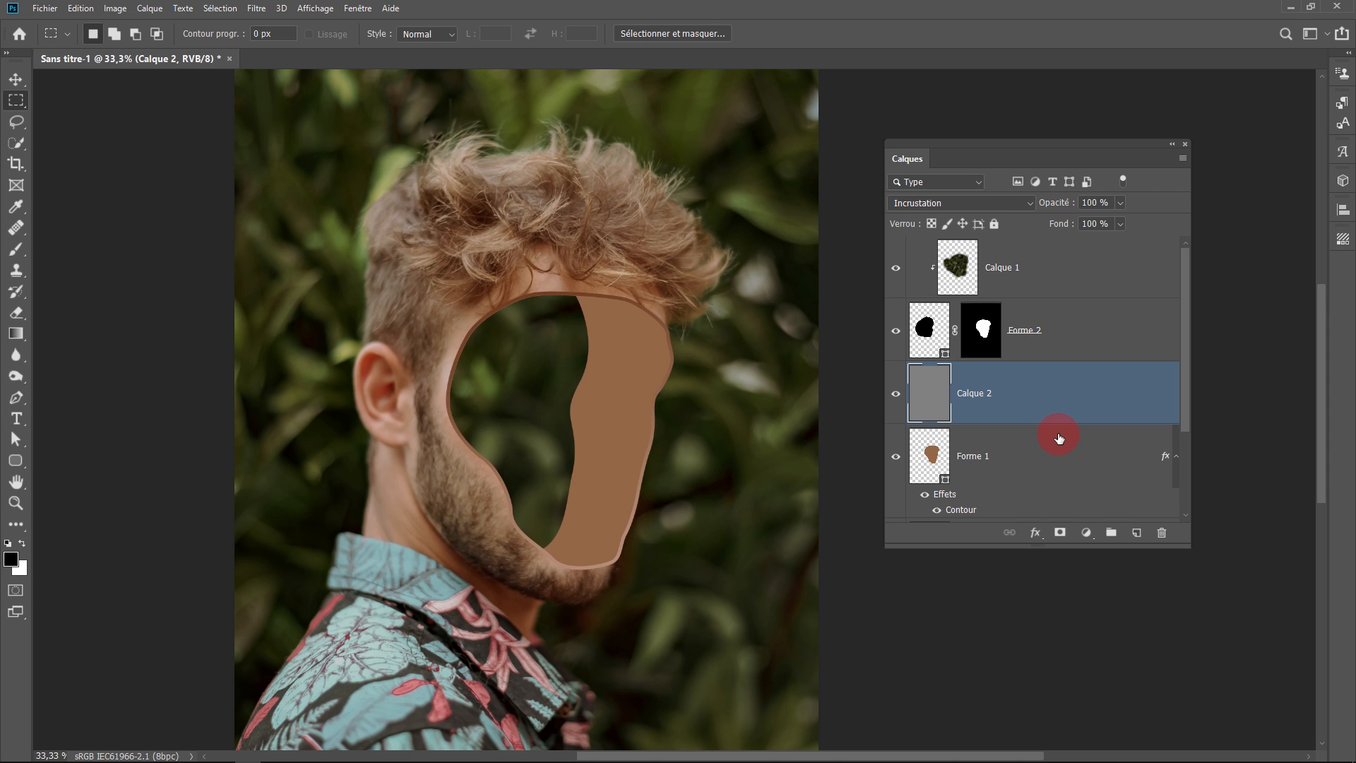
left_click_drag(1023, 434, 1028, 423)
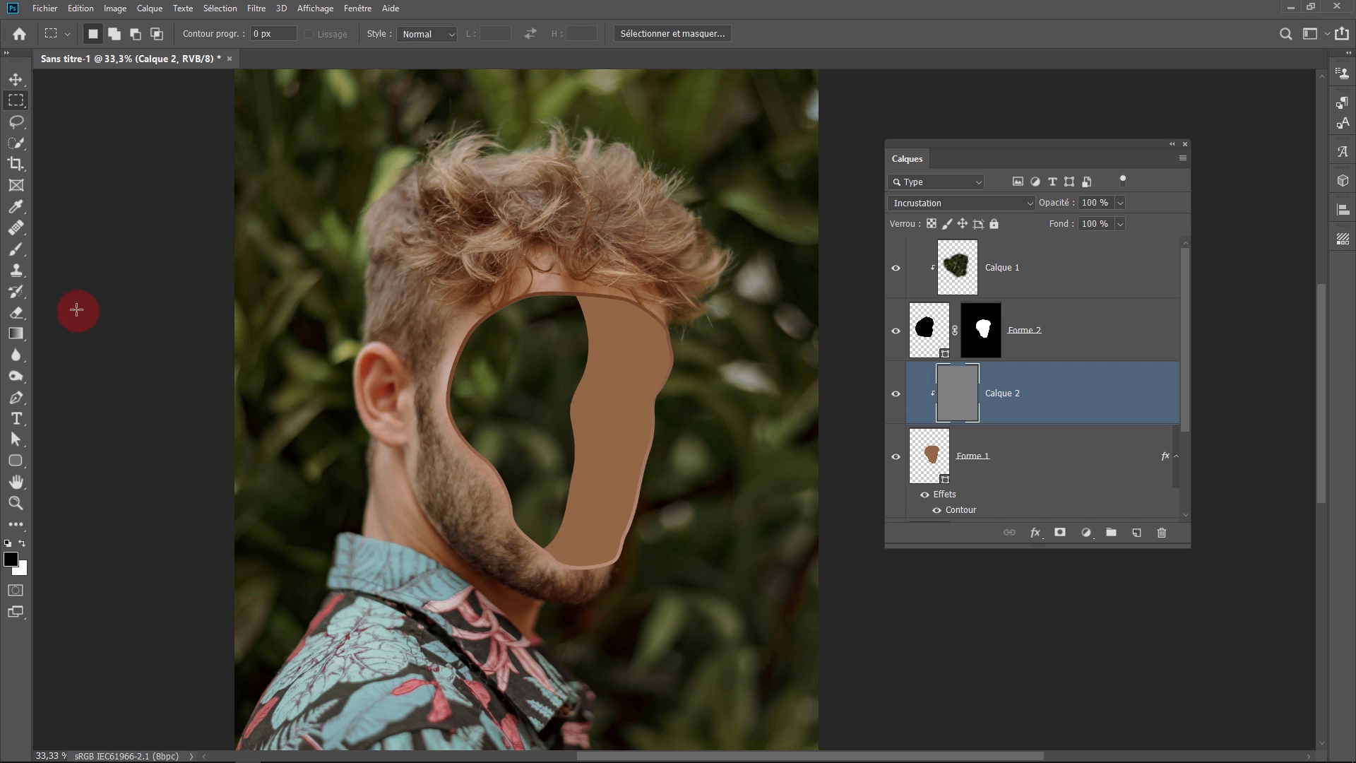
- Set up a black brush of 992 px with 30% opacity and 10% flow for shading the clipped grey layer
left_click(16, 249)
mouse_move(326, 295)
left_mouse_down()
mouse_move(423, 299)
mouse_move(342, 415)
mouse_move(495, 438)
mouse_move(420, 467)
left_mouse_up()
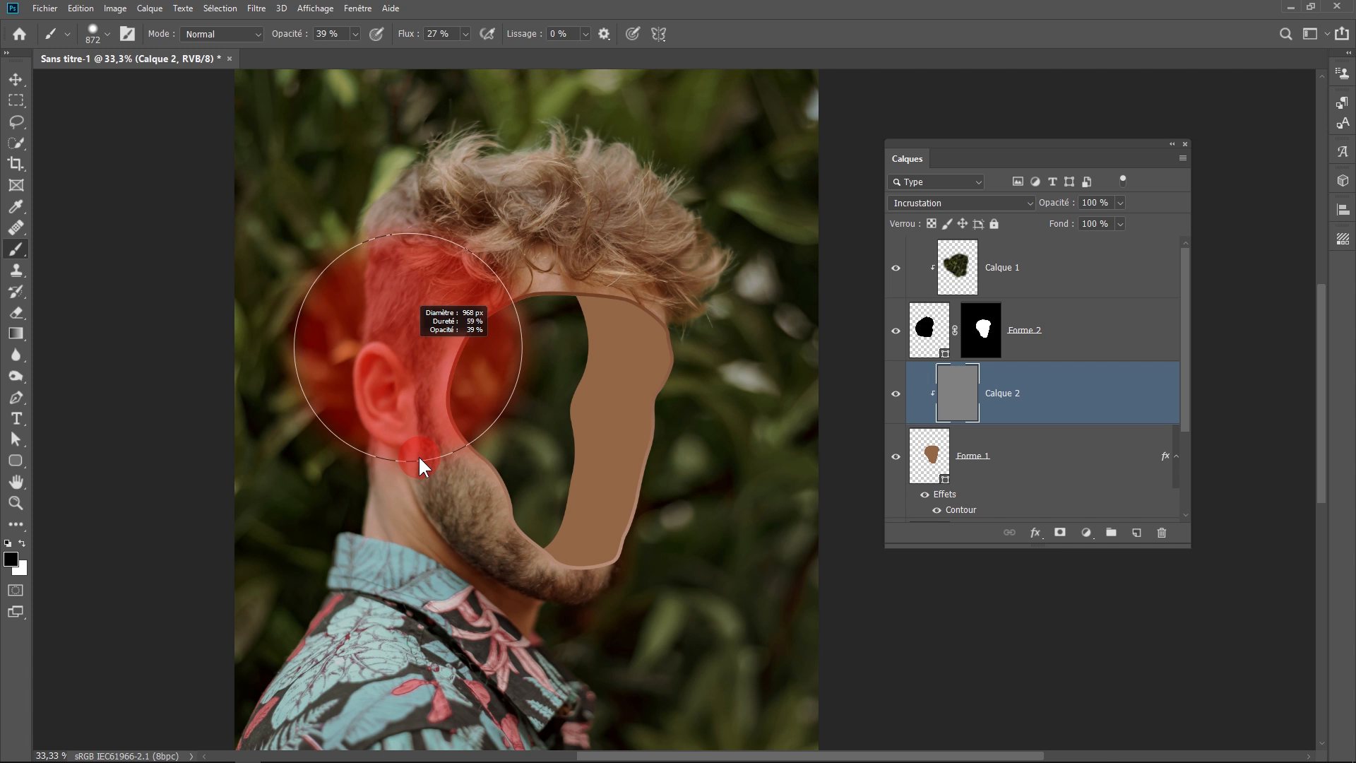
mouse_move(419, 455)
left_mouse_down()
mouse_move(538, 432)
mouse_move(389, 486)
mouse_move(402, 488)
left_mouse_up()
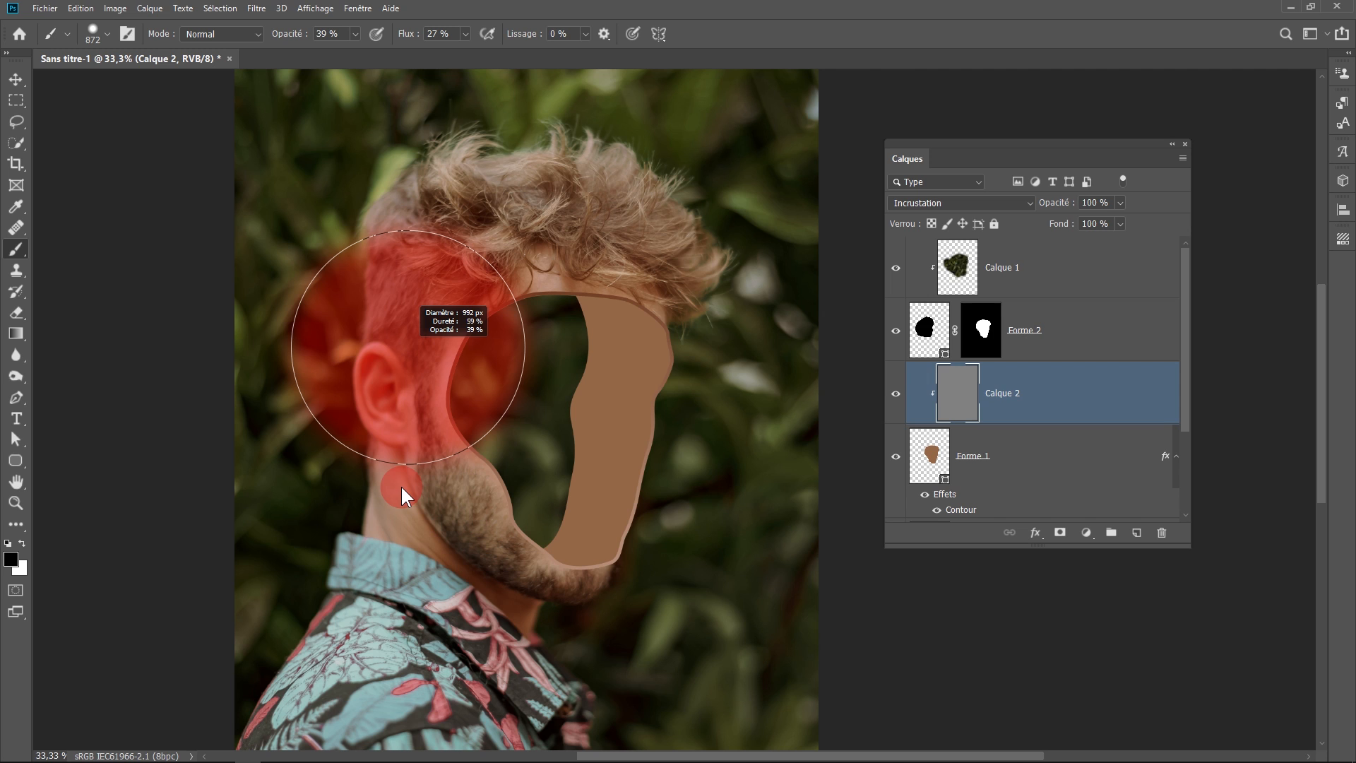
left_click_drag(401, 485, 397, 476)
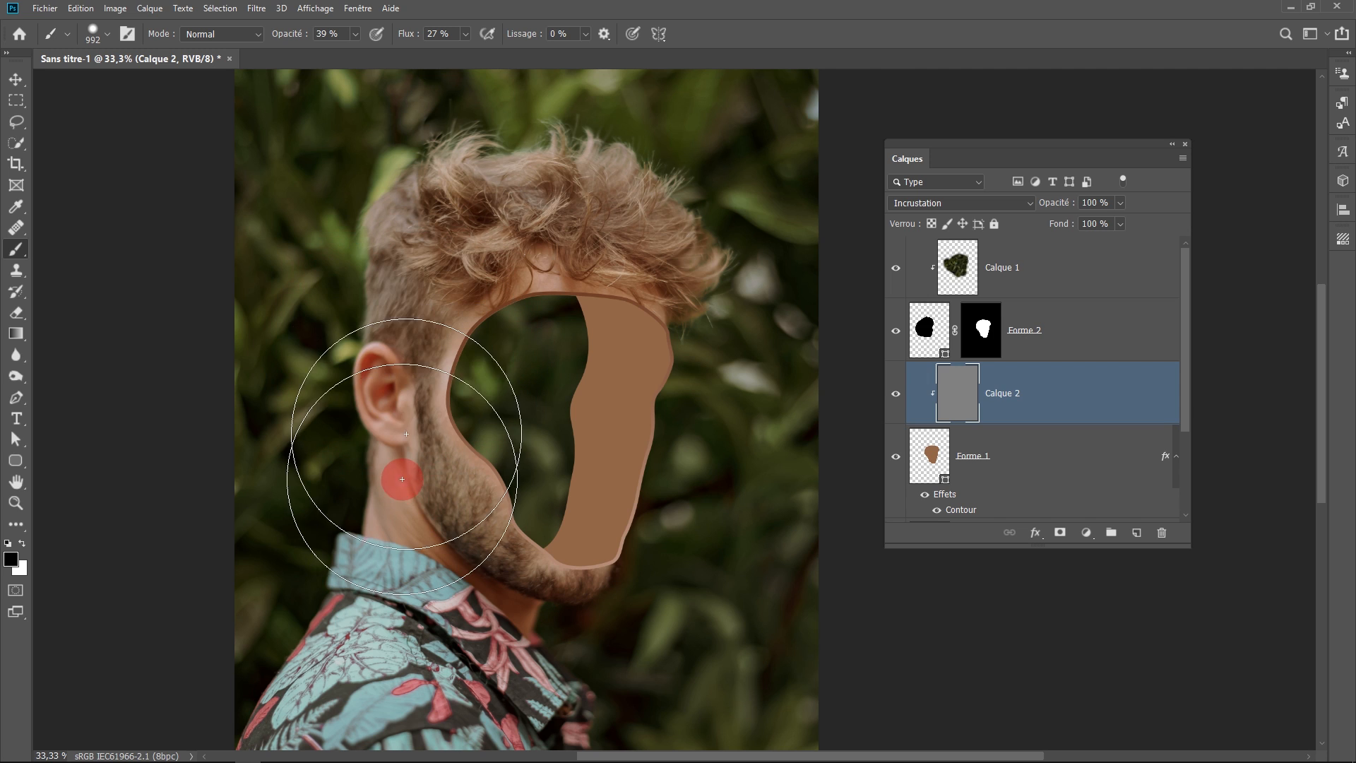
left_click(12, 559)
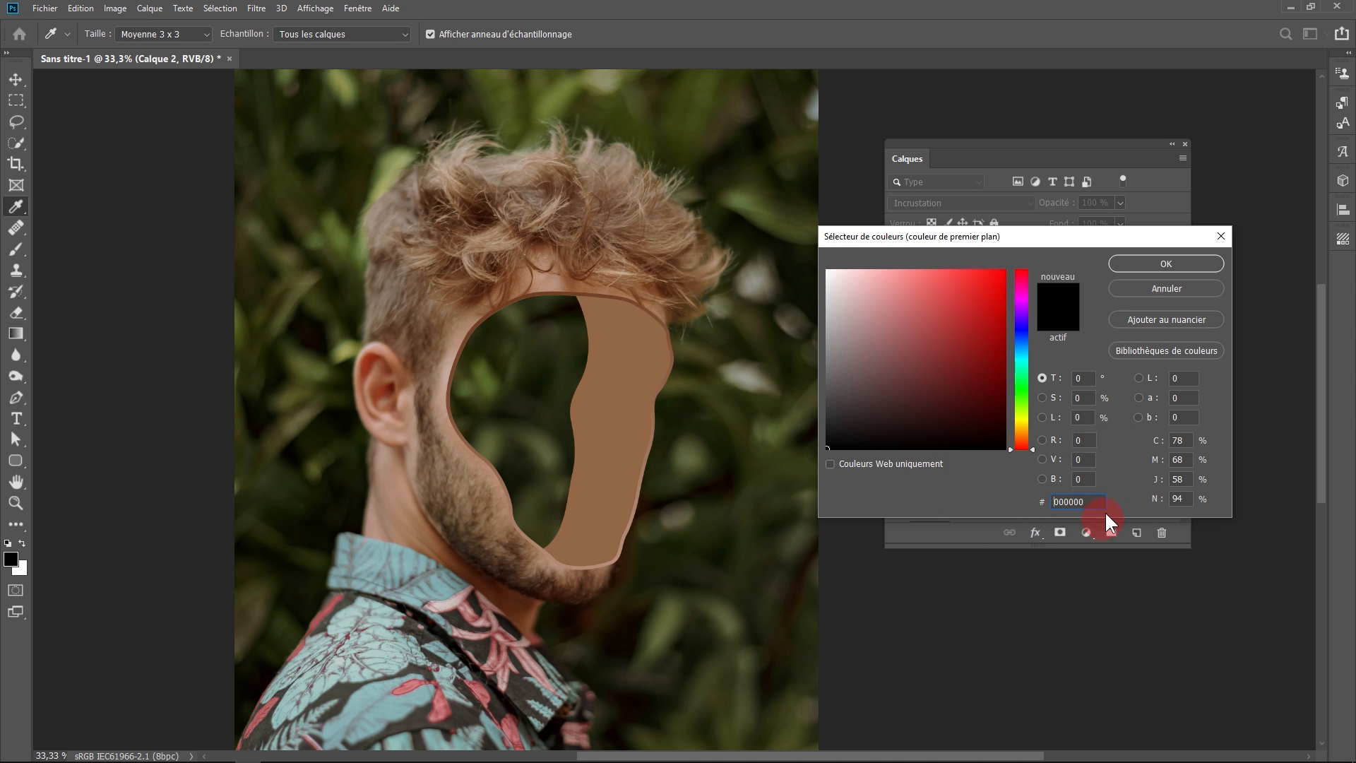
key("Return")
key("b")
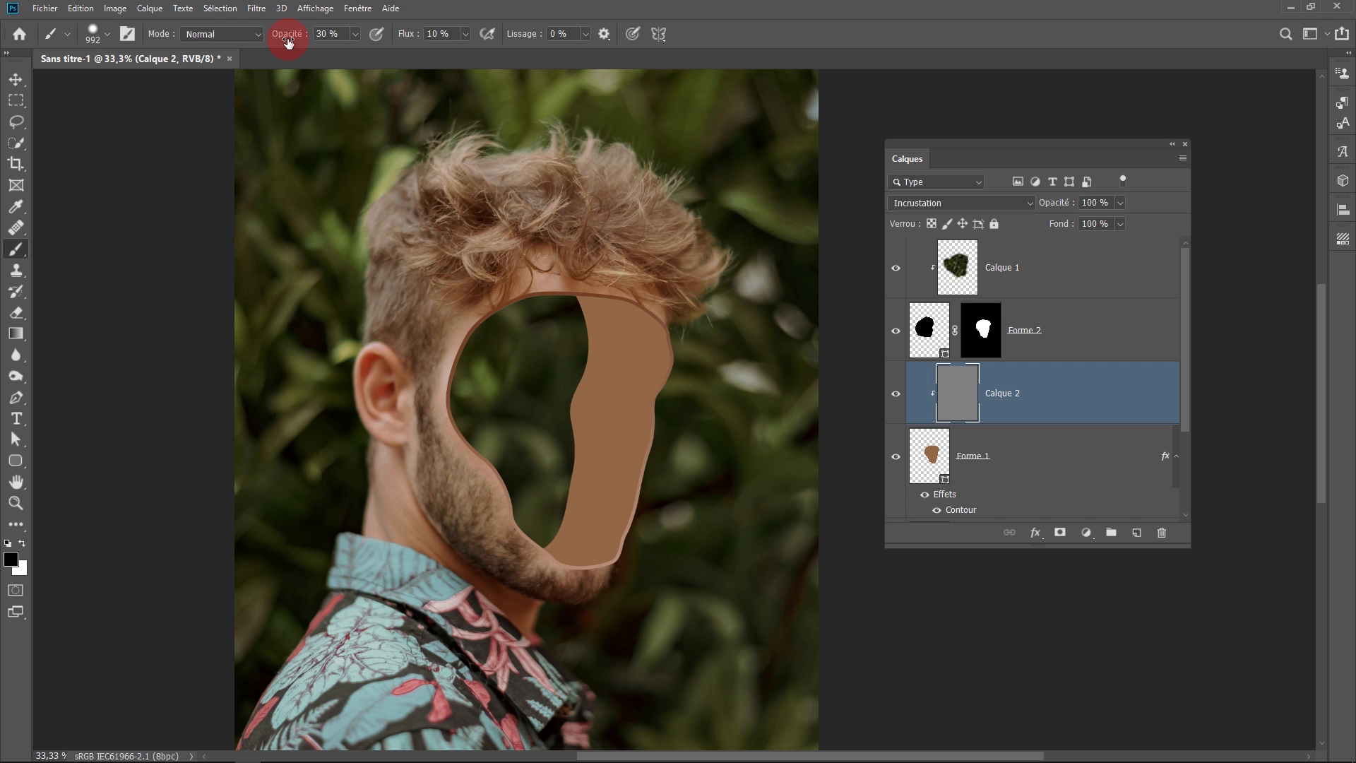
- Paint black shadow over the upper inner wall of the opening, and white highlight along its lower outer edge, on Calque 2
mouse_move(488, 223)
left_mouse_down()
mouse_move(534, 219)
mouse_move(564, 256)
mouse_move(565, 296)
mouse_move(620, 268)
mouse_move(608, 219)
mouse_move(642, 192)
mouse_move(561, 253)
mouse_move(633, 226)
mouse_move(587, 267)
mouse_move(624, 275)
mouse_move(546, 323)
mouse_move(541, 276)
mouse_move(475, 362)
mouse_move(434, 484)
mouse_move(507, 404)
mouse_move(474, 416)
mouse_move(503, 379)
mouse_move(466, 451)
mouse_move(438, 458)
mouse_move(490, 372)
mouse_move(508, 262)
mouse_move(493, 248)
mouse_move(531, 189)
mouse_move(533, 260)
mouse_move(599, 208)
mouse_move(695, 254)
mouse_move(663, 213)
mouse_move(617, 249)
mouse_move(599, 308)
mouse_move(687, 279)
mouse_move(511, 321)
mouse_move(429, 489)
mouse_move(436, 504)
mouse_move(485, 483)
mouse_move(524, 418)
mouse_move(419, 460)
mouse_move(471, 501)
mouse_move(441, 550)
mouse_move(420, 524)
mouse_move(466, 583)
mouse_move(463, 608)
mouse_move(449, 525)
mouse_move(491, 429)
mouse_move(500, 288)
mouse_move(470, 433)
mouse_move(509, 354)
mouse_move(252, 588)
mouse_move(29, 558)
left_mouse_up()
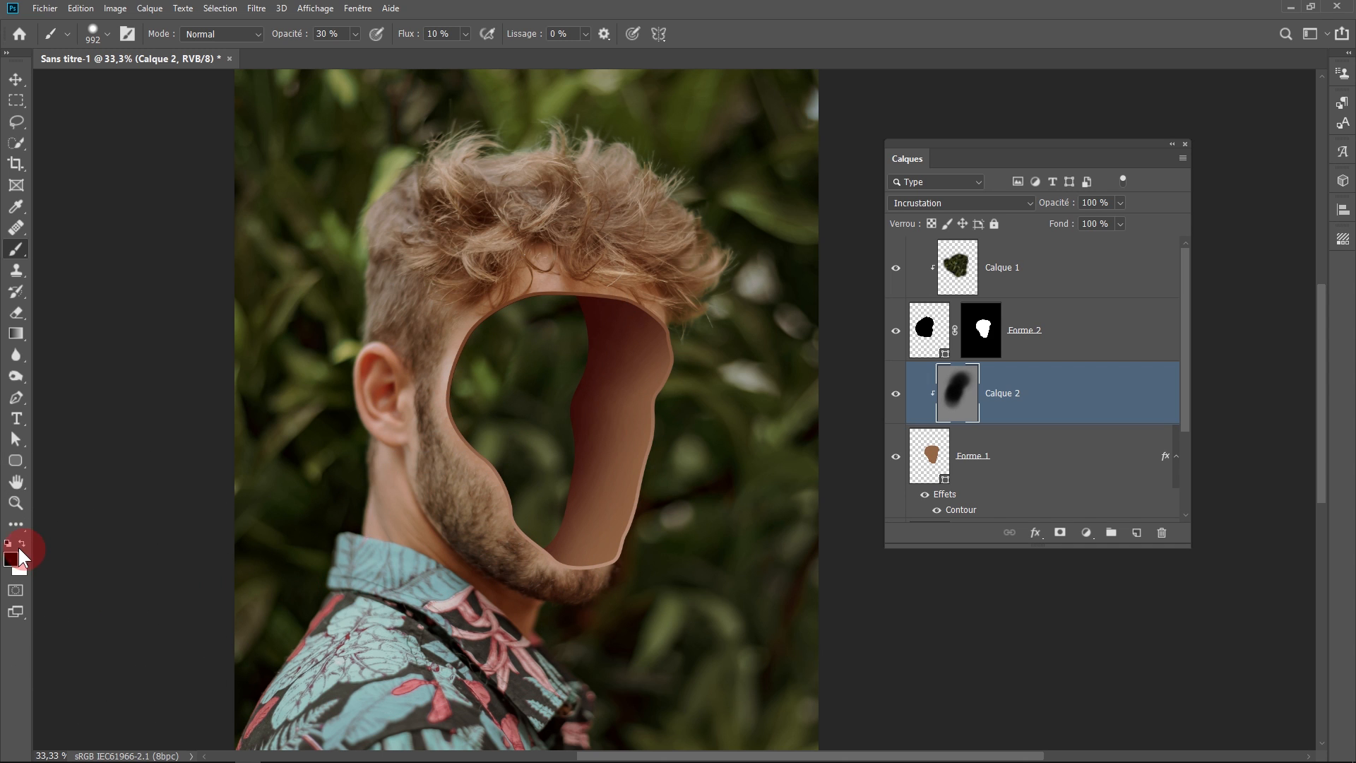
left_click(26, 543)
mouse_move(705, 549)
left_mouse_down()
mouse_move(679, 542)
mouse_move(727, 464)
mouse_move(652, 673)
mouse_move(769, 432)
mouse_move(736, 302)
mouse_move(685, 461)
left_mouse_up()
- Review the shaded inner wall at several magnifications and compare the image with Calque 2 hidden and shown
scroll(684, 465, "down", 4)
scroll(723, 408, "up", 2)
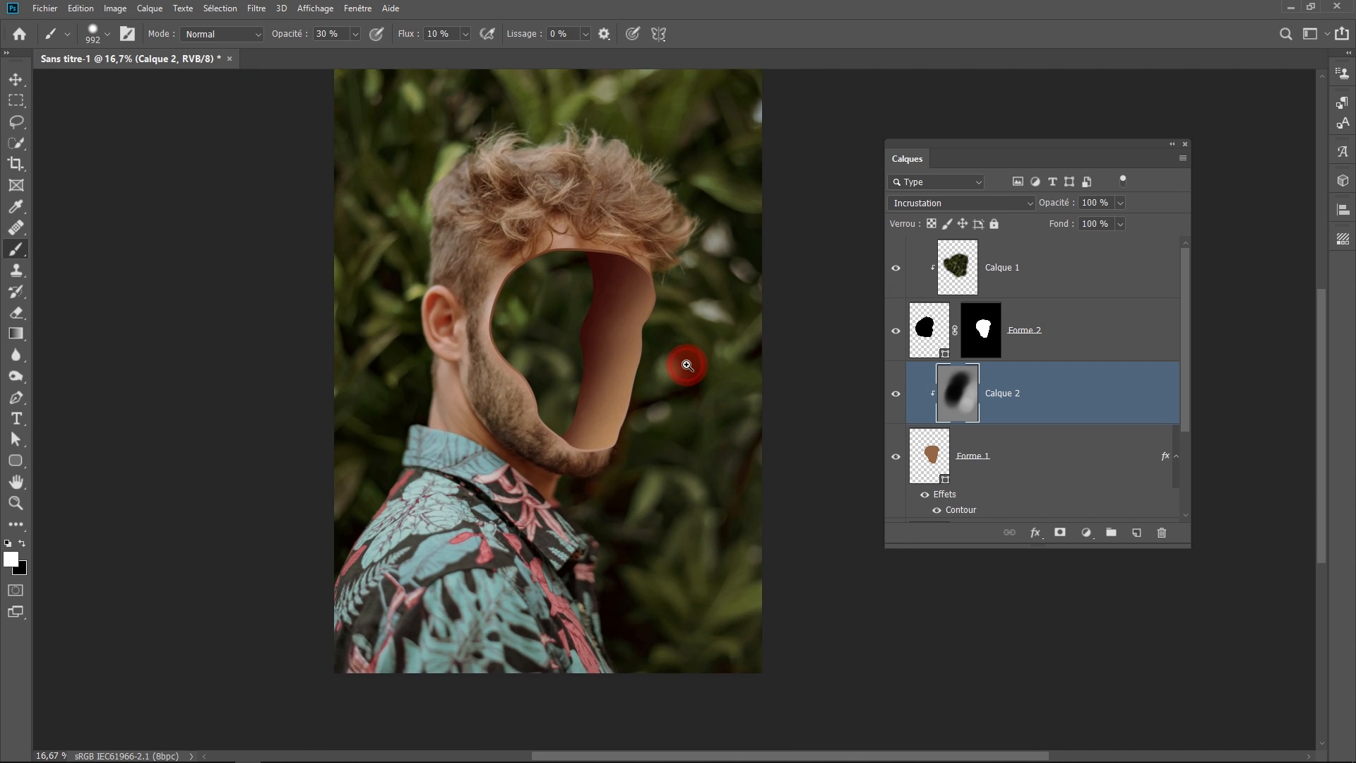
scroll(642, 412, "up", 1)
left_click_drag(641, 412, 593, 438)
scroll(621, 432, "down", 1)
left_click(900, 396)
left_click(899, 396)
left_click(900, 397)
left_click(900, 397)
left_click(899, 396)
left_click(900, 396)
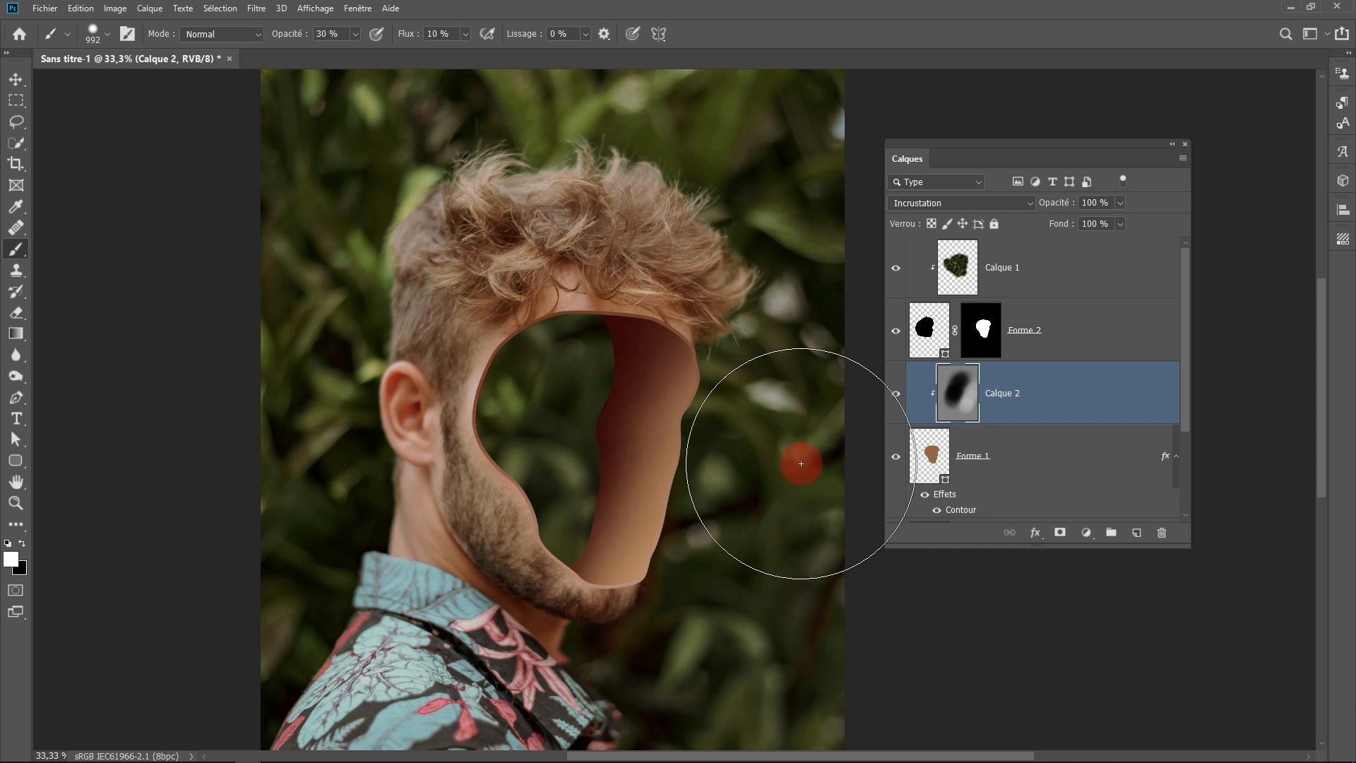
- Display only the portrait photo layer, focused on the hair strands over the forehead, and make that layer active
scroll(668, 361, "up", 4)
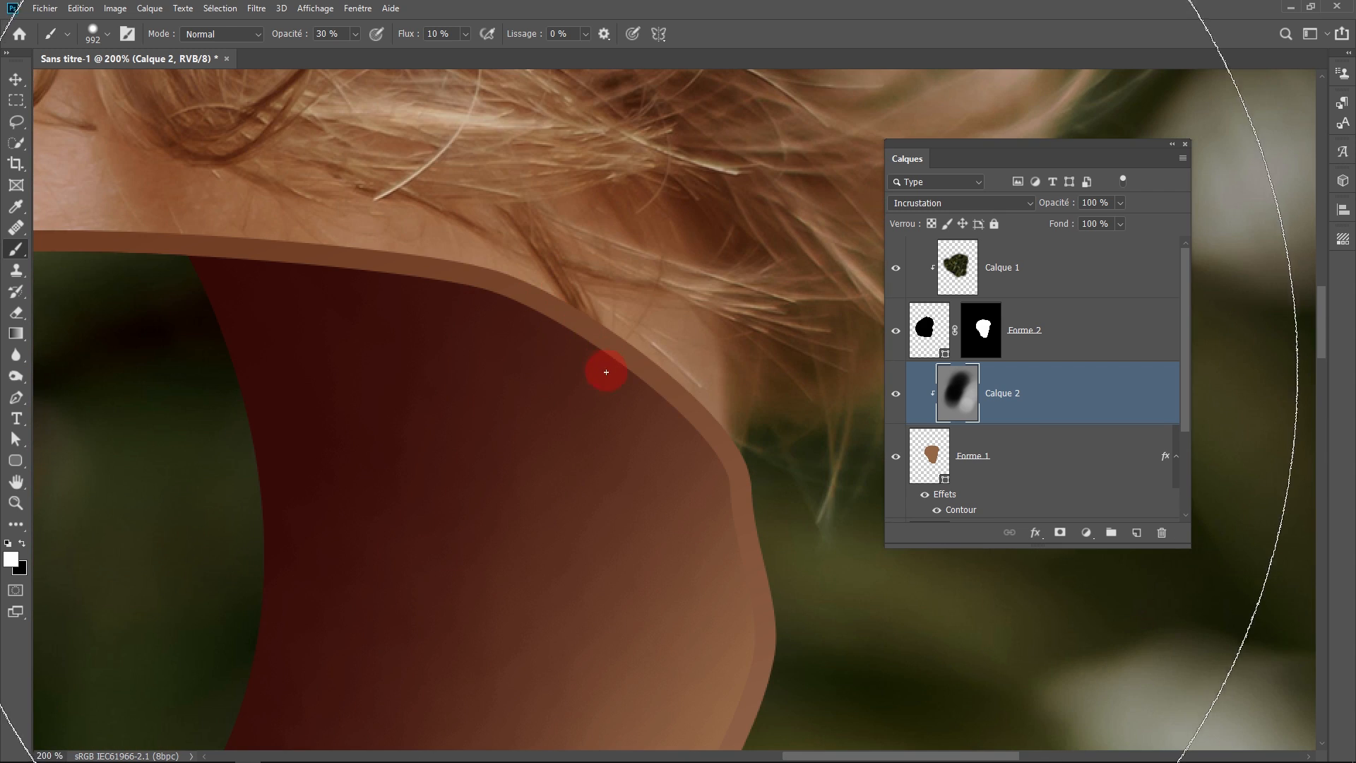
left_click(15, 100)
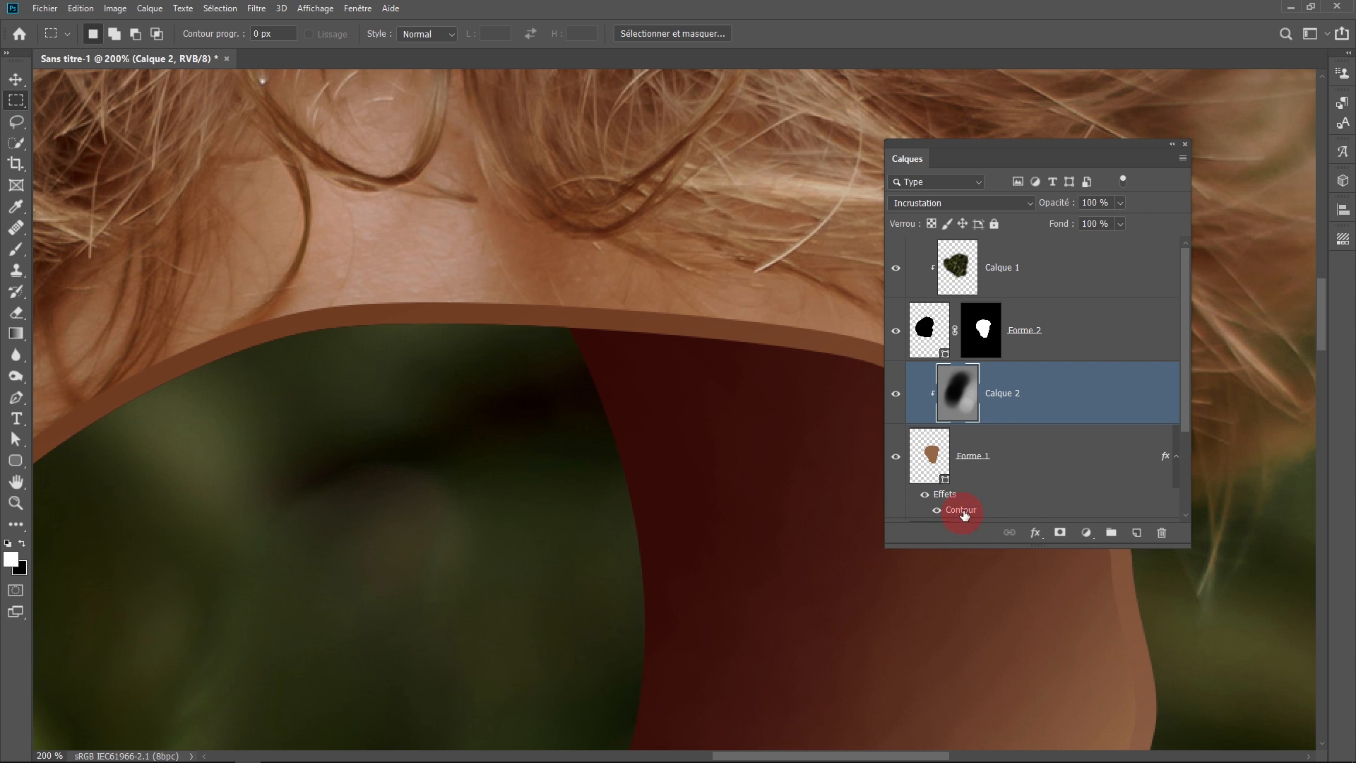
scroll(1063, 426, "down", 3)
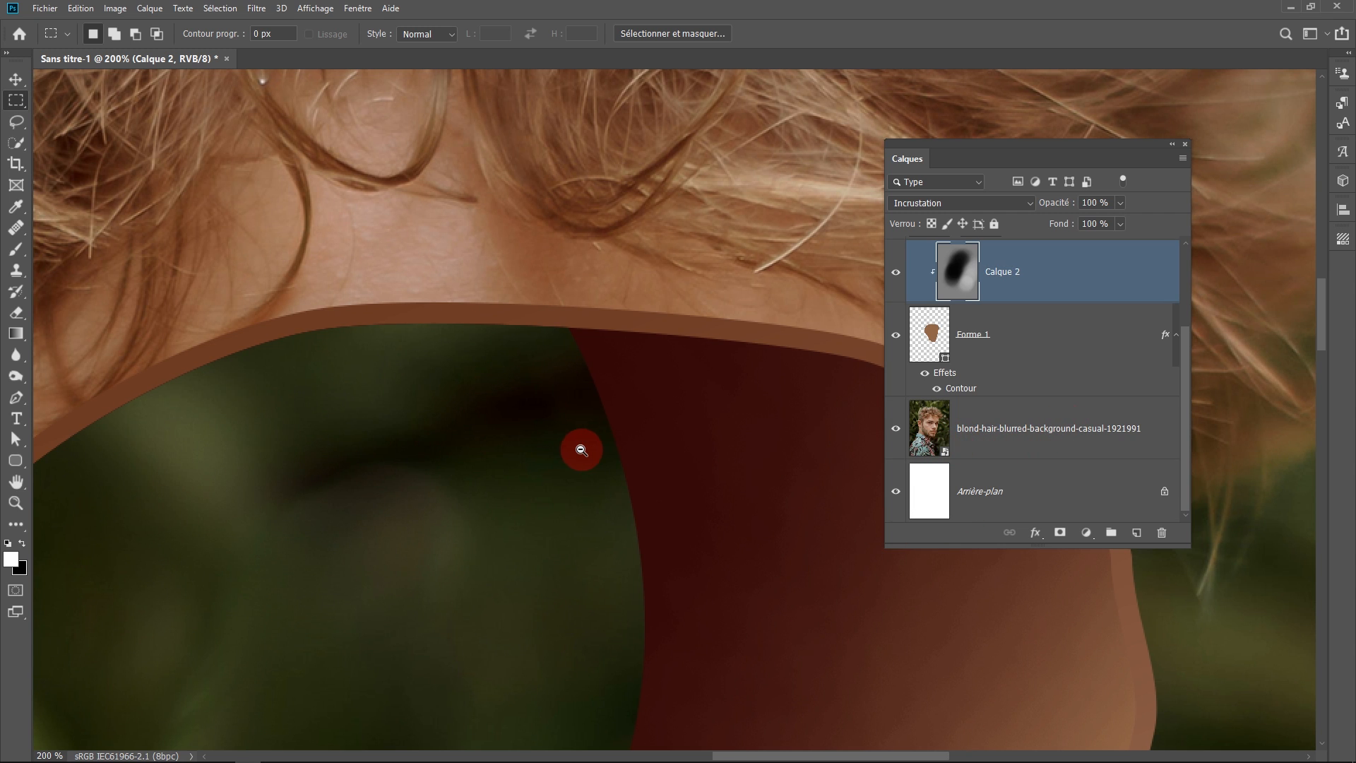
scroll(581, 450, "down", 3)
scroll(692, 463, "up", 2)
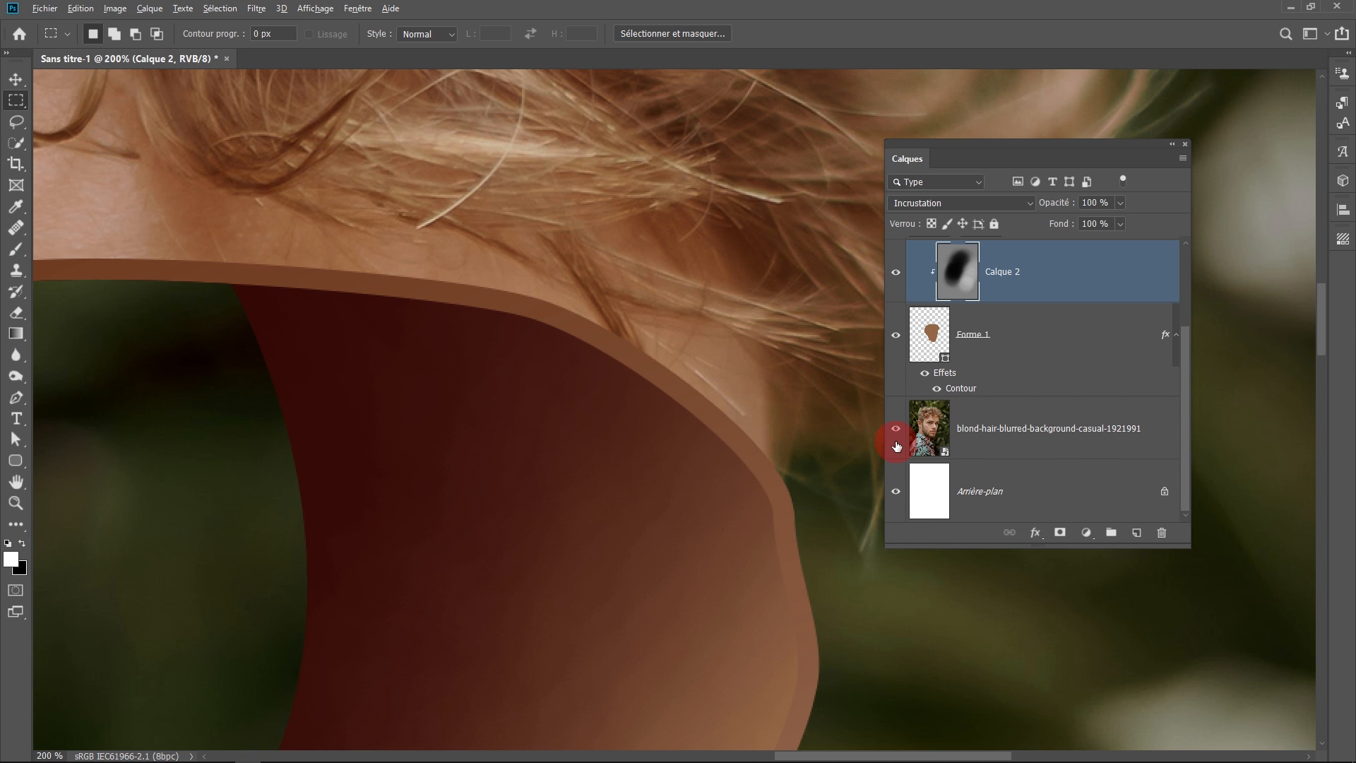
left_click(897, 444, "alt")
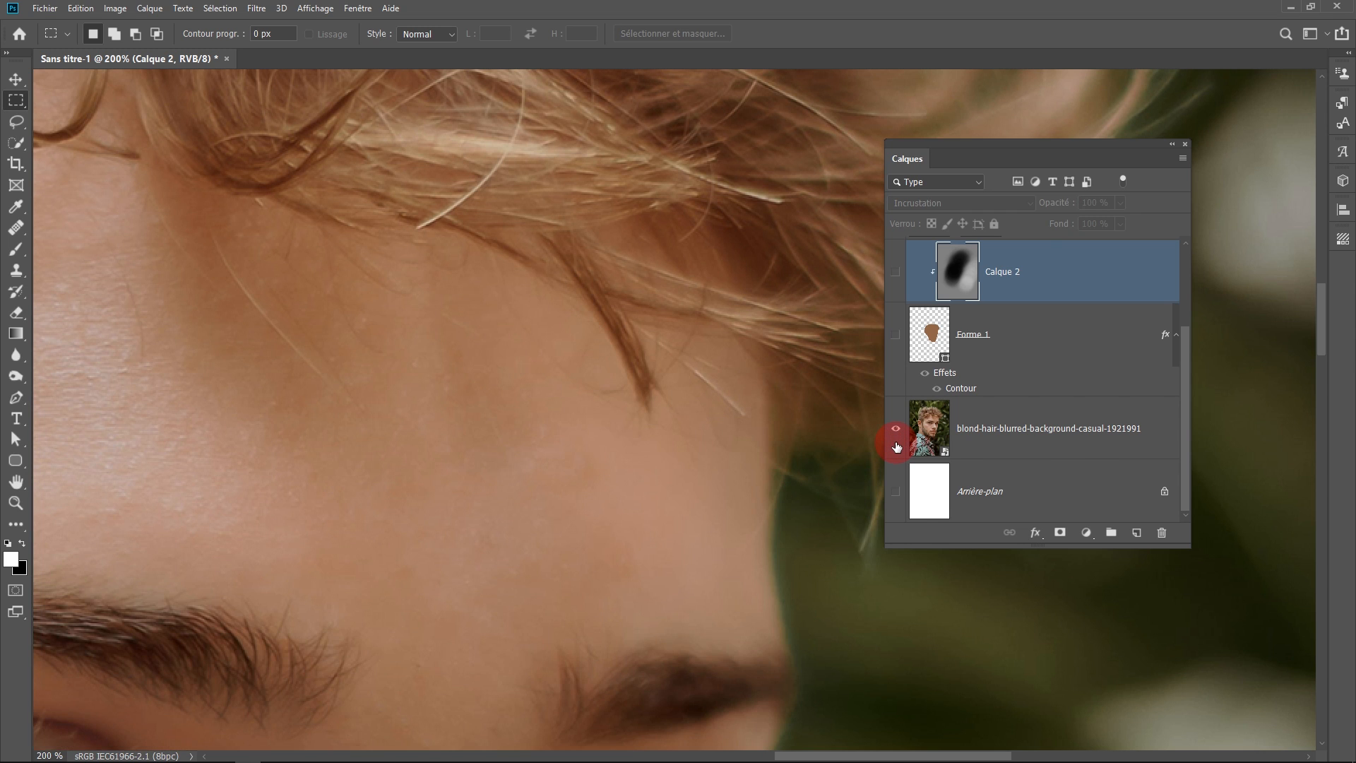
left_click(982, 445)
- Select the hair strands hanging over the forehead with Quick Selection and open the selection in Select and Mask
key("w")
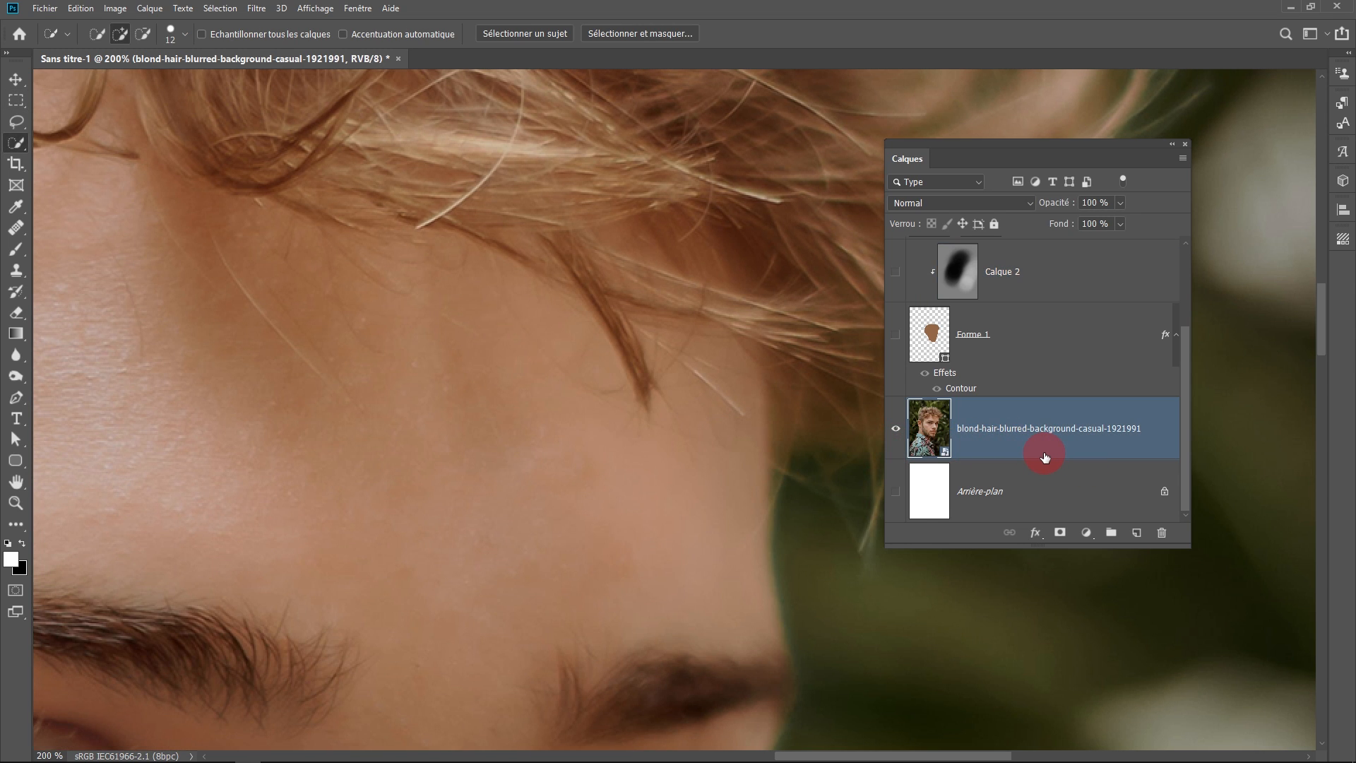
mouse_move(594, 278)
left_mouse_down()
mouse_move(645, 377)
mouse_move(652, 430)
mouse_move(544, 257)
mouse_move(689, 390)
mouse_move(595, 360)
mouse_move(704, 442)
left_mouse_up()
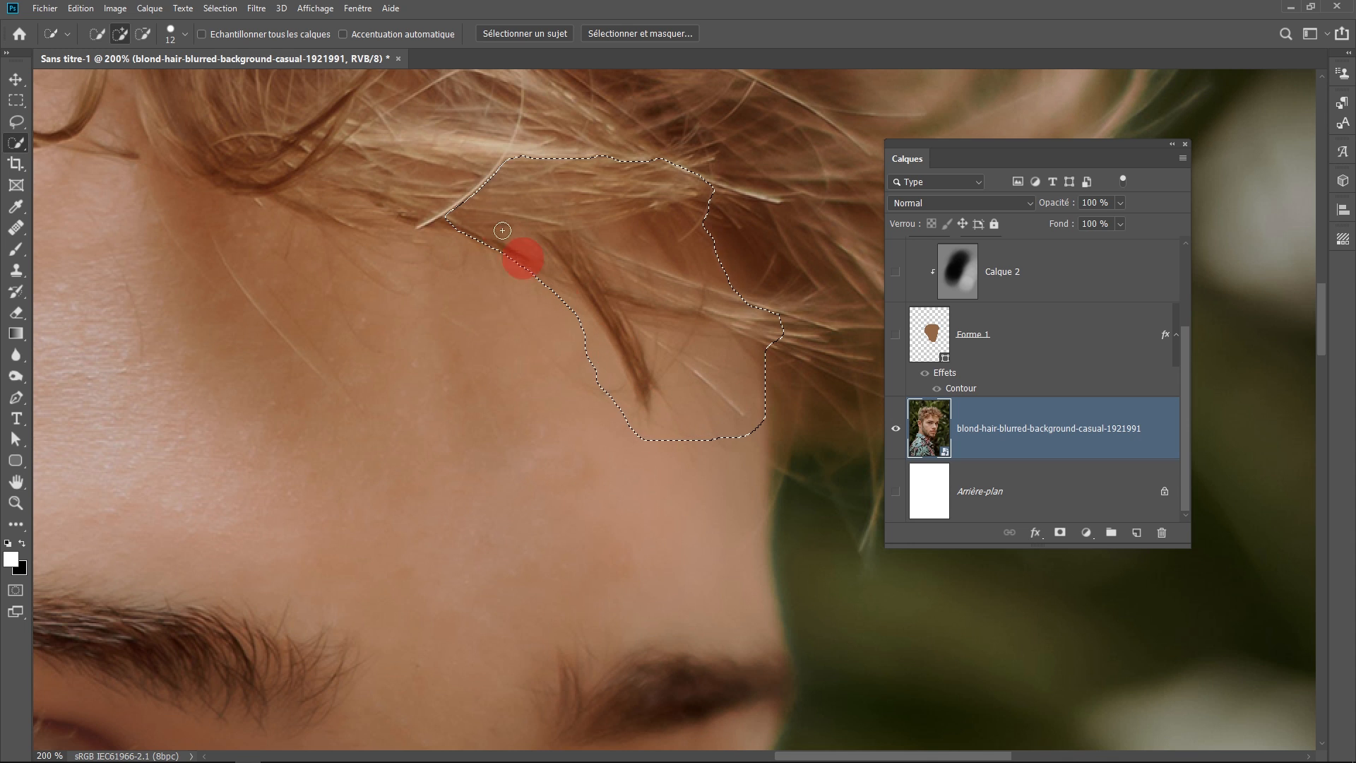
left_click(621, 33)
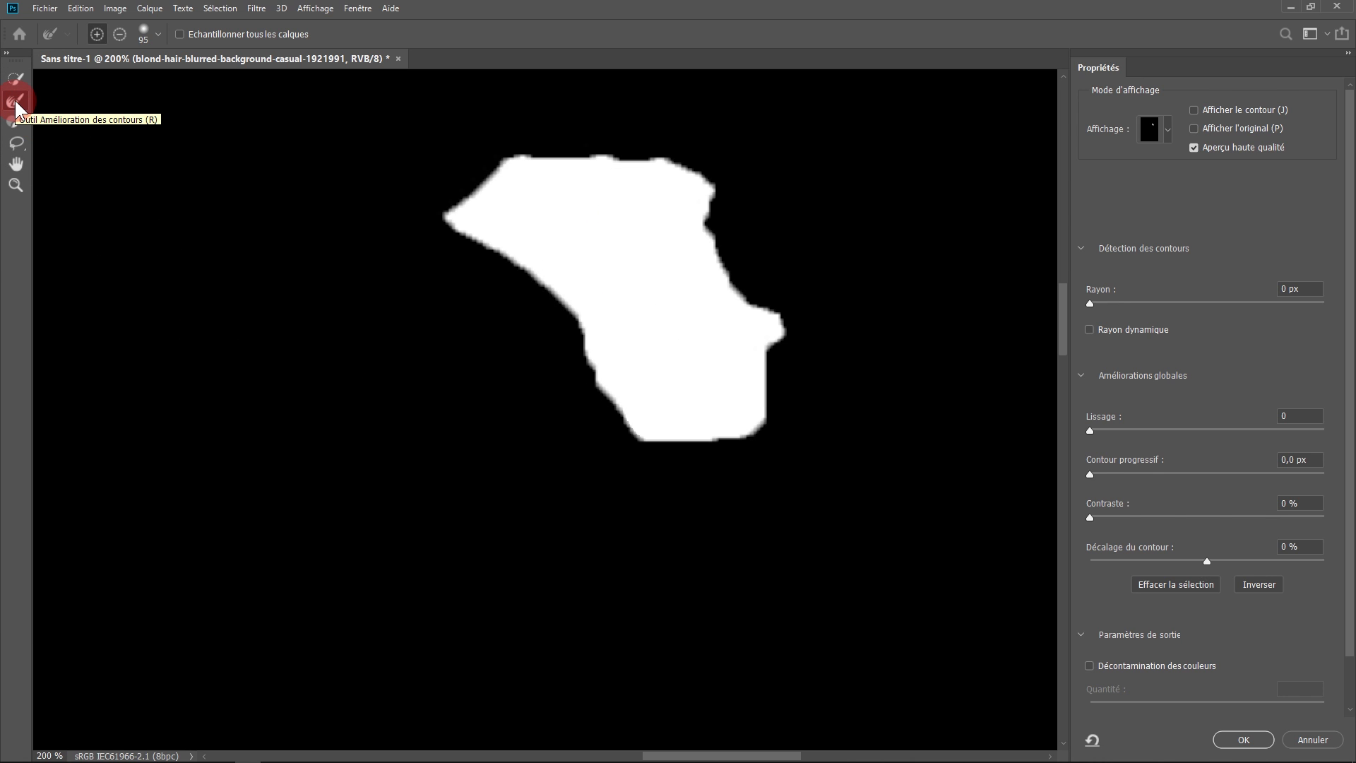
- Preview the selection in Incrustation view and brush its edges with Refine Edge around the strand tips and forehead skin
left_click(1152, 125)
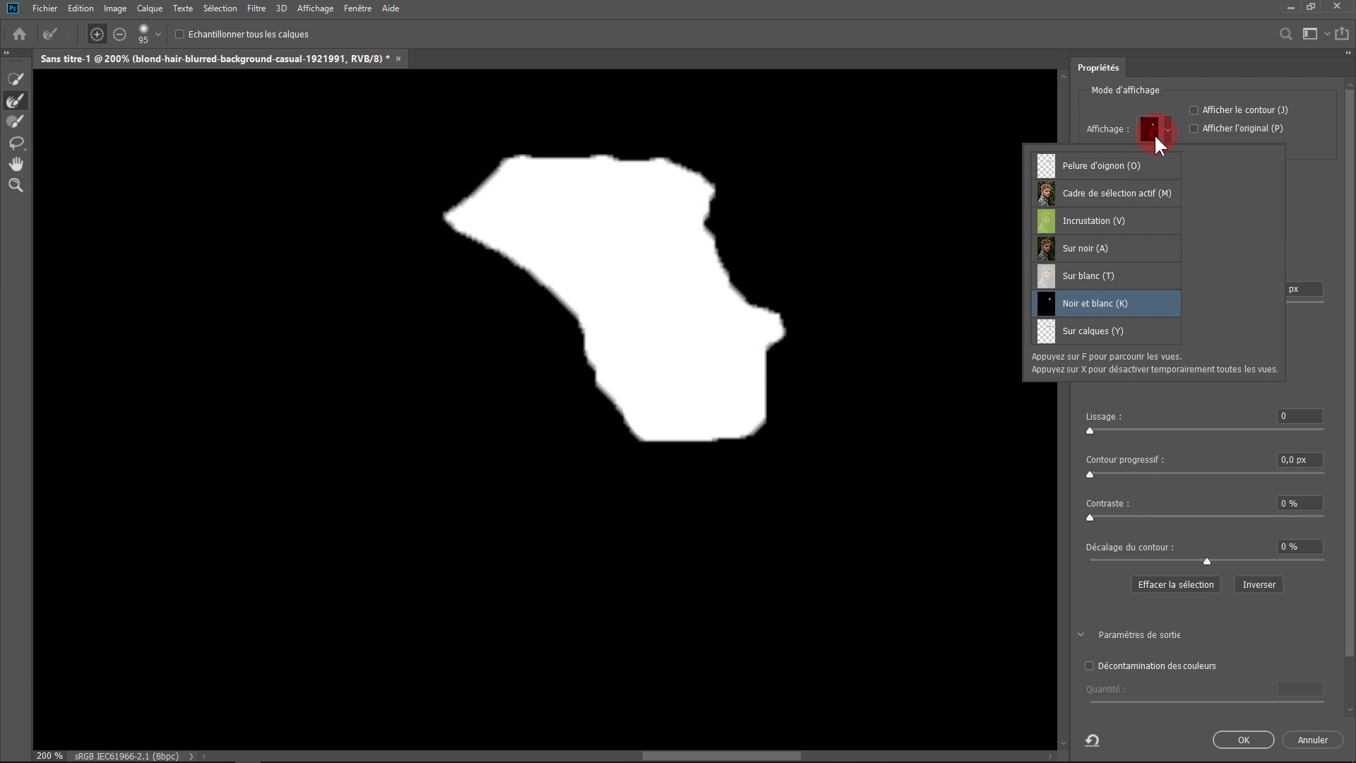
left_click(1102, 226)
mouse_move(675, 417)
left_mouse_down()
mouse_move(718, 438)
mouse_move(702, 369)
left_mouse_up()
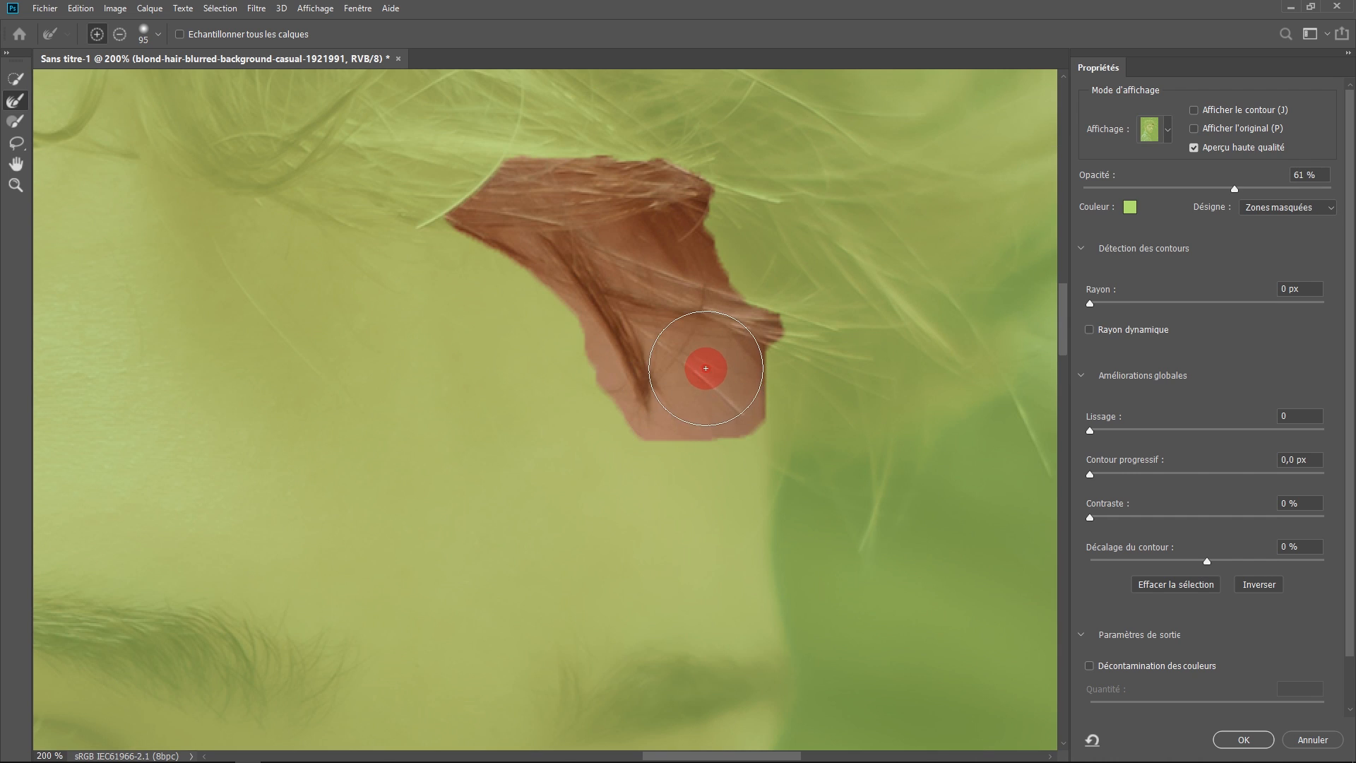
mouse_move(787, 318)
left_mouse_down()
mouse_move(763, 315)
mouse_move(796, 469)
mouse_move(698, 260)
mouse_move(769, 415)
left_mouse_up()
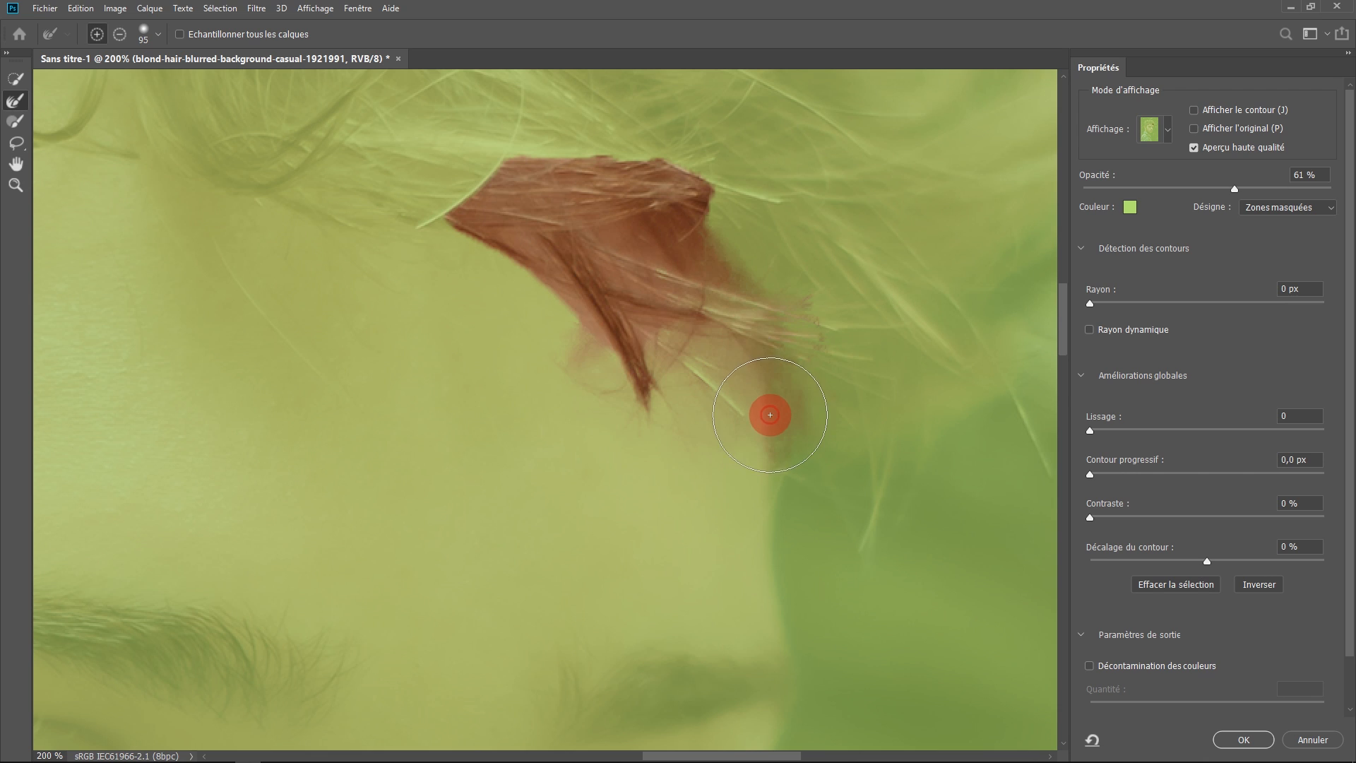
left_click_drag(565, 366, 590, 460)
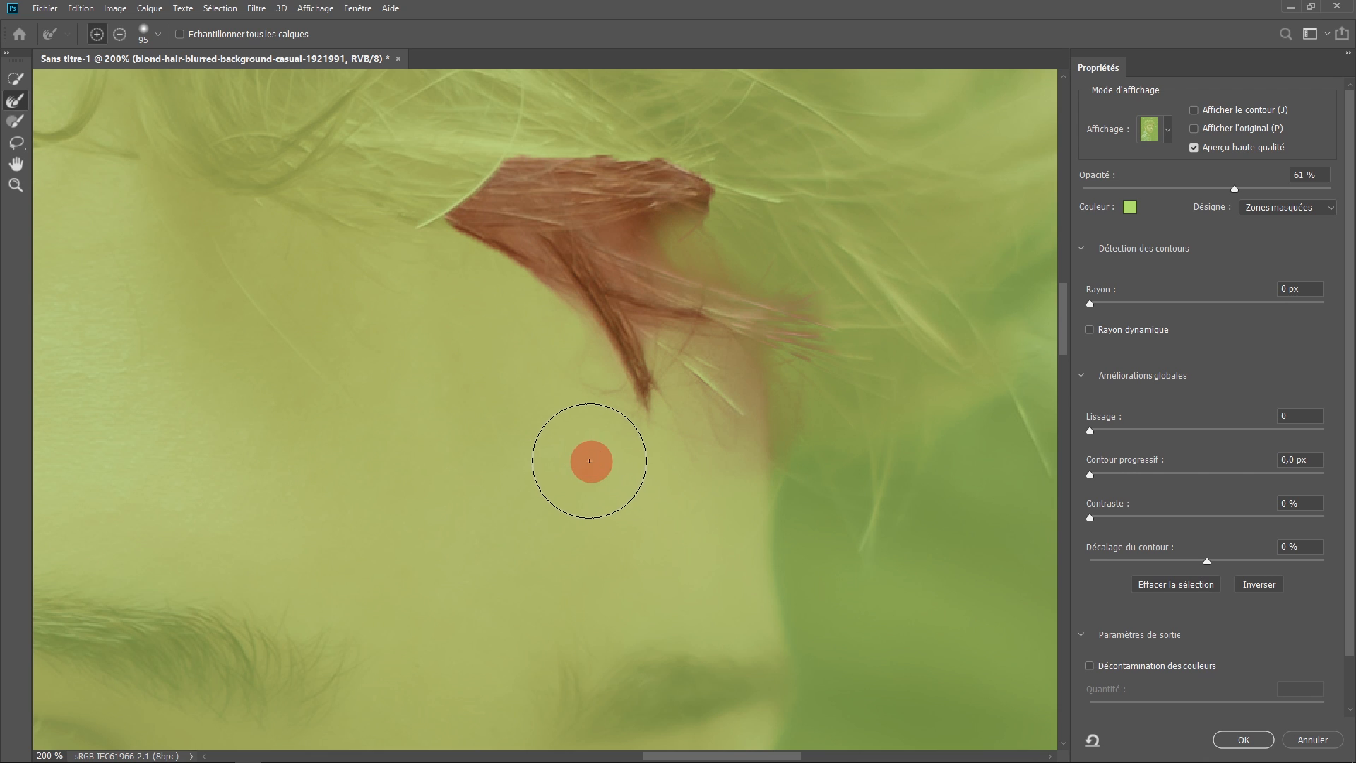
- Preview the refined hair selection in Noir et blanc view and set its edge contrast to 18%
left_click(1159, 130)
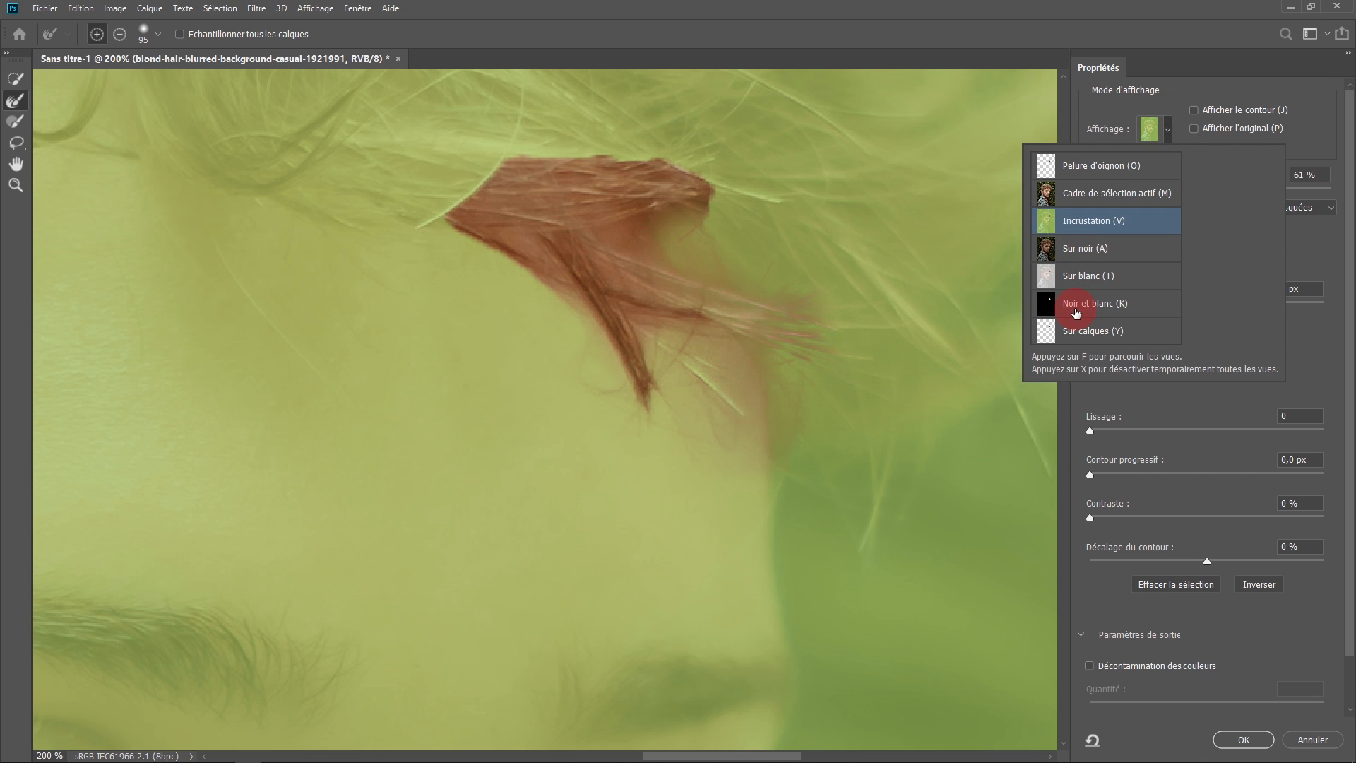
left_click(1075, 303)
left_click(1132, 518)
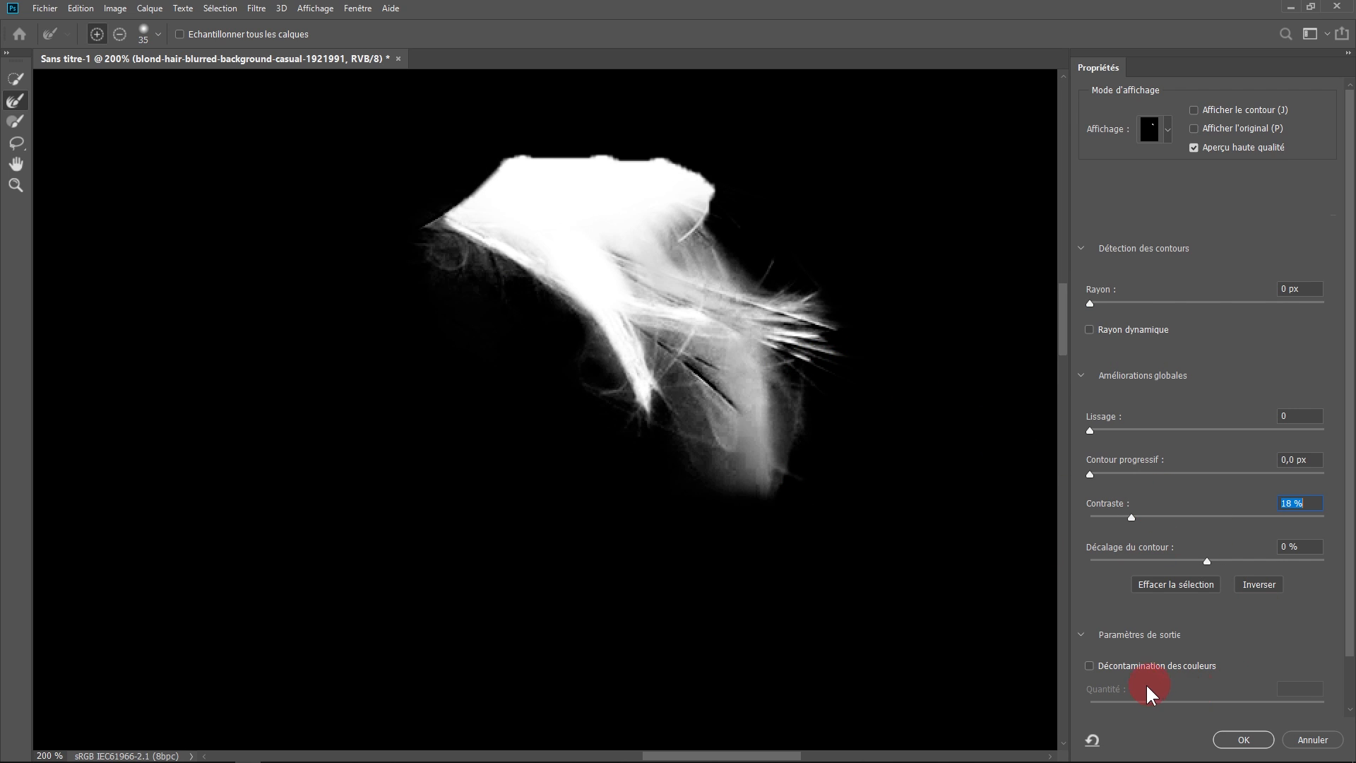
- Output the refined hair edges from Select and Mask as a selection (Sélection) and apply it
scroll(1242, 646, "down", 2)
left_click(1194, 670)
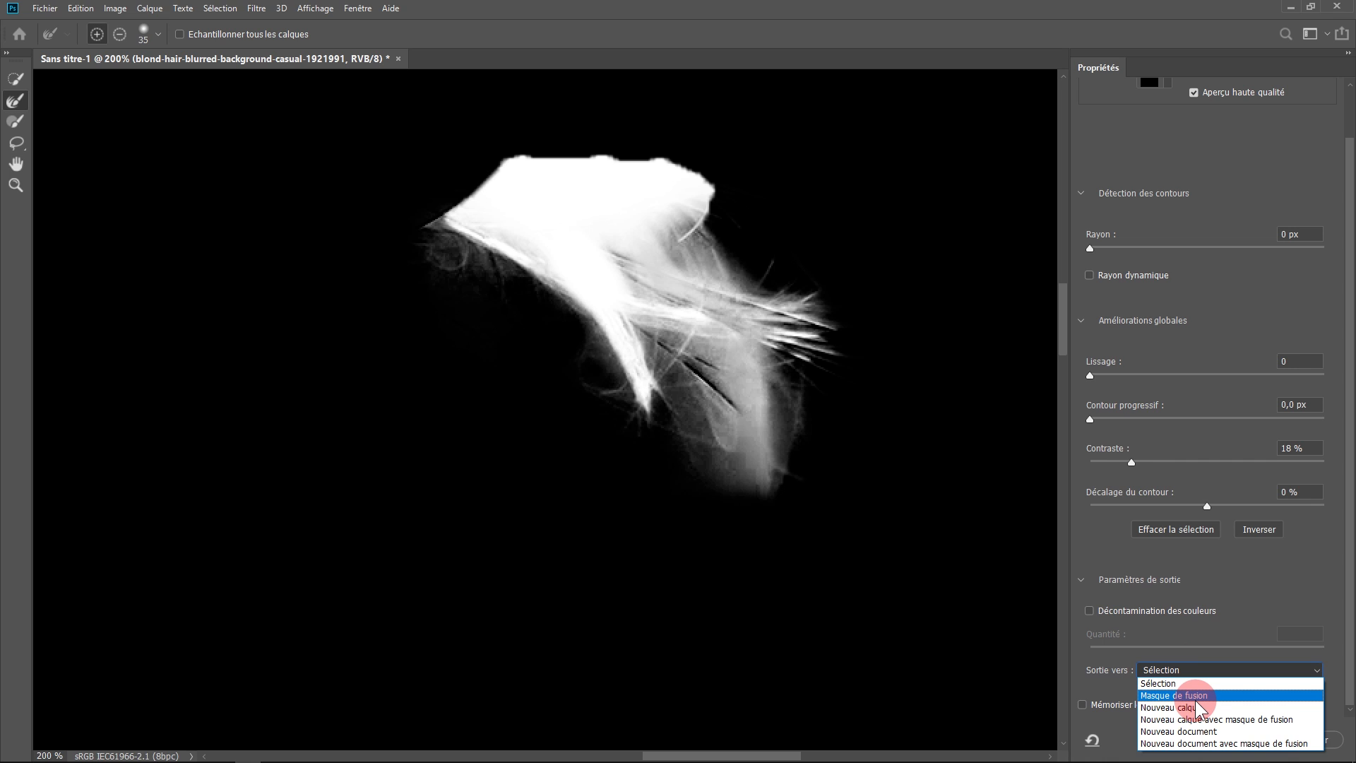
left_click(1212, 682)
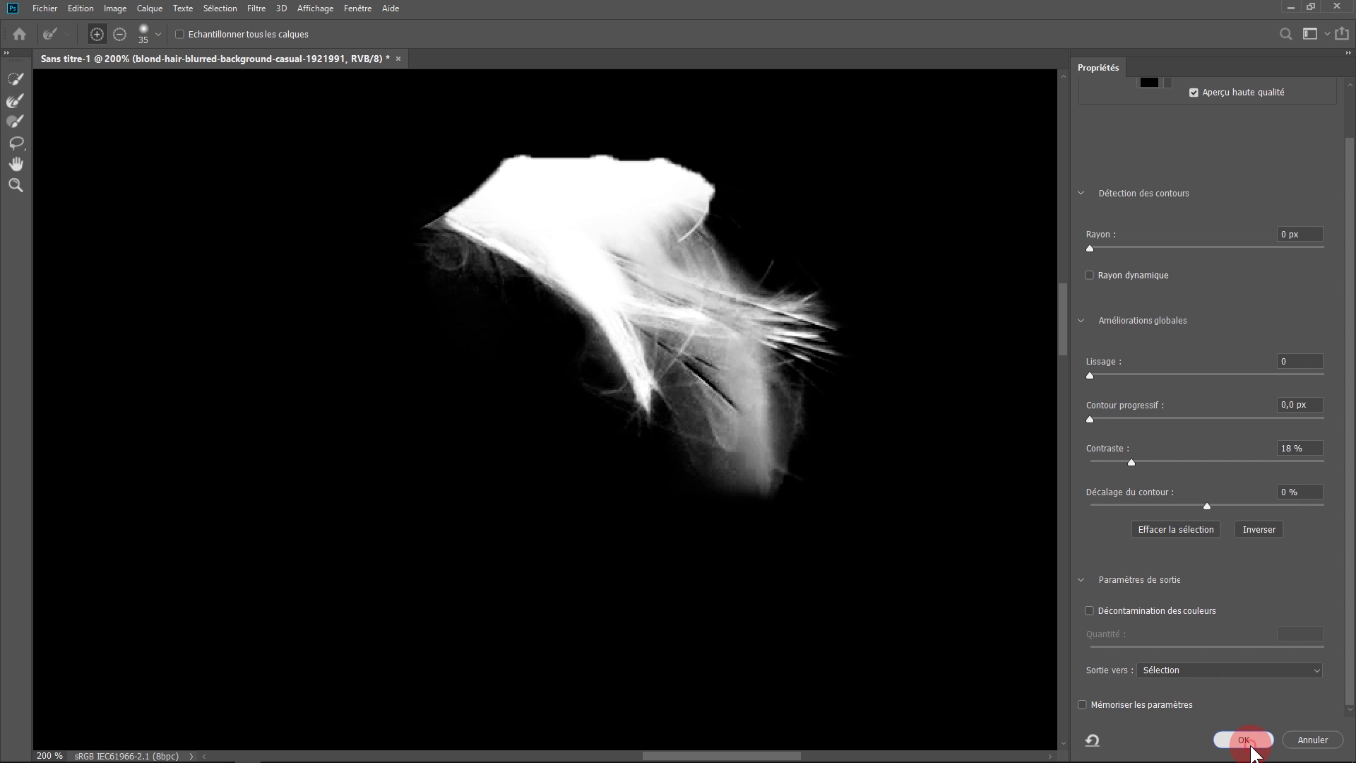
left_click(1244, 740)
- Copy the selected hair strands from the portrait to a new layer and move it to the top of the layer stack
left_click(1018, 451)
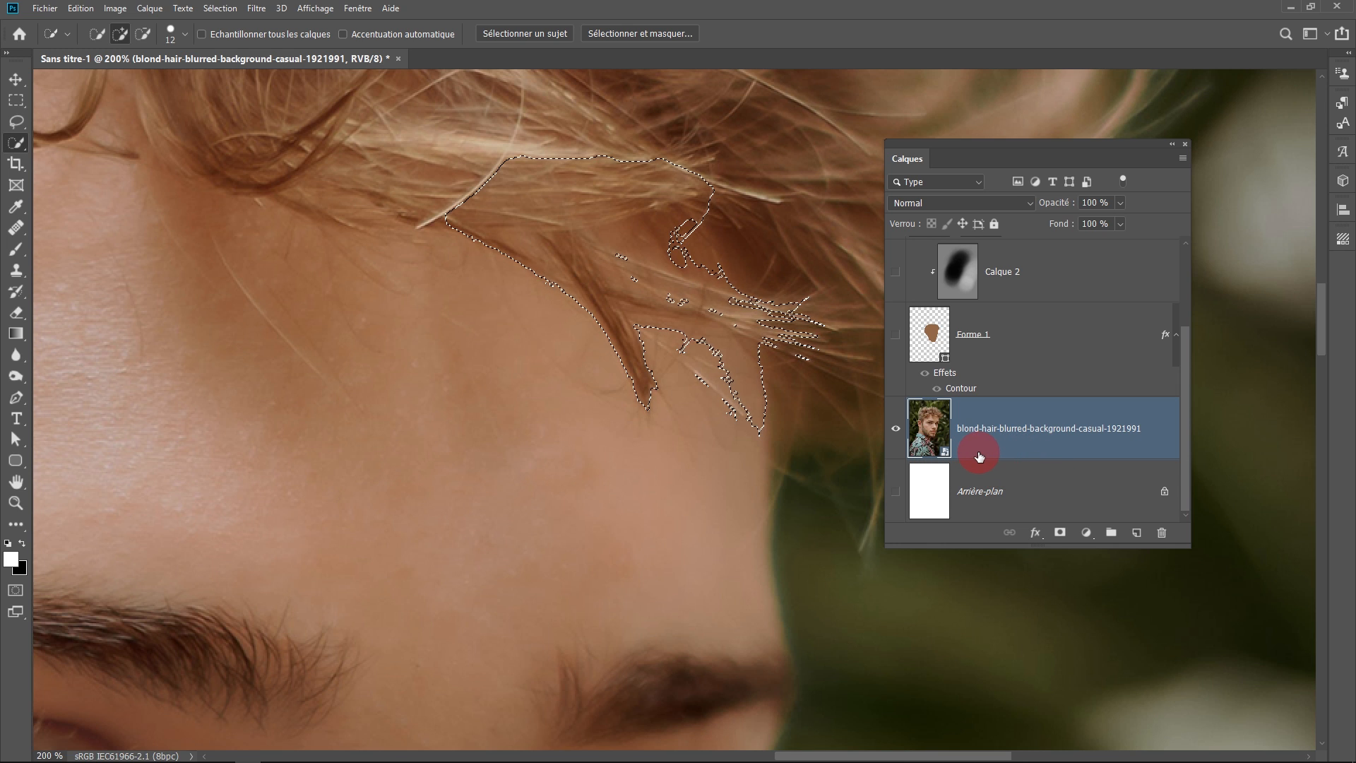
key("ctrl+j")
left_click_drag(1008, 445, 1024, 235)
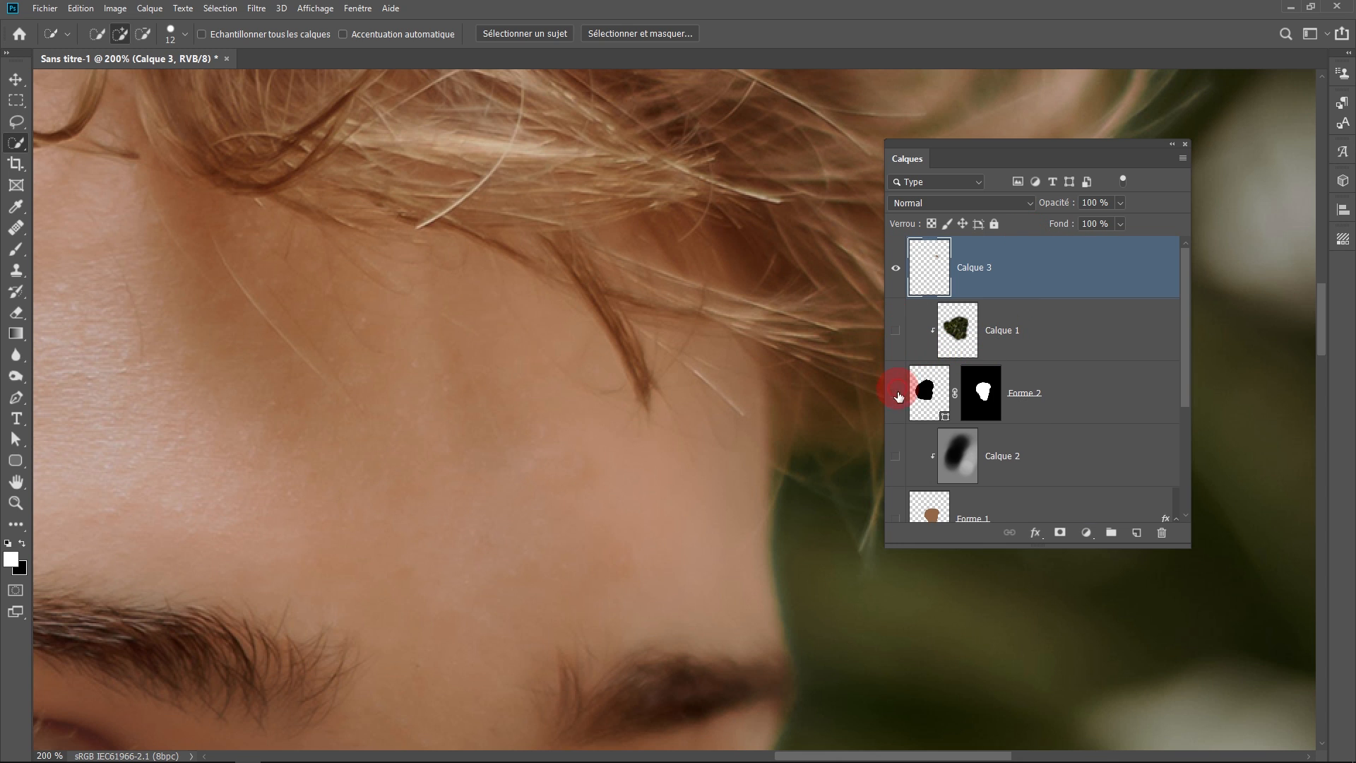
- Make the hidden tunnel shape and shading layers visible again and check the hair strands over the opening's upper rim
mouse_move(902, 365)
left_mouse_down()
mouse_move(896, 505)
mouse_move(944, 450)
left_mouse_up()
left_click(585, 367)
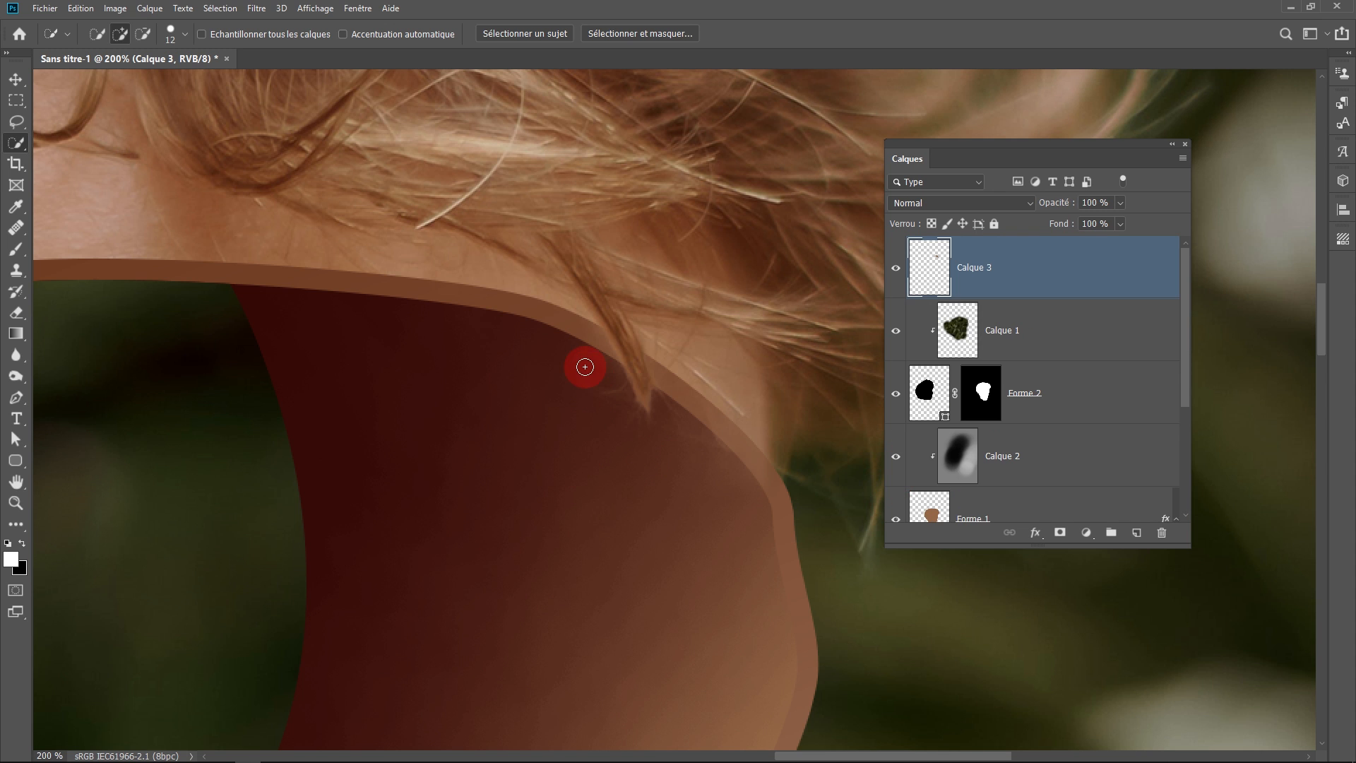
mouse_move(627, 390)
left_mouse_down()
mouse_move(669, 426)
mouse_move(697, 427)
mouse_move(693, 414)
mouse_move(946, 288)
left_mouse_up()
mouse_move(749, 432)
left_mouse_down()
mouse_move(629, 415)
mouse_move(781, 445)
mouse_move(721, 412)
mouse_move(684, 417)
left_mouse_up()
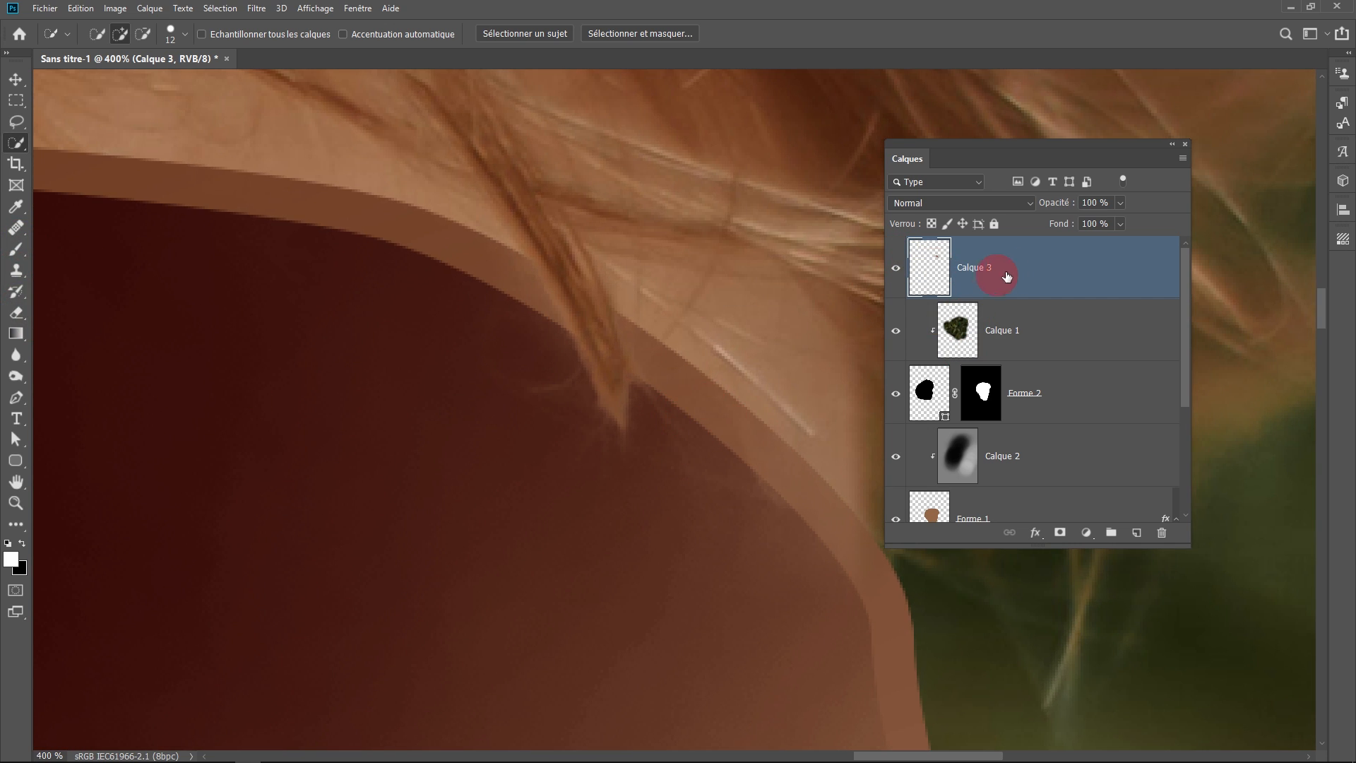
- Mask the copied hair layer and fade the strands and leftover skin over the rim with a black brush at 30% opacity and 10% flow
left_click(1060, 534)
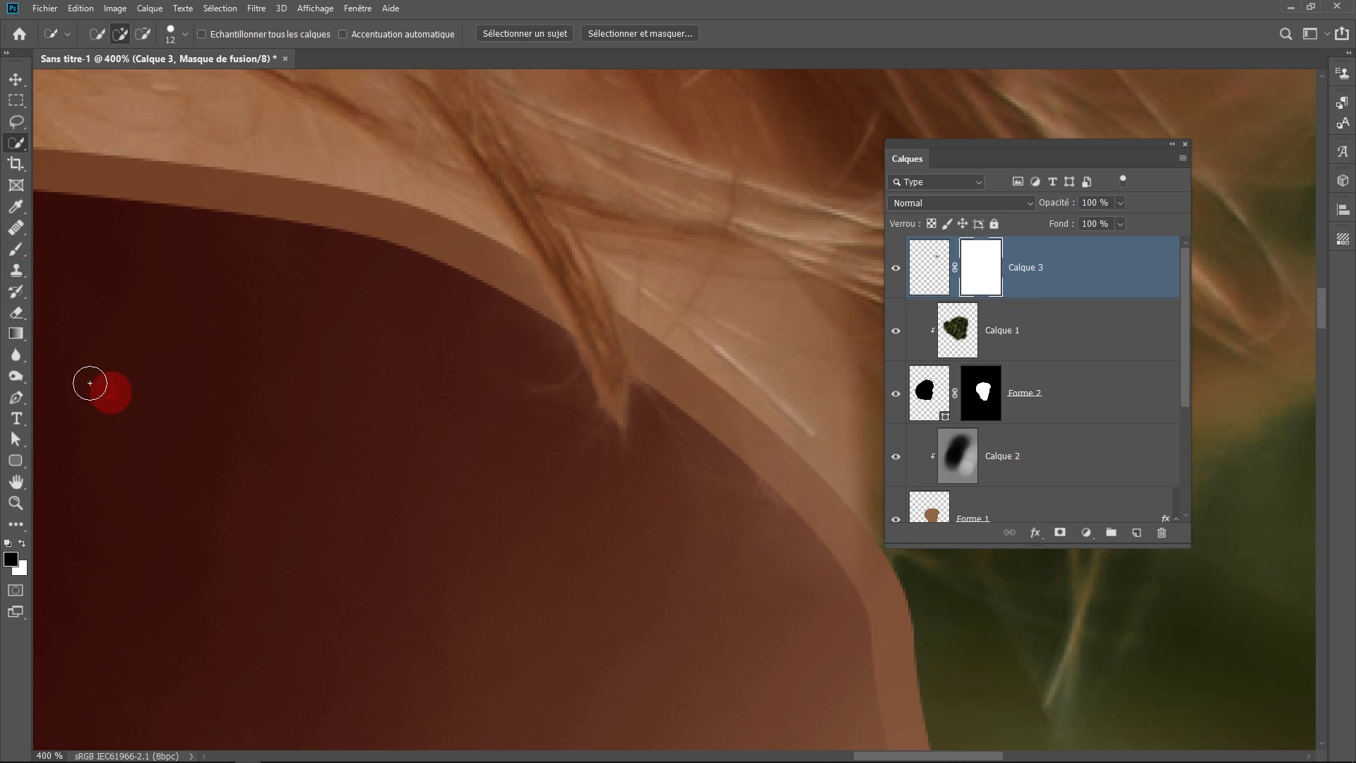
left_click(15, 249)
key("x")
left_click_drag(535, 436, 575, 478)
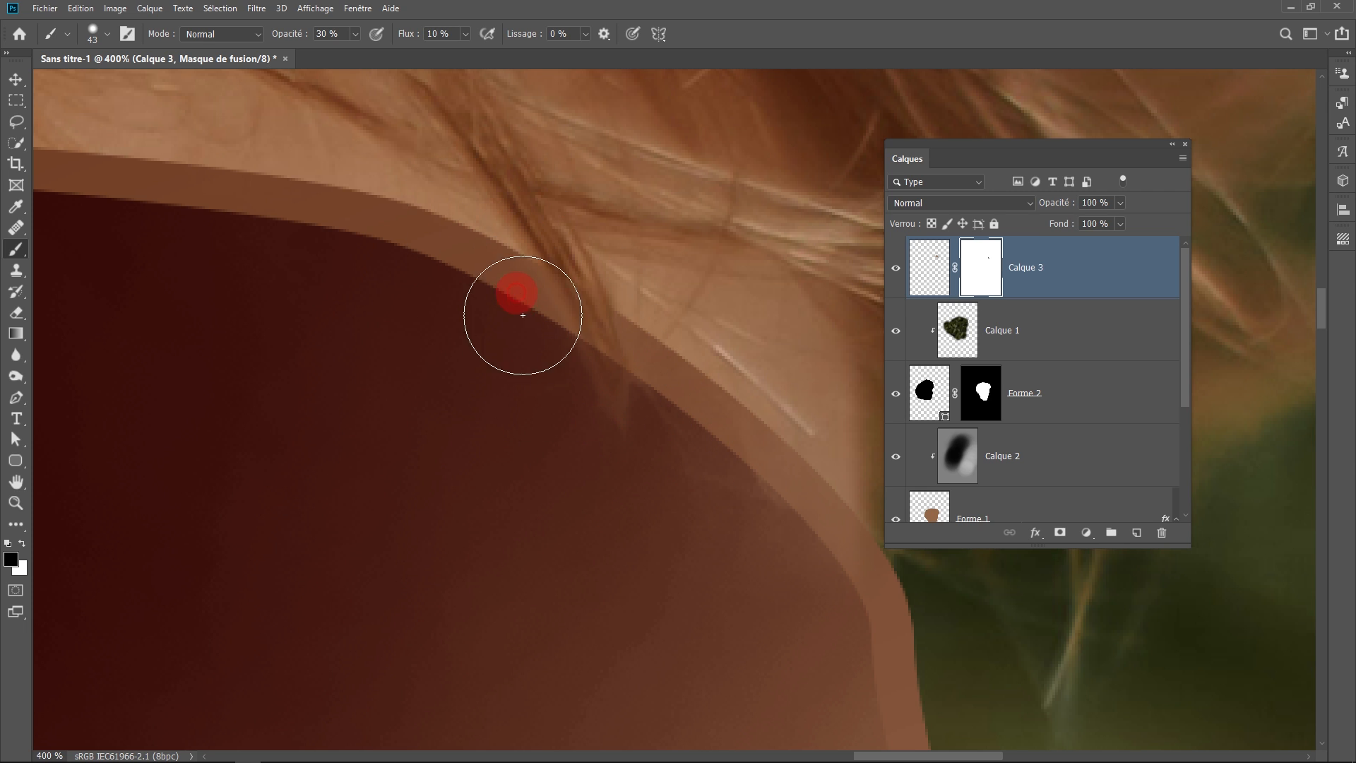
mouse_move(786, 600)
left_mouse_down()
mouse_move(700, 411)
mouse_move(555, 205)
mouse_move(478, 230)
left_mouse_up()
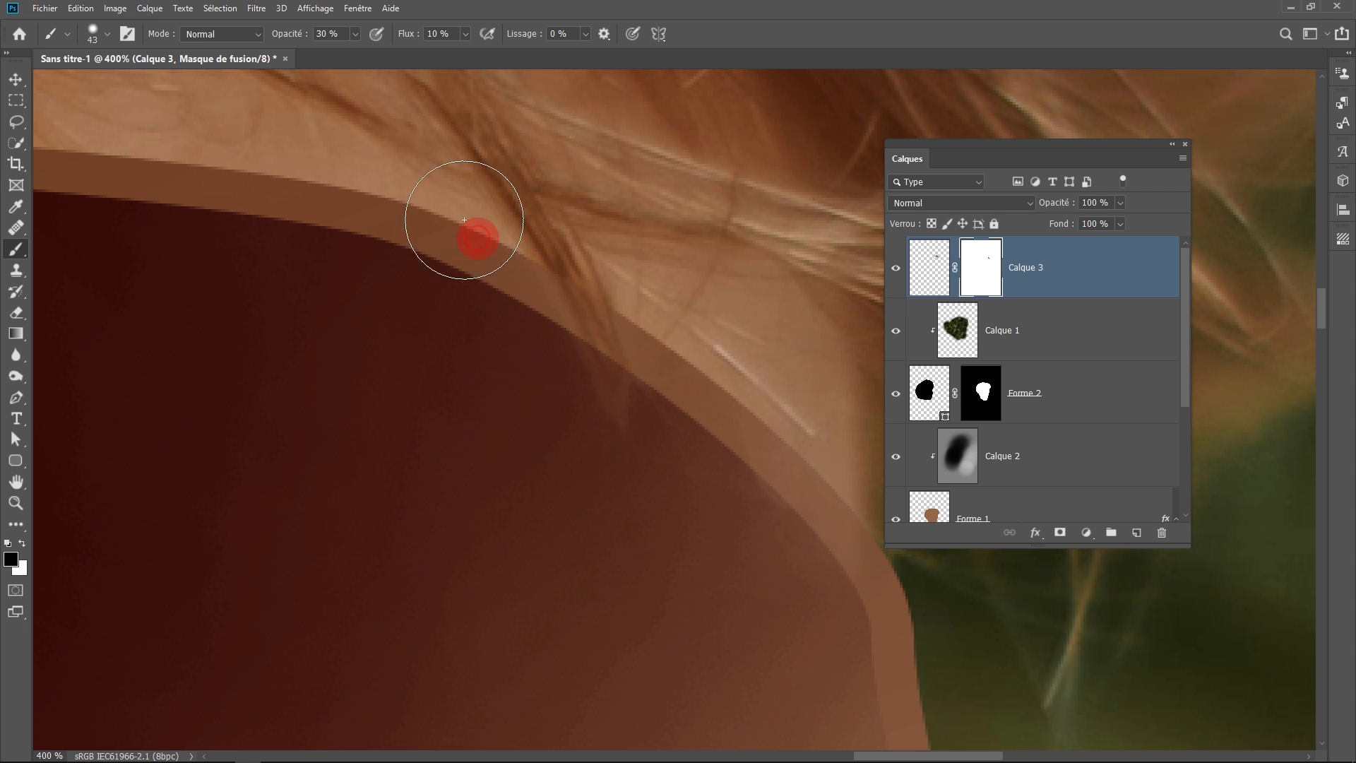
- Inspect the opening's rim from the hairline down to the bearded chin for edges that look too sharp
scroll(597, 537, "down", 2)
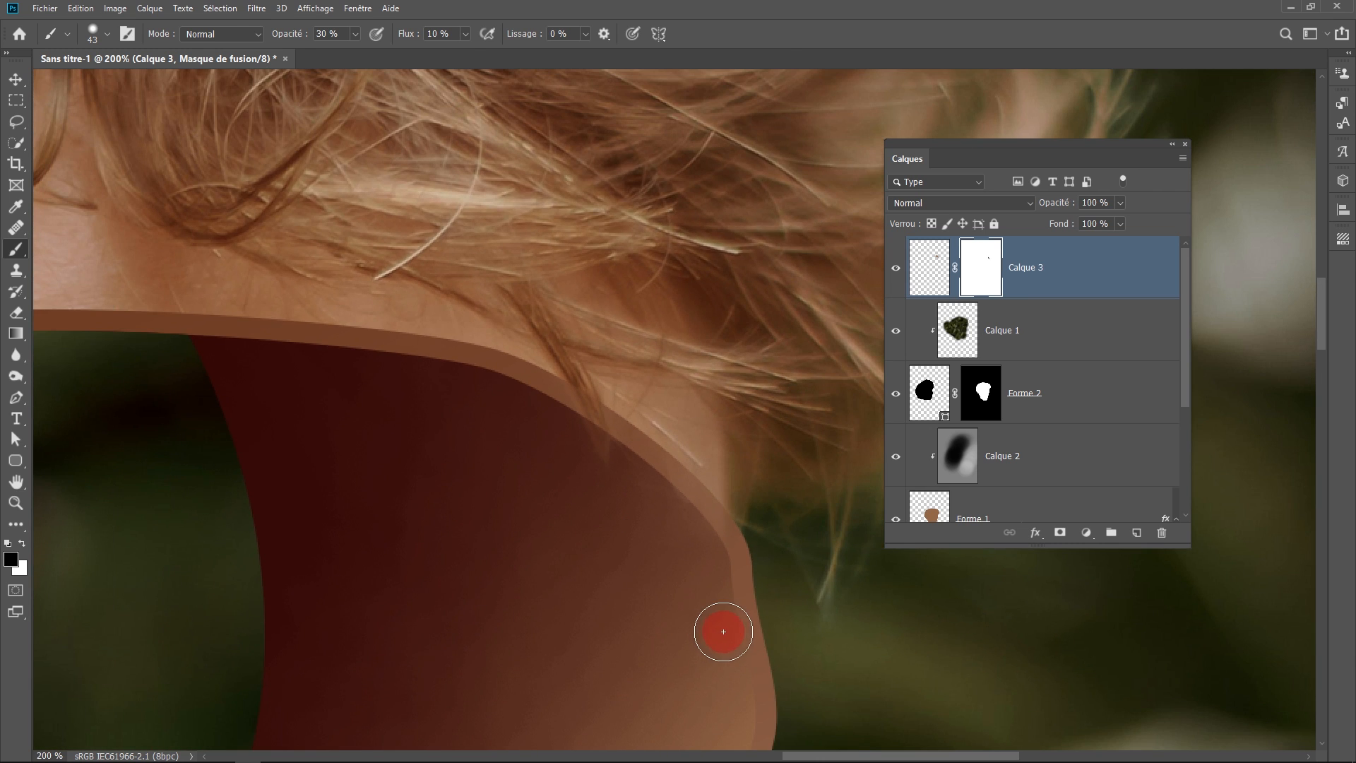
mouse_move(646, 543)
left_mouse_down()
mouse_move(739, 451)
mouse_move(388, 287)
mouse_move(166, 385)
mouse_move(191, 464)
left_mouse_up()
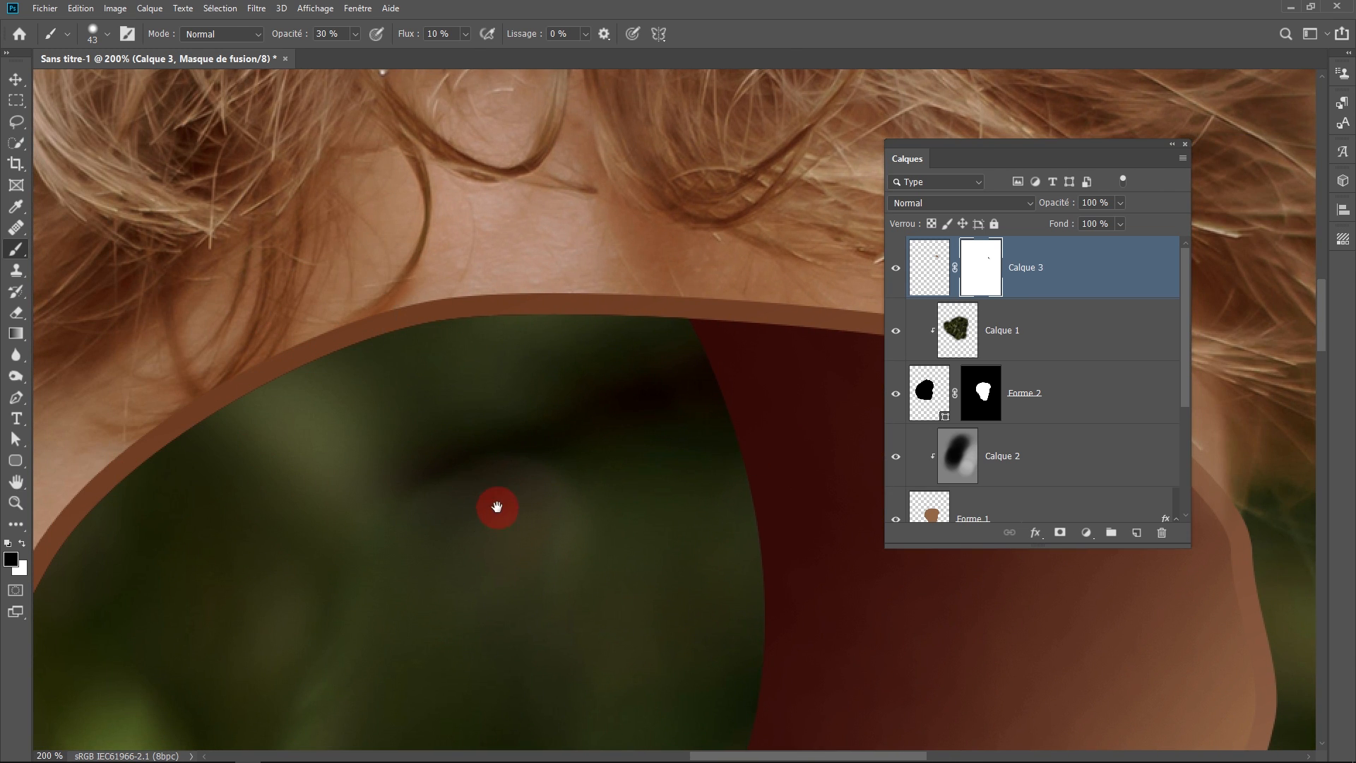
scroll(501, 503, "down", 2)
scroll(452, 487, "up", 2)
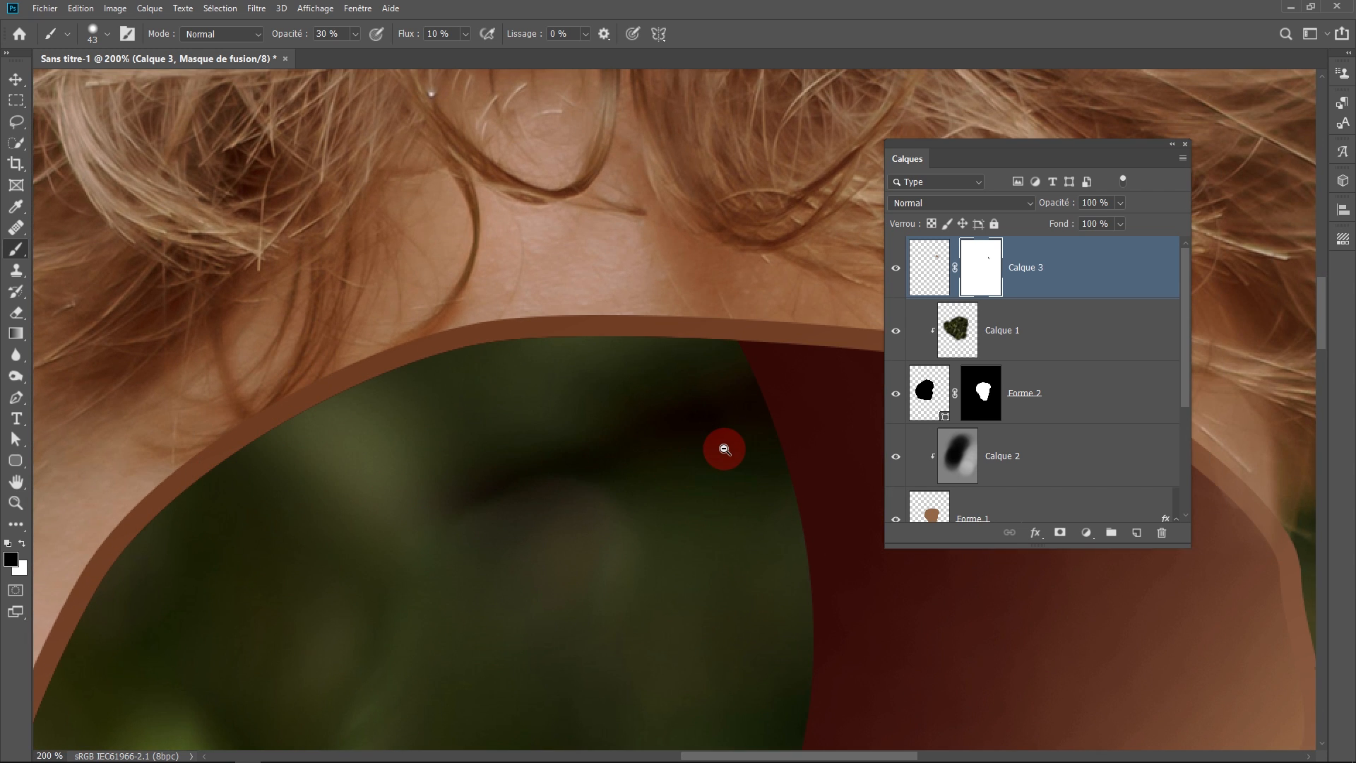
scroll(721, 458, "down", 2)
left_click_drag(718, 463, 500, 237)
left_click_drag(546, 419, 491, 244)
left_click_drag(603, 435, 617, 241)
left_click_drag(550, 530, 549, 459)
scroll(548, 460, "up", 3)
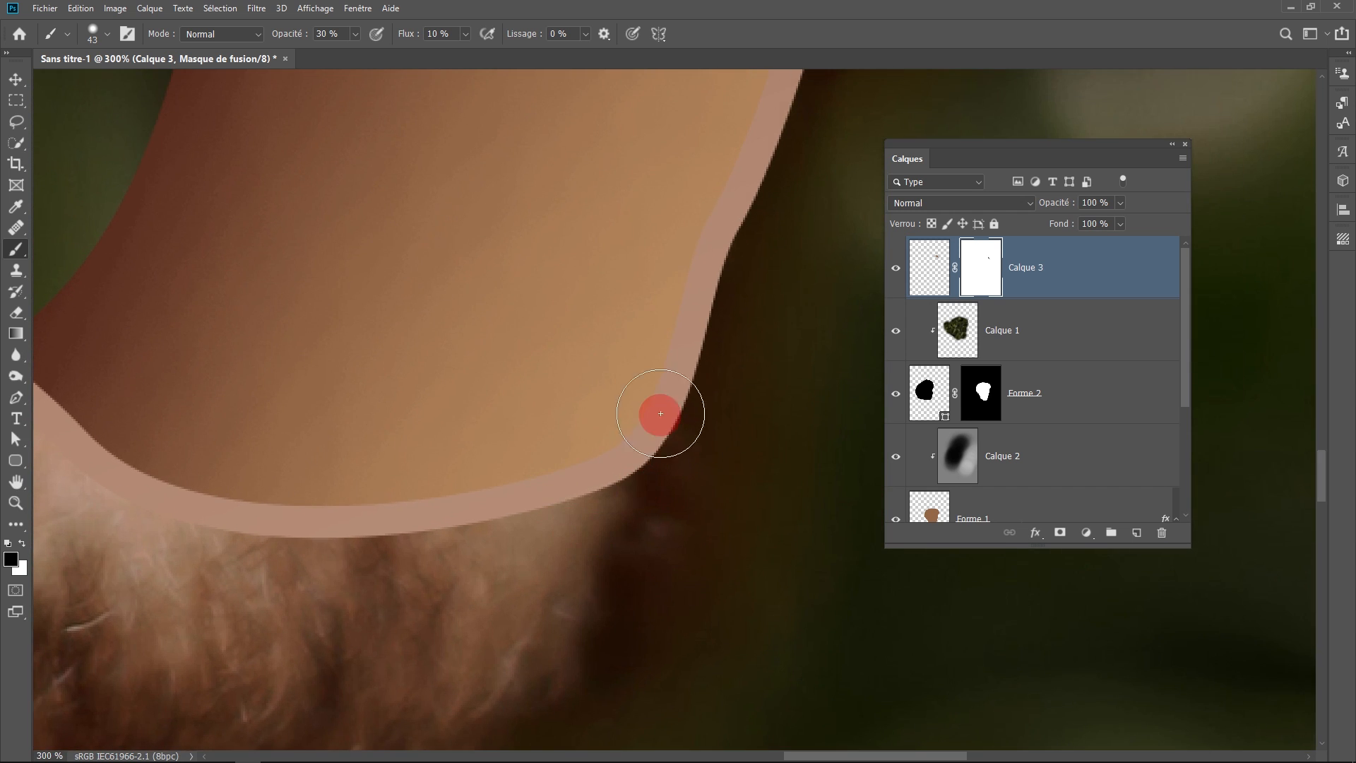
left_click_drag(263, 493, 579, 492)
left_click_drag(418, 383, 581, 504)
left_click_drag(418, 240, 449, 400)
scroll(556, 413, "down", 1)
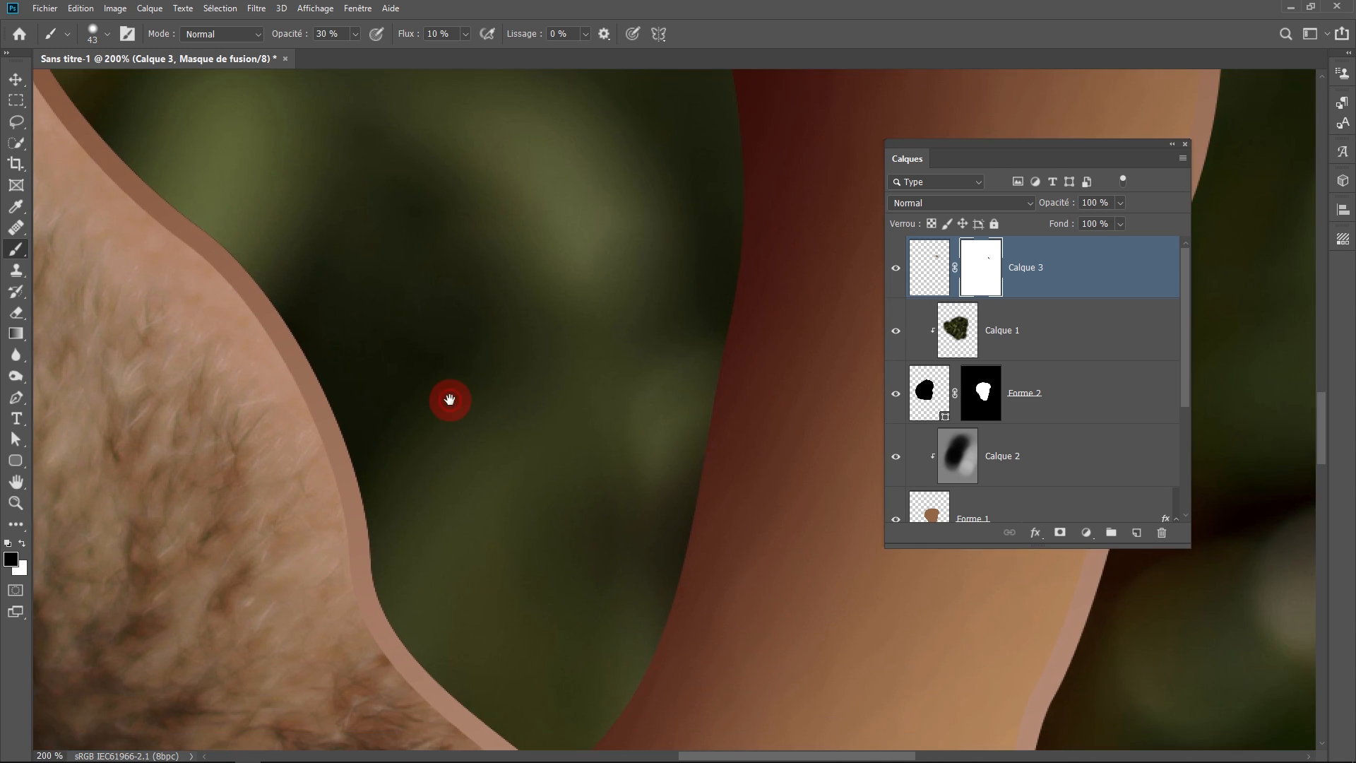
scroll(509, 294, "down", 3)
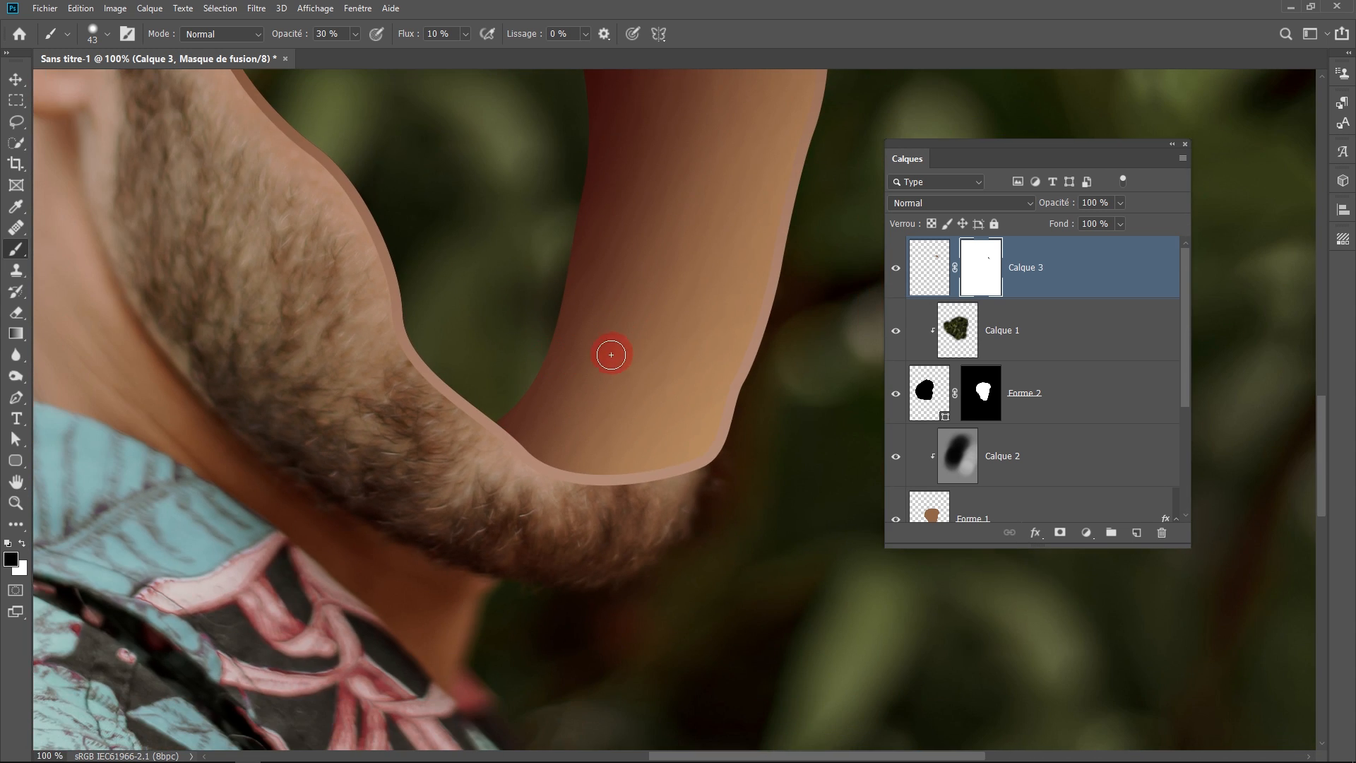
- Convert the Forme 1 shape and its clipped shading layer Calque 2 into a single smart object
scroll(997, 453, "down", 2)
left_click(895, 396)
left_click(896, 396)
left_click(896, 395)
left_click(897, 396)
left_click(910, 395)
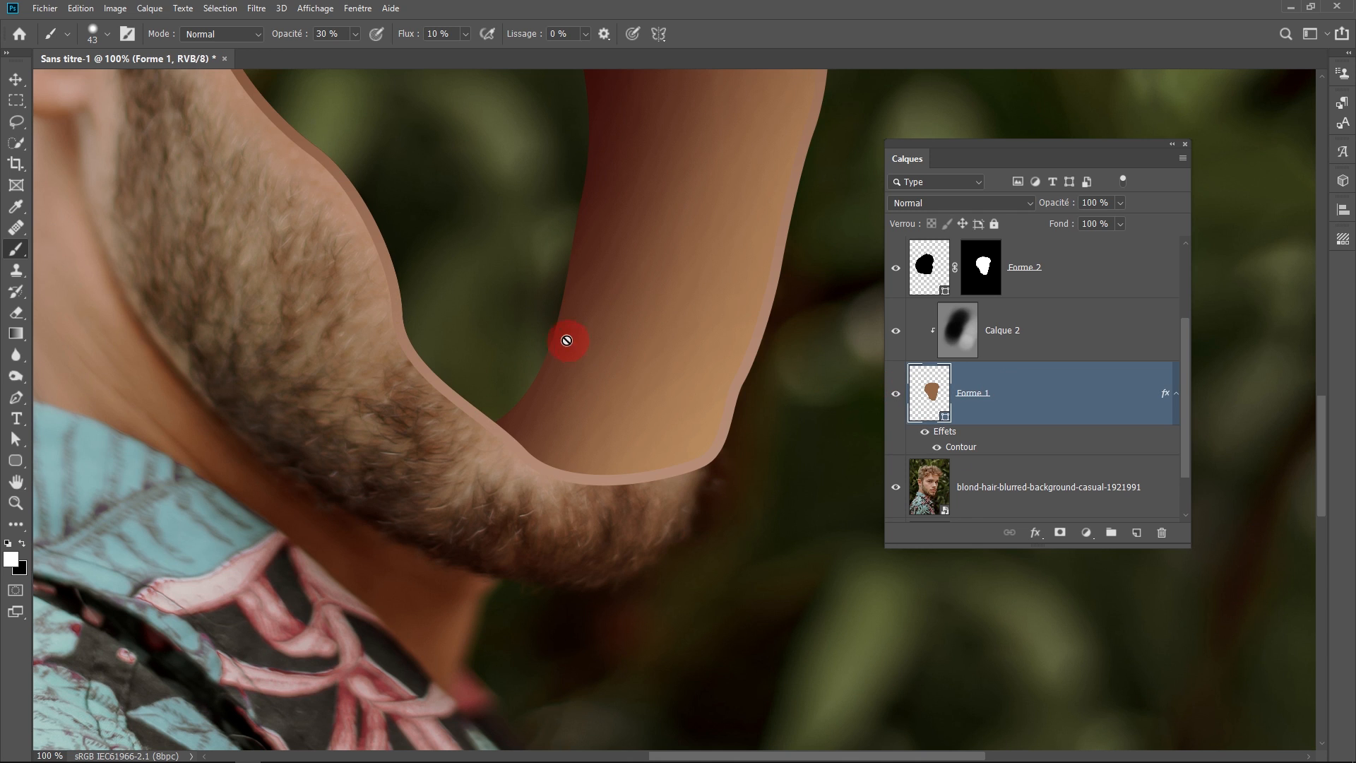
left_click_drag(566, 336, 554, 400)
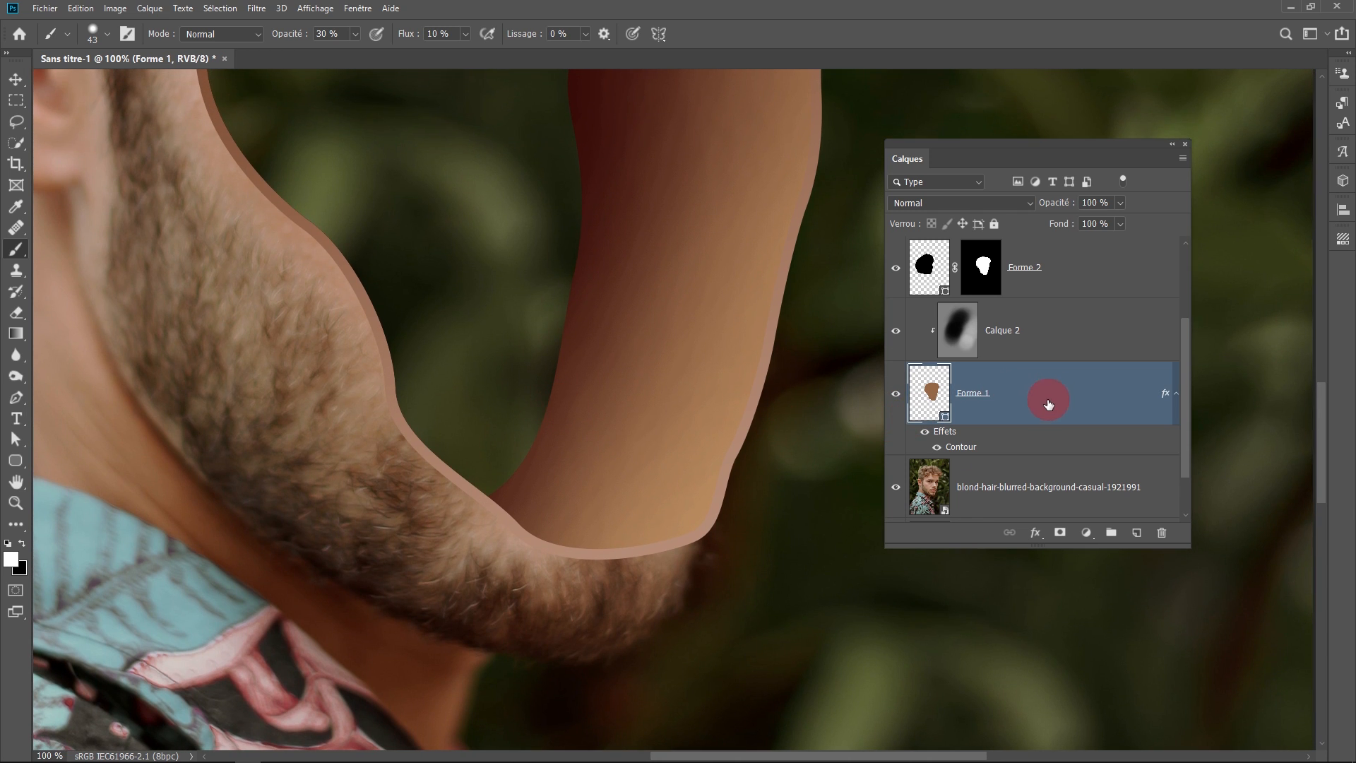
left_click(1050, 343, "ctrl")
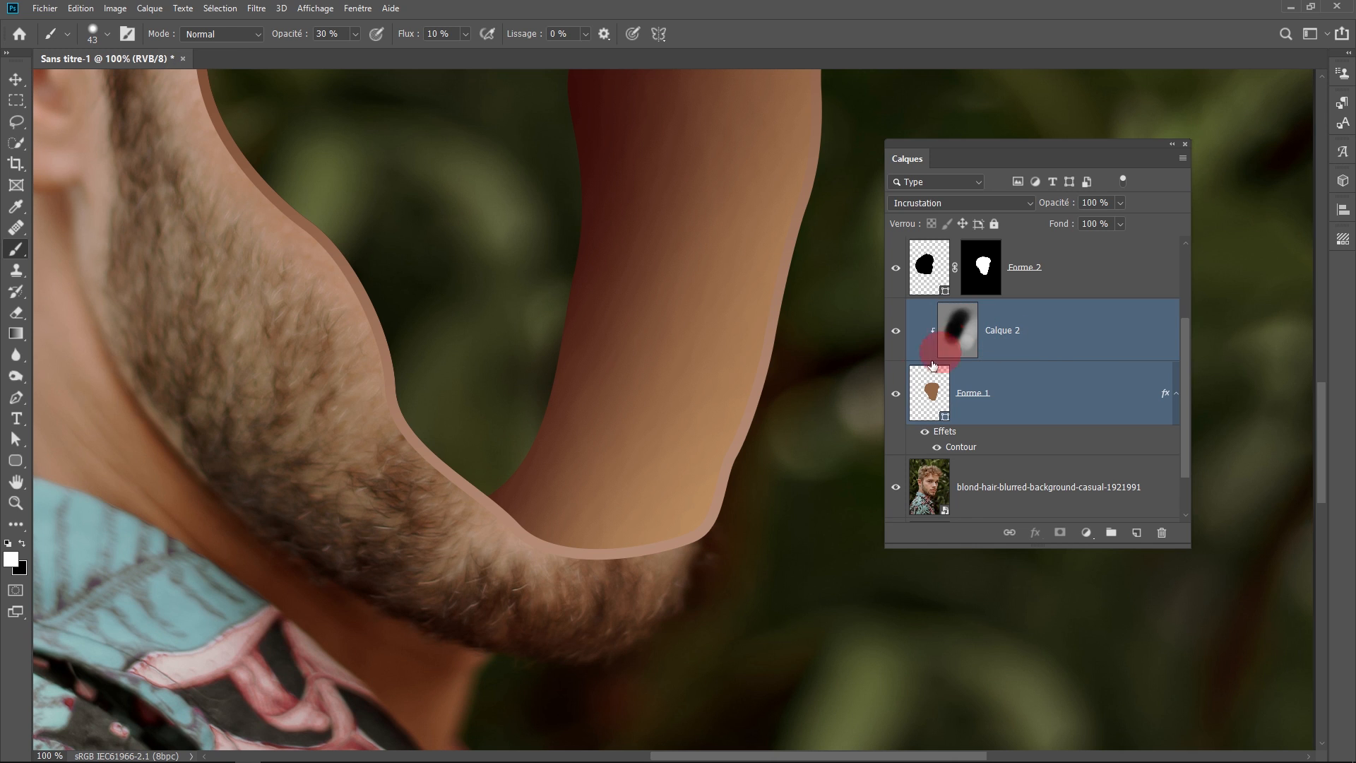
right_click(1045, 342)
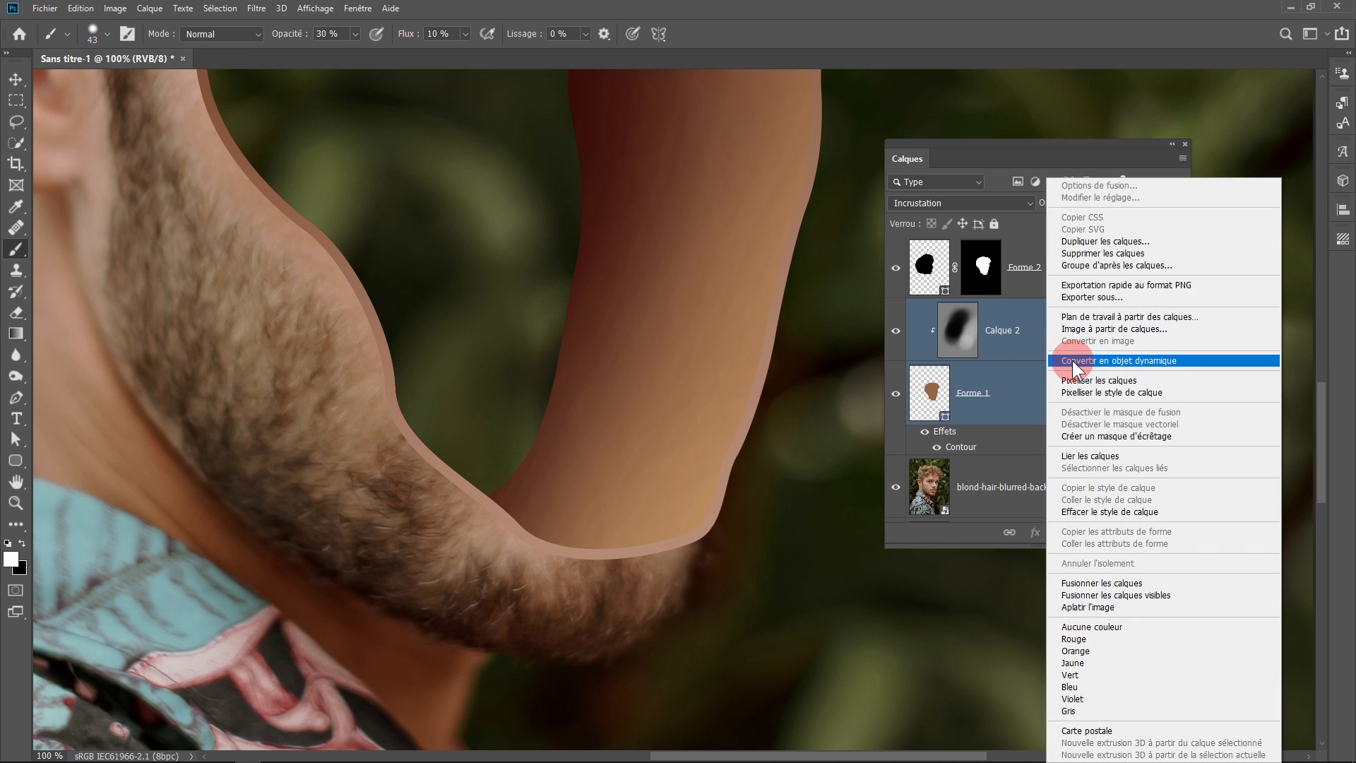
left_click(1072, 360)
left_click(903, 368)
left_click(904, 368)
left_click(903, 368)
- Apply a Field Blur to the smart object with its pin on the inner wall near the chin and blur set to 3 px
left_click_drag(670, 323, 630, 410)
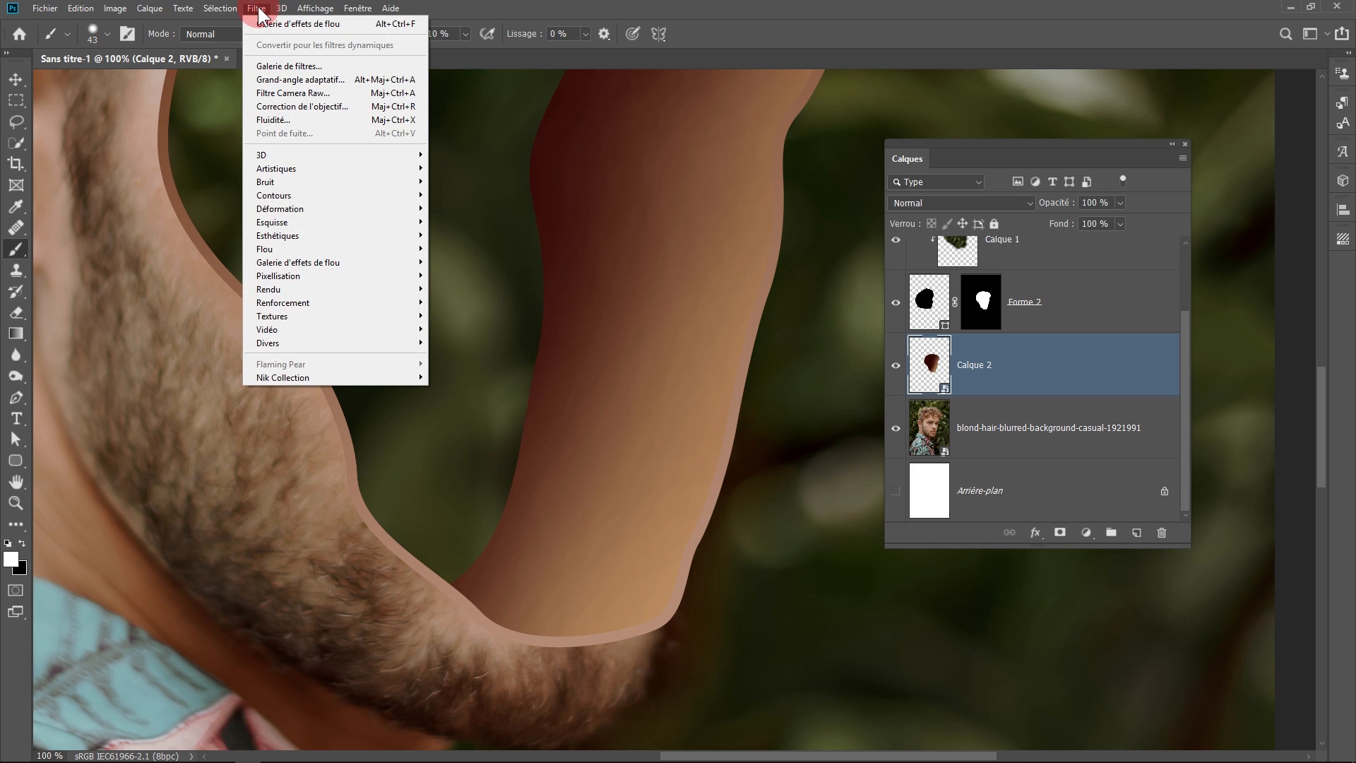
mouse_move(274, 266)
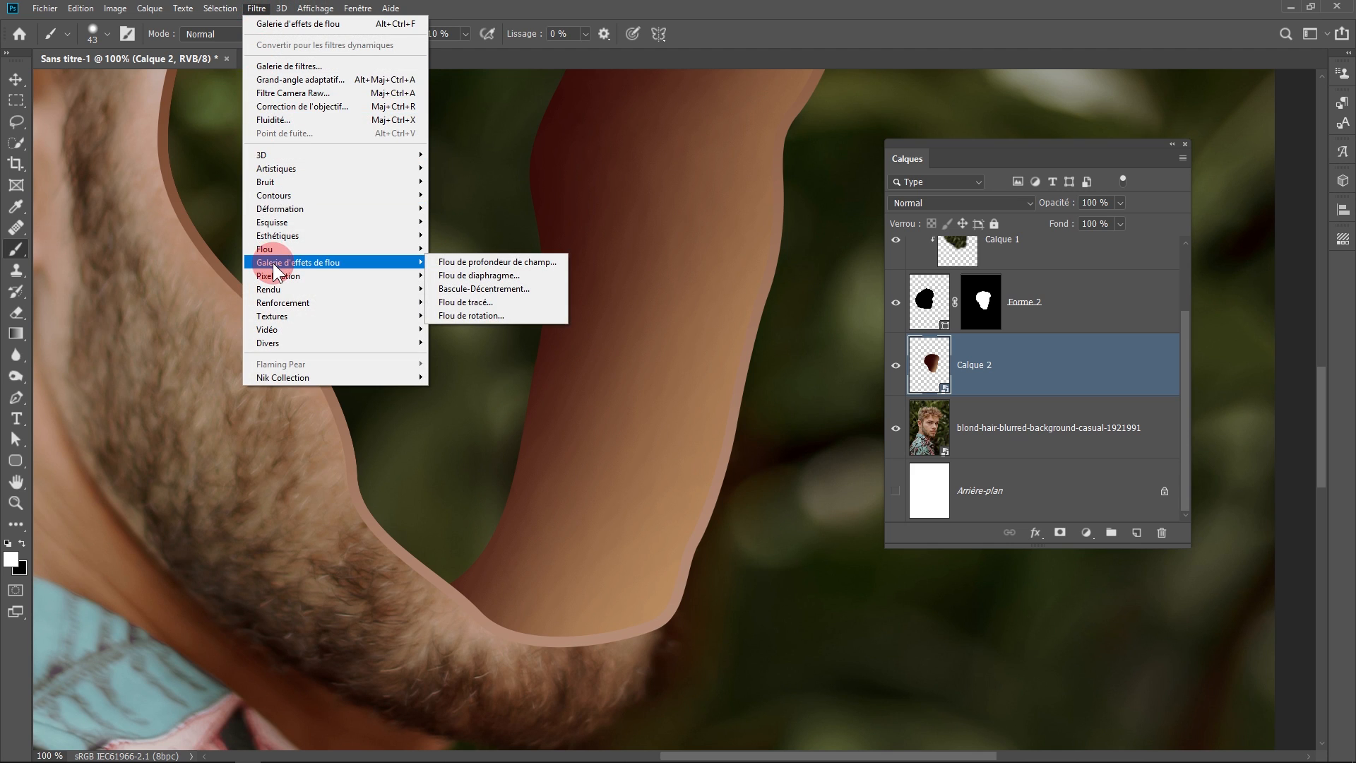
left_click(492, 271)
left_click(368, 314)
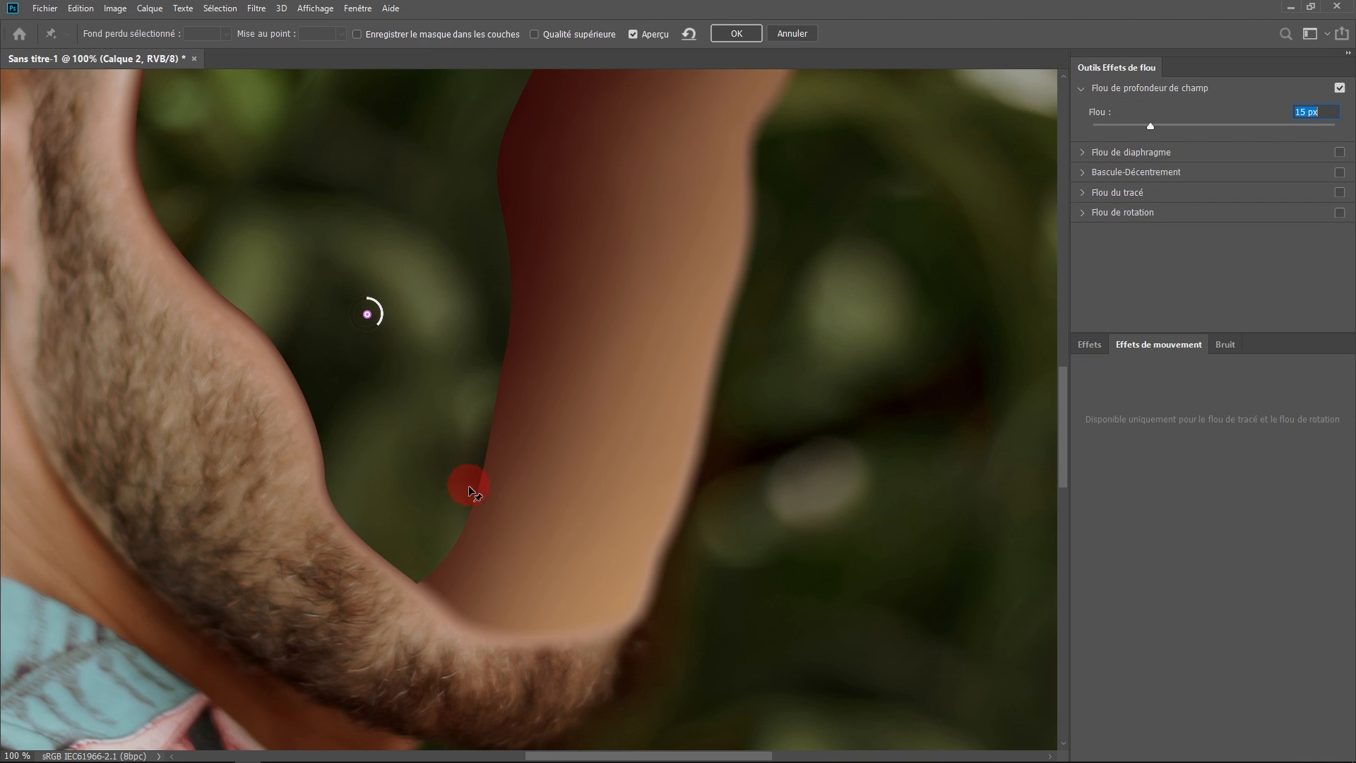
left_click(498, 521)
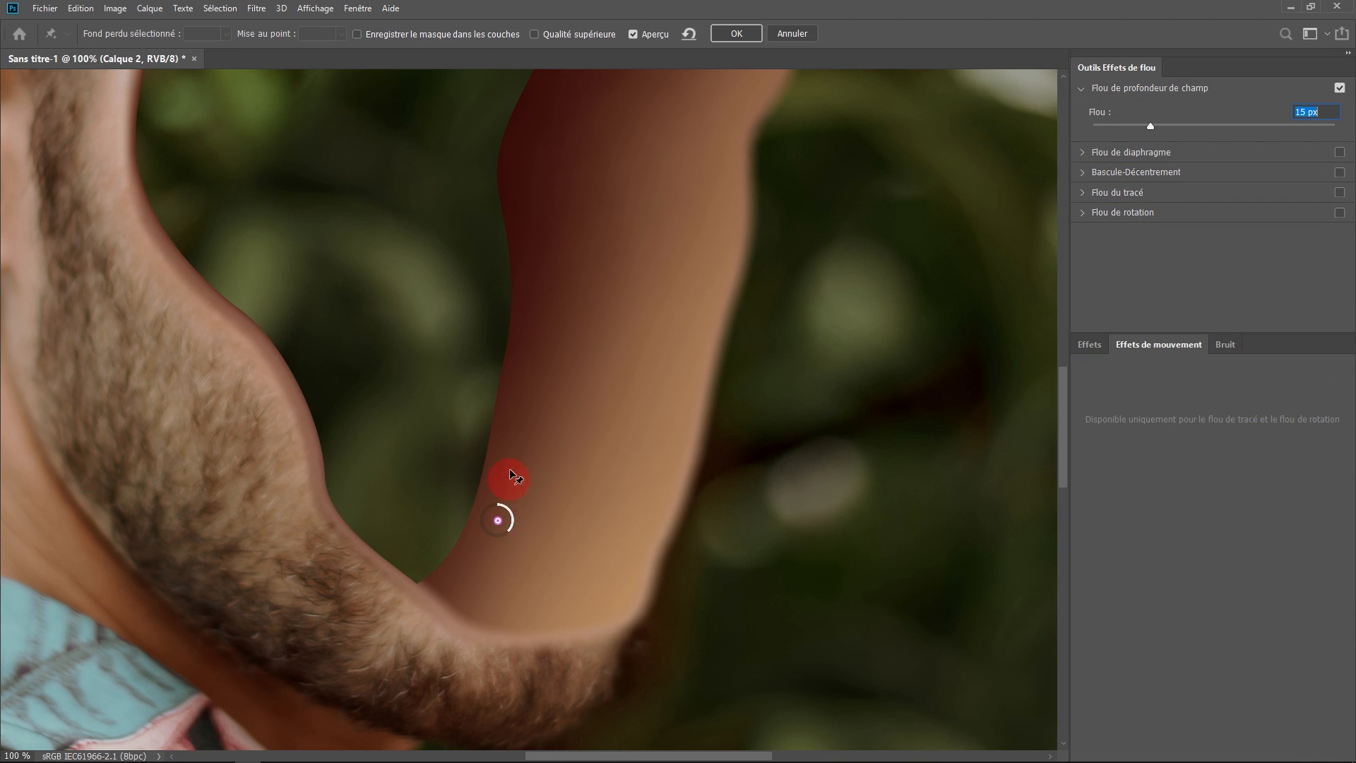
left_click(543, 535)
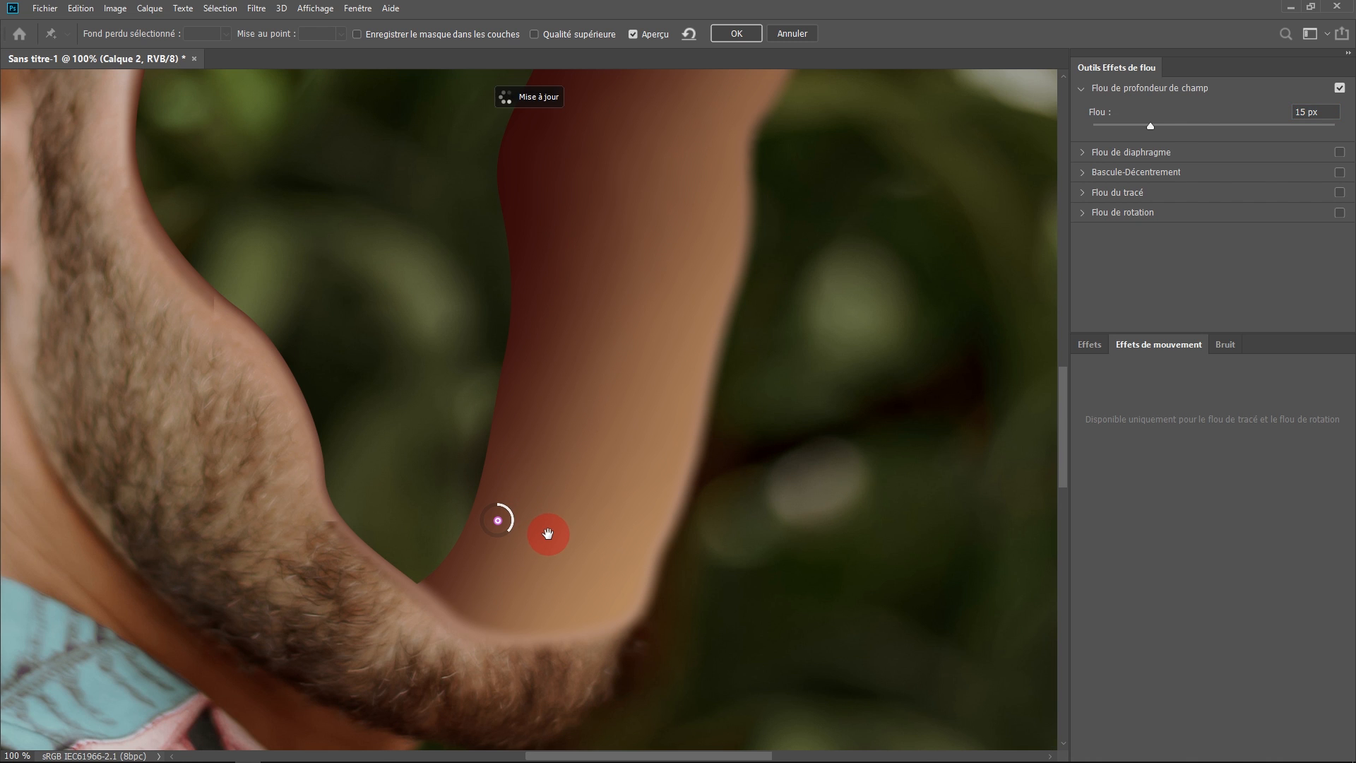
left_click_drag(1151, 125, 1117, 125)
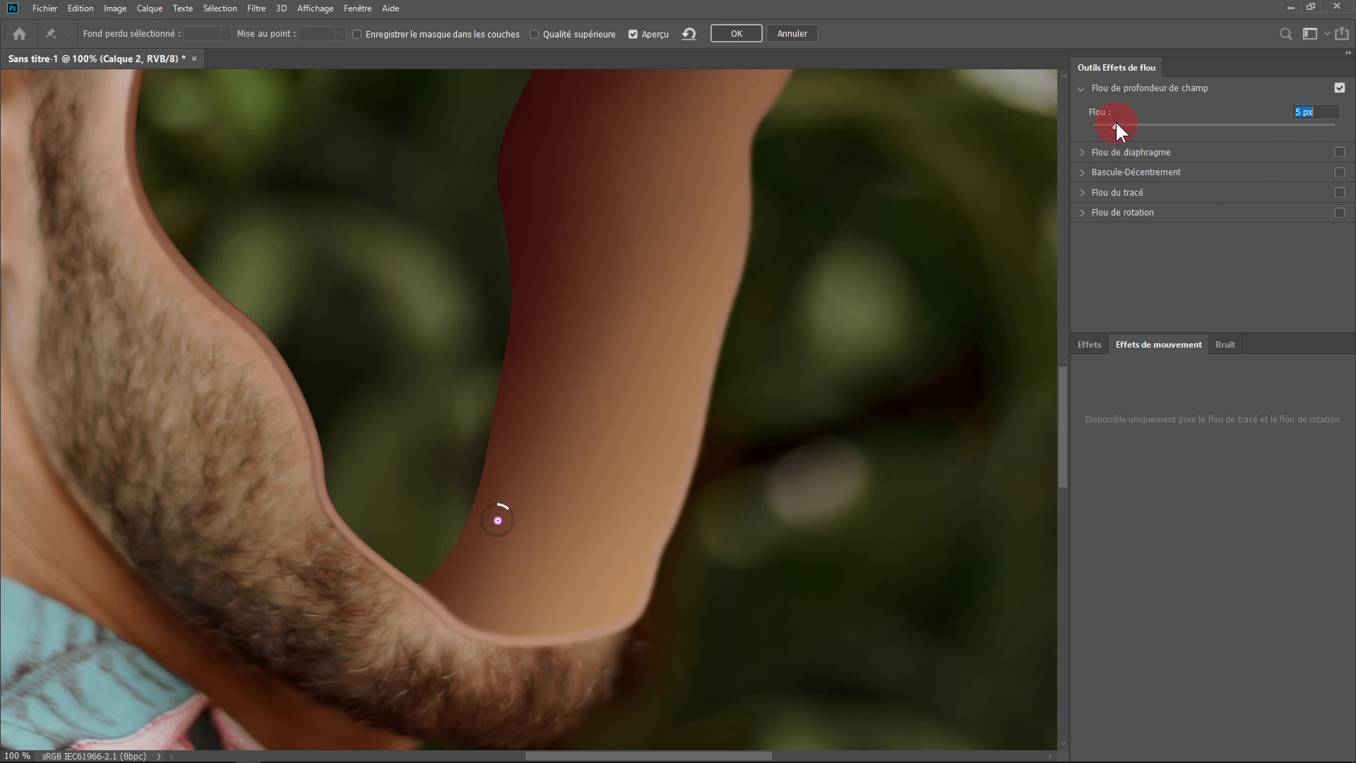
scroll(538, 646, "up", 2)
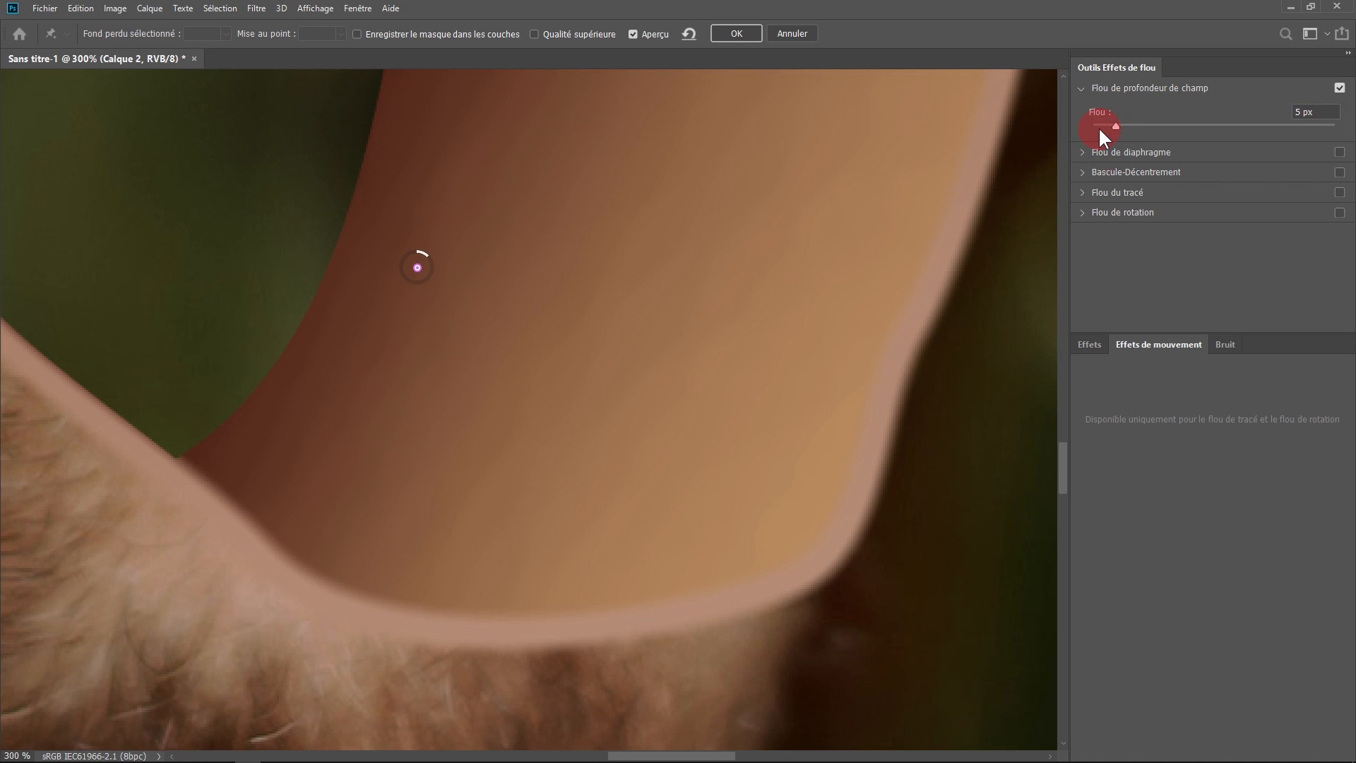
left_click_drag(1116, 122, 1106, 124)
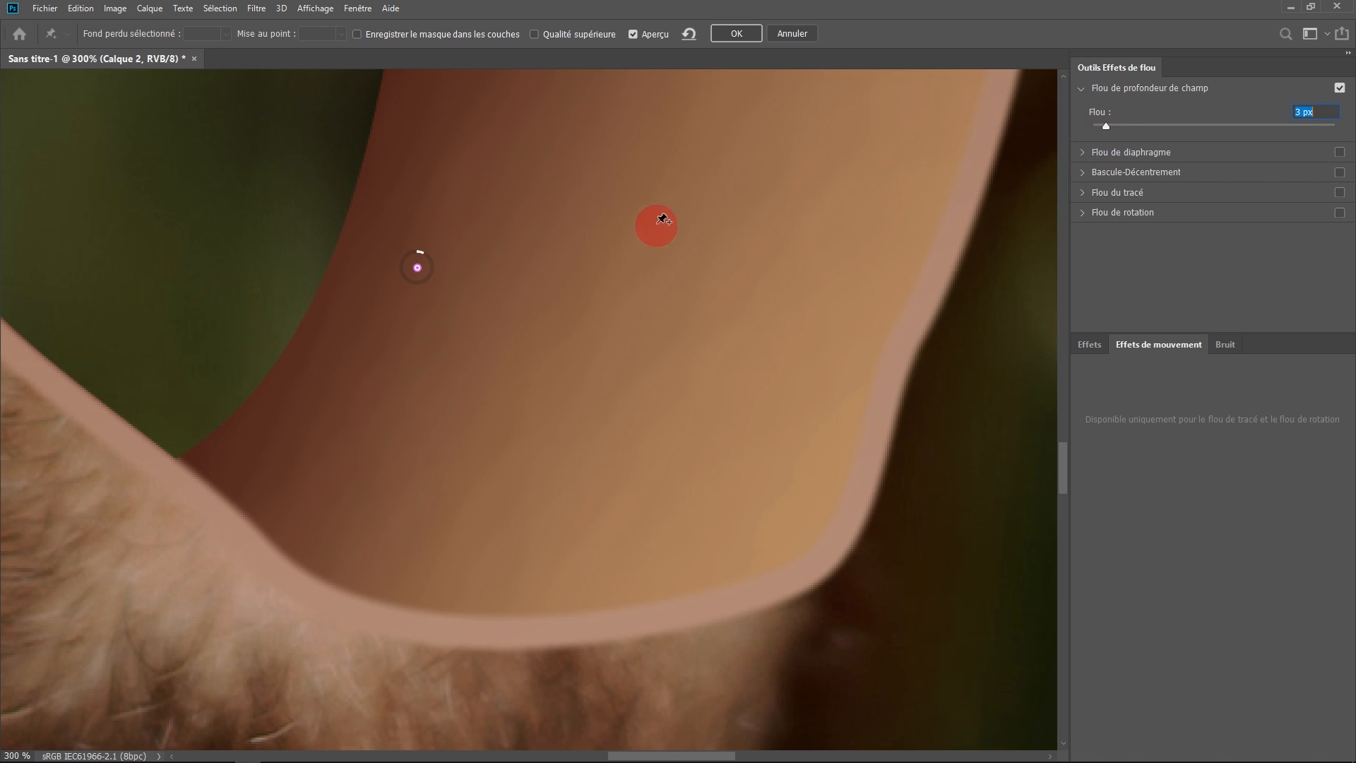
- Examine the blurred rim along the top of the opening beneath the hairline
left_click(578, 215, "alt")
left_click(578, 215, "alt")
left_click(578, 215, "alt")
left_click(578, 216, "alt")
left_click_drag(554, 173, 631, 566)
left_click(543, 217)
left_click(543, 217)
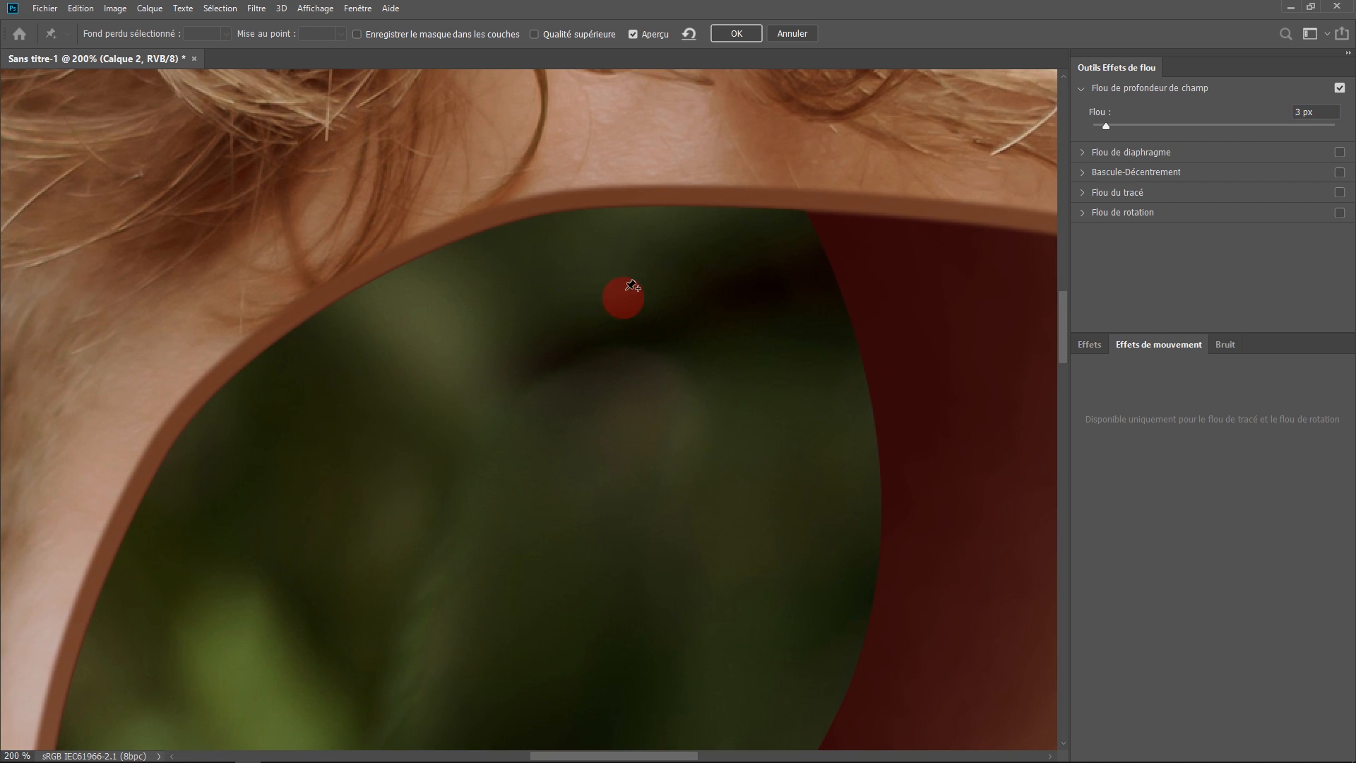
left_click(516, 236)
left_click_drag(453, 300, 617, 256)
left_click(539, 387, "alt")
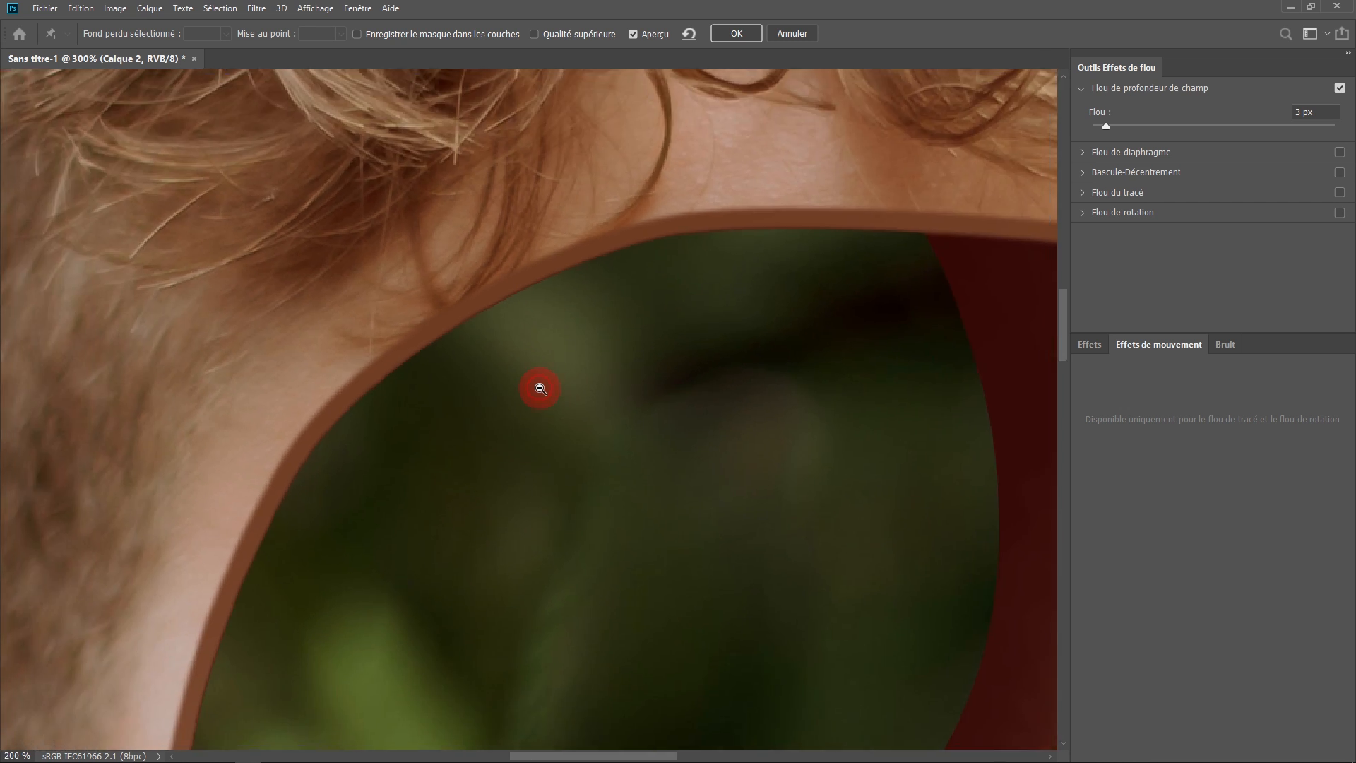
left_click(539, 387, "alt")
- Add another Field Blur pin over the foliage inside the opening and set its blur to 1 px
left_click(542, 467)
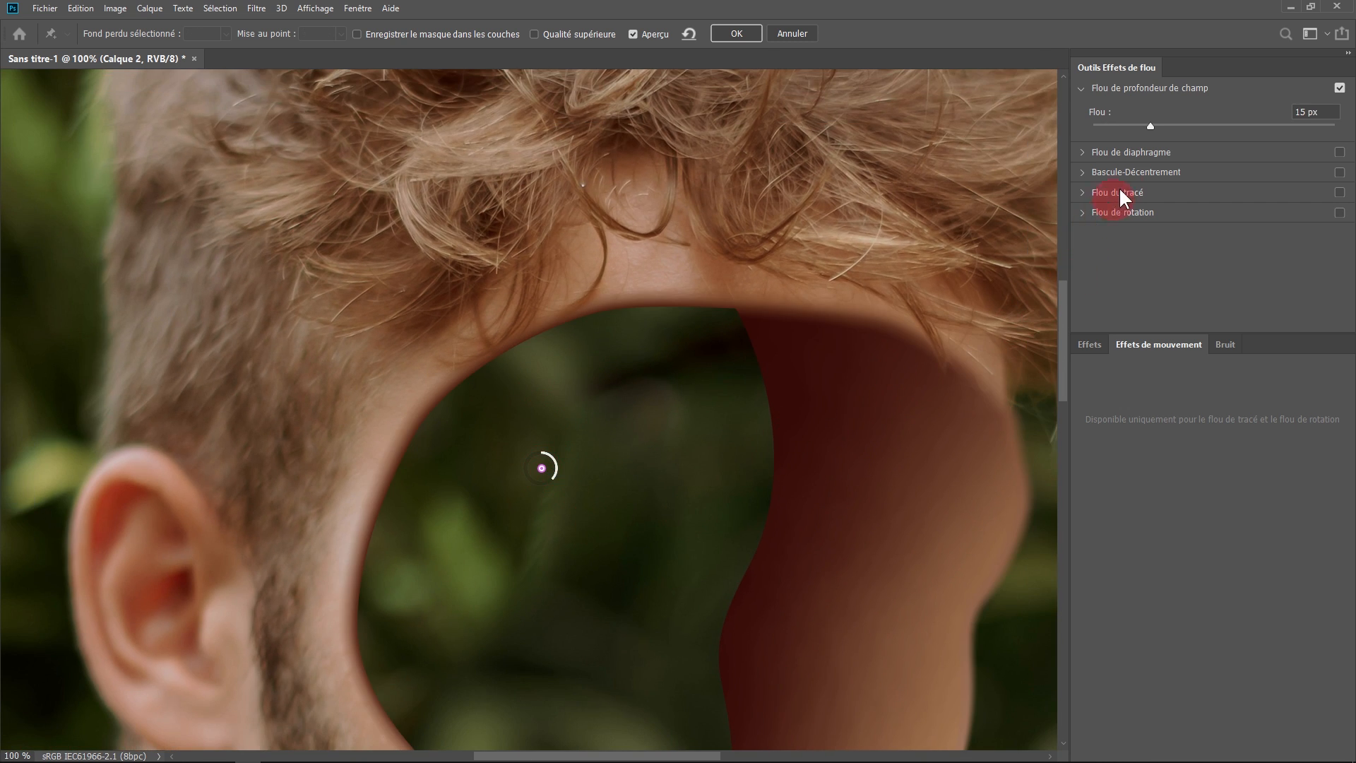
left_click_drag(1125, 129, 1104, 122)
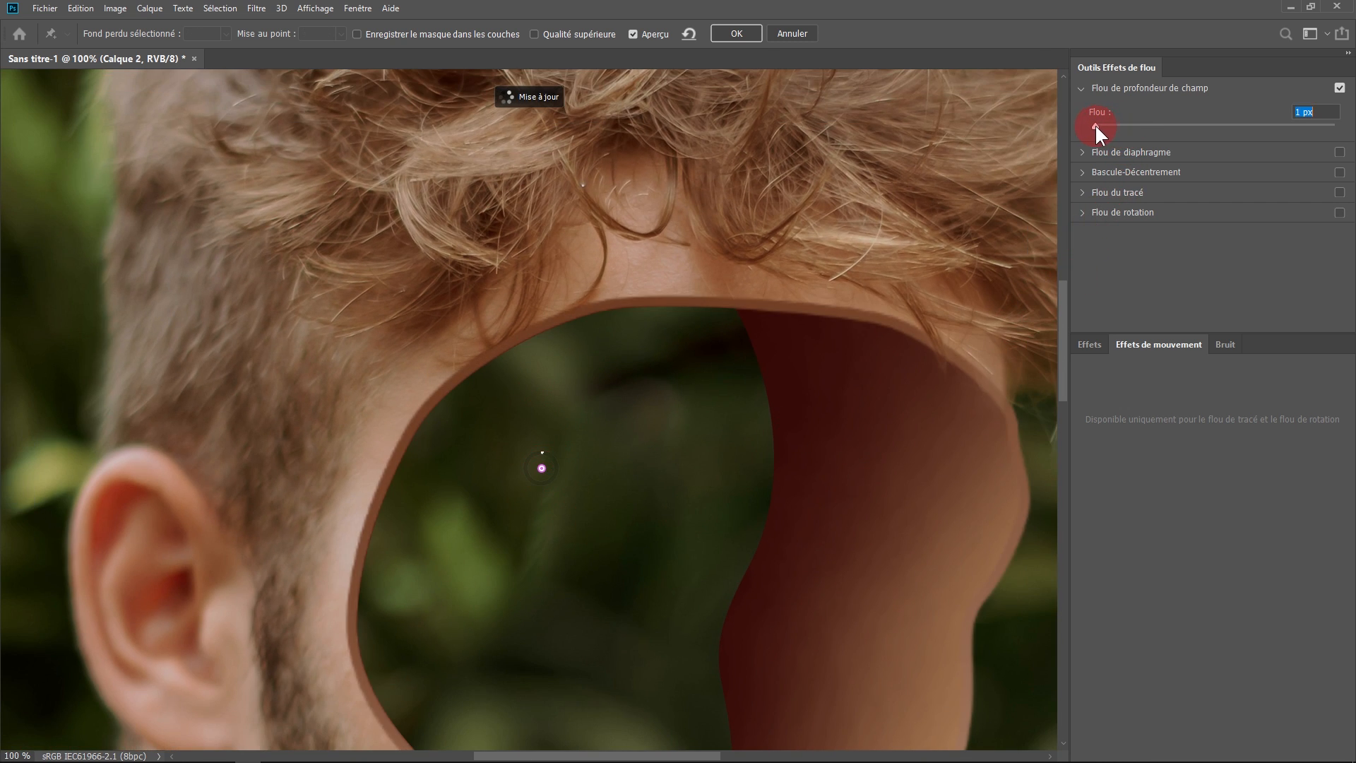
left_click(656, 418, "ctrl")
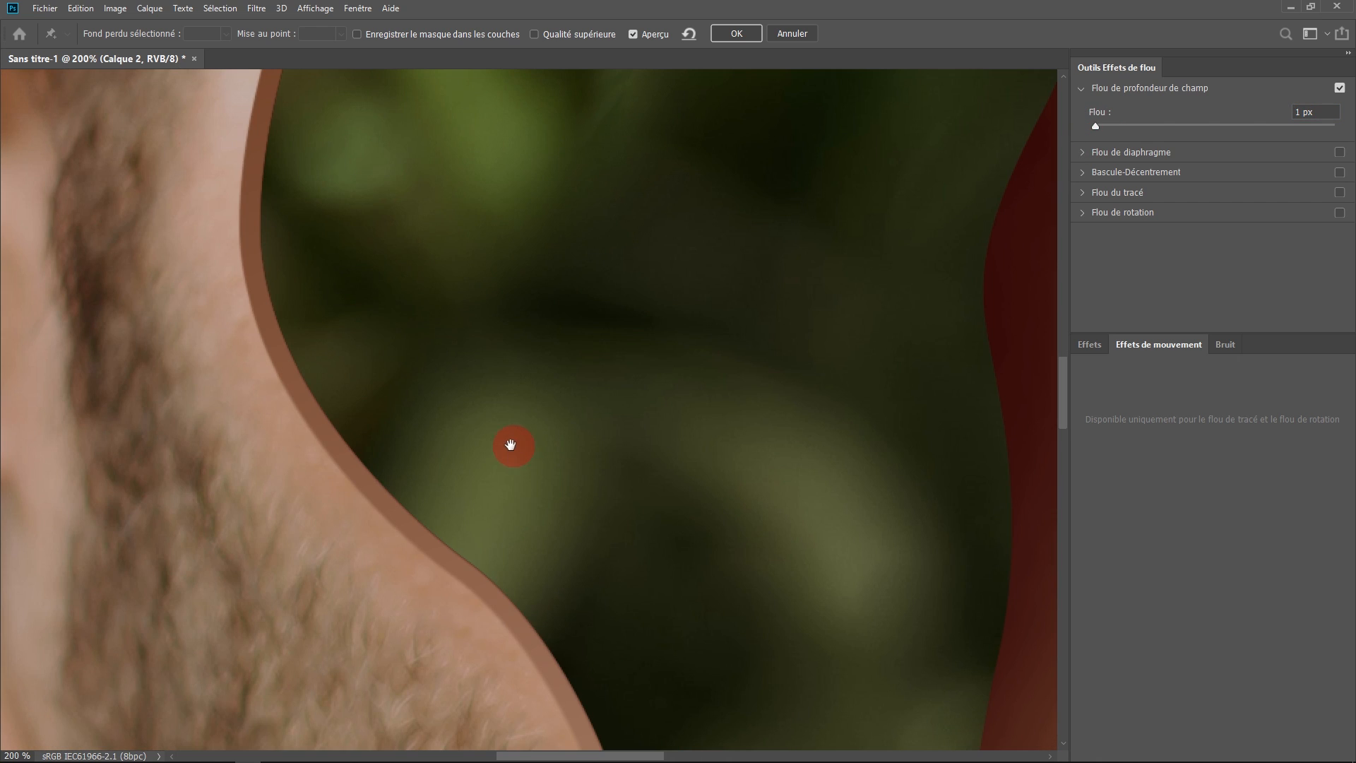
- Move the new blur pin closer to the rim beside the ear and set its blur to 2 px
left_click_drag(388, 289, 505, 571)
left_click_drag(714, 238, 461, 382)
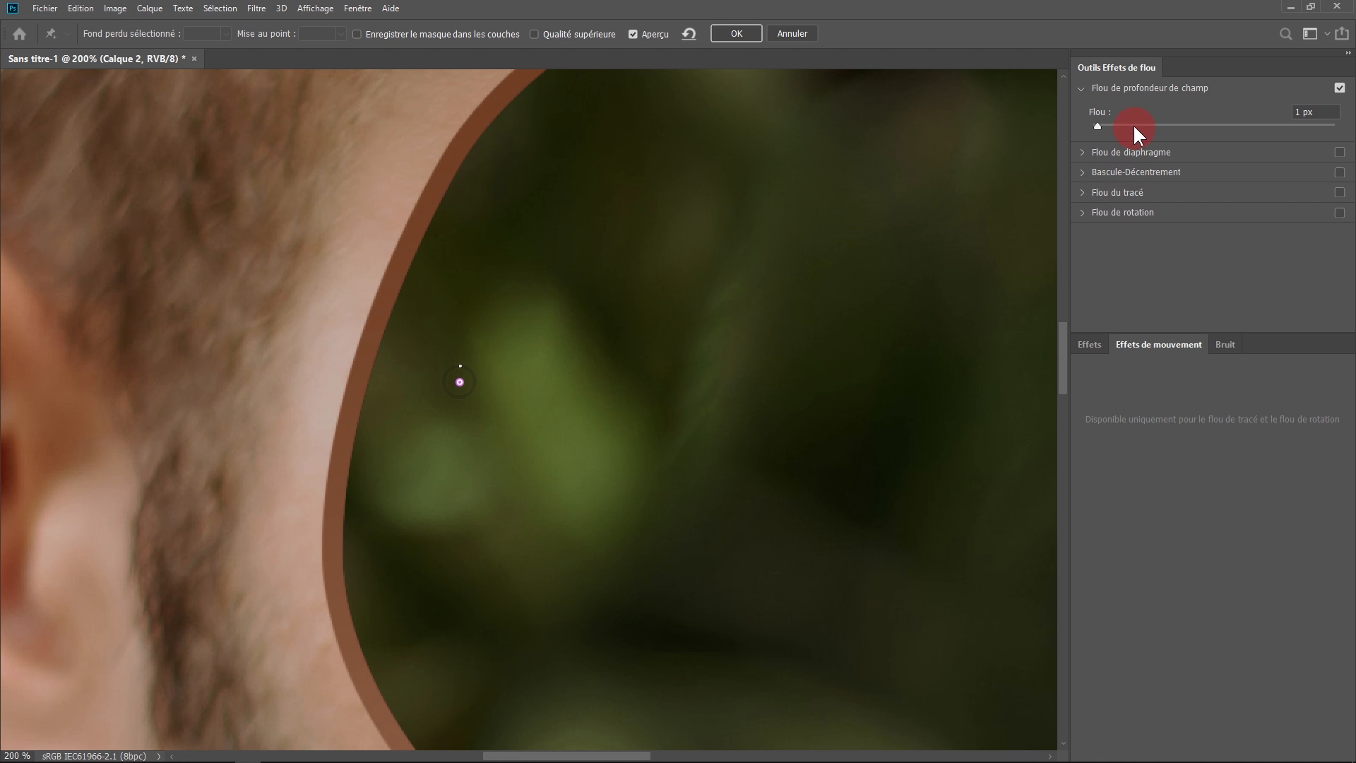
left_click(1307, 112)
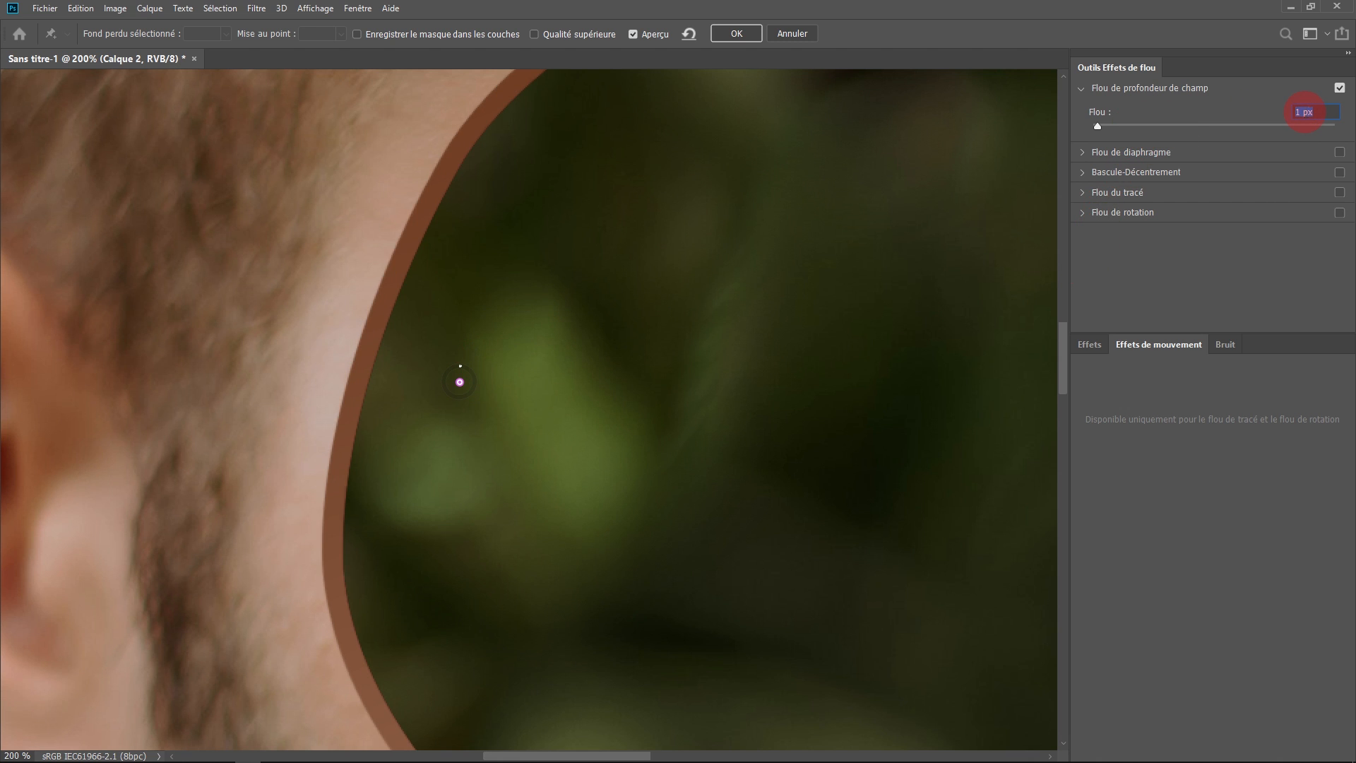
type("2")
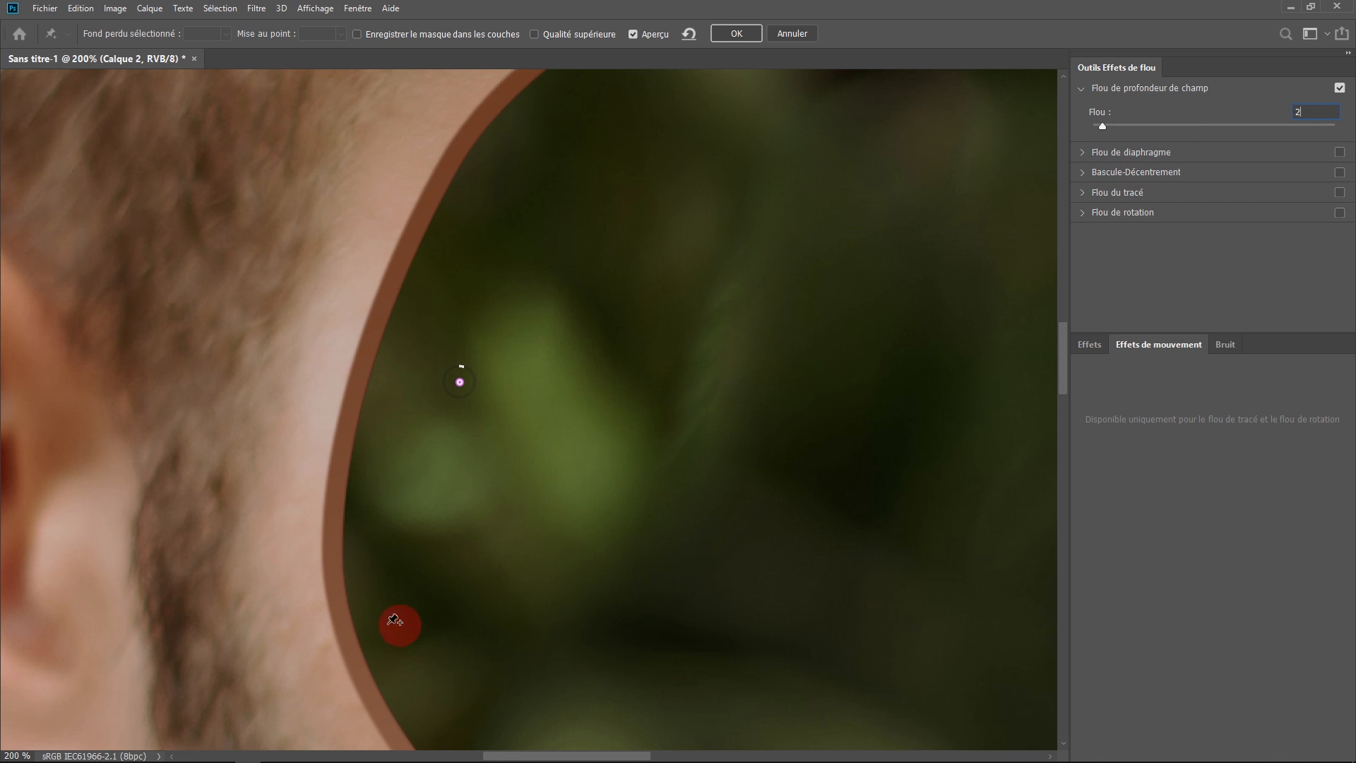
- Review the whole opening and apply the two-pin Field Blur to the Calque 2 smart object
left_click_drag(522, 523, 423, 181)
left_click(613, 501, "alt")
left_click(613, 501, "alt")
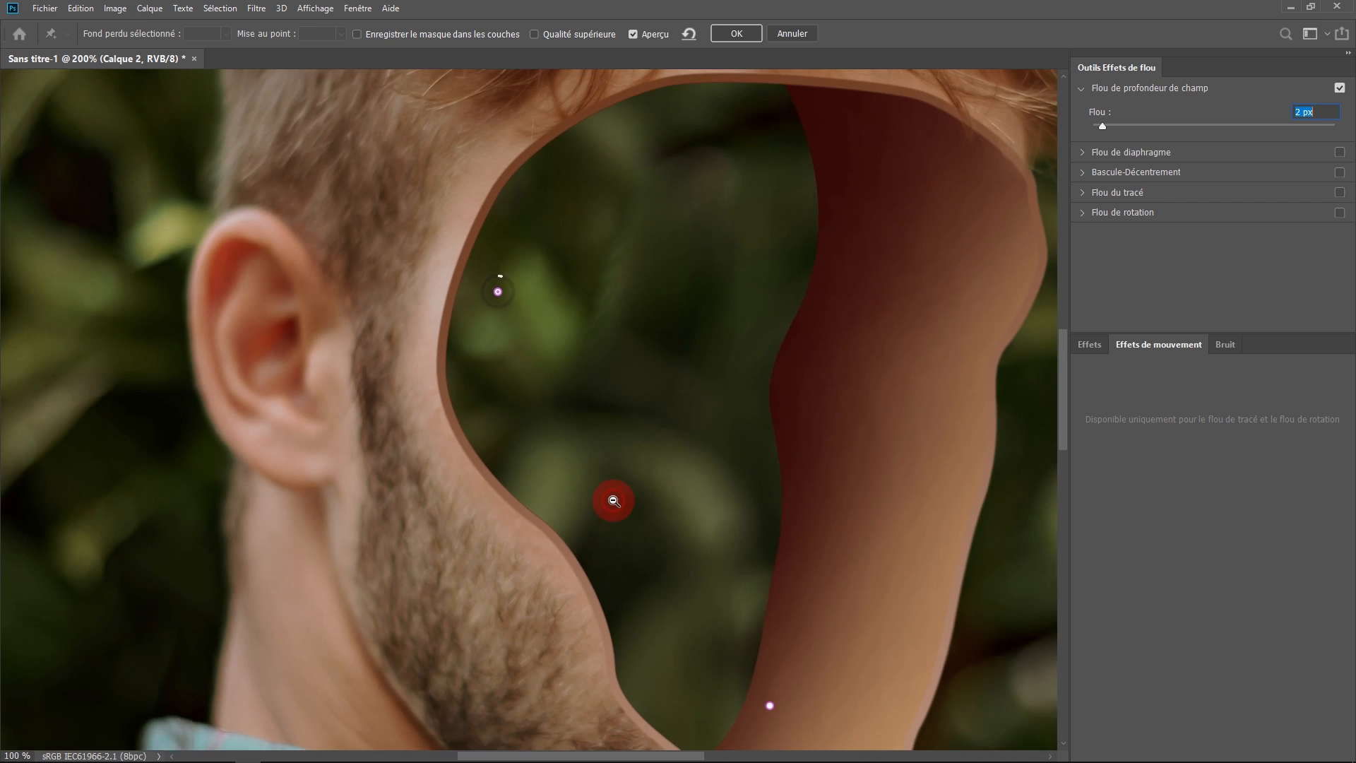
left_click(613, 501, "alt")
left_click_drag(561, 445, 490, 510)
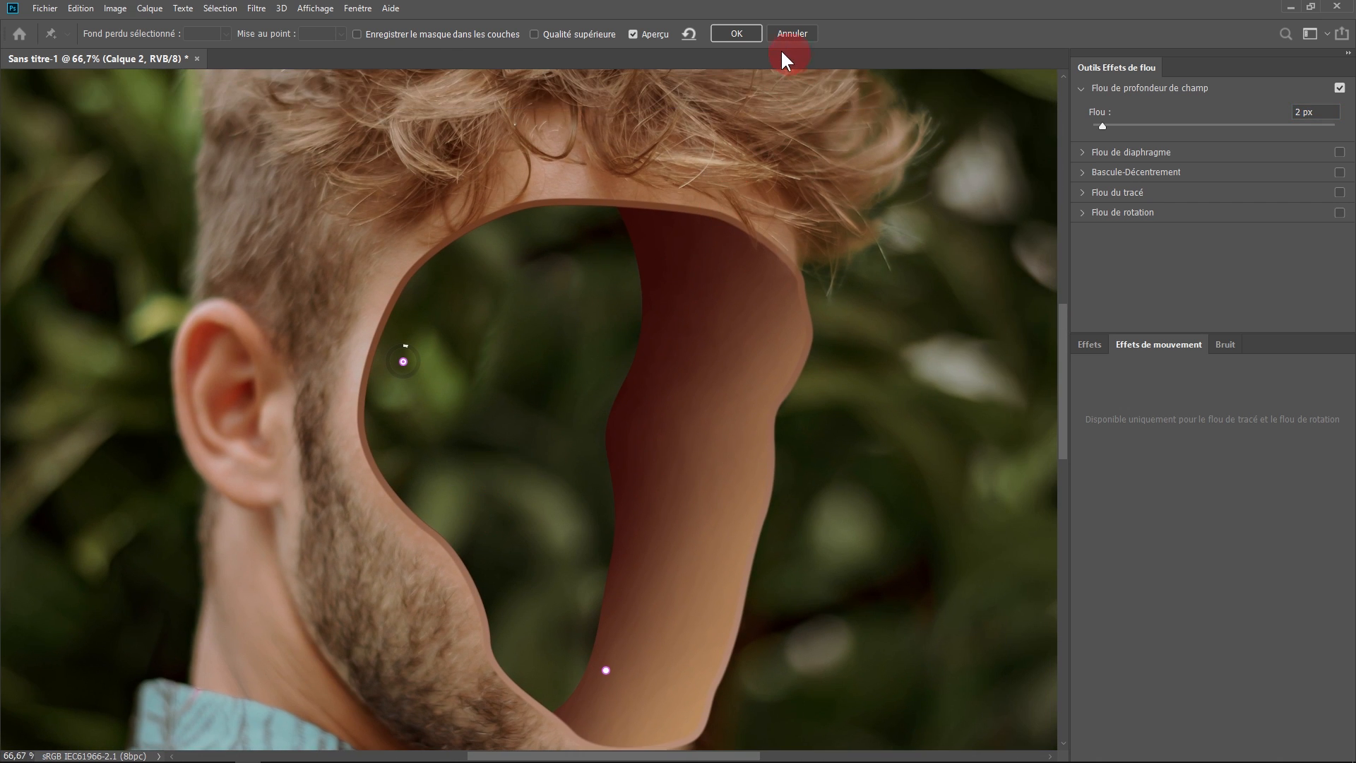
left_click(743, 33)
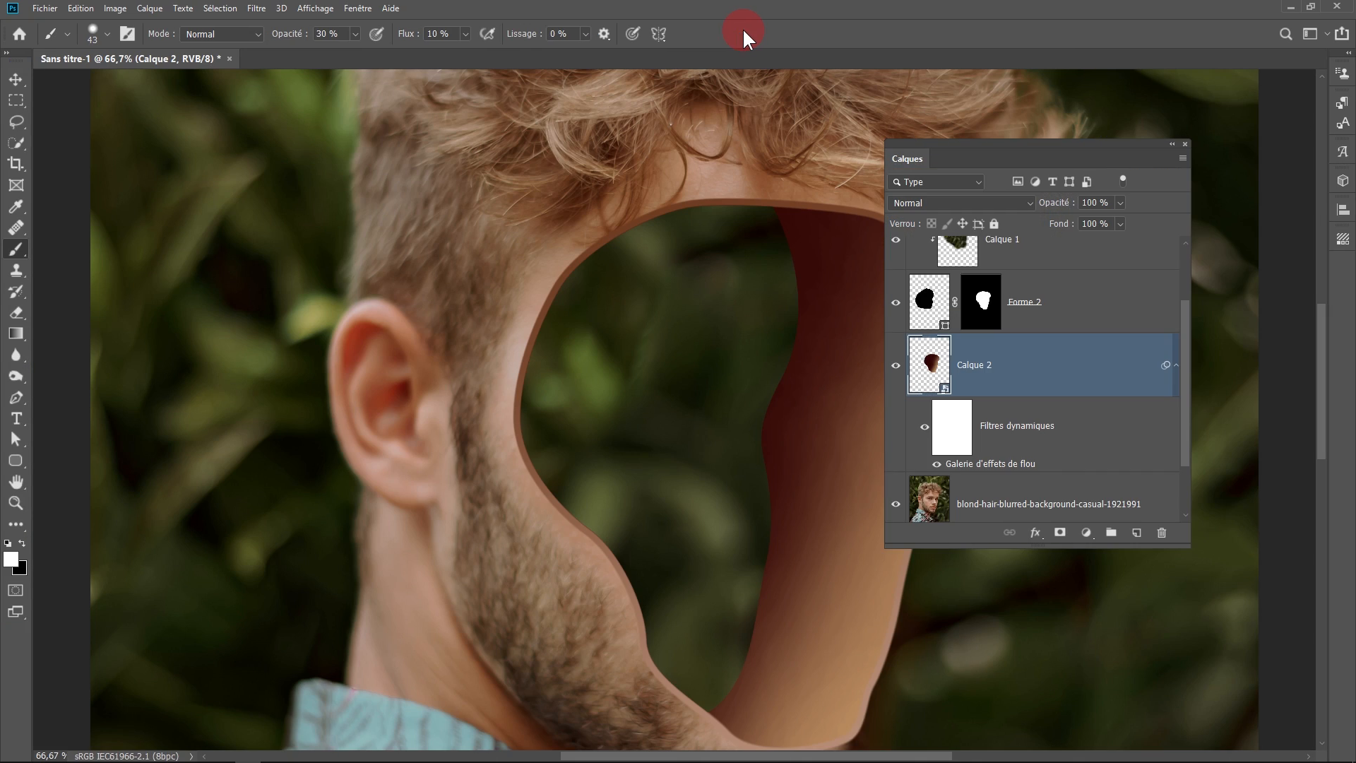
- Examine the inner wall's edge against the foliage, from the beard up to the top of the opening
left_click_drag(645, 324, 445, 212)
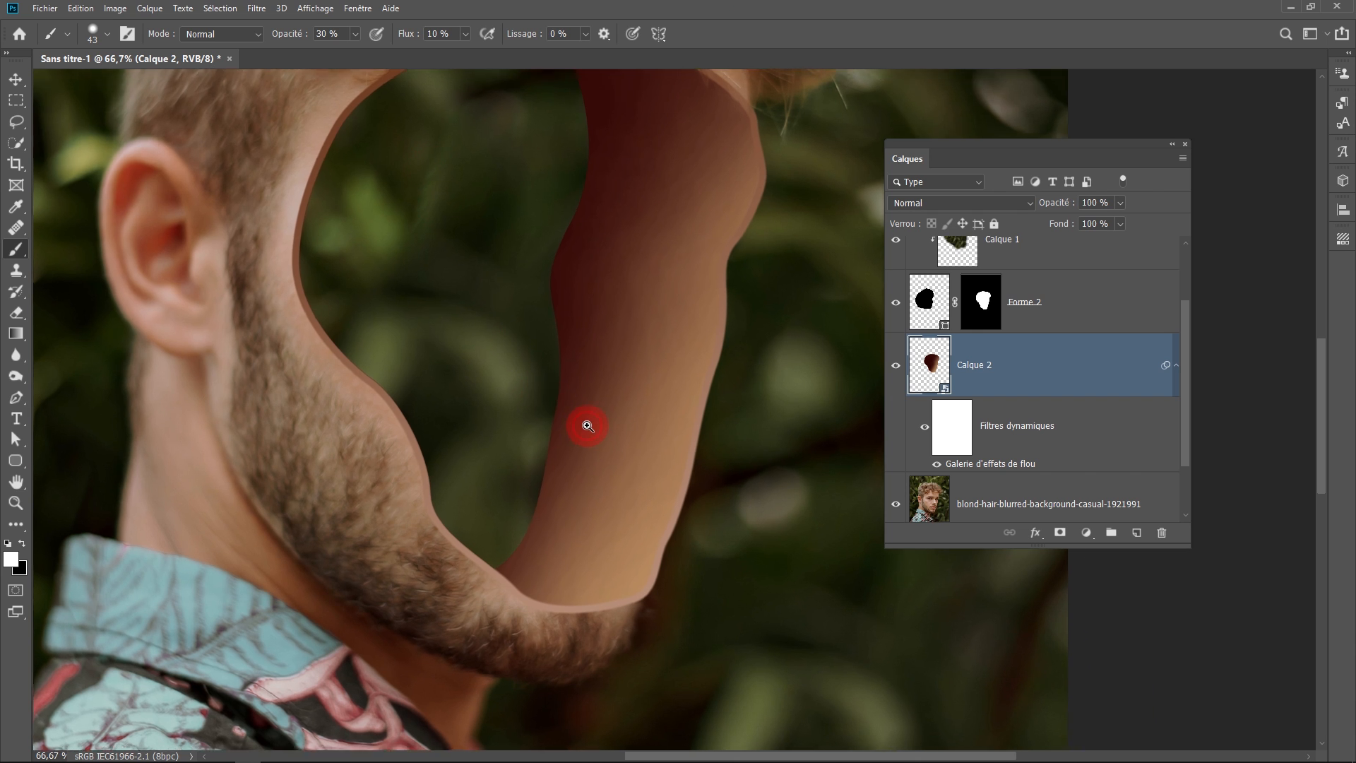
left_click(590, 425, "ctrl")
left_click(560, 325, "ctrl")
left_click(561, 325, "ctrl")
left_click_drag(568, 382, 576, 200)
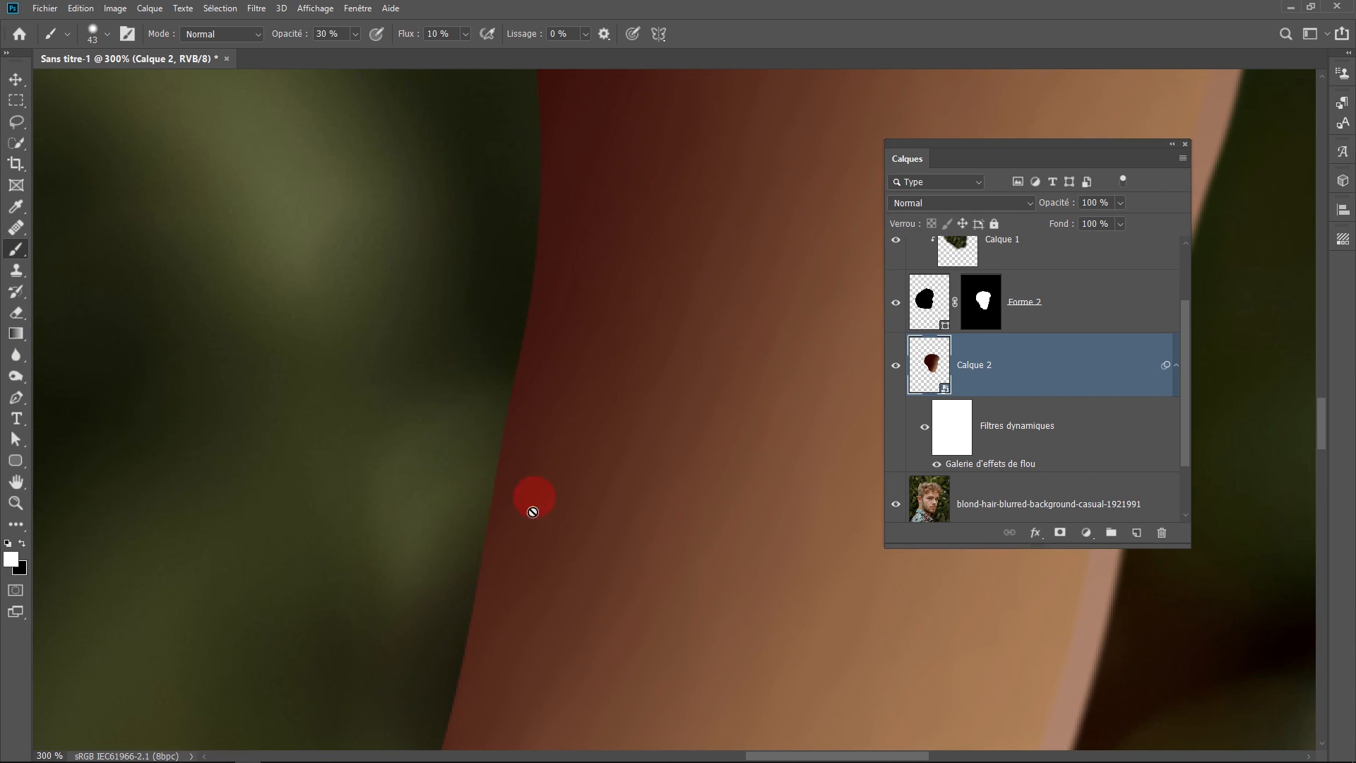
left_click_drag(534, 309, 606, 172)
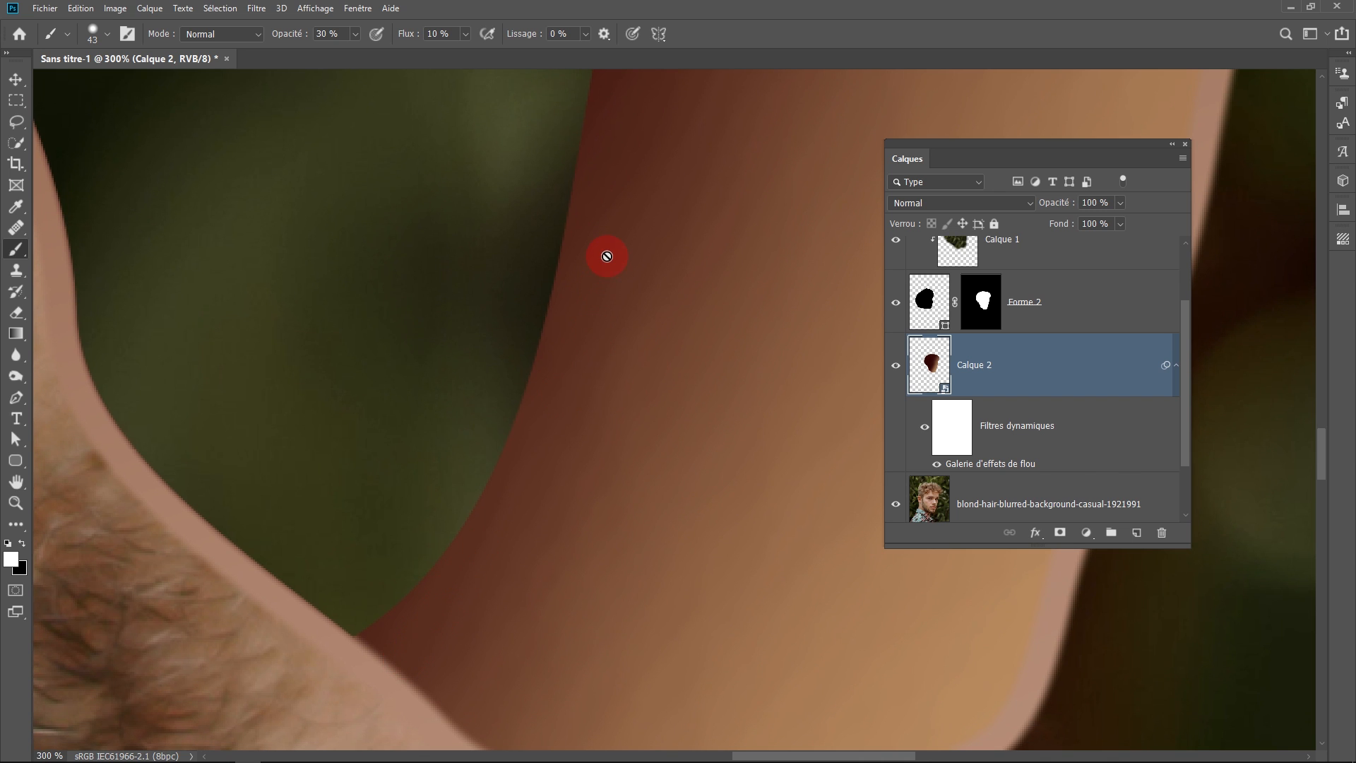
left_click(382, 654, "ctrl")
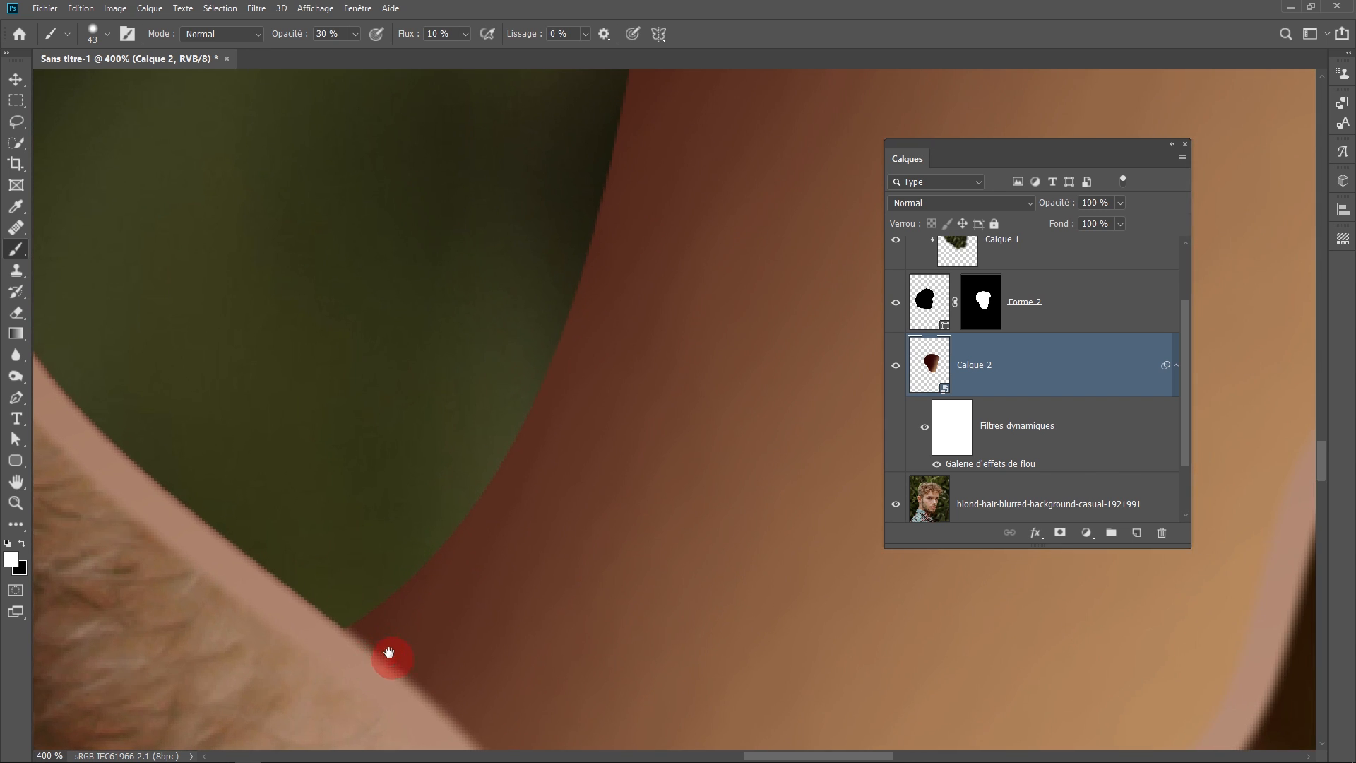
left_click_drag(542, 397, 495, 664)
left_click_drag(582, 285, 544, 657)
left_click_drag(612, 219, 563, 641)
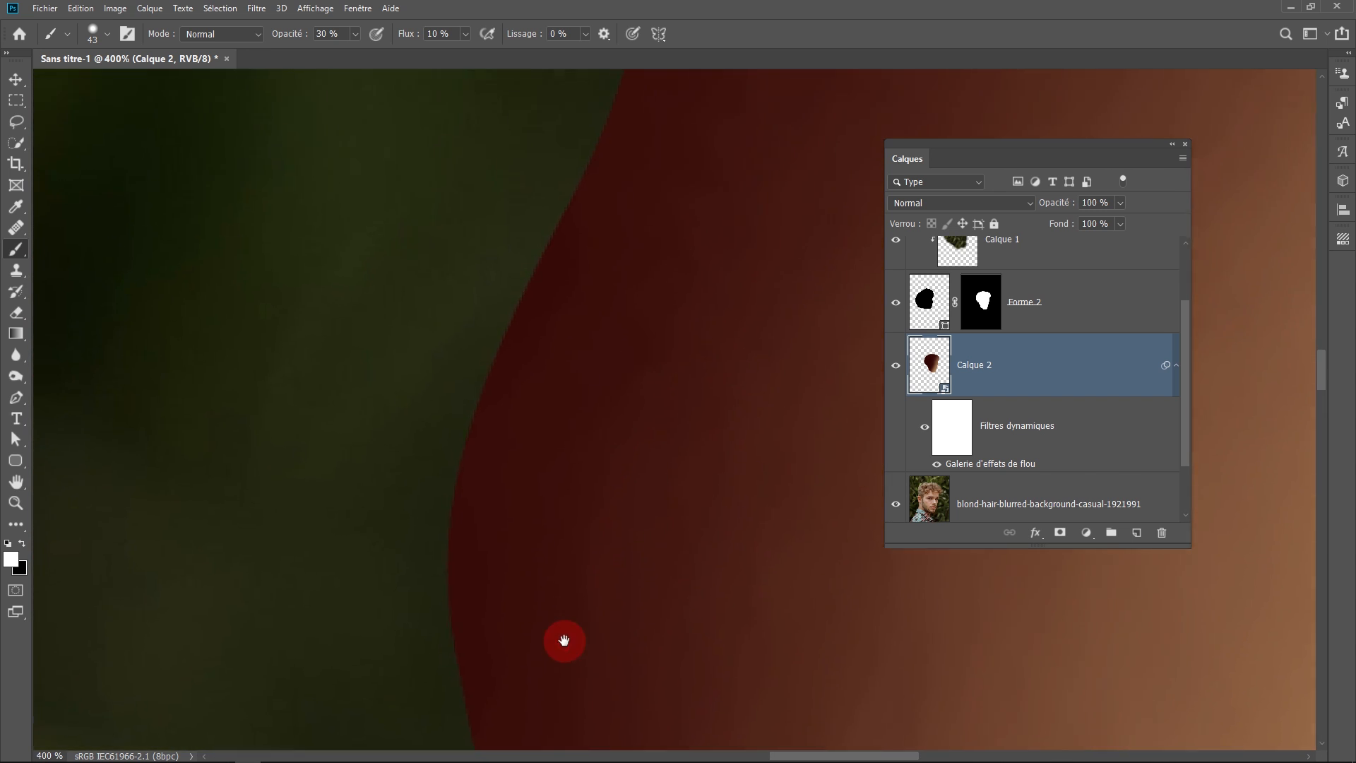
left_click(567, 636, "alt")
left_click(566, 636, "alt")
left_click(568, 636, "alt")
left_click_drag(603, 489, 616, 350)
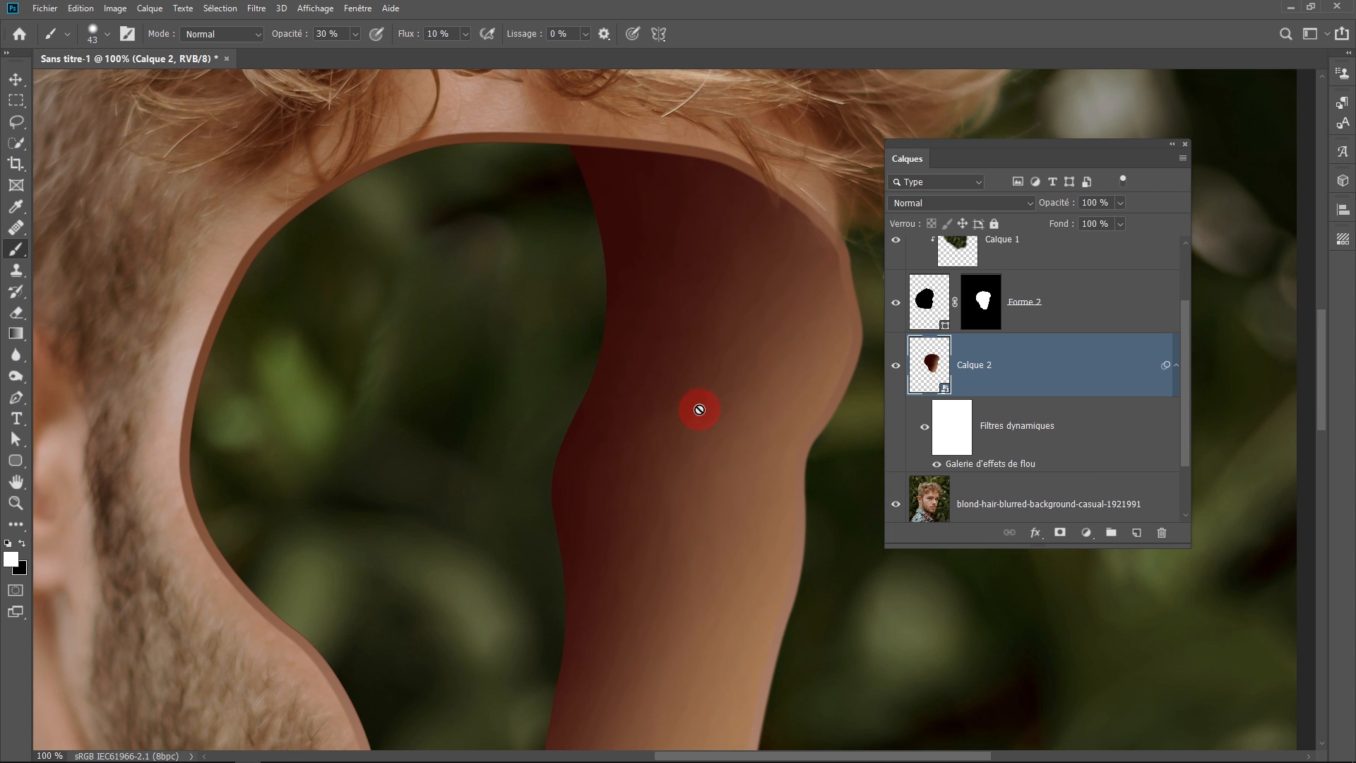
- Select the Forme 2 layer and toggle its visibility to check which layer forms the sharp inner edge
left_click(919, 304)
left_click(899, 306)
left_click(899, 306)
left_click(899, 305)
left_click(899, 306)
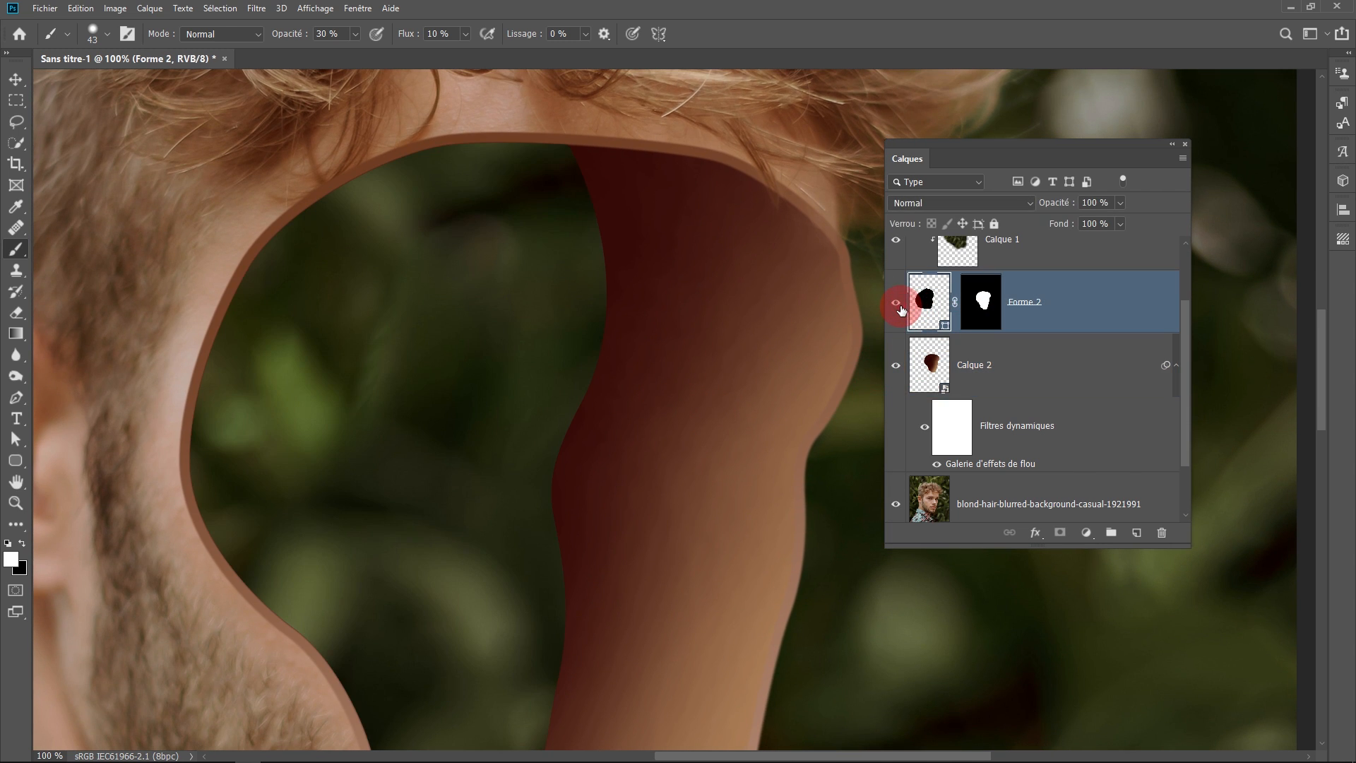
left_click(569, 373, "ctrl")
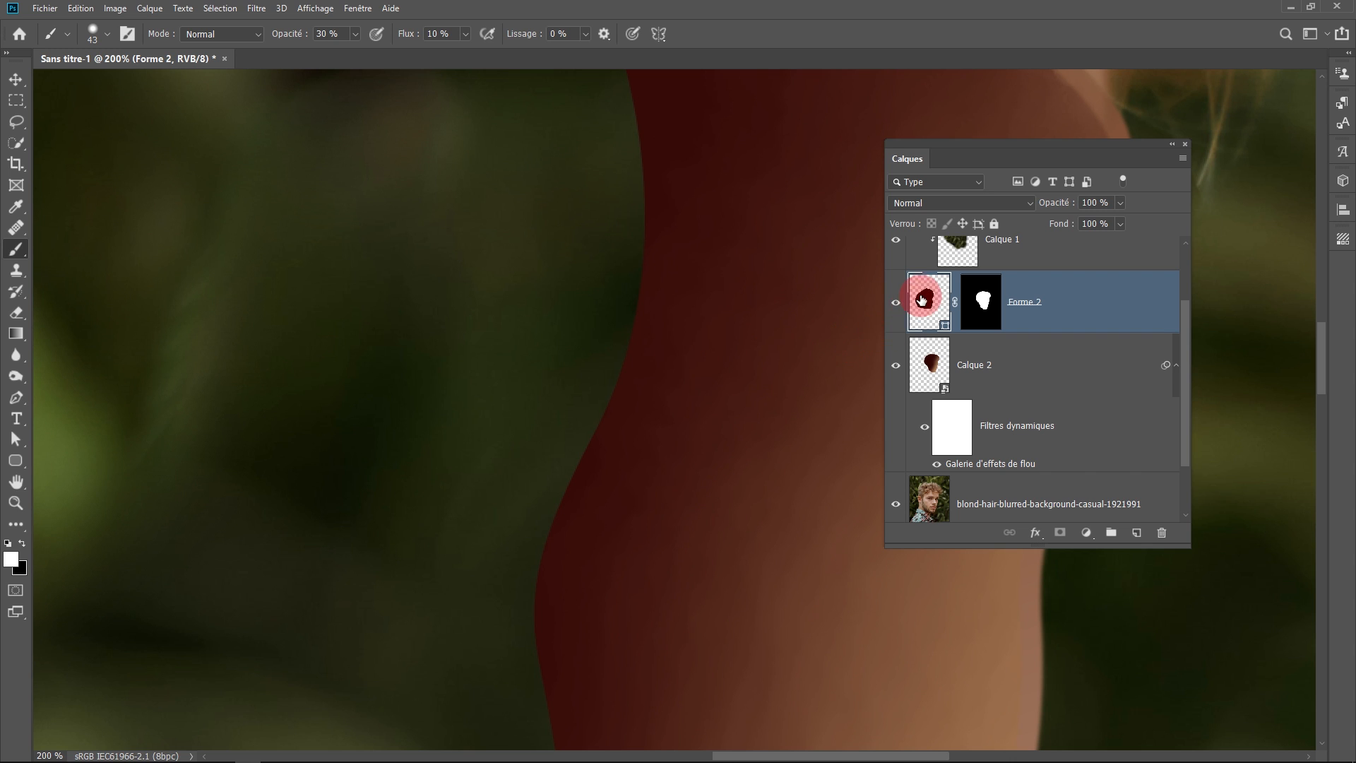
left_click(648, 375, "ctrl+alt")
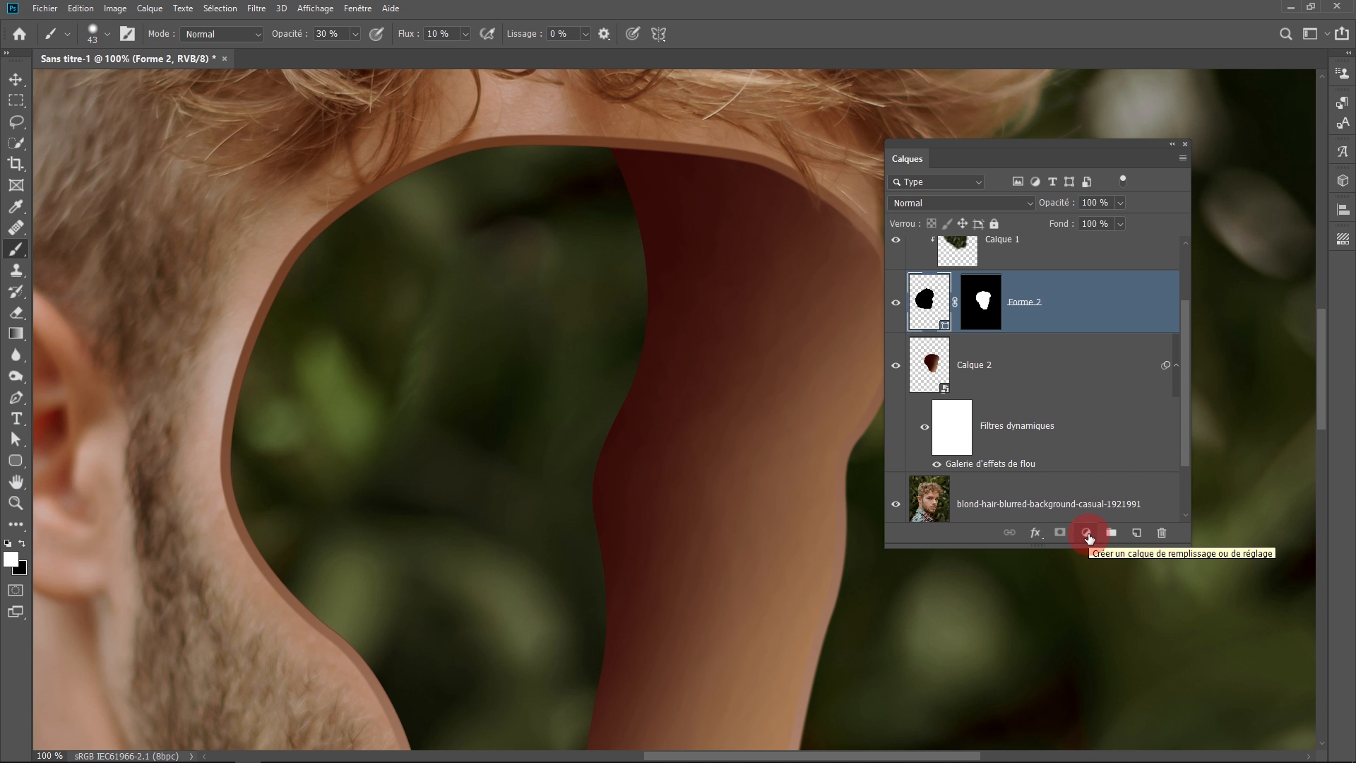
- Open the mask properties of Forme 2 and feather its shape path mask by 2.1 px
left_click(1088, 534)
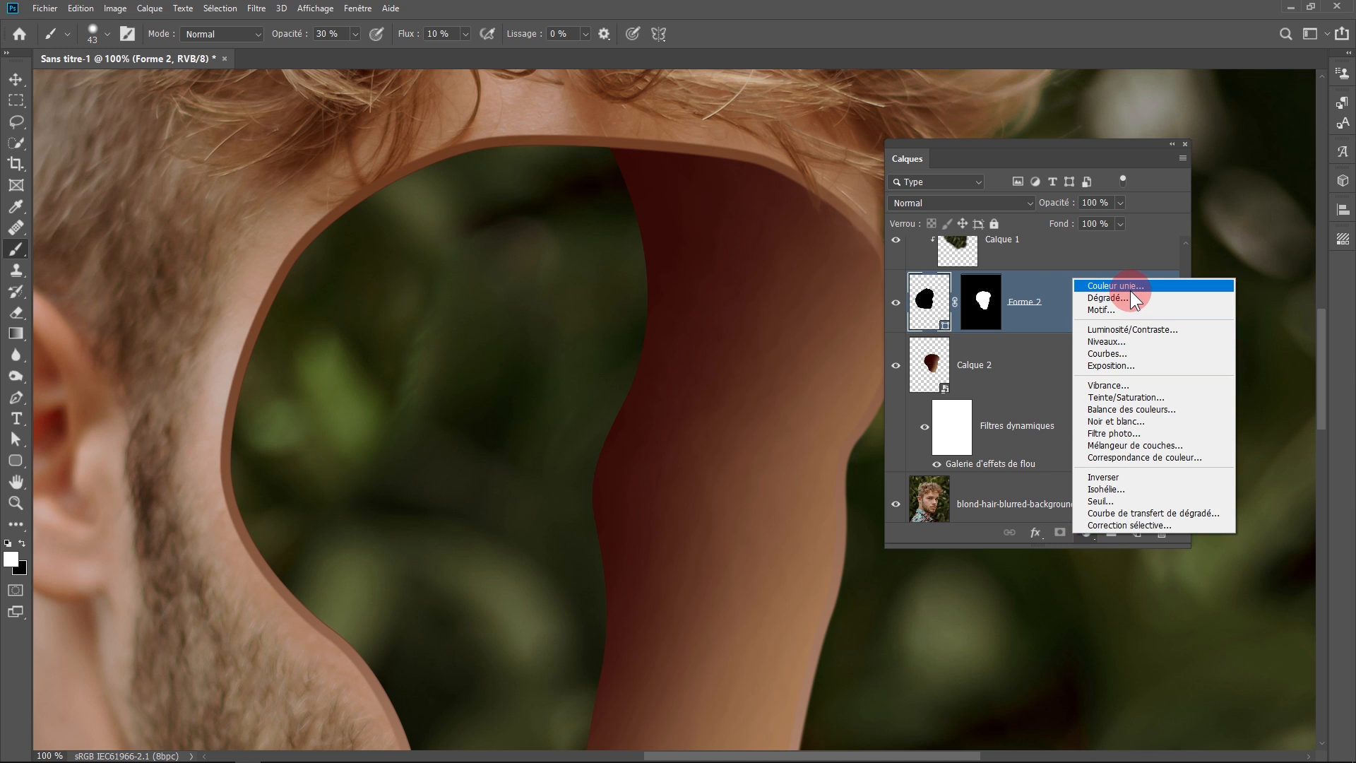
left_click(1045, 145)
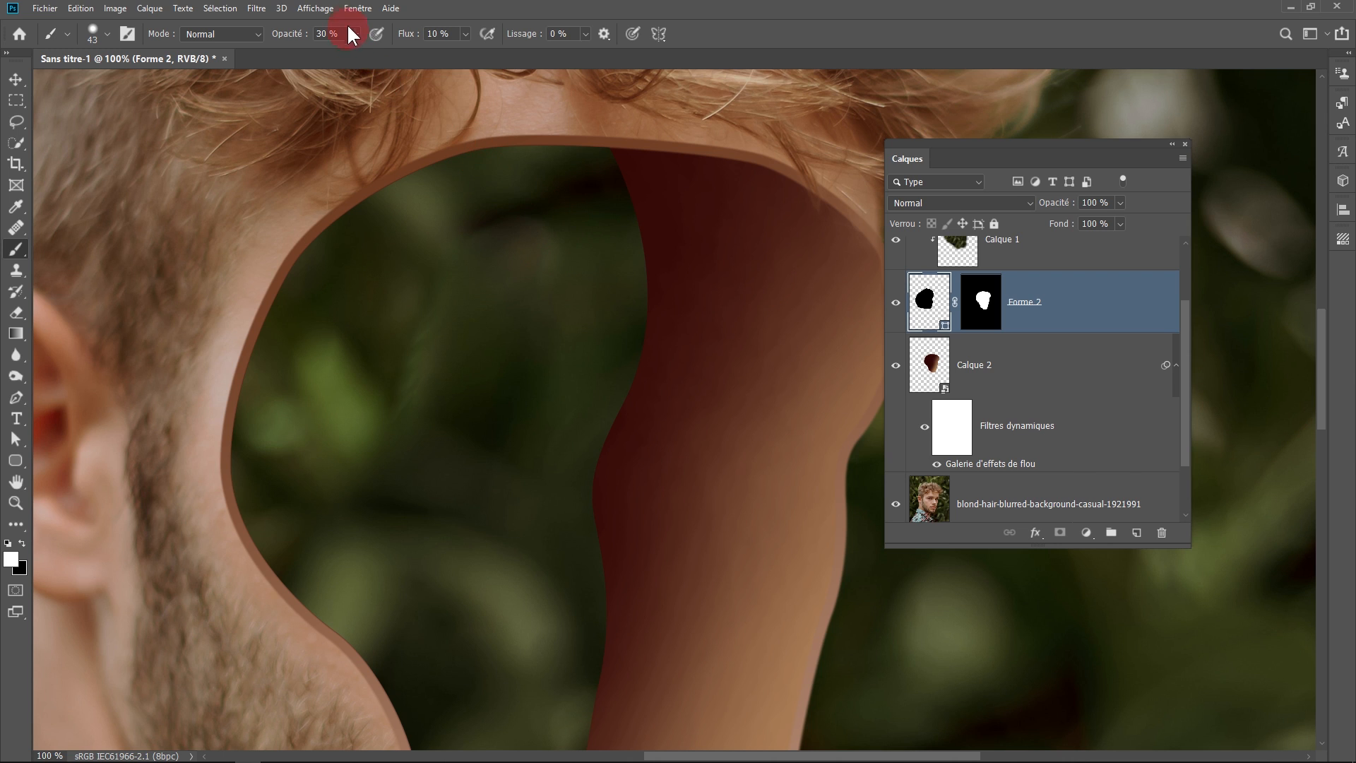
left_click(357, 9)
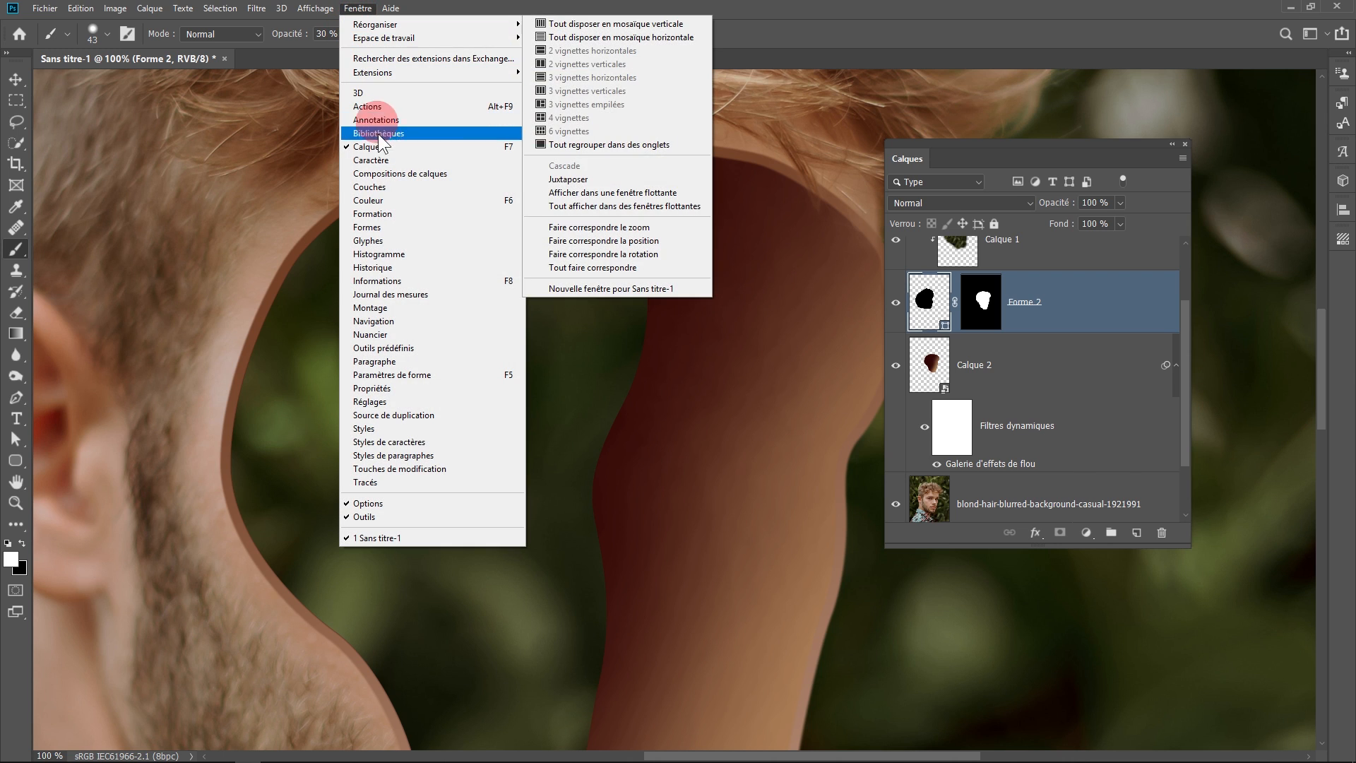
left_click(397, 390)
left_click_drag(948, 252, 333, 154)
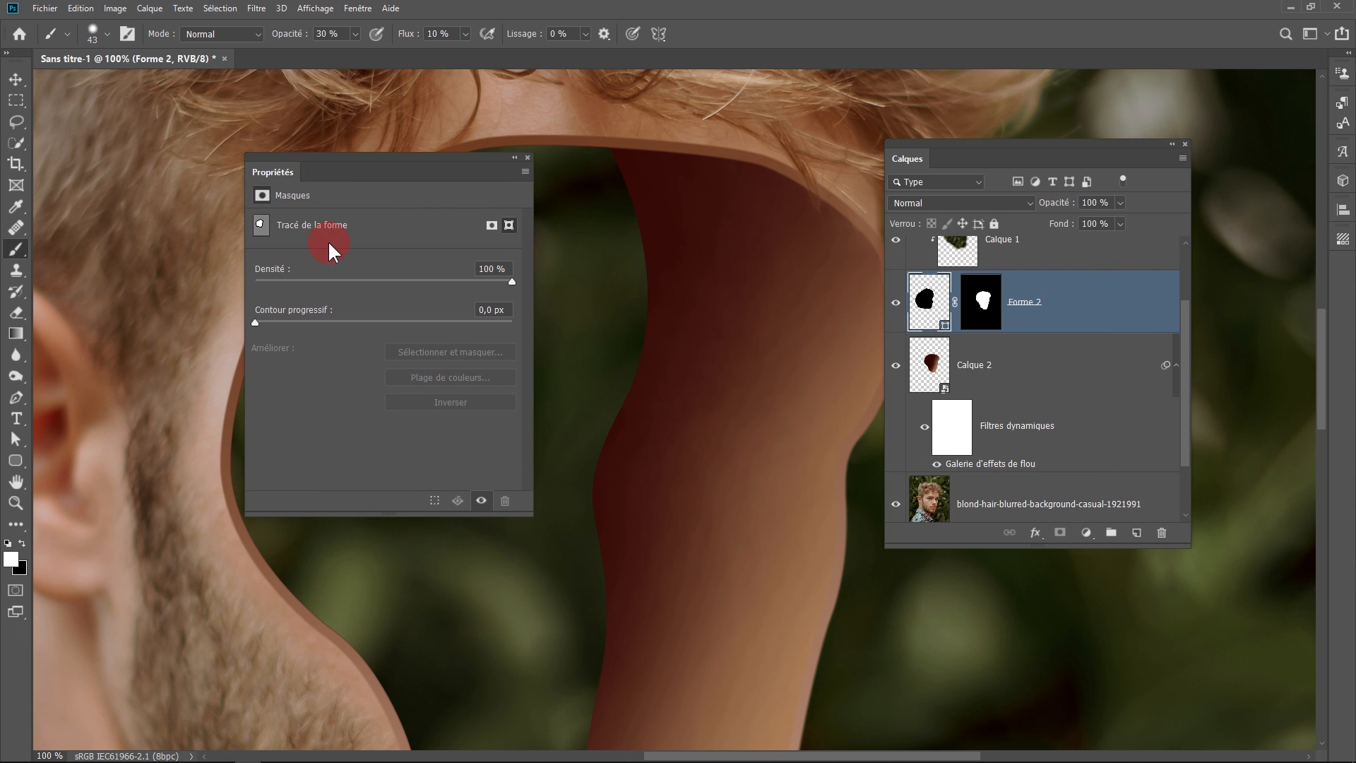
left_click(657, 400, "ctrl")
left_click(657, 401, "ctrl")
left_click_drag(657, 400, 725, 411)
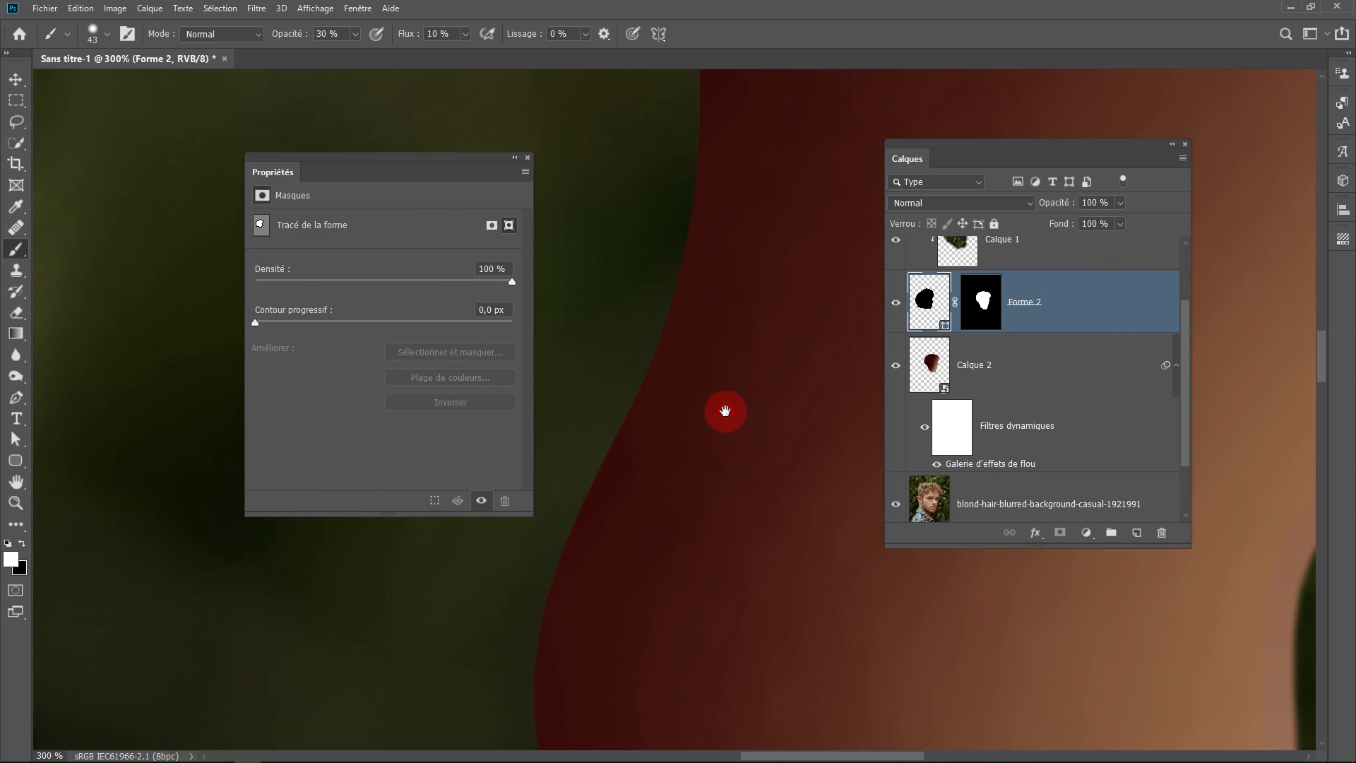
left_click_drag(260, 322, 284, 325)
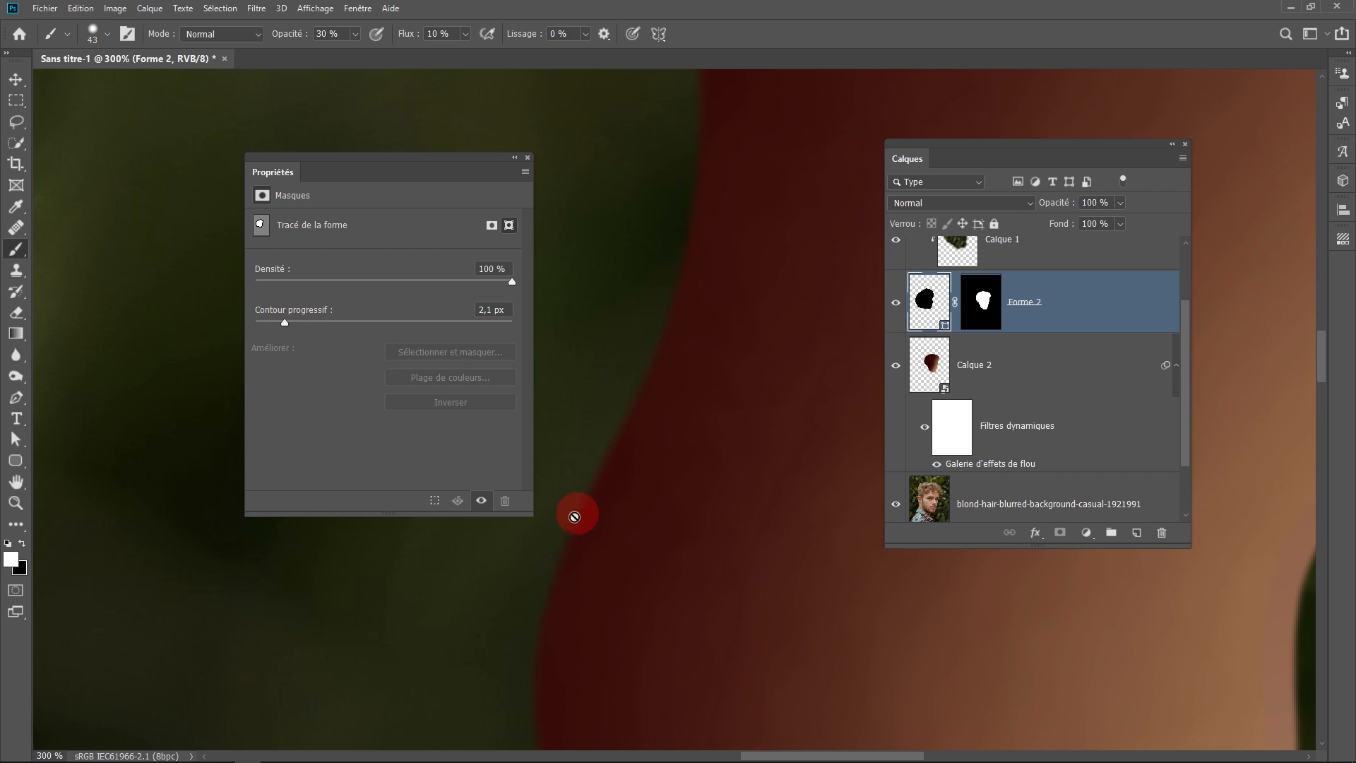
- Examine the feathered inner edge down to the beard, close the mask properties and view the full image
left_click_drag(581, 624, 698, 122)
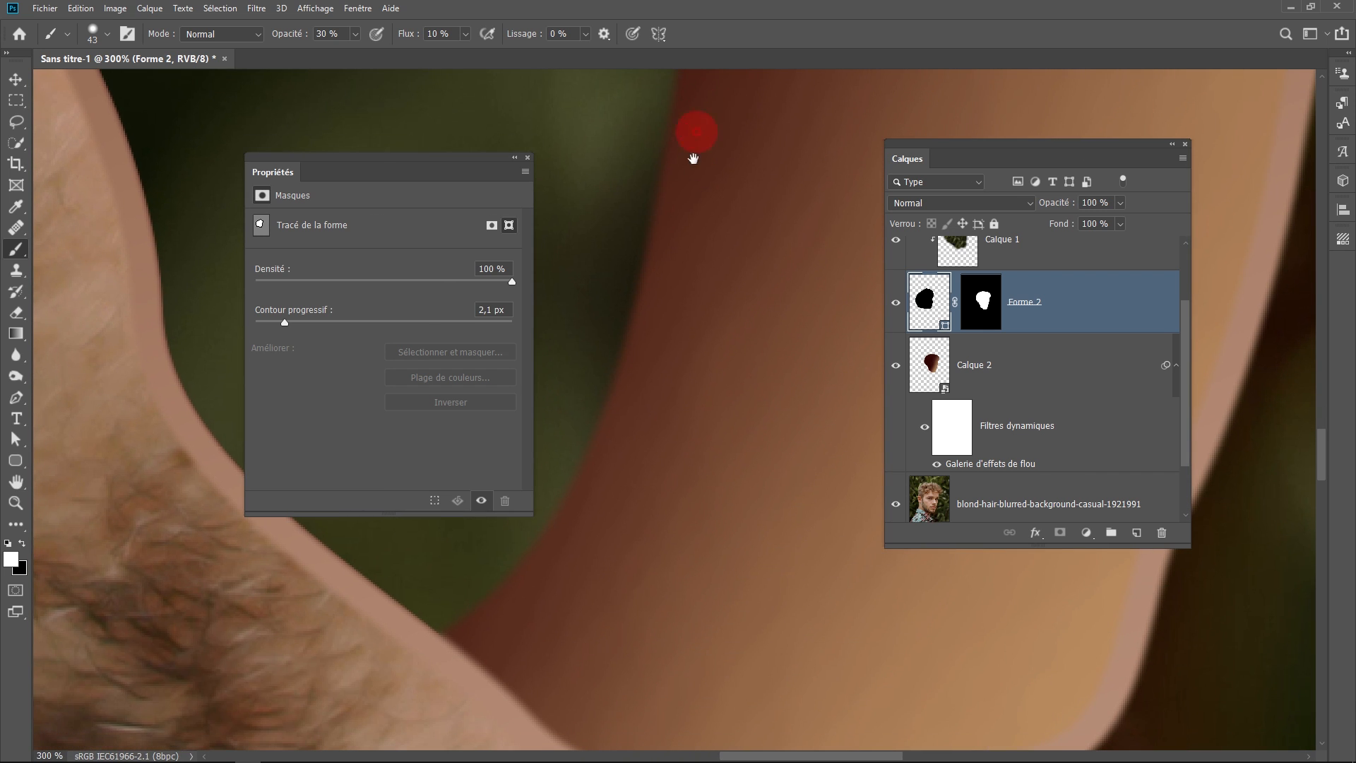
left_click_drag(420, 520, 653, 514)
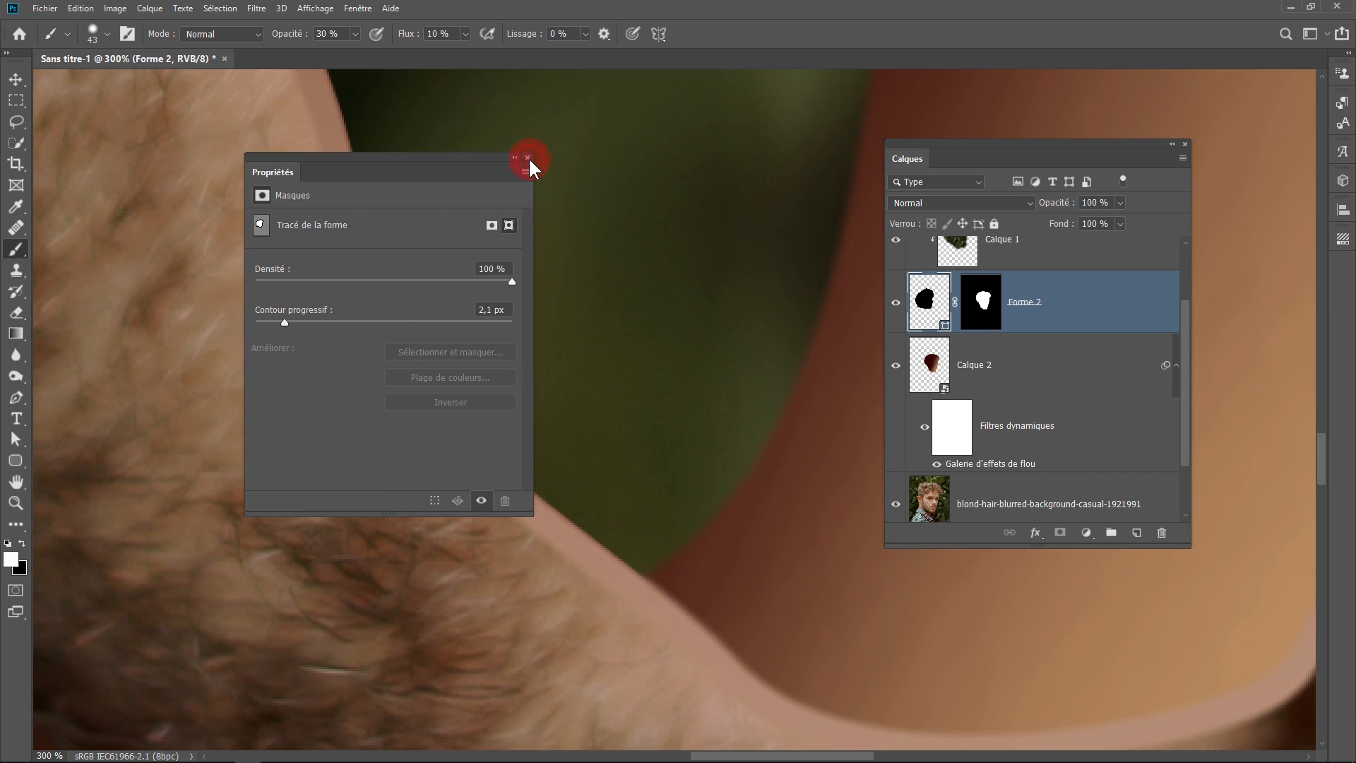
left_click(528, 157)
left_click(661, 303, "alt")
left_click(569, 578, "alt")
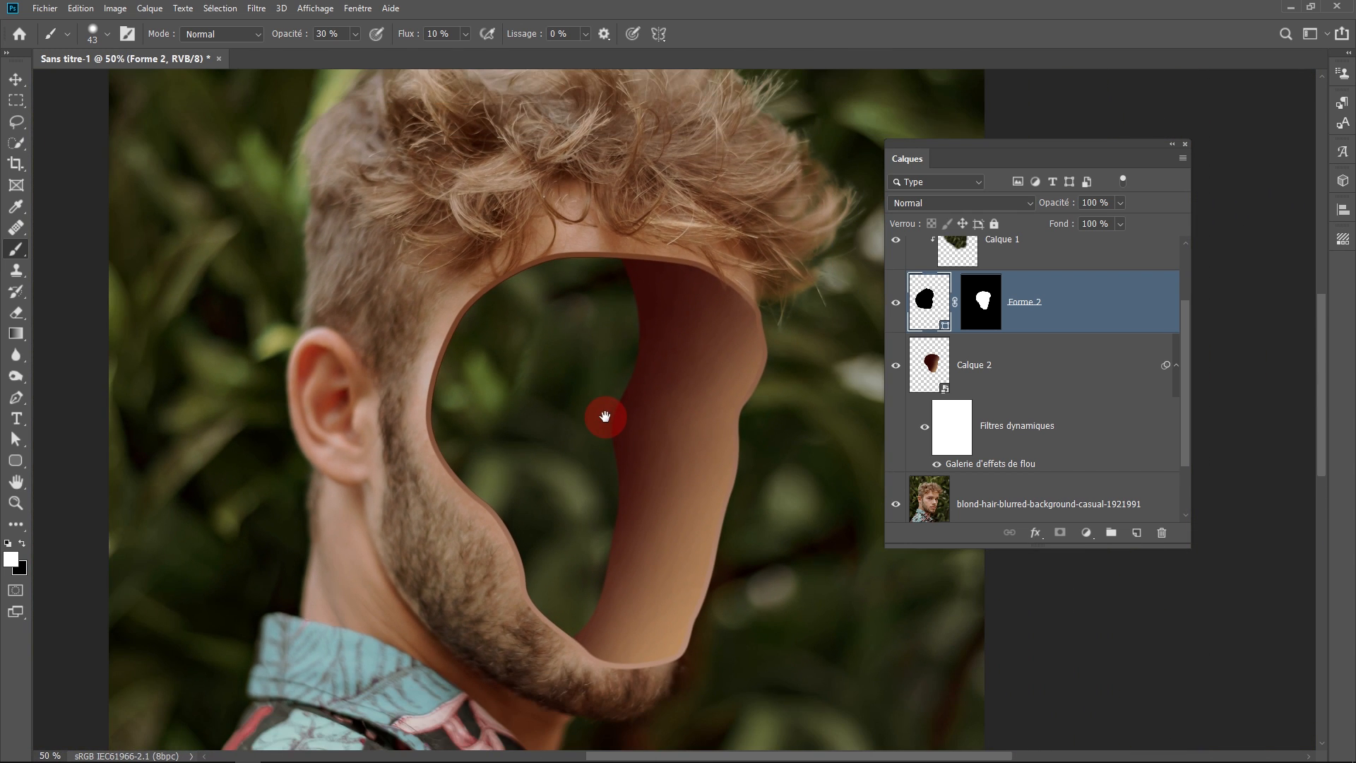
left_click(606, 417, "alt")
left_click_drag(606, 416, 563, 424)
left_click(454, 391, "alt")
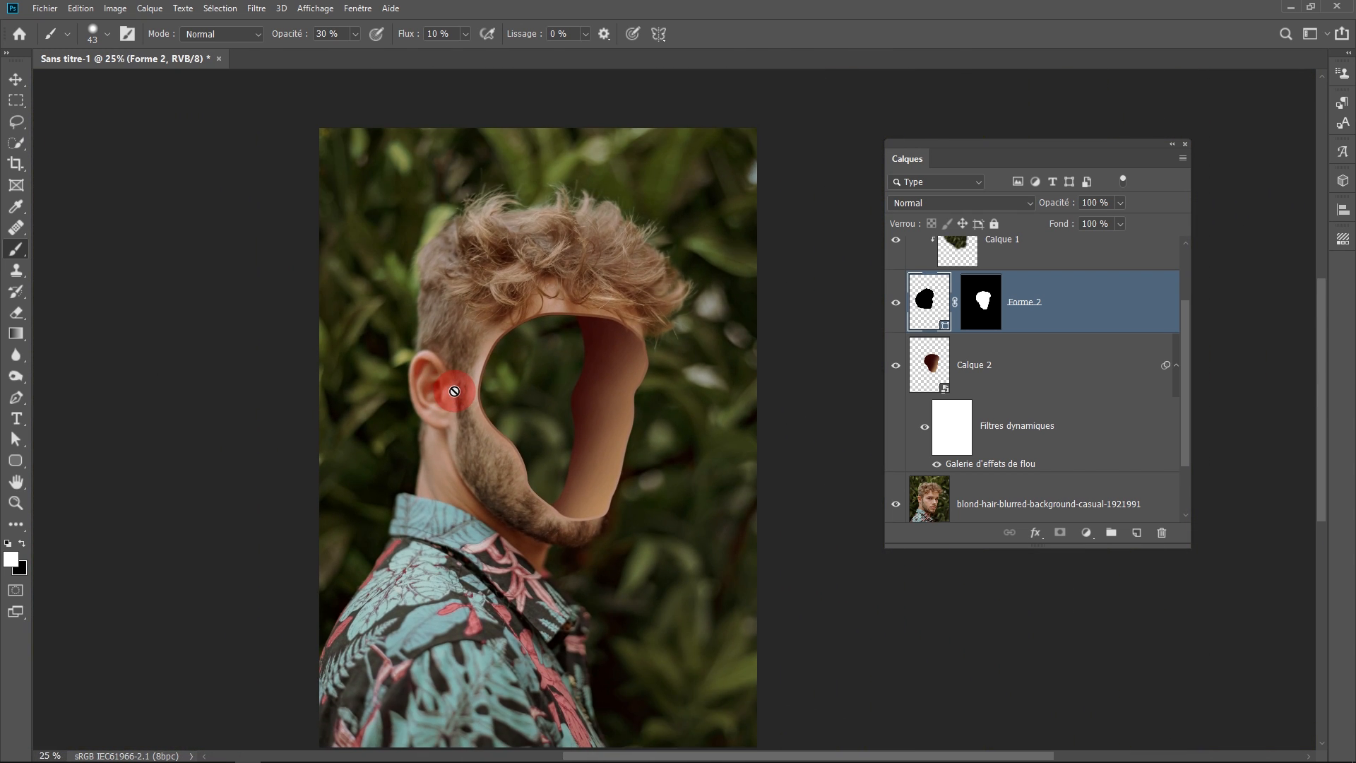
- Add a Selective Color adjustment layer above Calque 3 and place its properties beside the photo
key("ctrl+shift+alt+n")
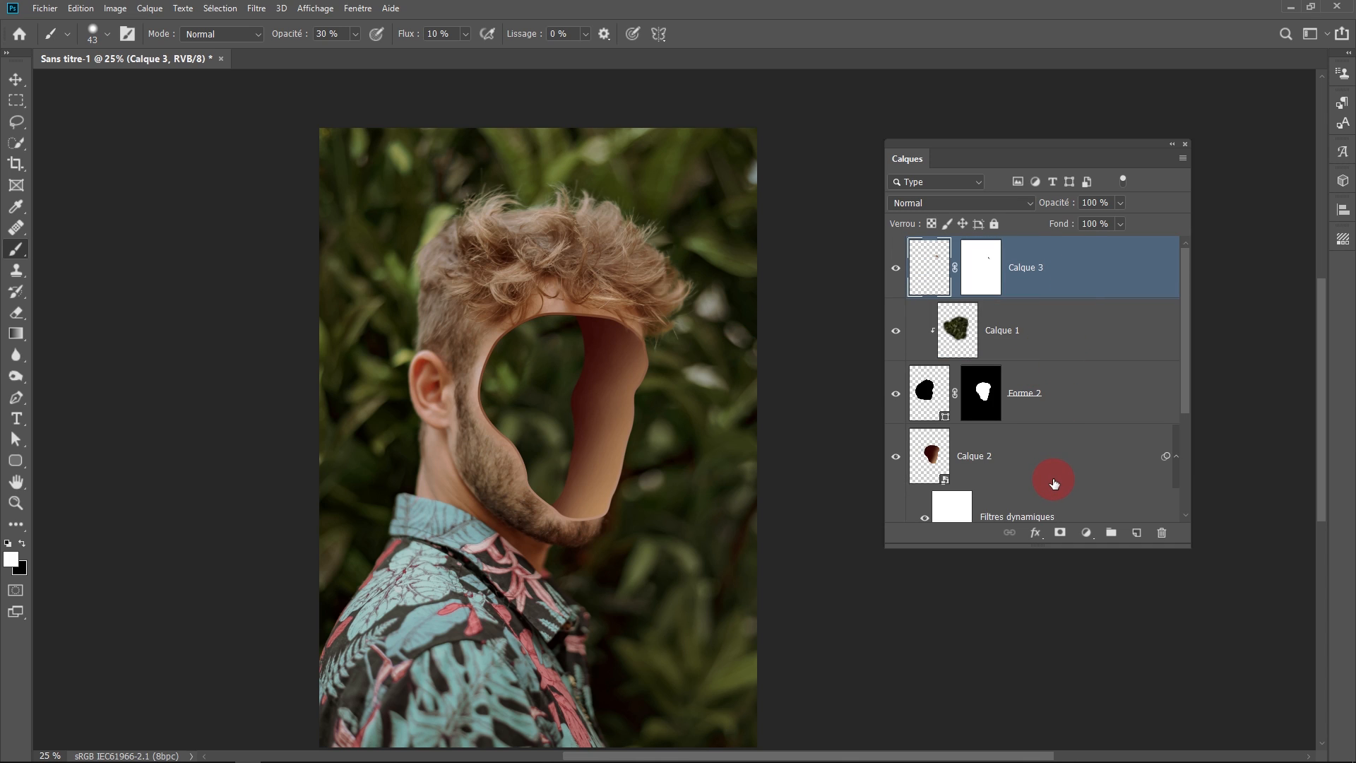
left_click(1087, 533)
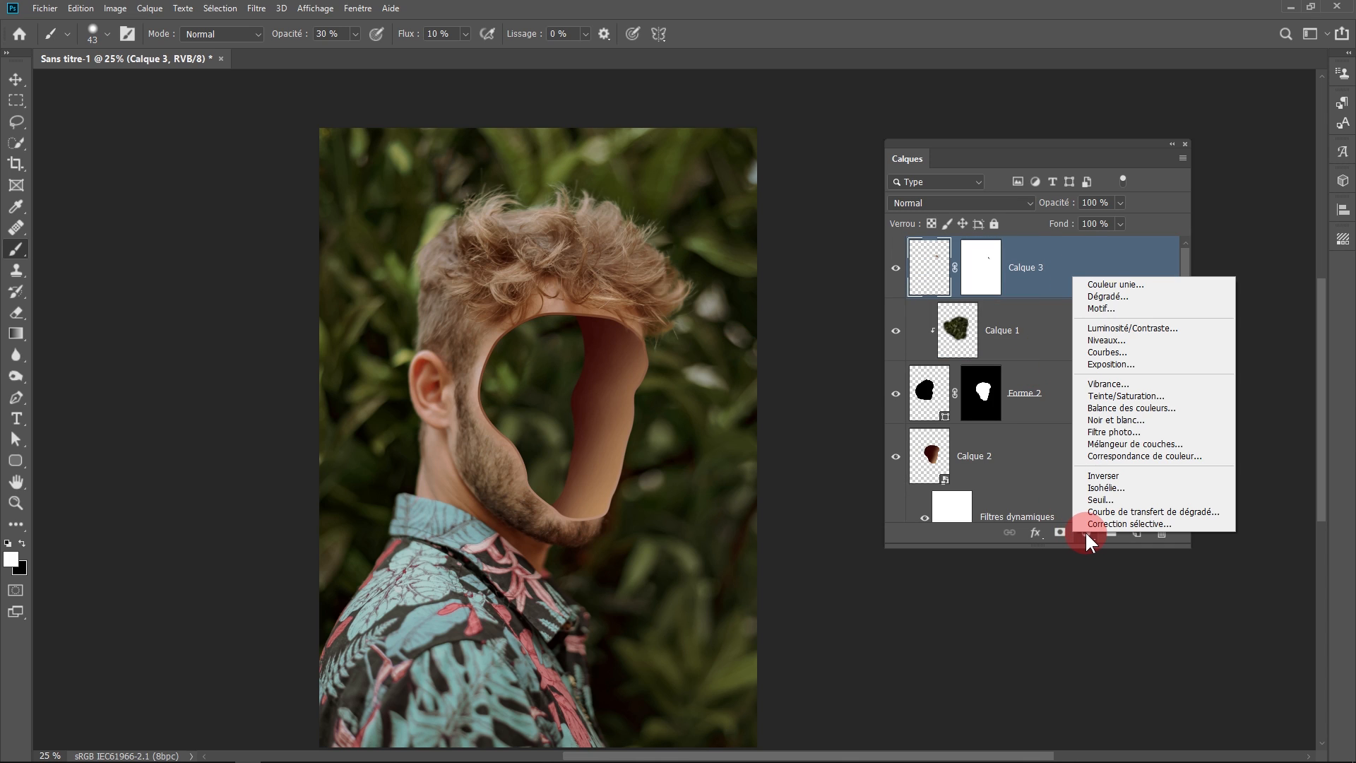
left_click(1099, 523)
left_click_drag(425, 153, 839, 398)
mouse_move(458, 156)
left_mouse_down()
mouse_move(1032, 336)
mouse_move(1024, 262)
left_mouse_up()
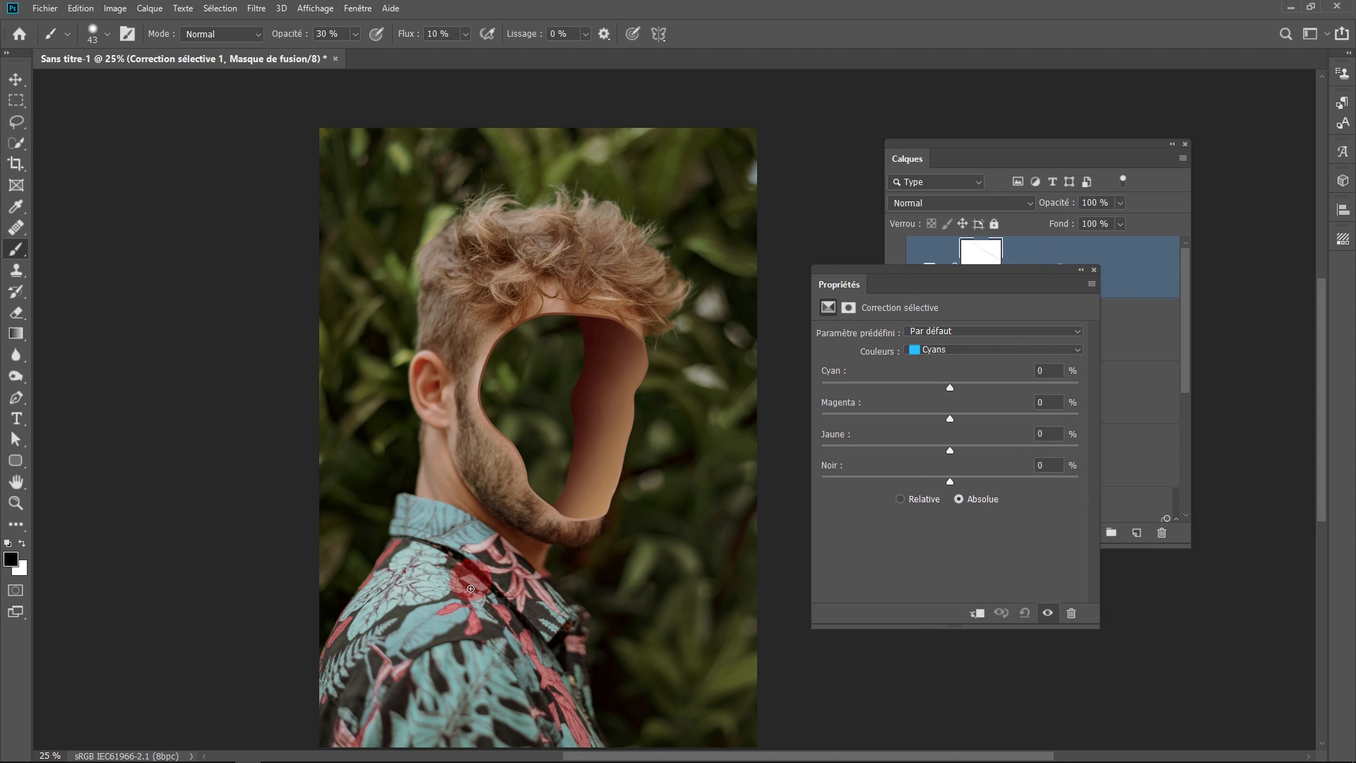
- Adjust the Cyans range of the Selective Color layer to intensify the turquoise in the shirt
left_click(942, 350)
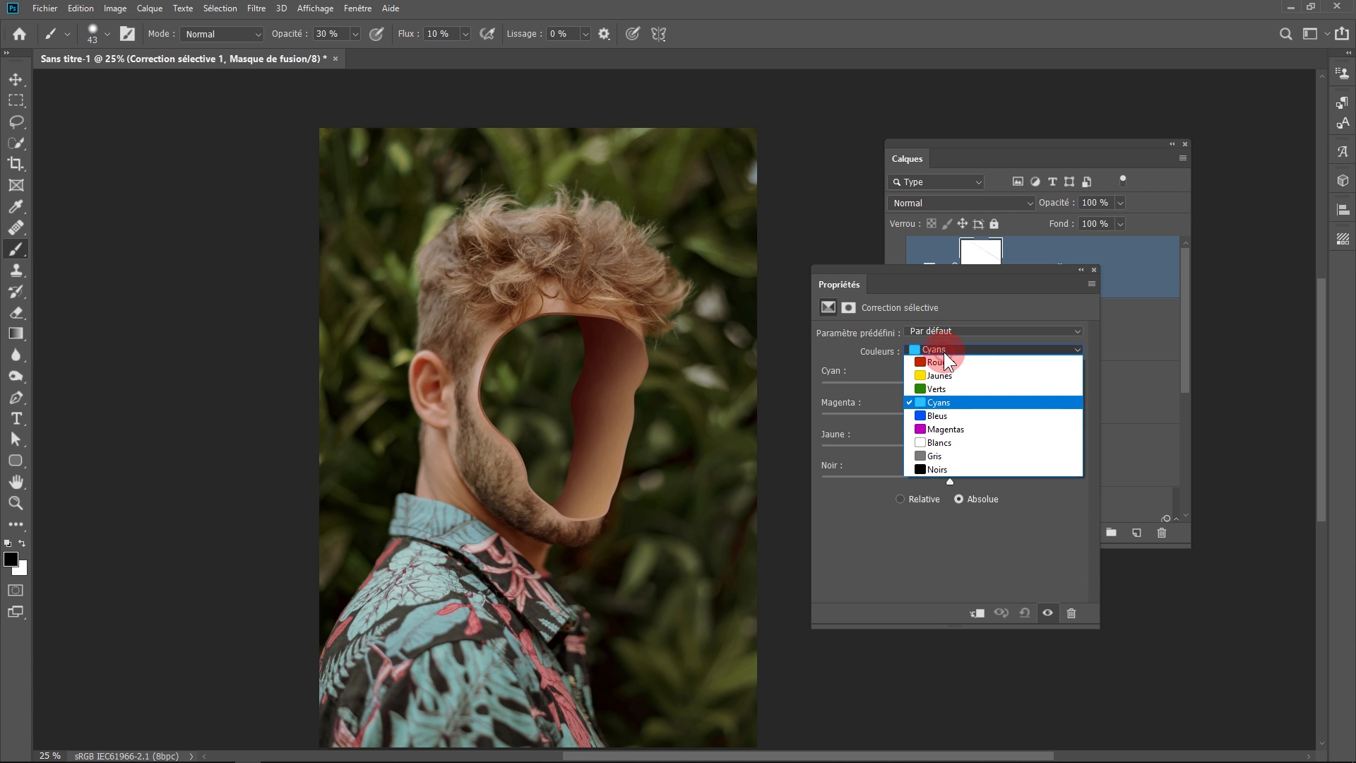
left_click(935, 403)
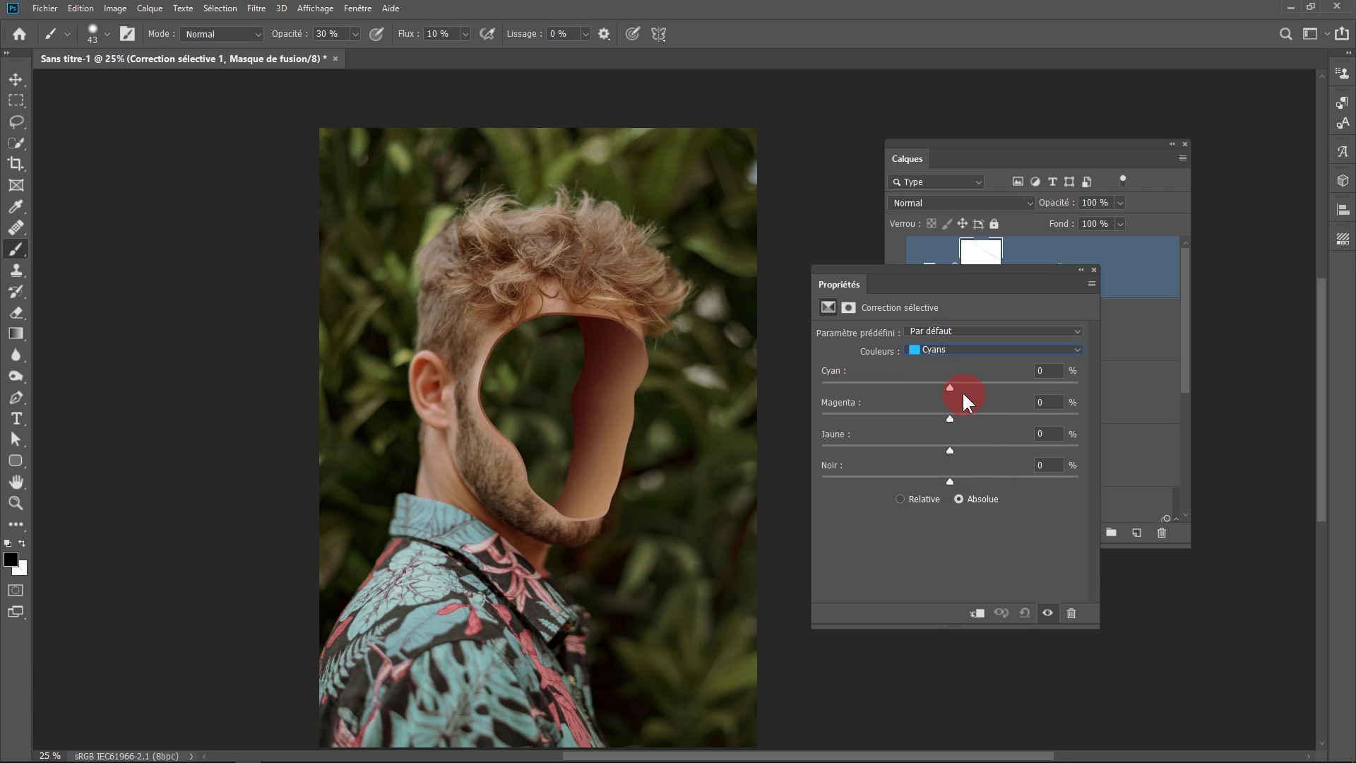
left_click_drag(953, 388, 931, 416)
- For the Reds in the Selective Color layer, set Cyan to -50 %, Magenta to -13 % and Yellow to -13 %
left_click(941, 353)
left_click(933, 361)
left_click_drag(950, 388, 887, 384)
mouse_move(950, 418)
left_mouse_down()
mouse_move(964, 414)
mouse_move(936, 417)
left_mouse_up()
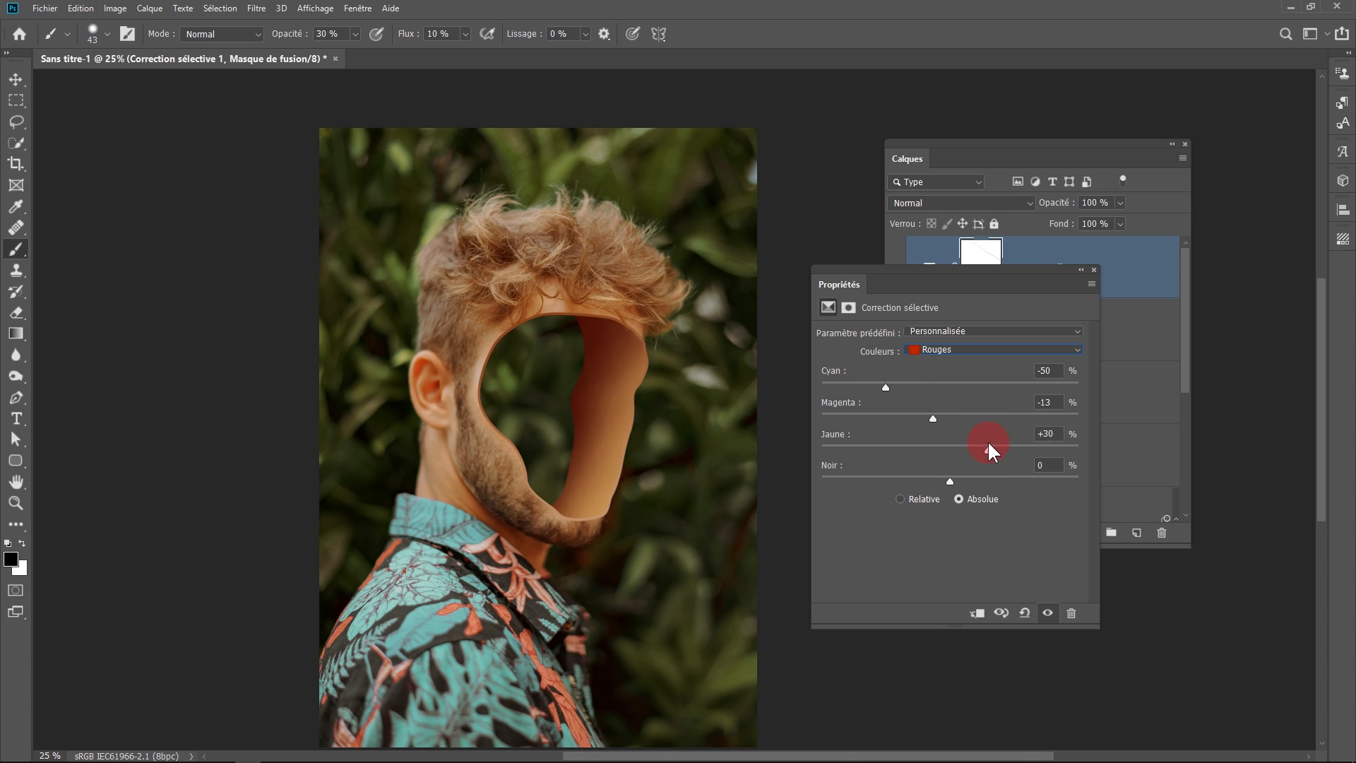
left_click_drag(922, 450, 934, 450)
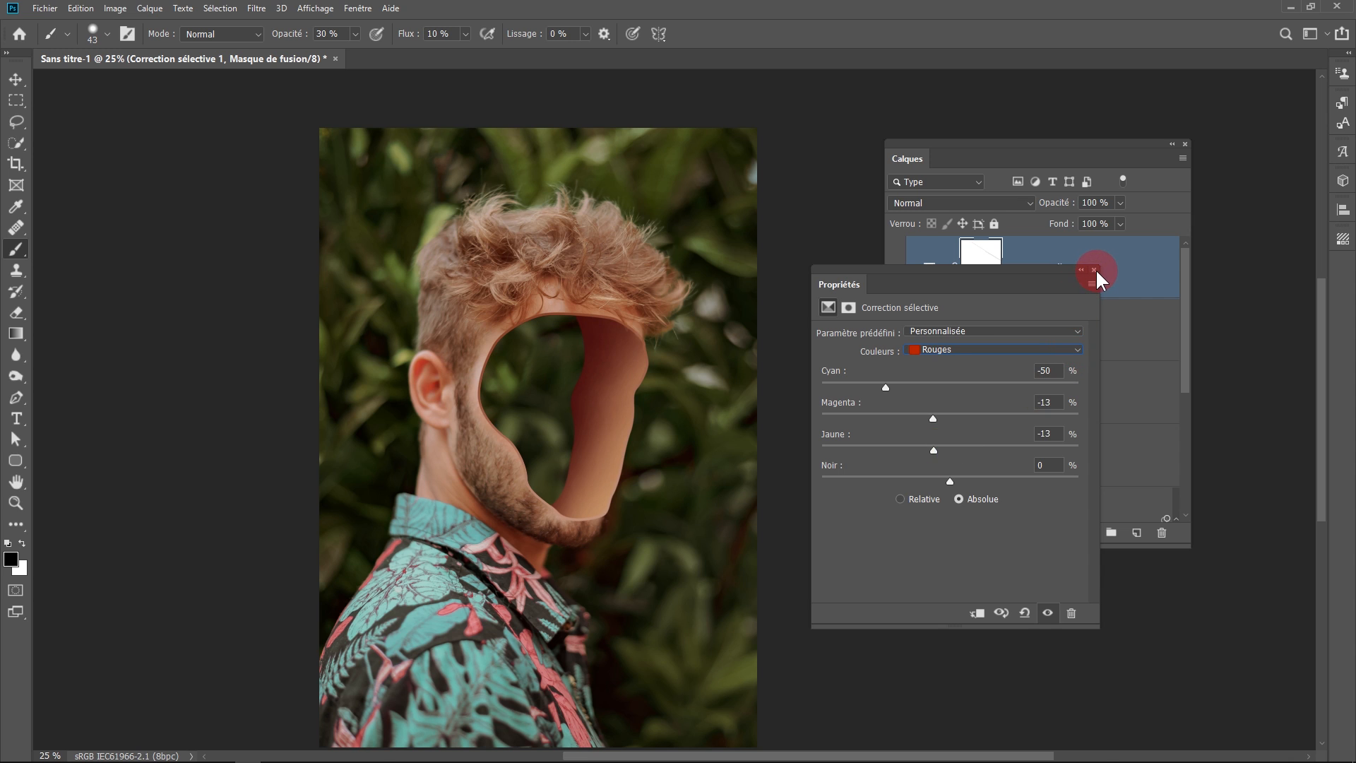
- Adjust another colour range of the Selective Color layer to shift the foliage's tones
left_click(947, 346)
left_click(929, 381)
mouse_move(944, 387)
left_mouse_down()
mouse_move(876, 383)
mouse_move(994, 382)
mouse_move(969, 379)
mouse_move(917, 416)
mouse_move(946, 412)
left_mouse_up()
left_click_drag(950, 442, 935, 455)
- Toggle the Selective Color layer's visibility to compare the colours before and after the correction
left_click(1112, 378)
left_click(898, 270)
left_click(897, 270)
left_click(896, 270)
left_click(896, 270)
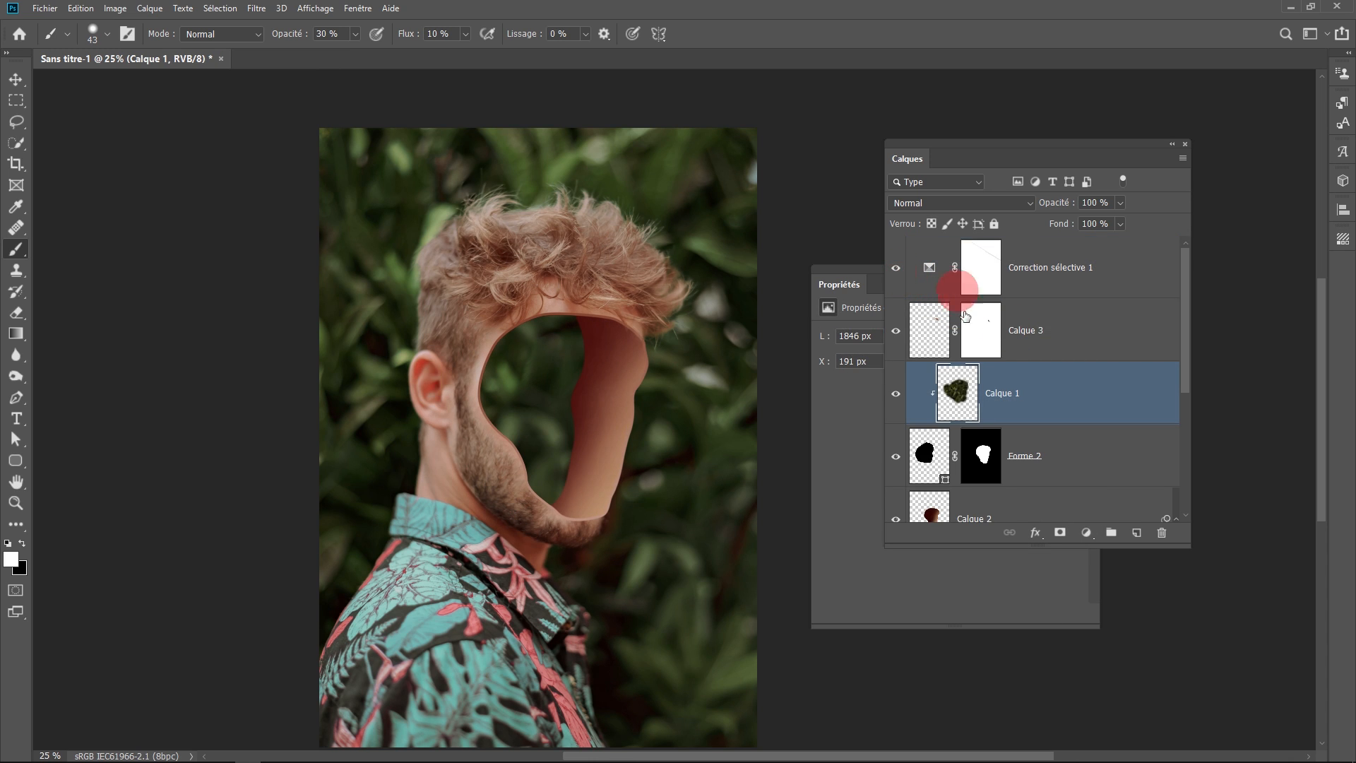
- Add a Vibrance adjustment layer and move it above the Selective Color layer
left_click(990, 326)
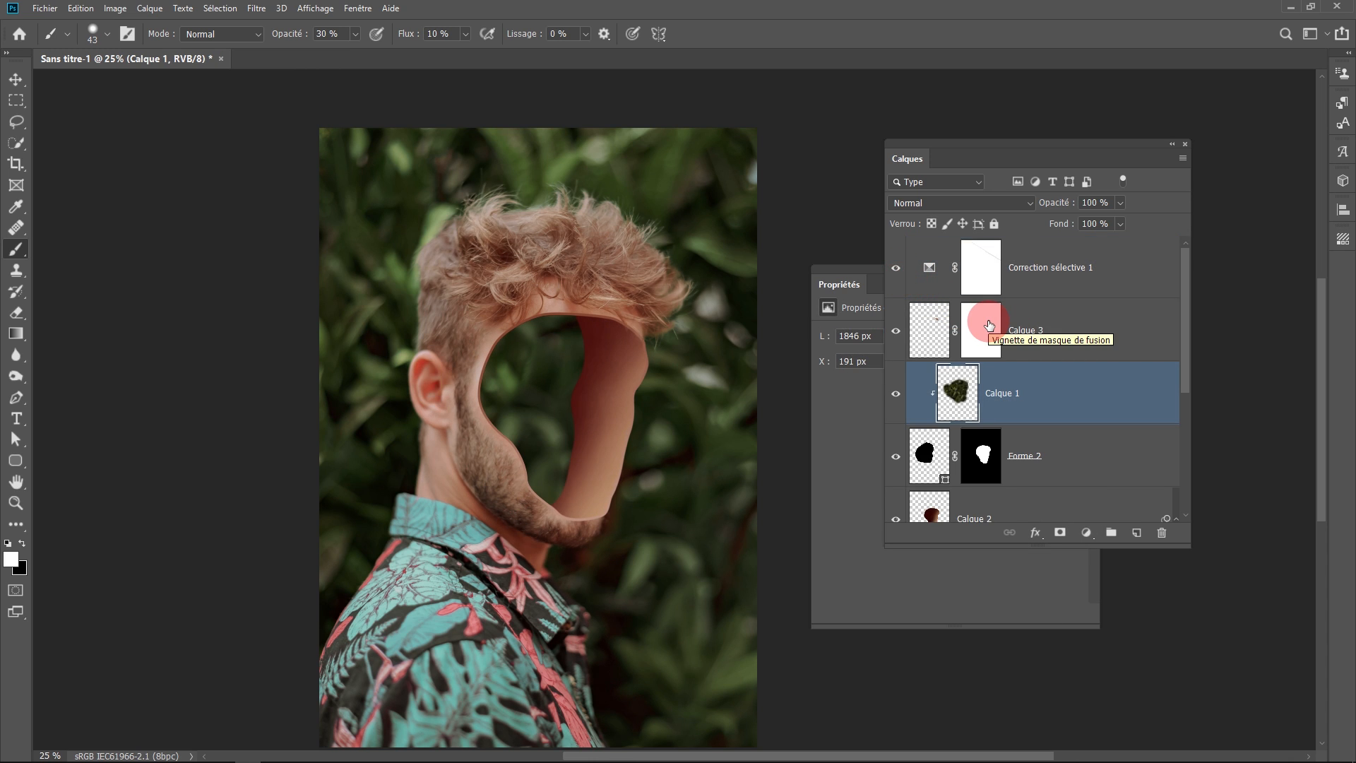
left_click(1087, 533)
left_click(1122, 387)
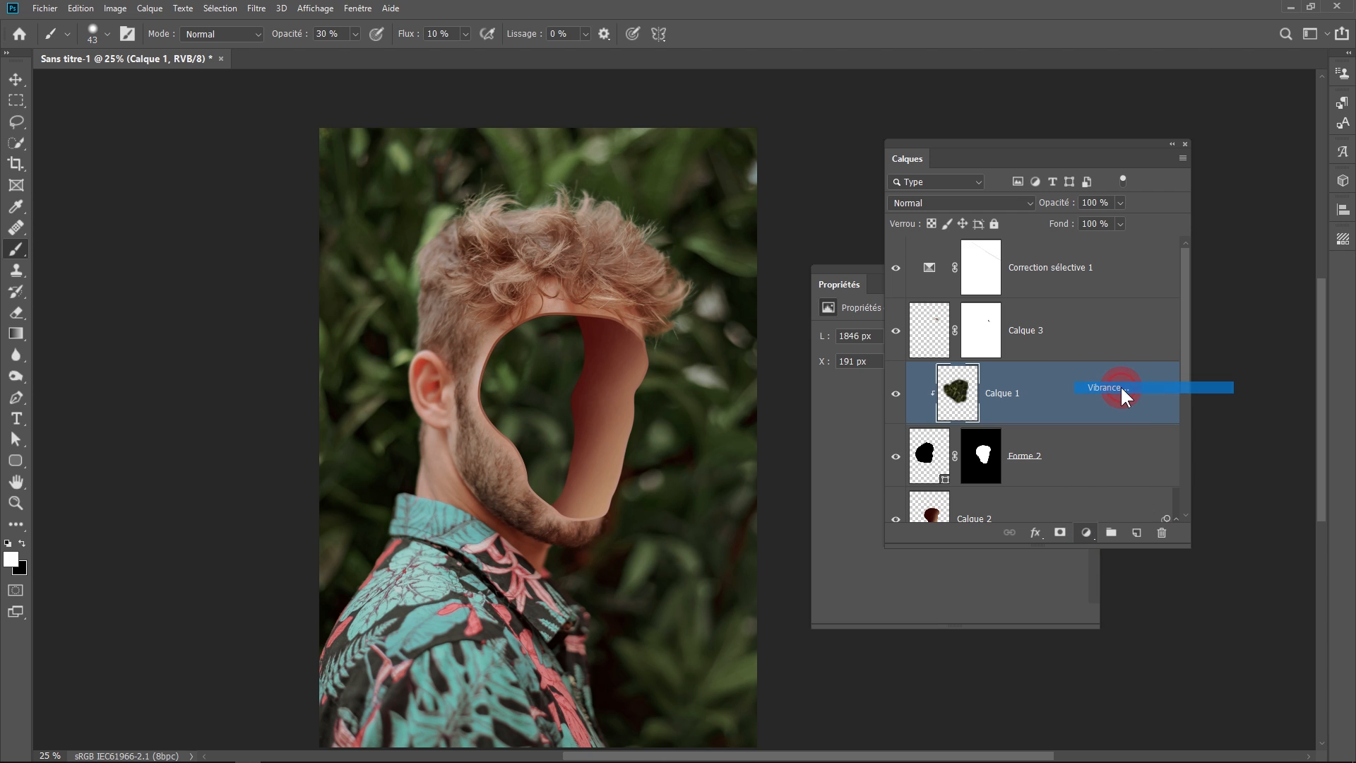
left_click_drag(1066, 396, 1095, 248)
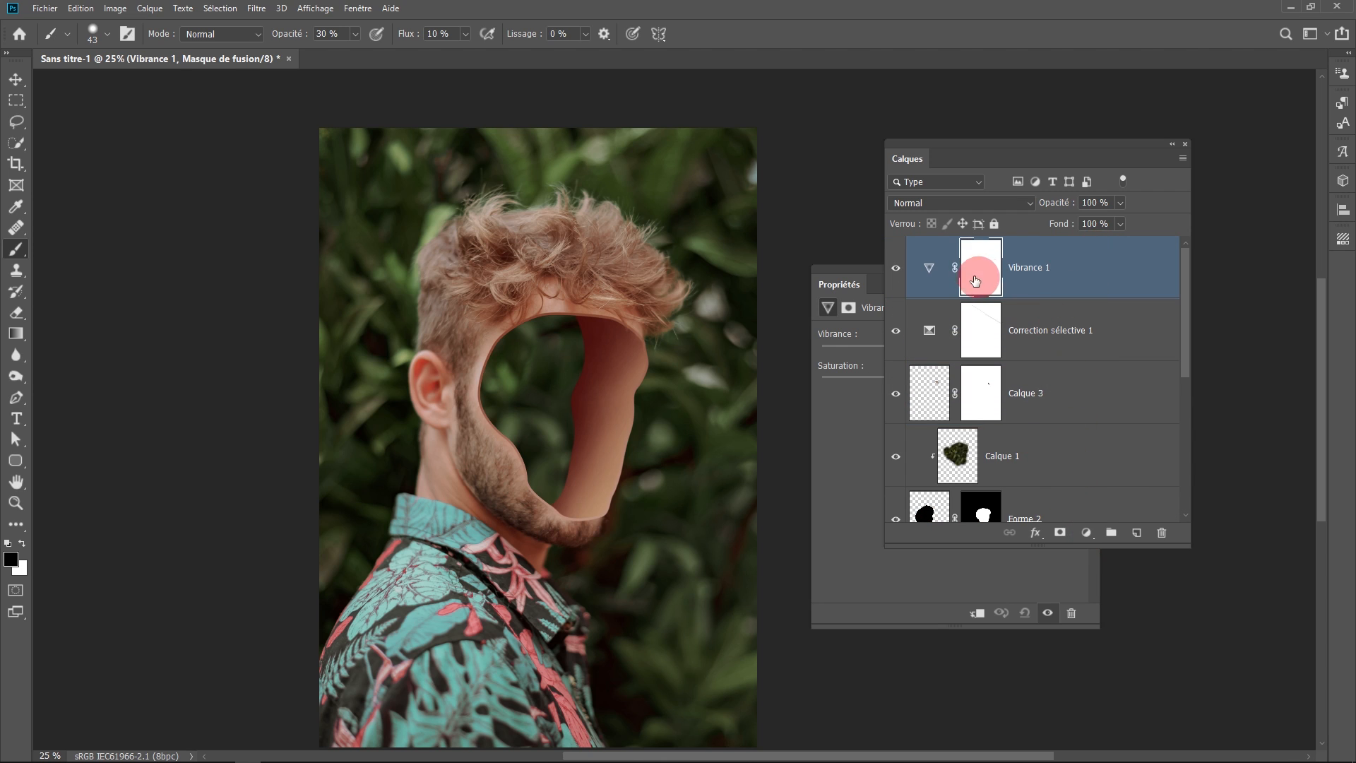
- Set the Vibrance adjustment to about +44 and select the Calque 3 layer
left_click_drag(845, 272, 799, 303)
left_click_drag(906, 389, 968, 397)
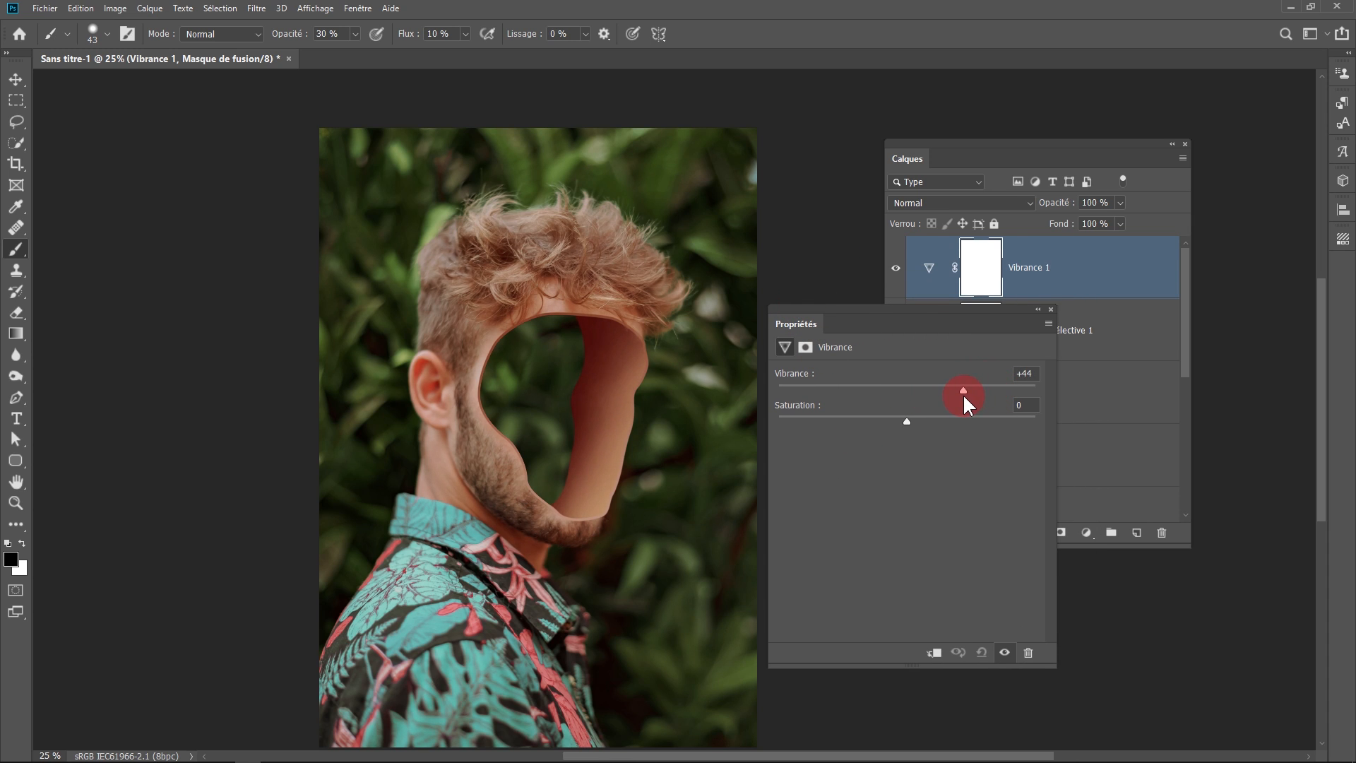
left_click(1095, 396)
left_click(936, 411)
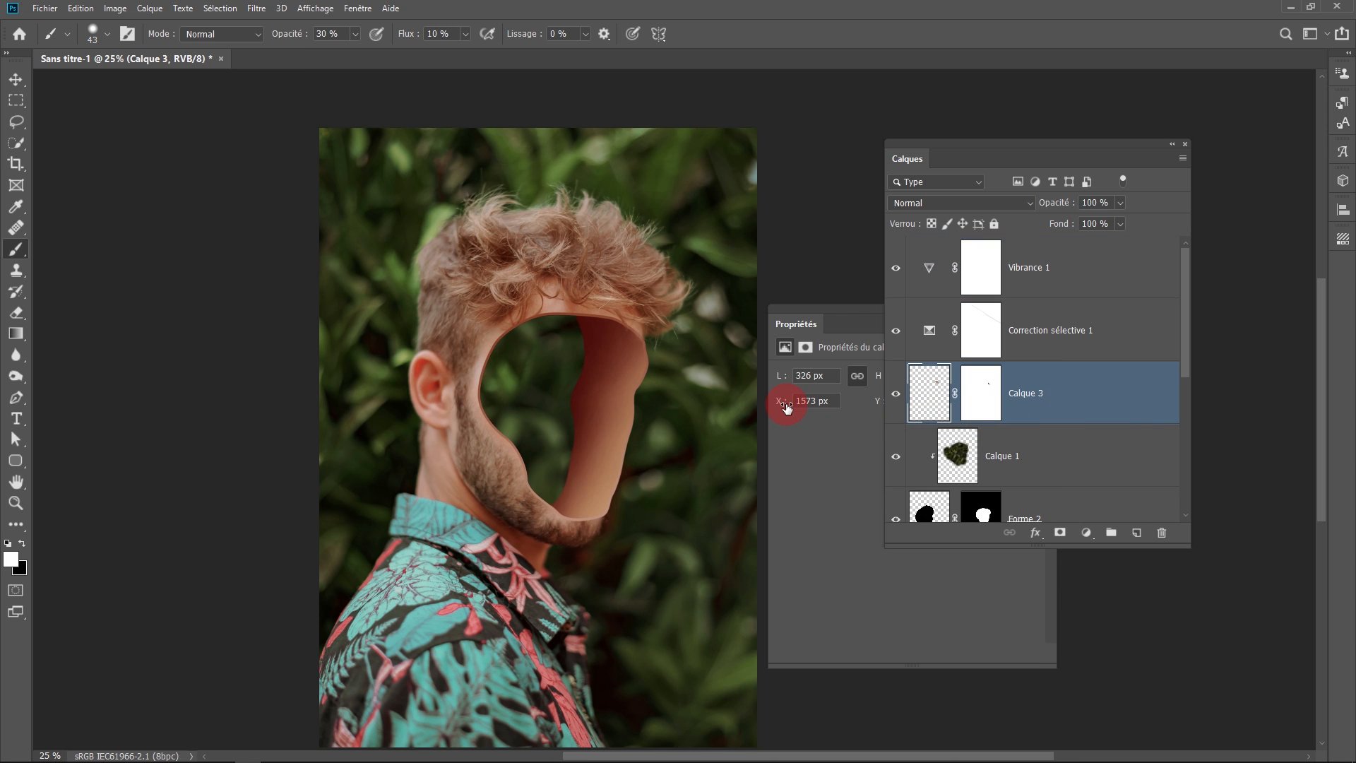
- Add a Curves adjustment layer above Vibrance 1 and lower its white point to an output of 132
left_click_drag(675, 369, 471, 303)
scroll(573, 354, "down", 1)
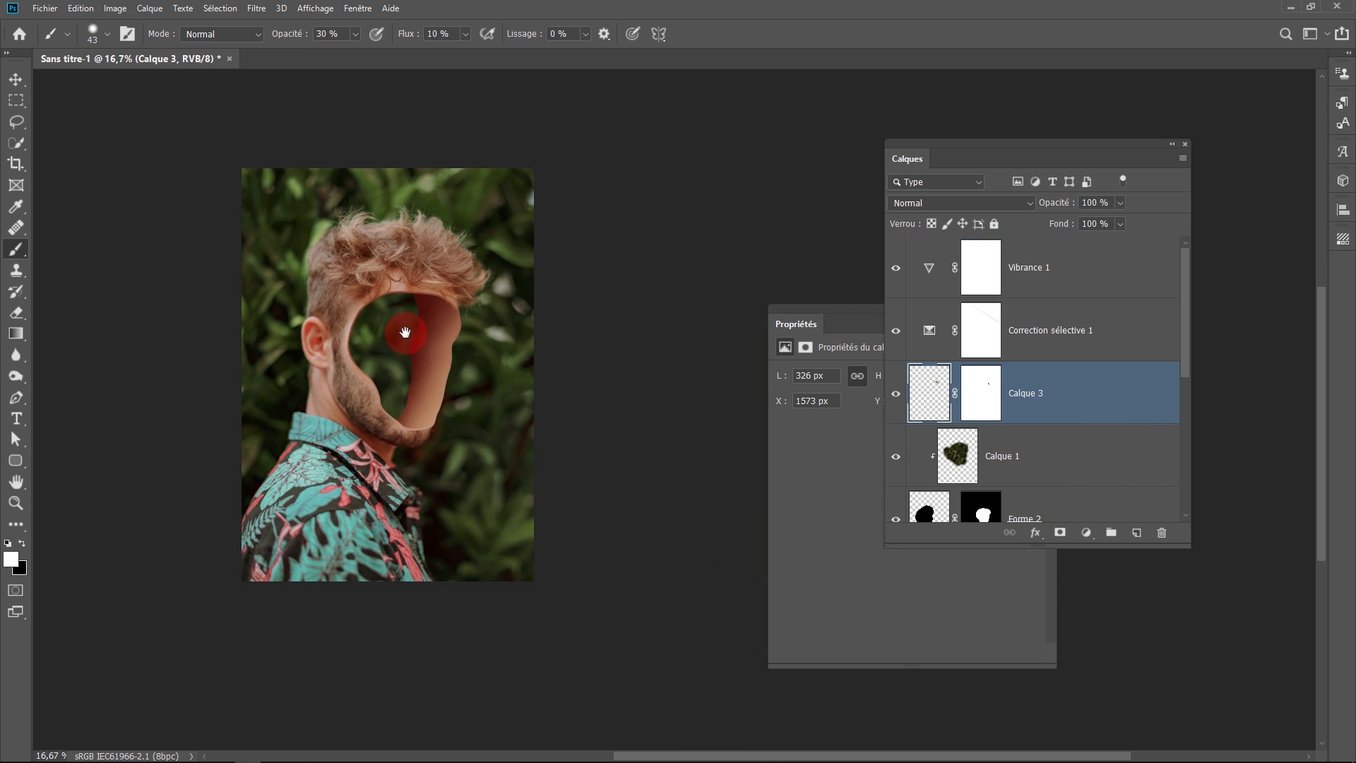
scroll(404, 332, "up", 1)
left_click_drag(397, 327, 415, 349)
left_click(1129, 297)
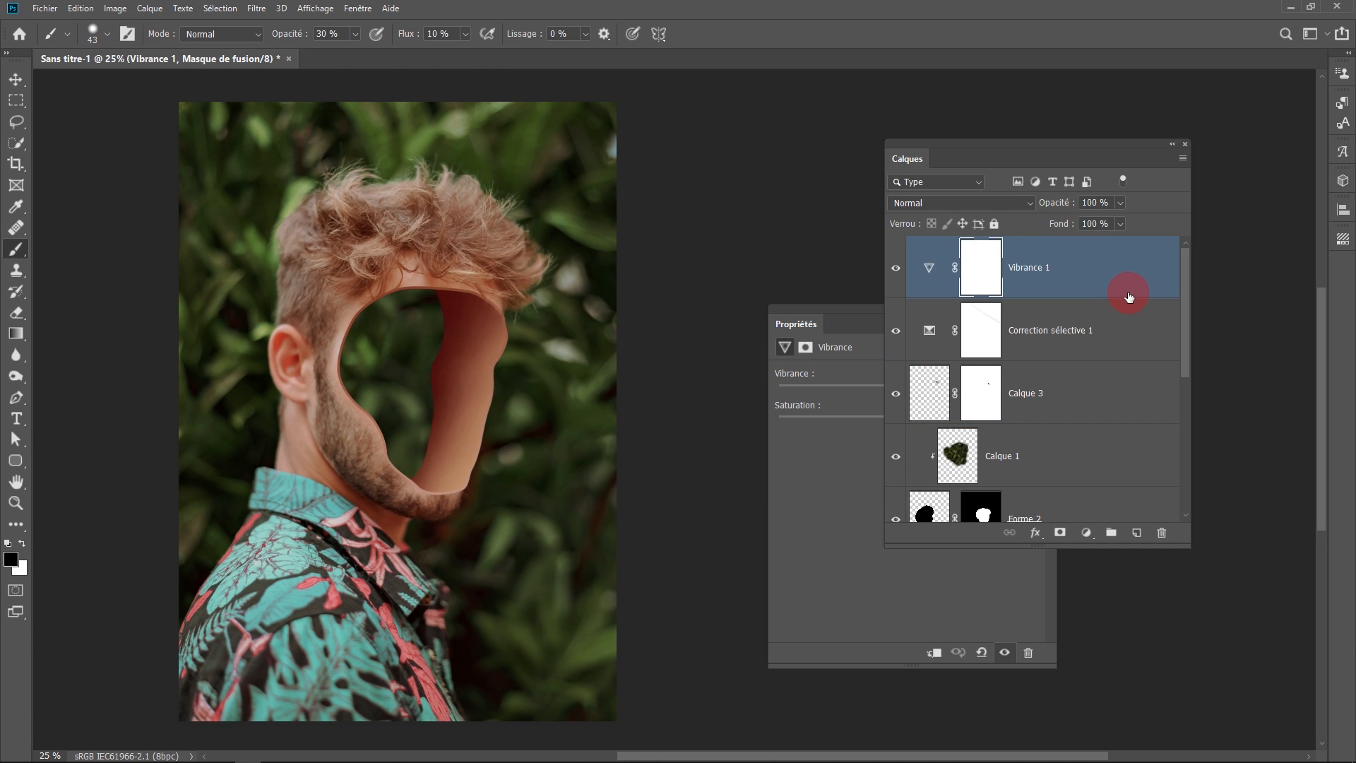
left_click(1086, 533)
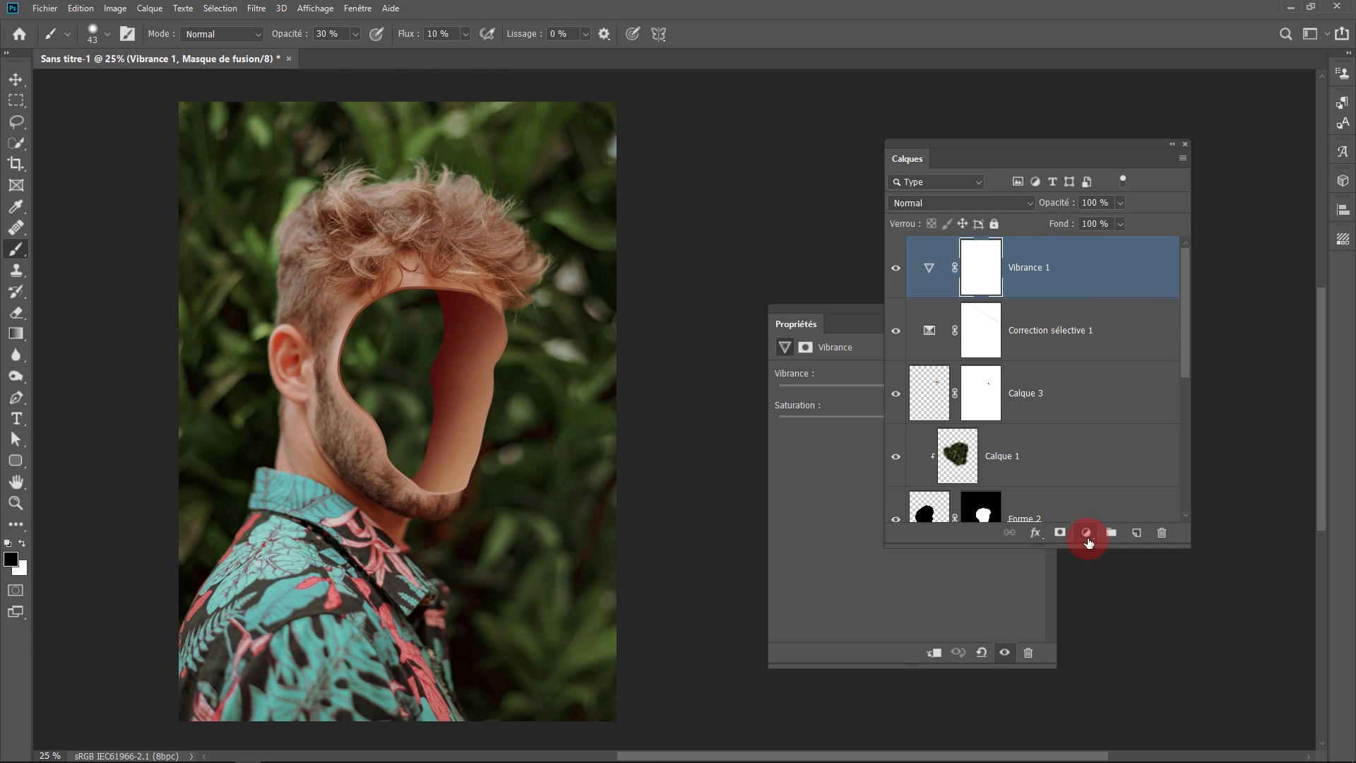
left_click(1126, 351)
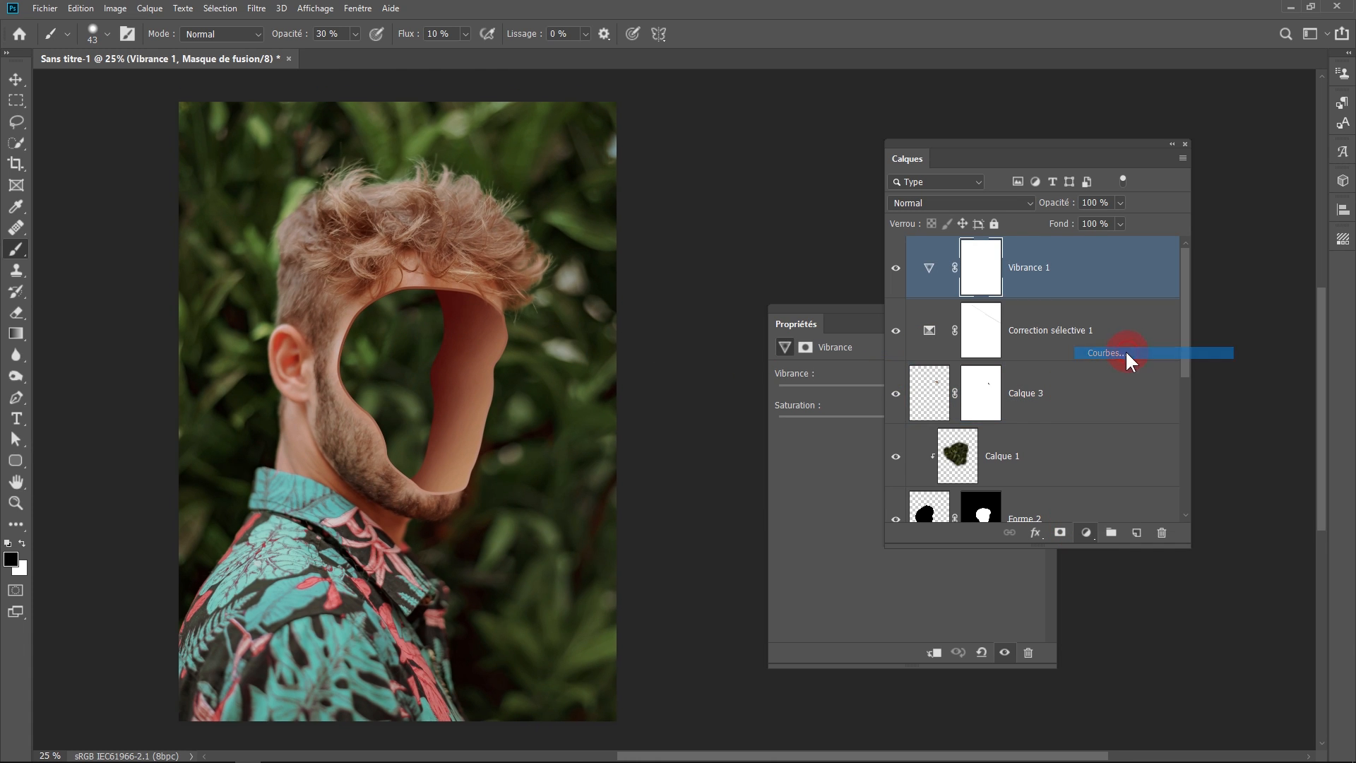
left_click_drag(853, 318, 763, 256)
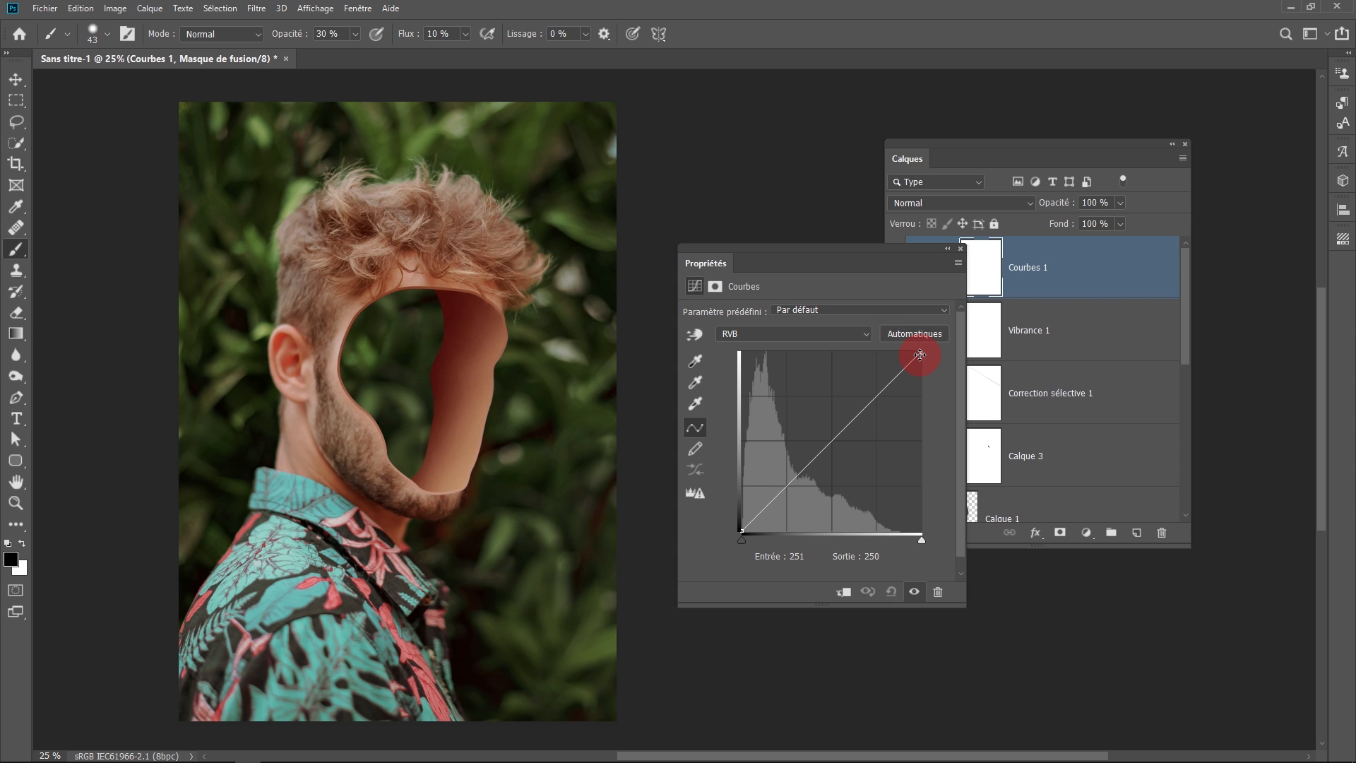
left_click_drag(923, 354, 942, 443)
- Set the Courbes 1 layer's blending mode to Produit (Multiply)
left_click(1095, 273)
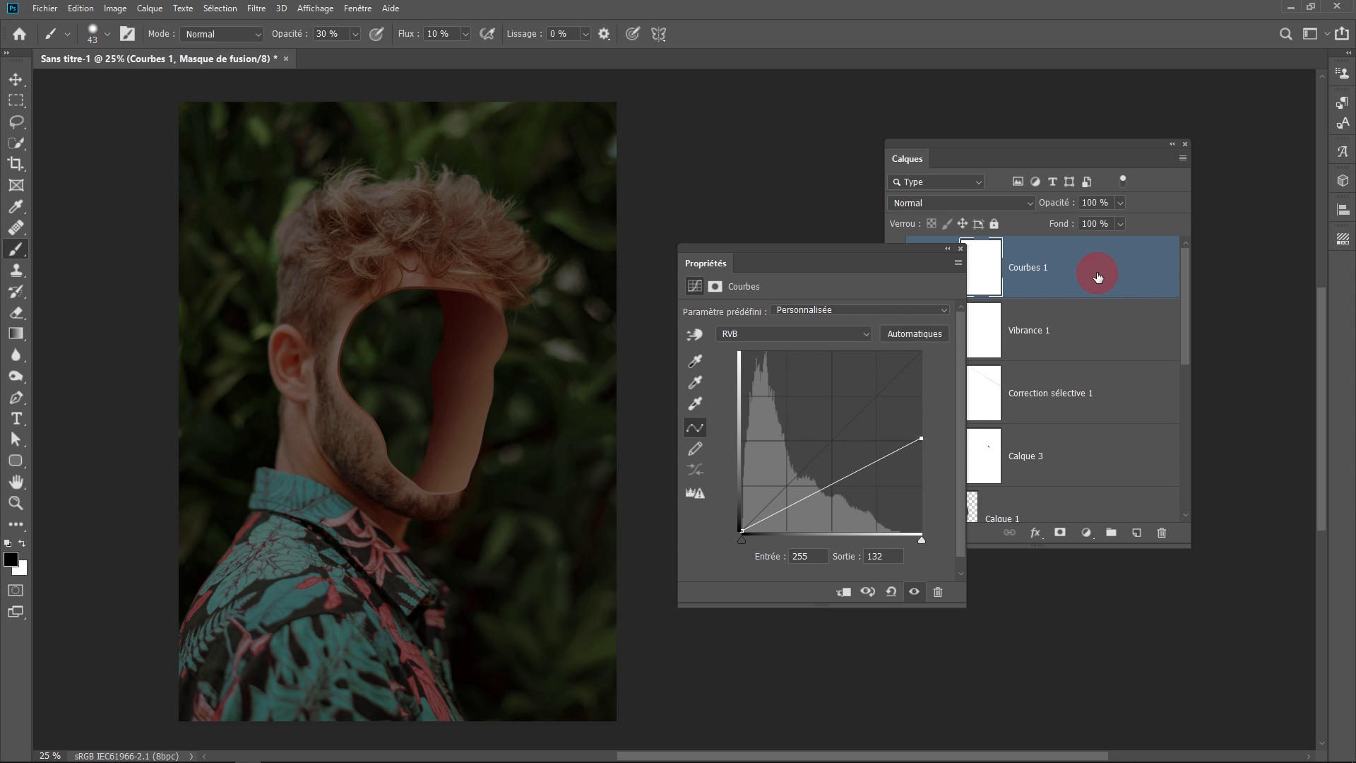
left_click(951, 202)
left_click(950, 264)
- Draw a radial black-to-white gradient on the Courbes 1 mask, from the hollow face out to the photo's lower-left area
left_click(984, 273)
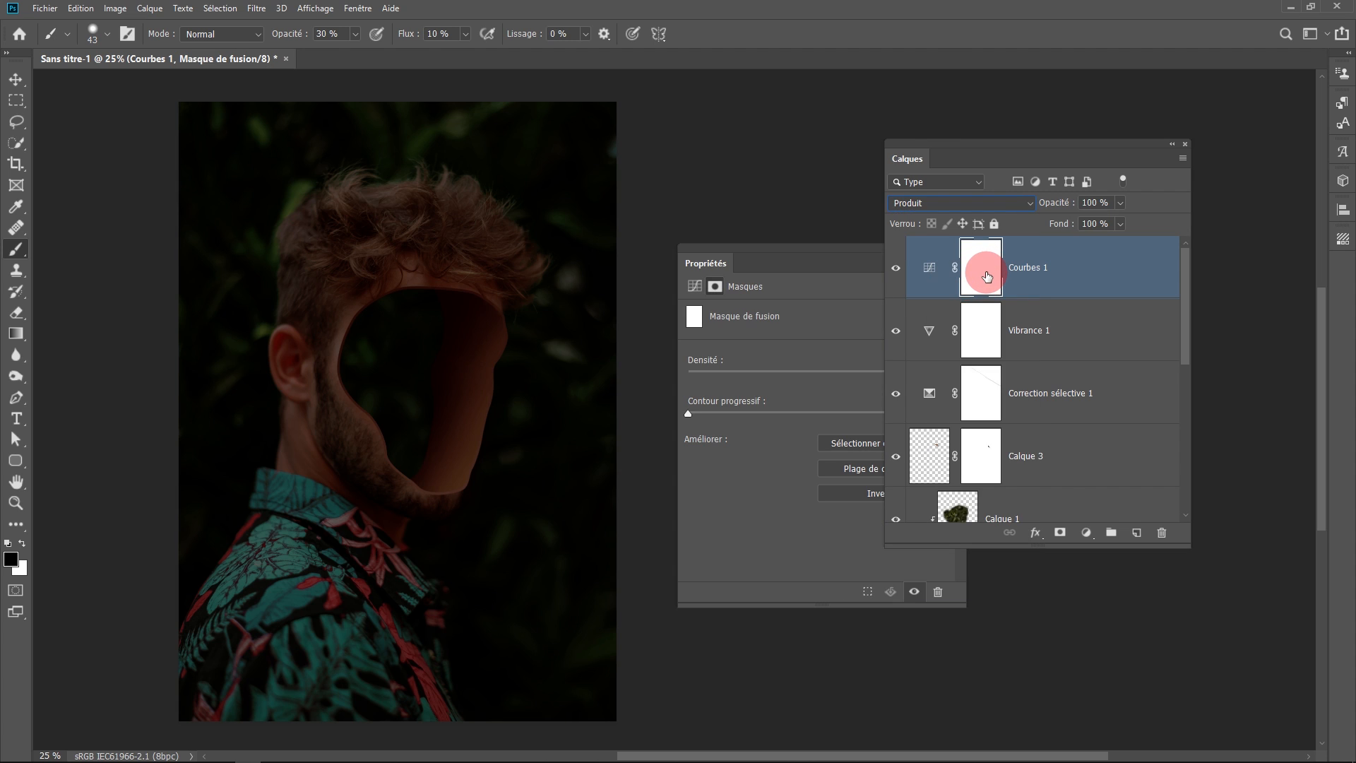
left_click(15, 332)
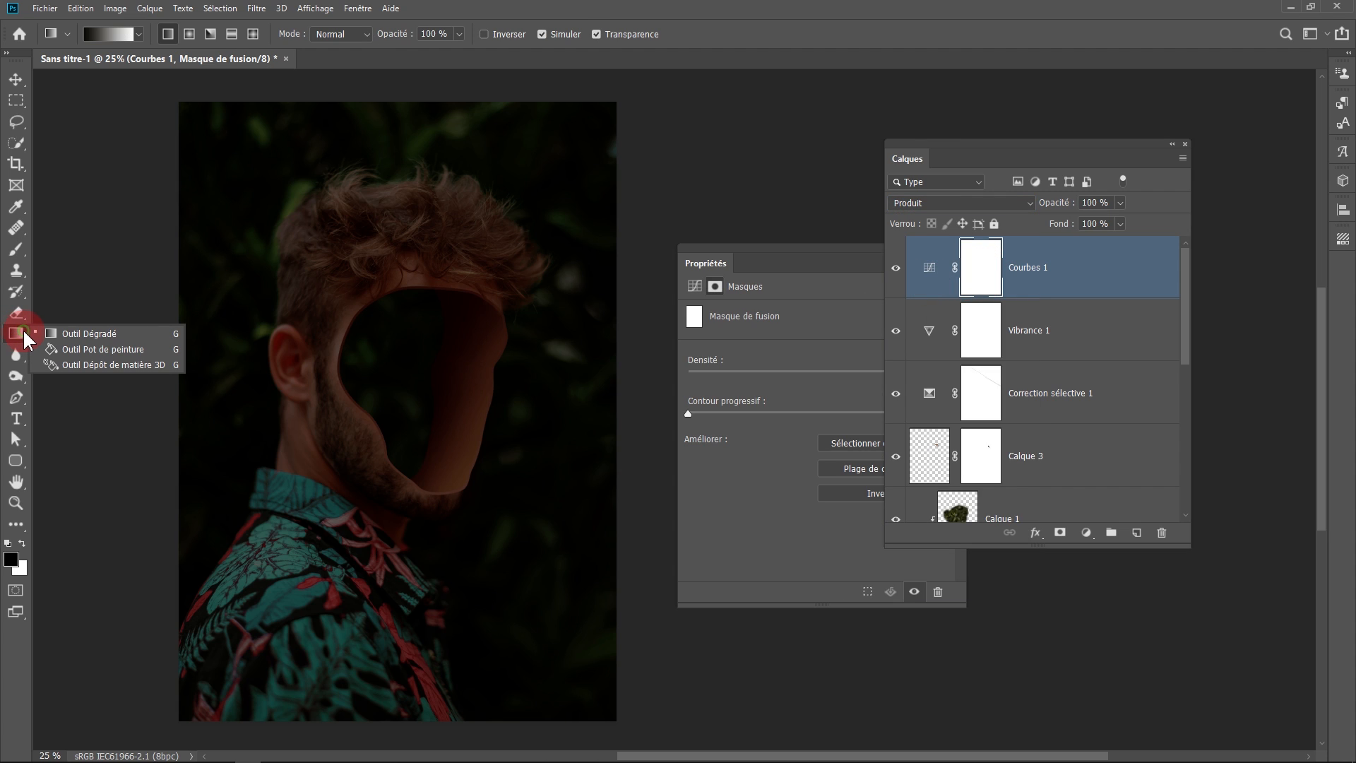
left_click(127, 333)
left_click(190, 36)
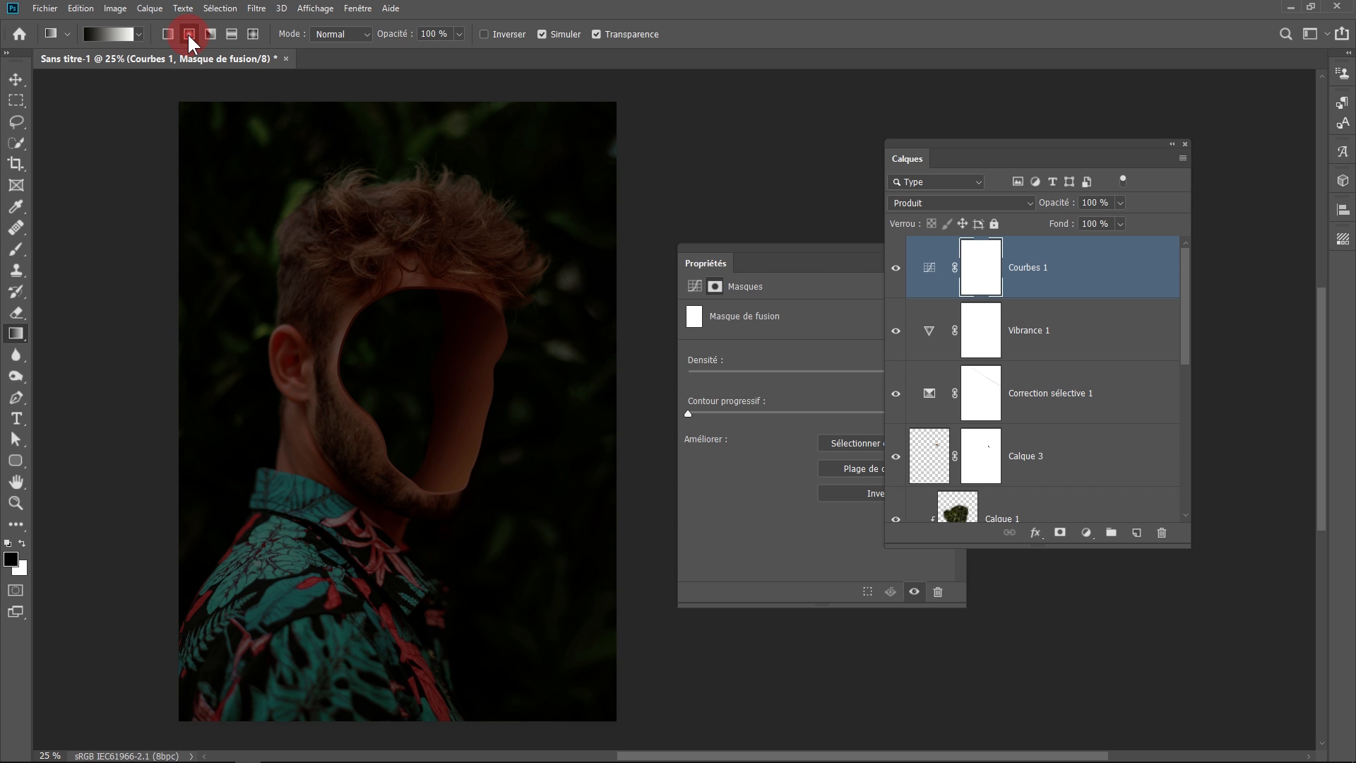
left_click(120, 34)
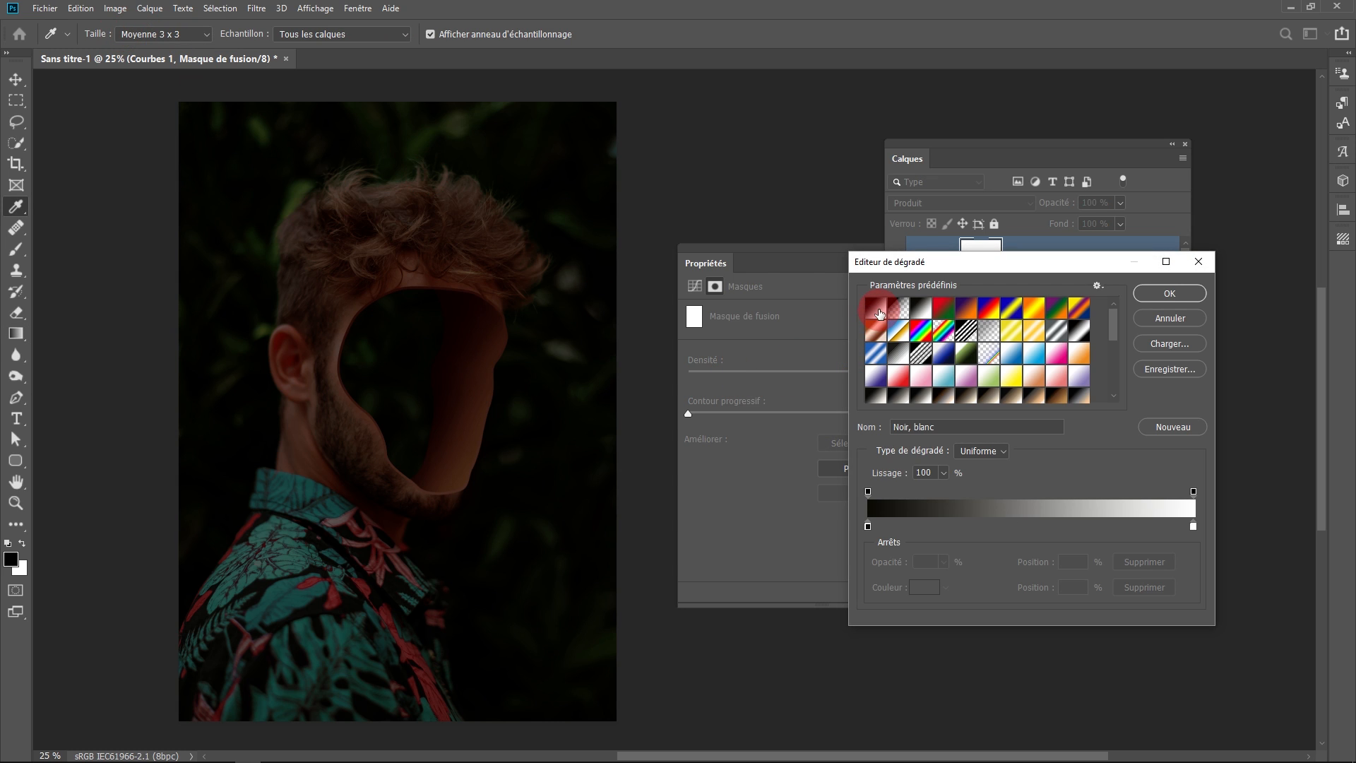
left_click(867, 526)
left_click(924, 588)
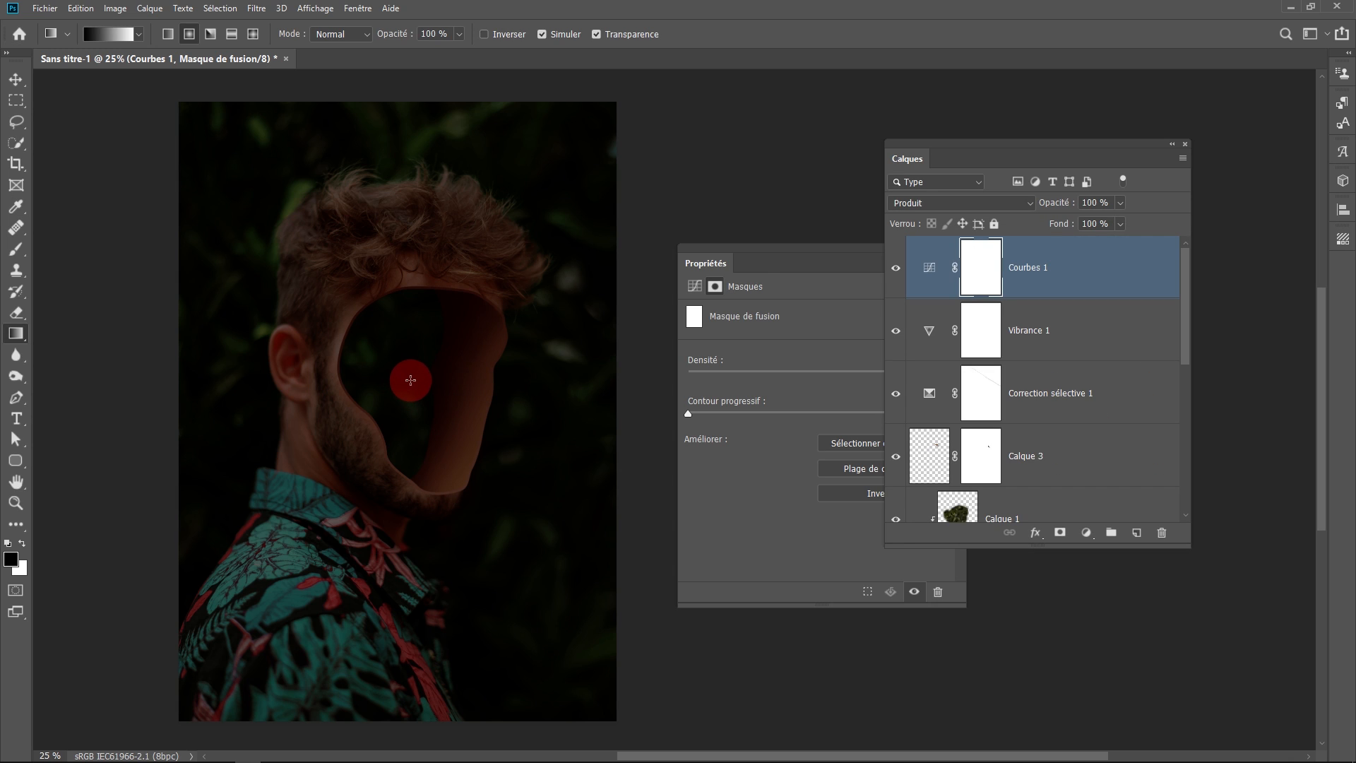
left_click_drag(408, 380, 207, 687)
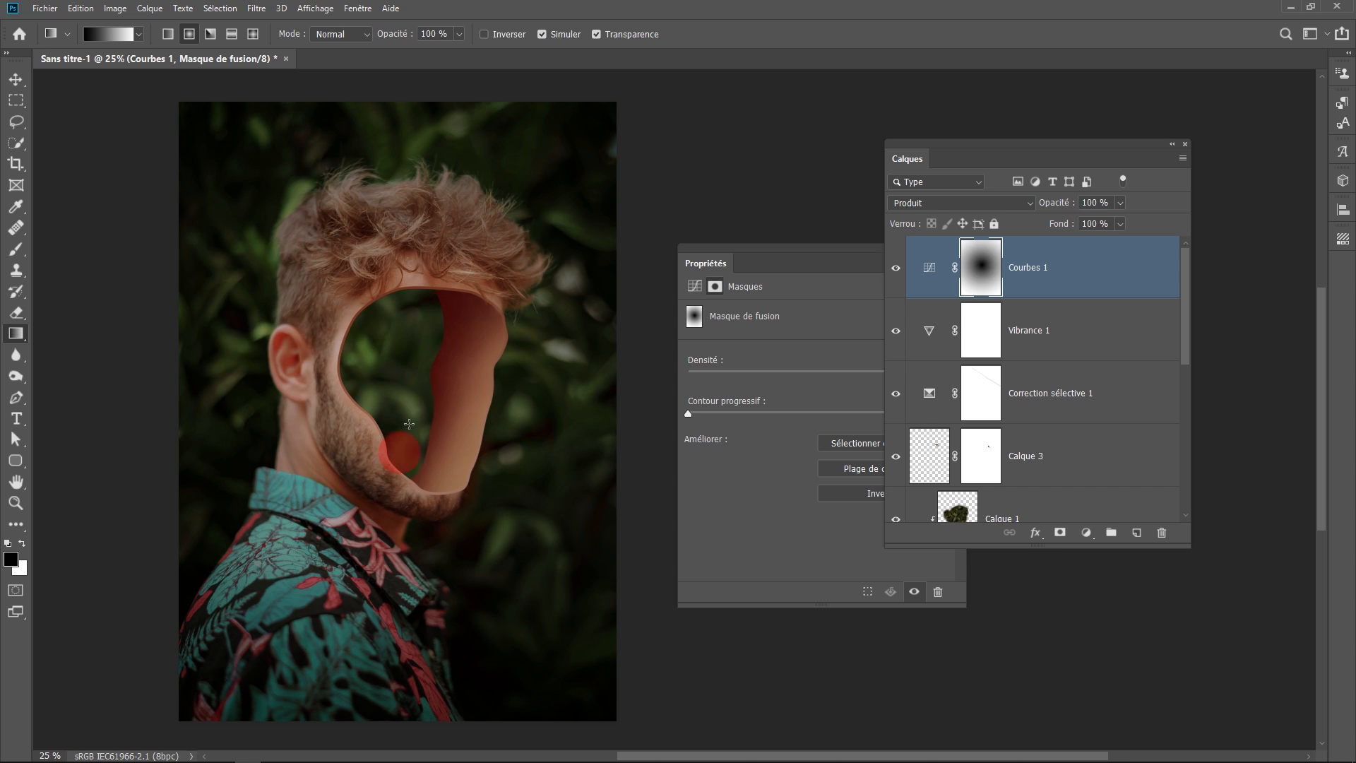
- Redraw the mask's radial gradient from the face's inner wall to well beyond the photo's lower-left corner for a wider vignette
left_click_drag(423, 365, 151, 747)
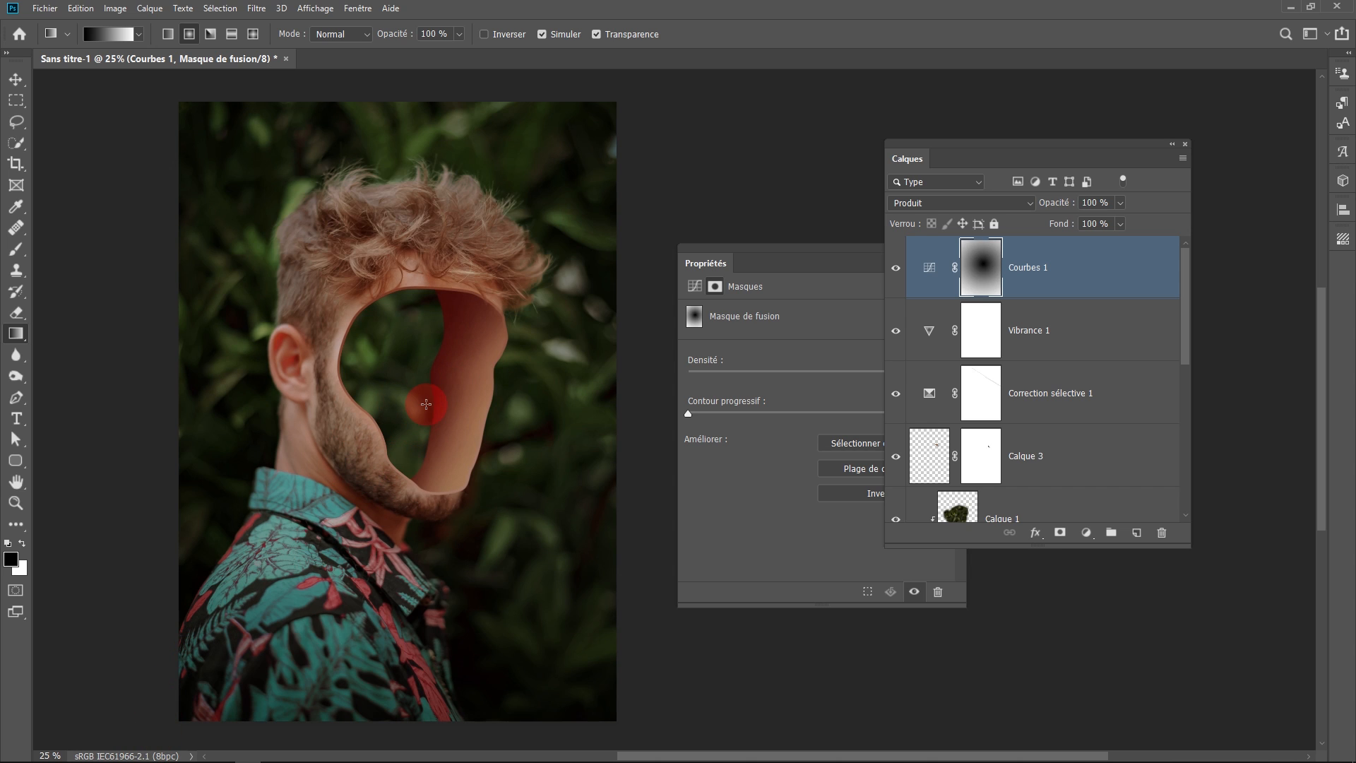
left_click(418, 413, "alt")
left_click_drag(560, 403, 321, 375)
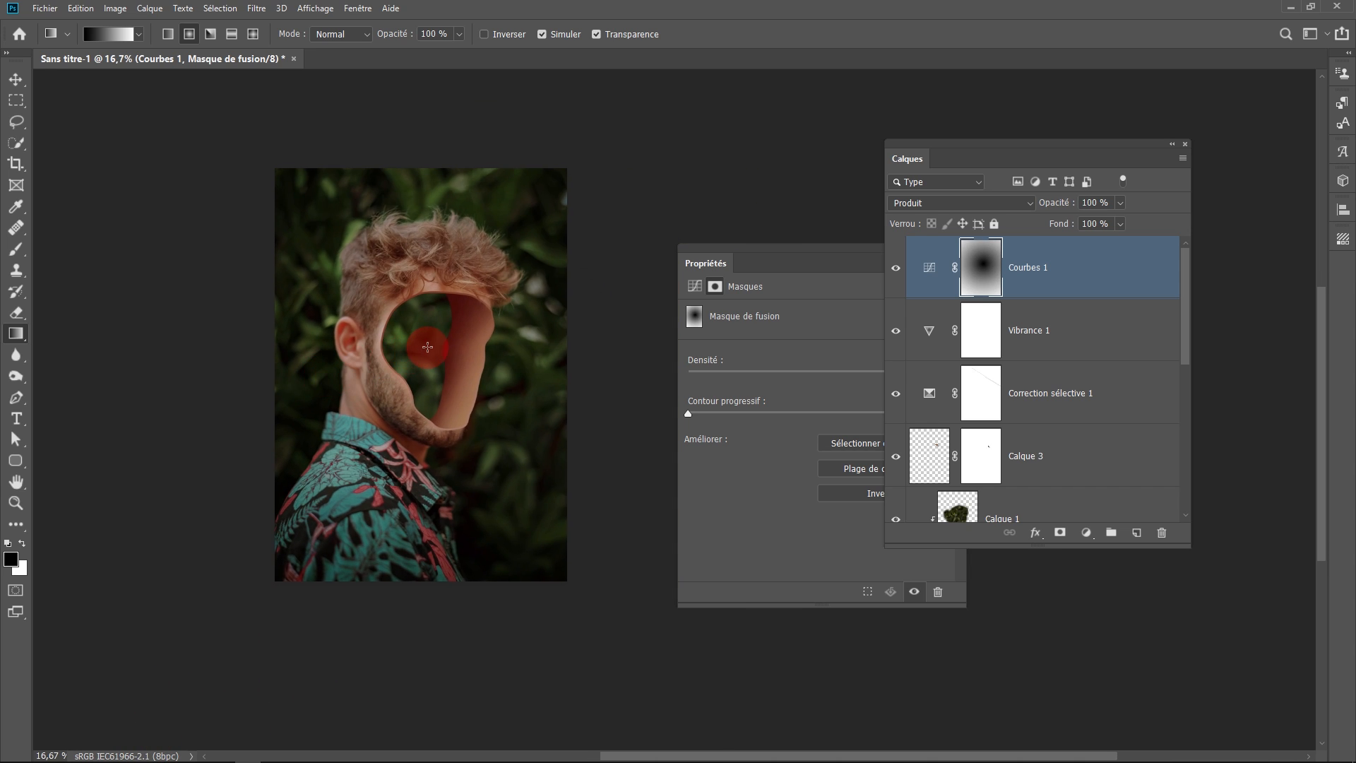
left_click_drag(445, 332, 329, 551)
left_click_drag(448, 333, 430, 360)
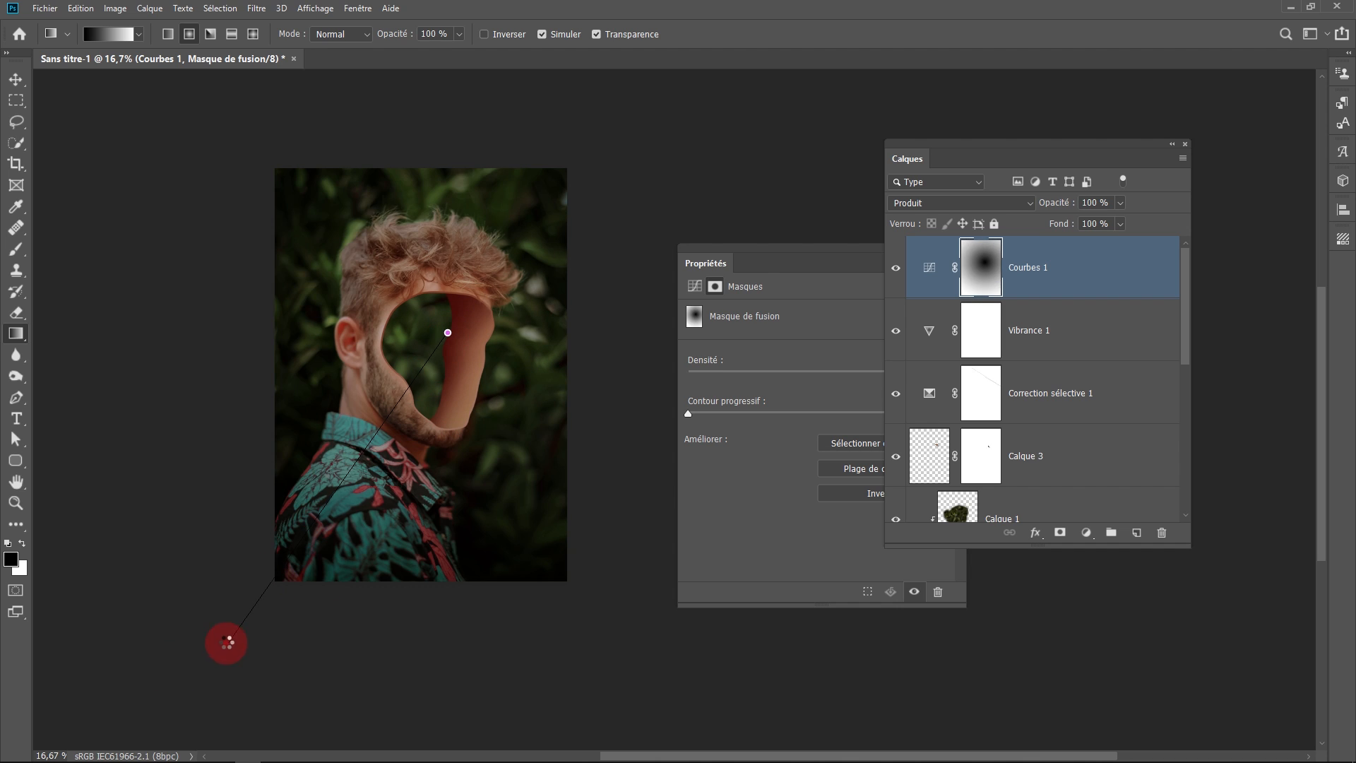
left_click_drag(226, 644, 226, 643)
- Reduce the Courbes 1 layer's opacity to 70% and close its properties
key("ctrl+plus")
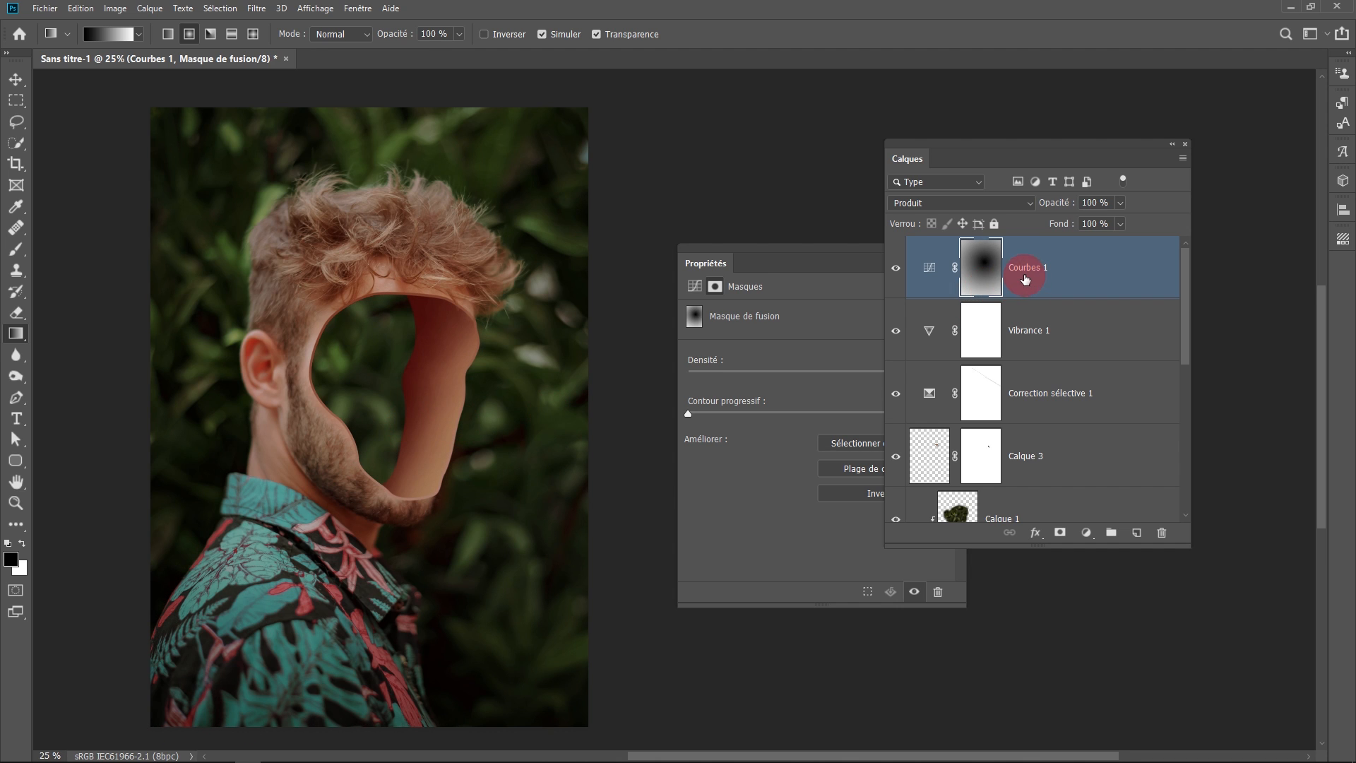
left_click(1096, 266)
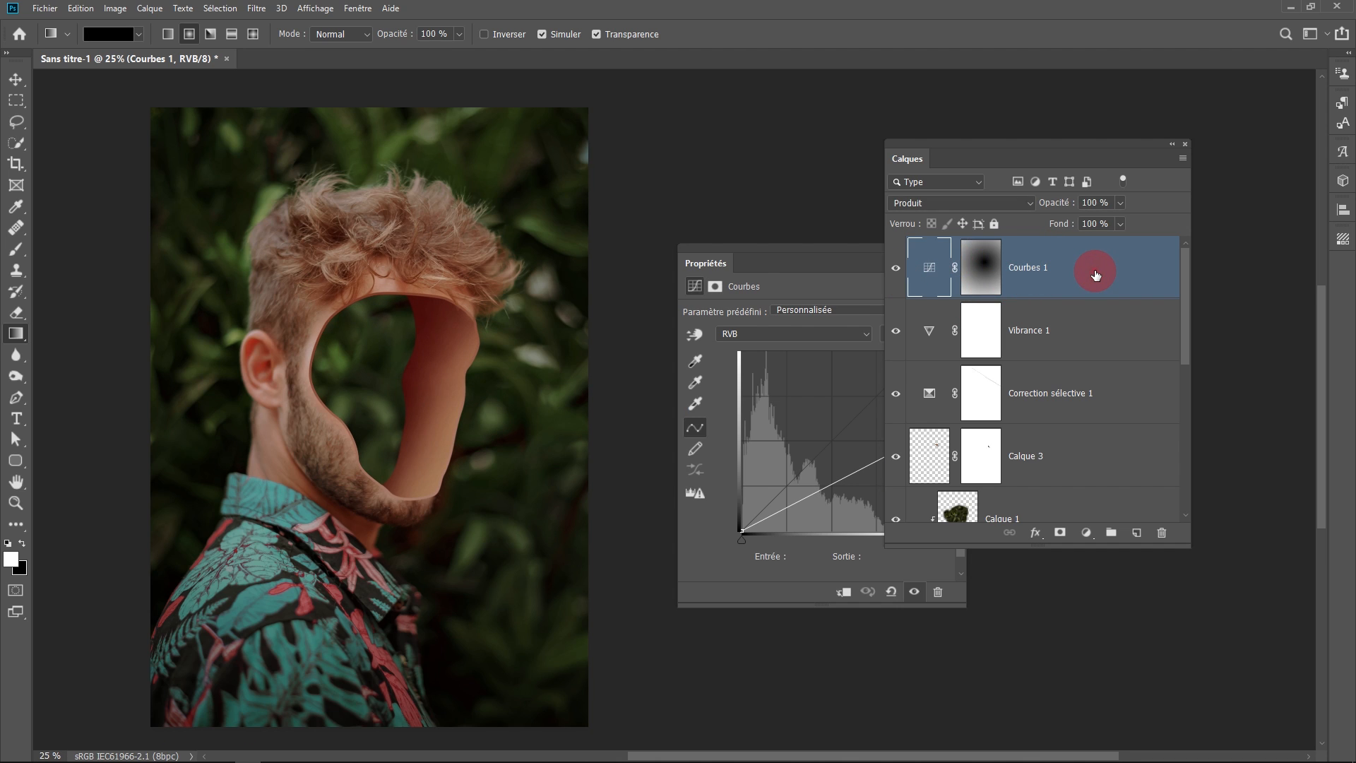
left_click_drag(1060, 206, 1043, 216)
left_click_drag(794, 247, 767, 357)
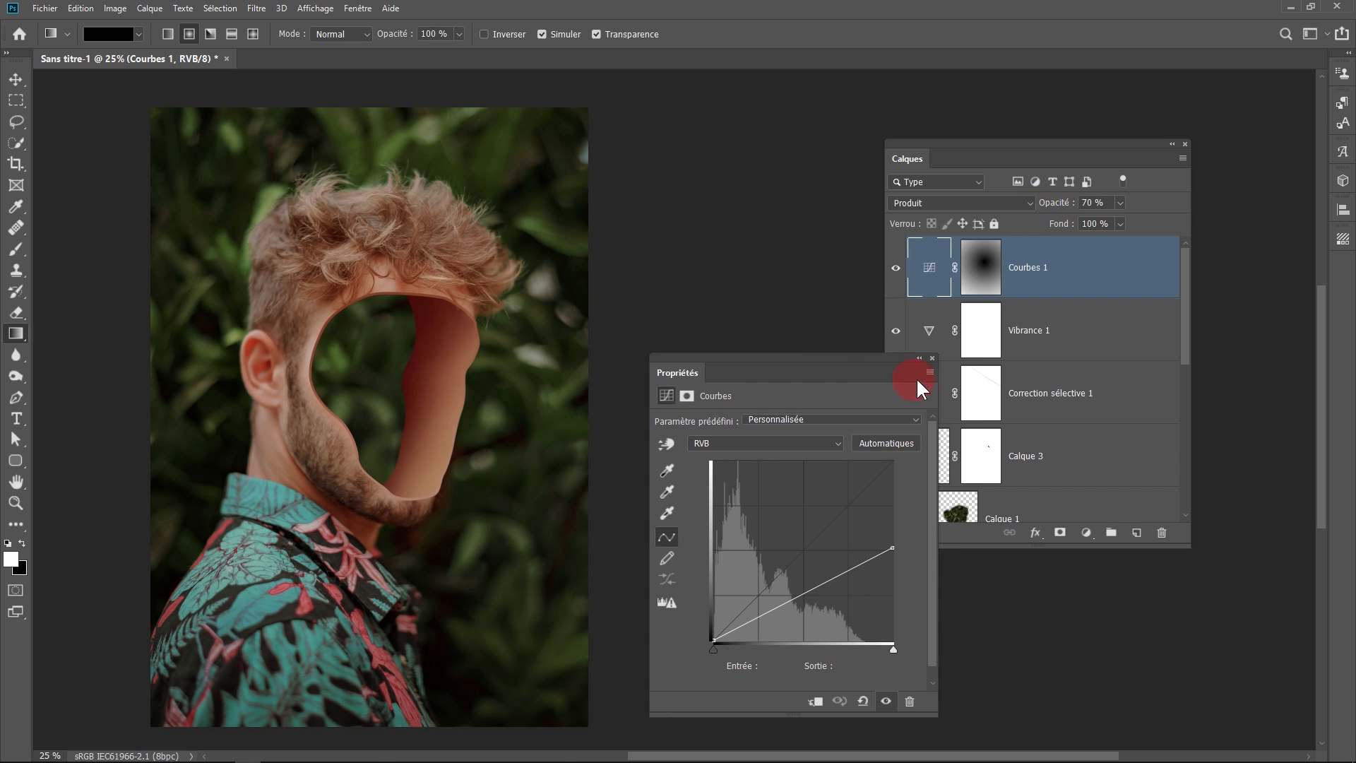
left_click(933, 356)
- Add a second Curves layer above Vibrance 1, raising the highlights and placing a shadow point at about input 69, output 72
left_click(1056, 347)
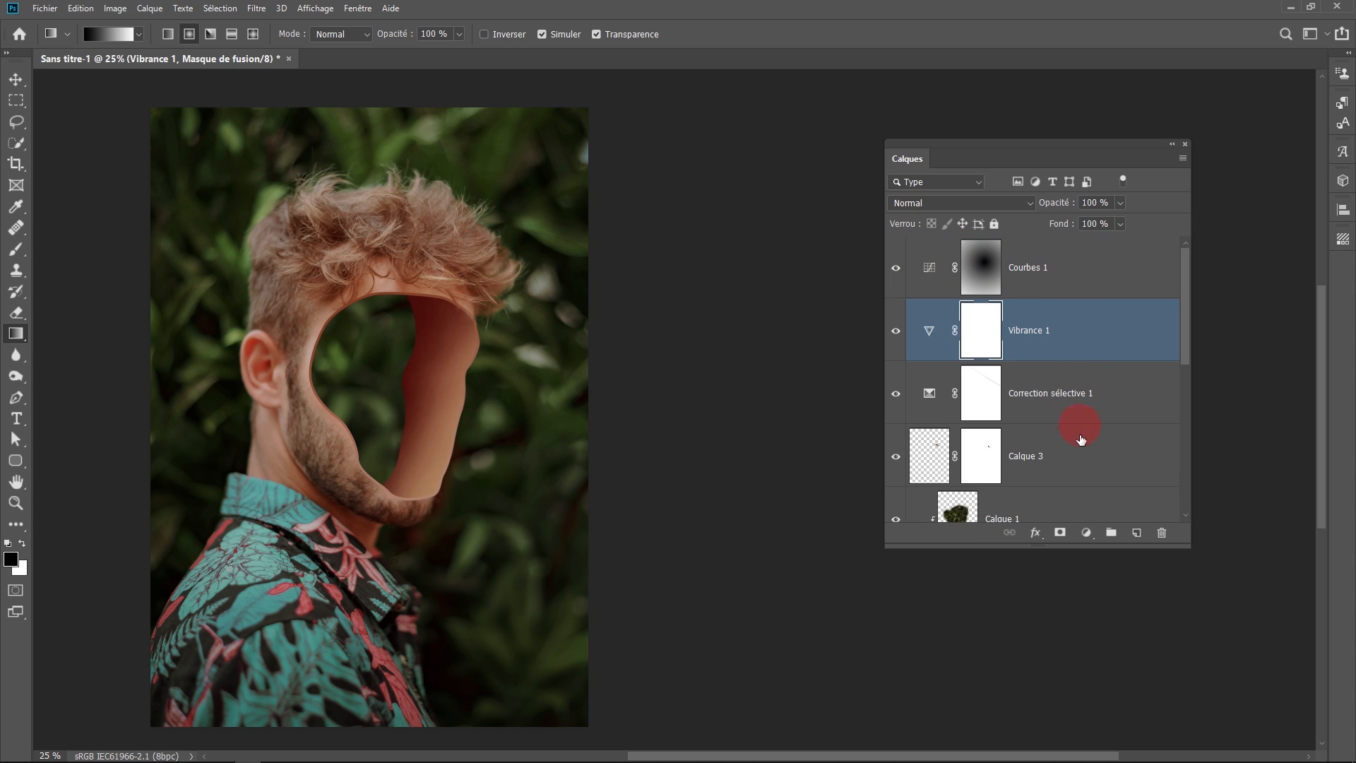
left_click(1088, 533)
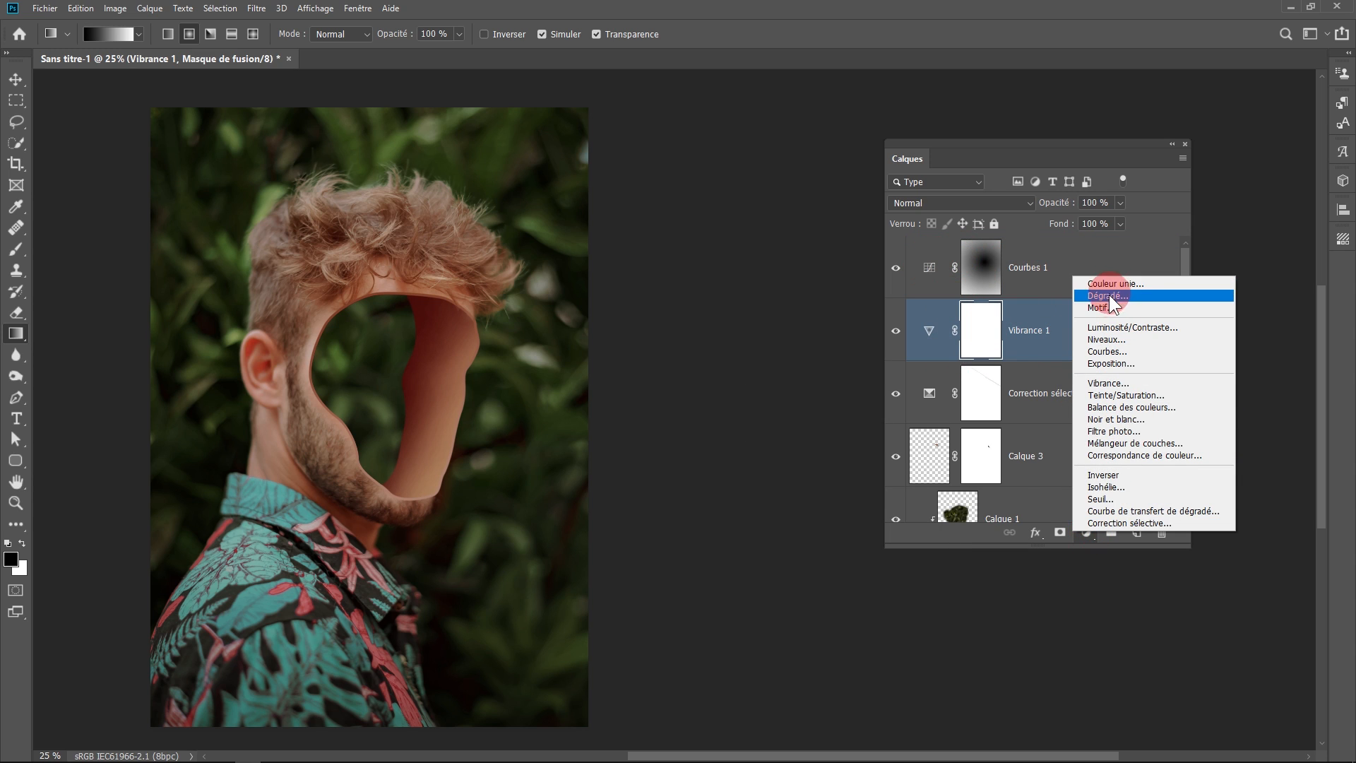
left_click(1107, 351)
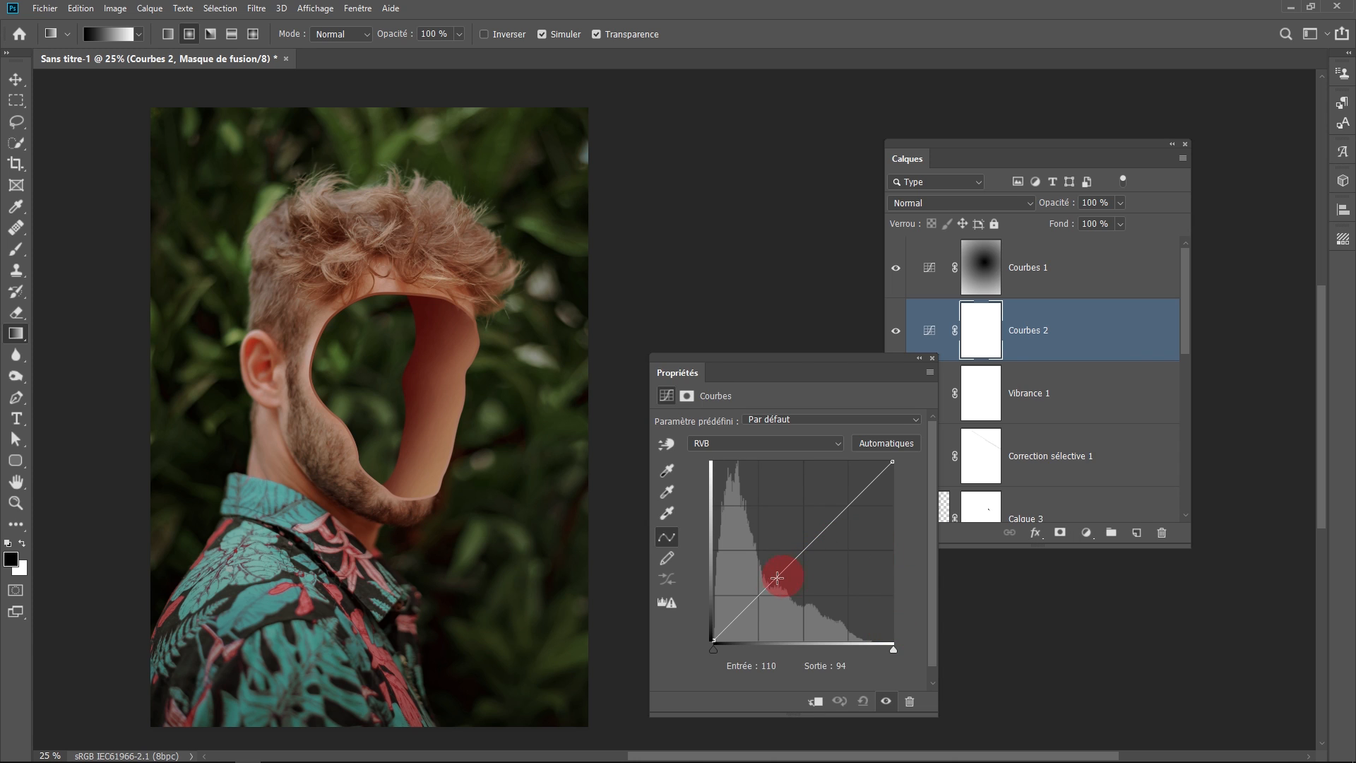
left_click_drag(773, 581, 771, 592)
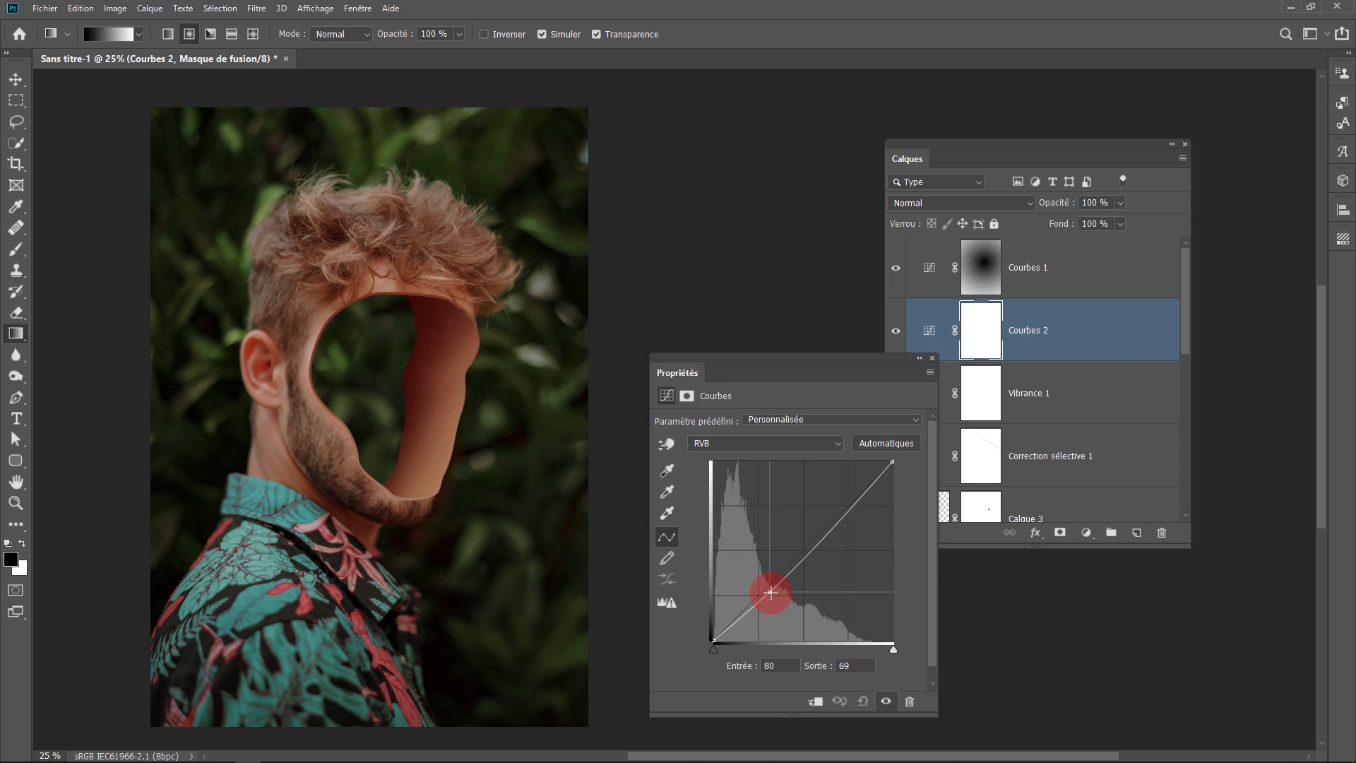
left_click_drag(848, 512, 819, 523)
left_click_drag(770, 594, 763, 589)
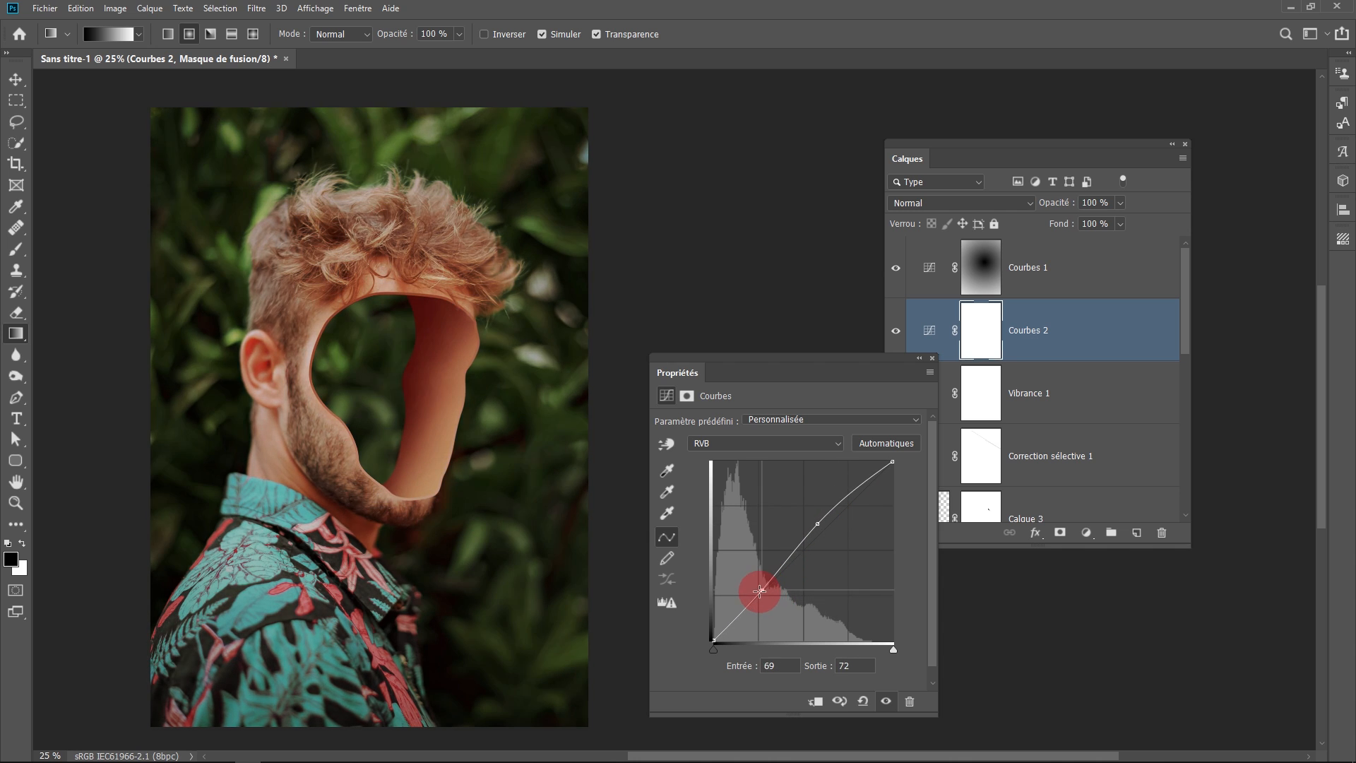
- Toggle the Courbes 2 layer's visibility repeatedly to compare the contrast before and after the correction
left_click(1009, 351)
left_click(930, 332)
left_click(900, 340)
left_click(900, 340)
left_click(901, 341)
left_click(901, 340)
left_click(901, 341)
left_click(901, 340)
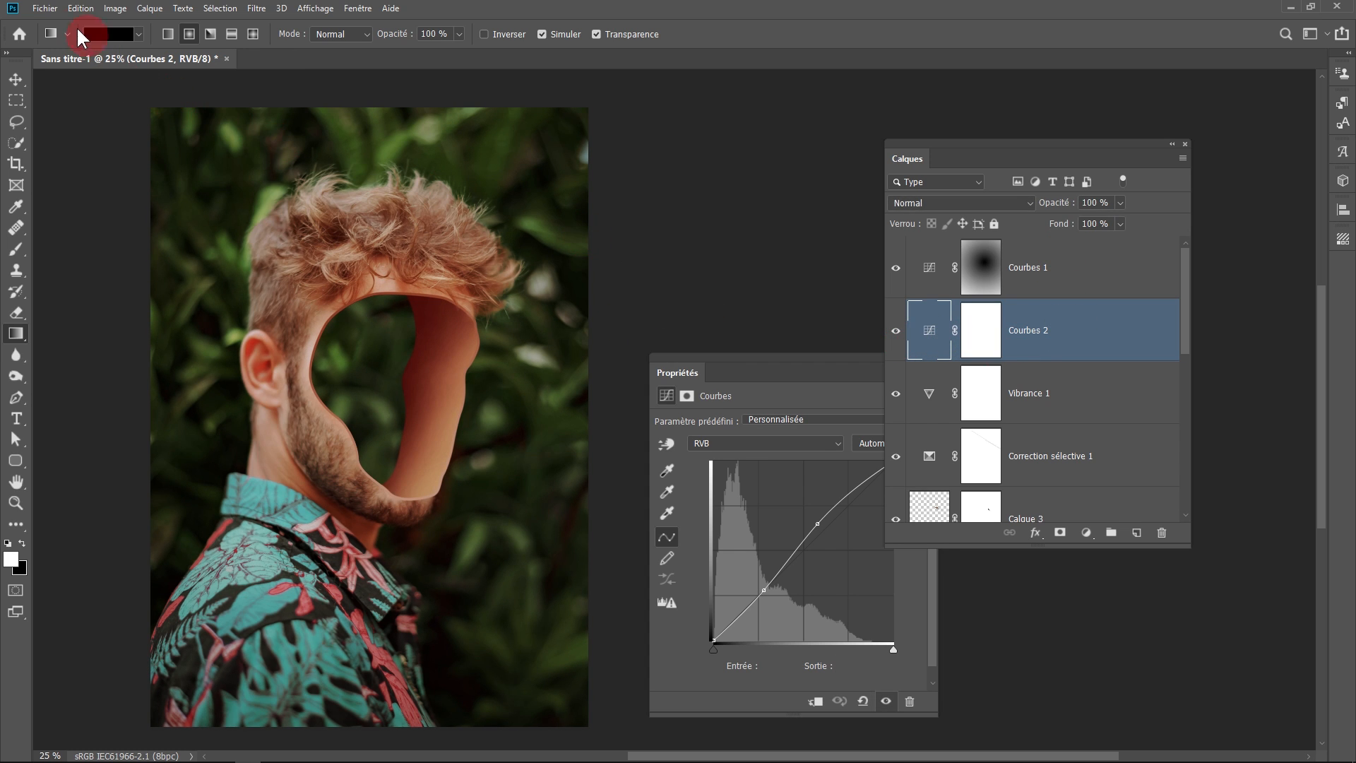
- Save the document as test03.psd
left_click(45, 8)
left_click(95, 167)
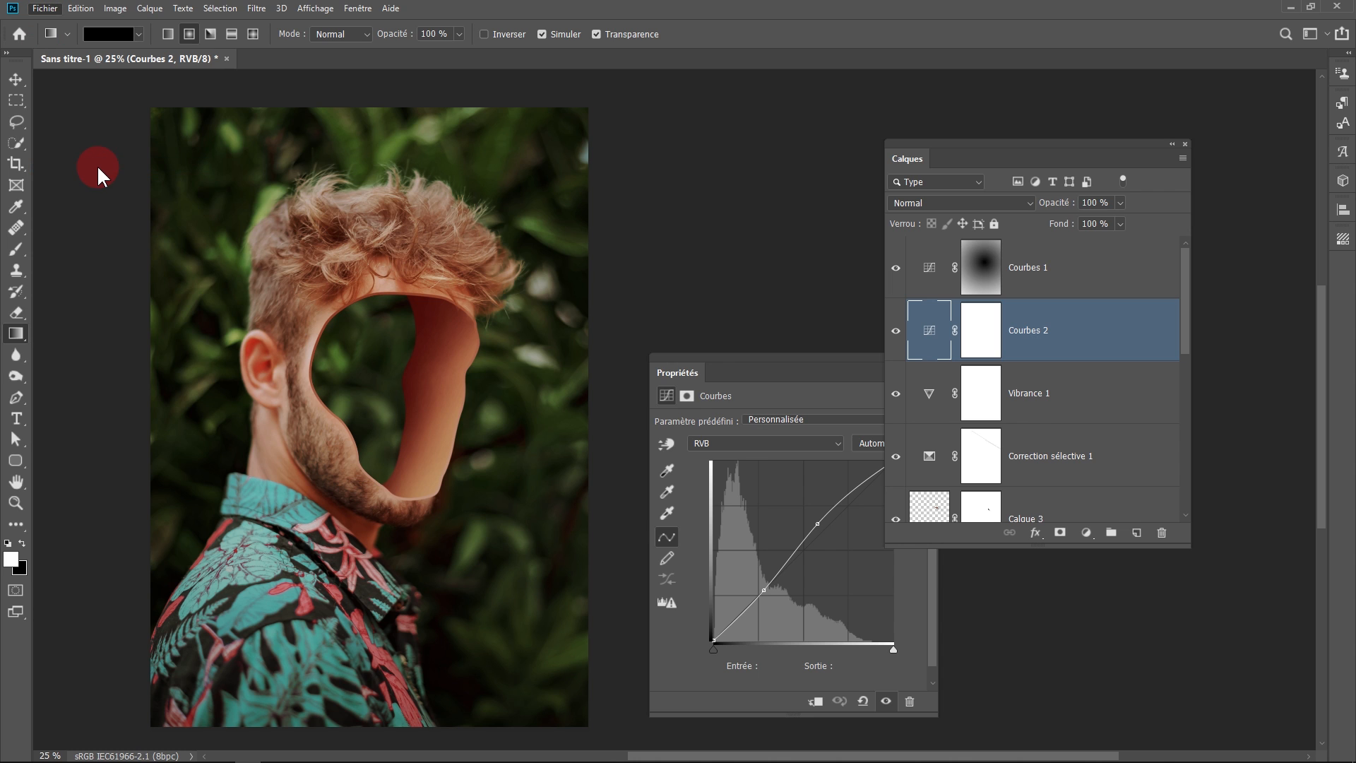
key("Return")
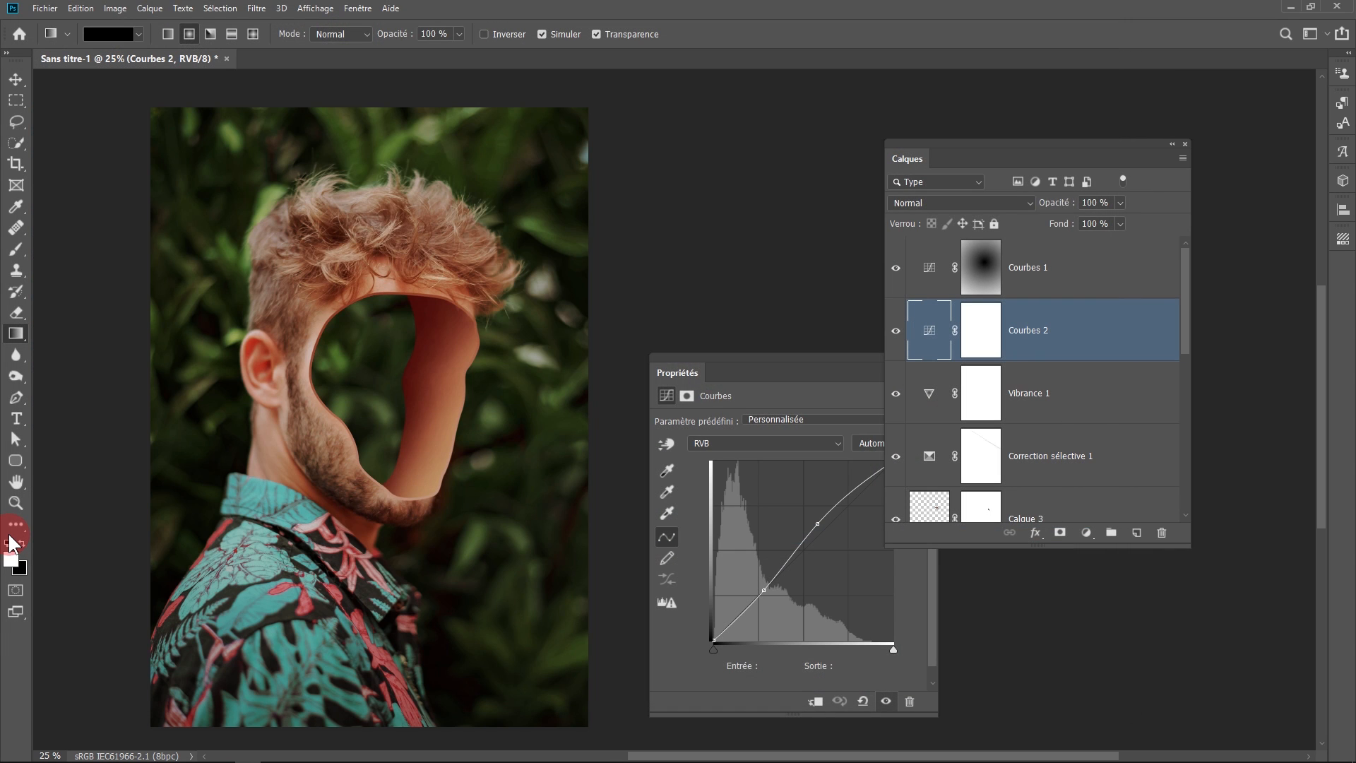
left_click(835, 214)
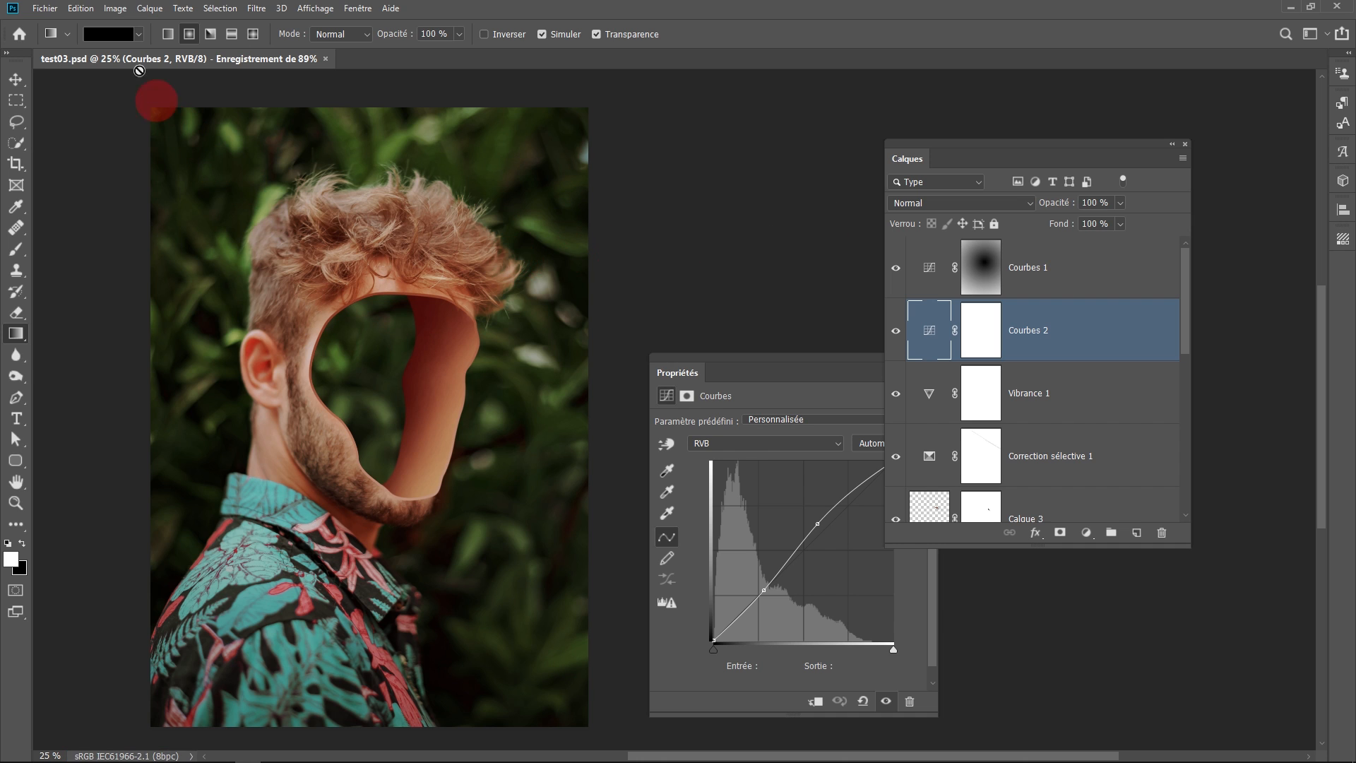
- Start an Export As of the finished image with JPG as the file format
left_click(46, 8)
mouse_move(67, 201)
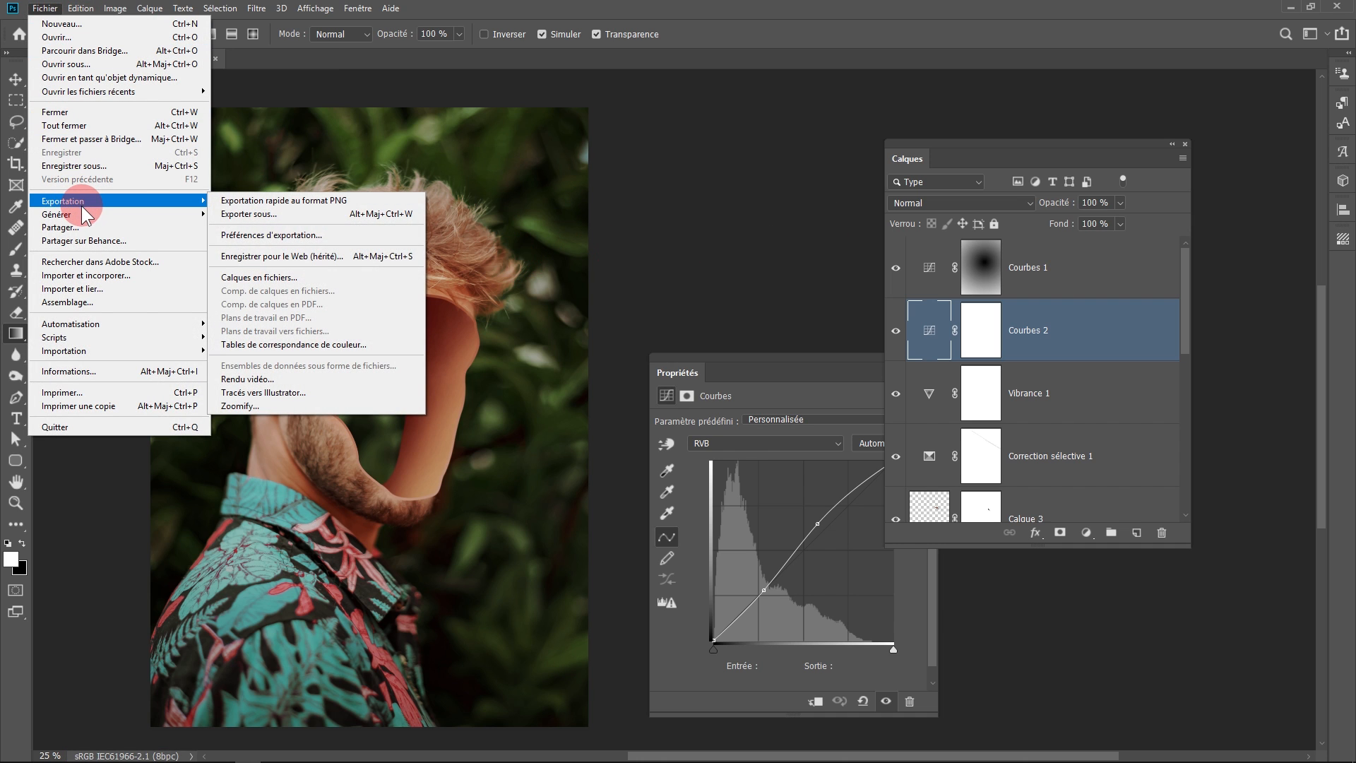
left_click(302, 219)
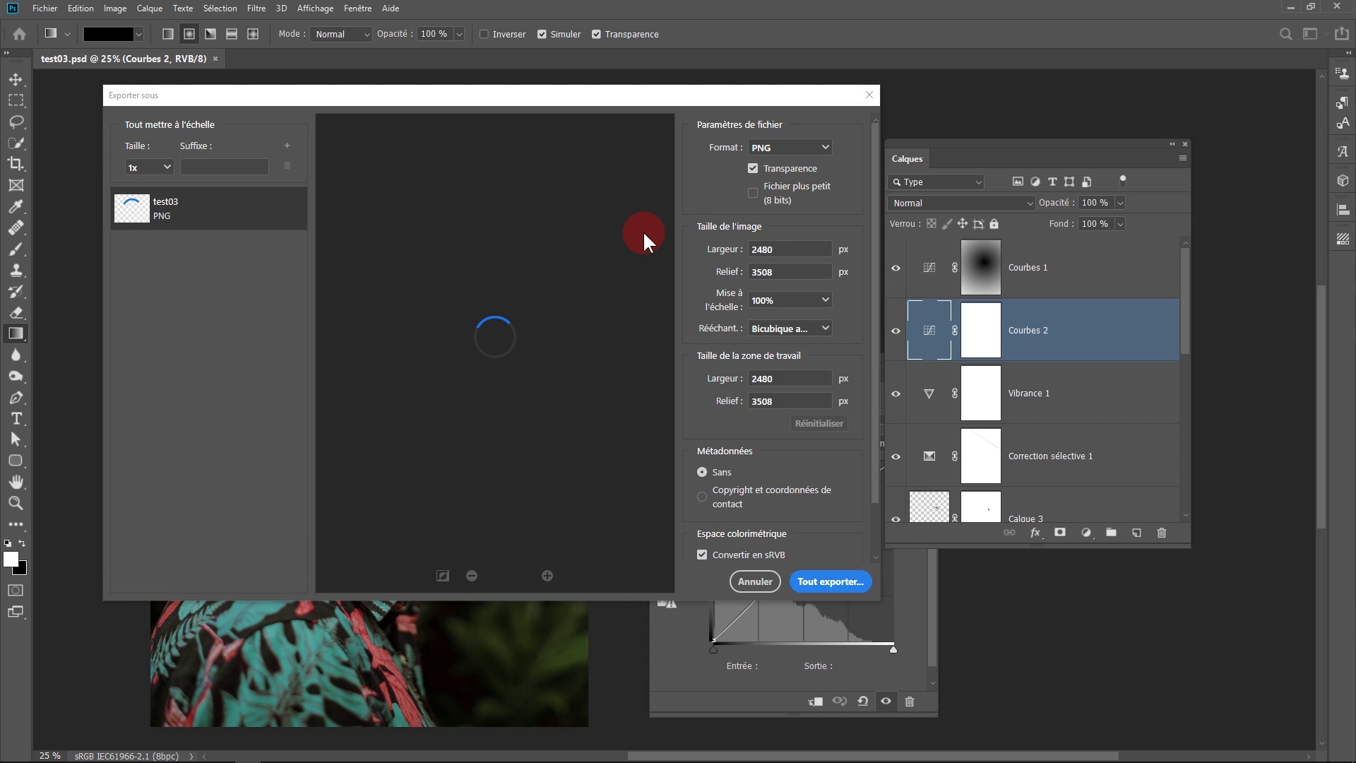
left_click(825, 147)
left_click(788, 211)
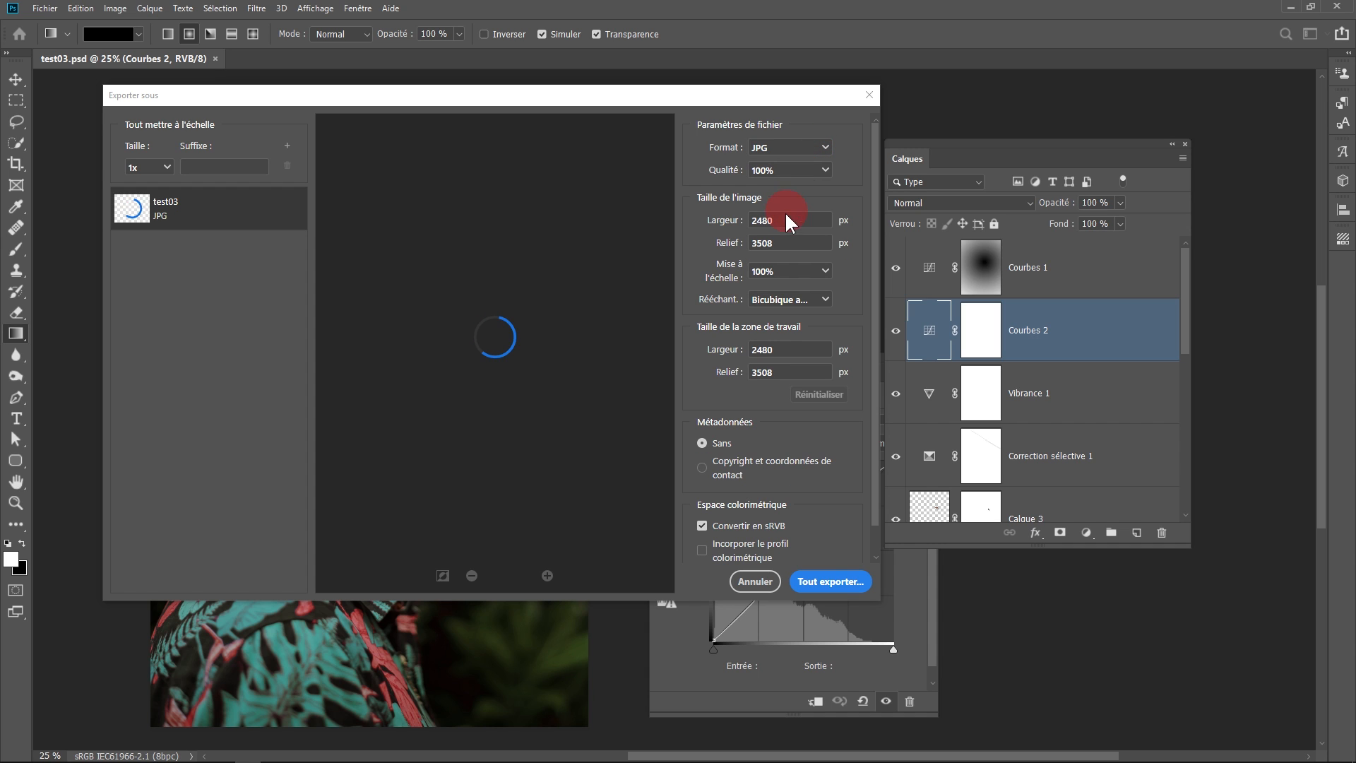
- Set the exported image's height to 1200 px and export it as test03.jpg in the Visage_tunnel folder
left_click(792, 219)
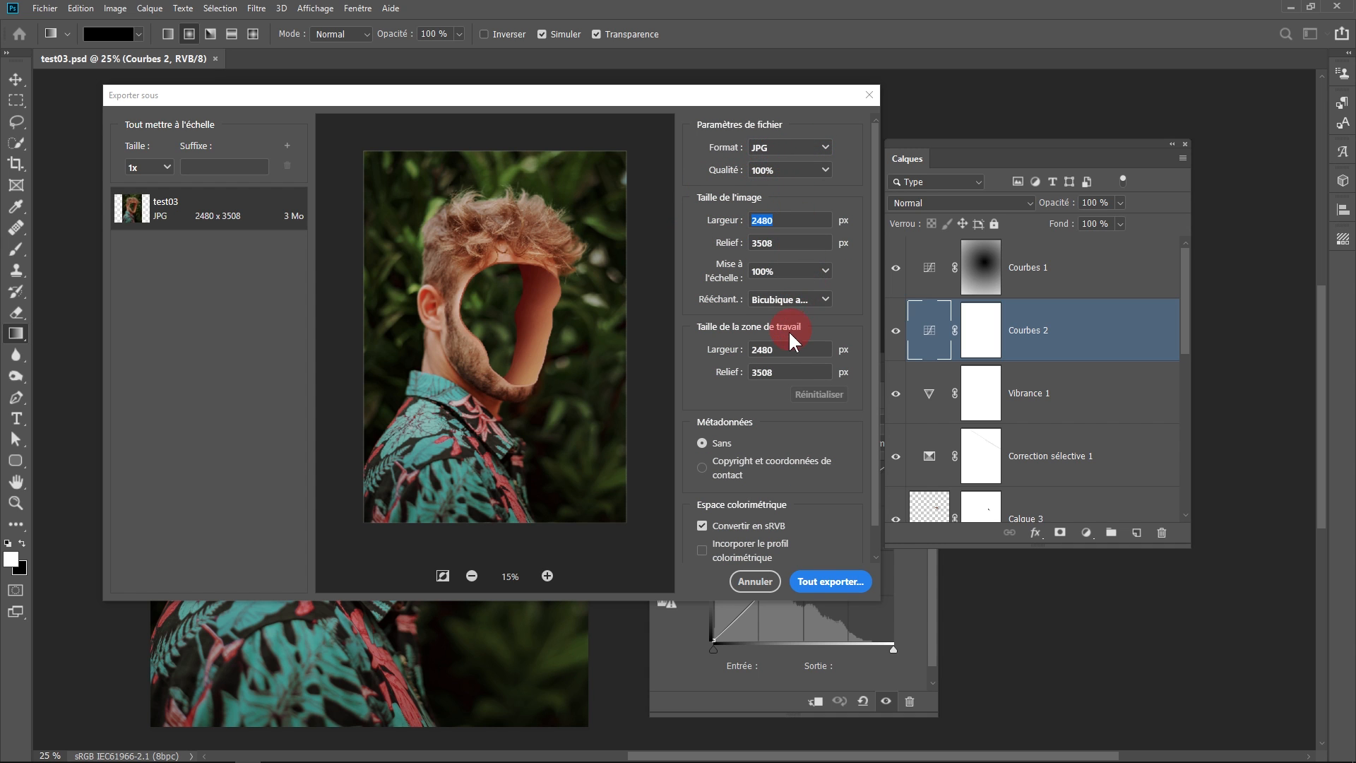
type("1200")
left_click(792, 225)
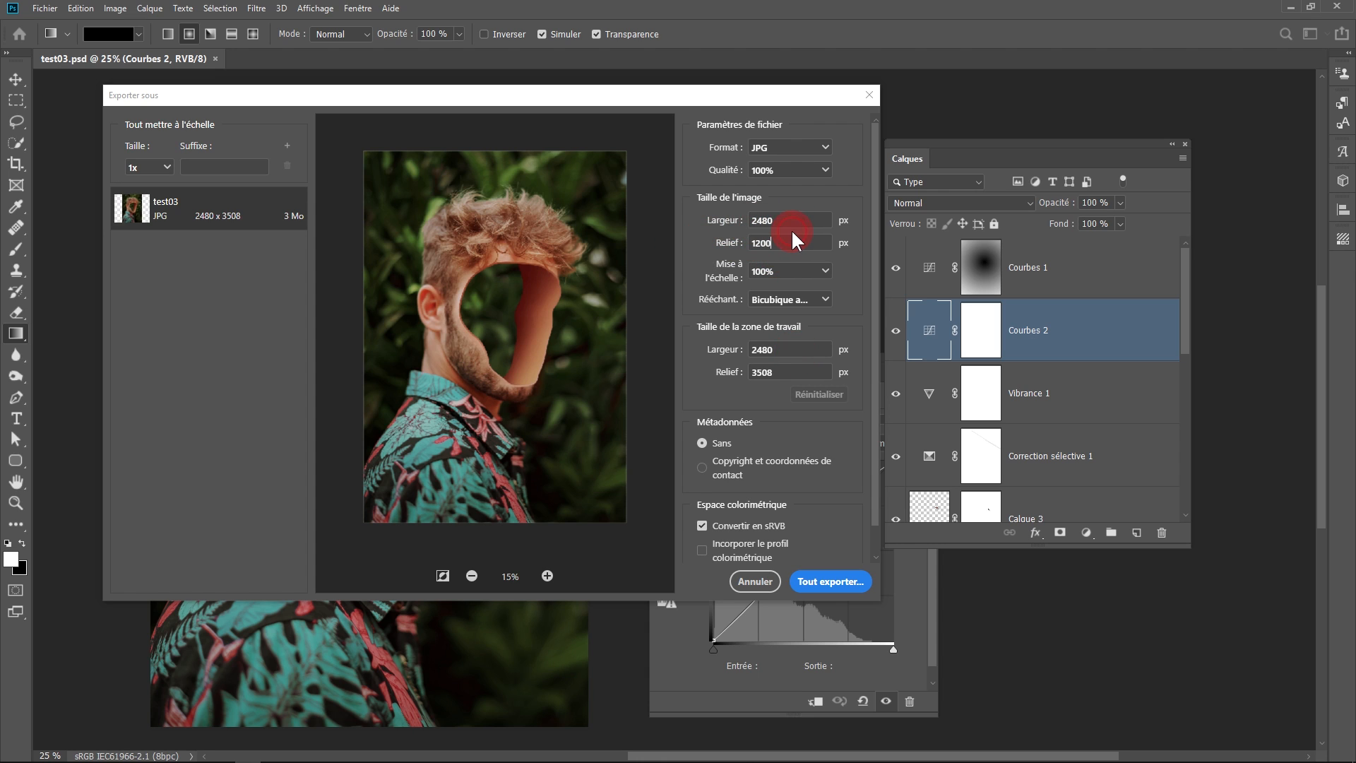
left_click(824, 582)
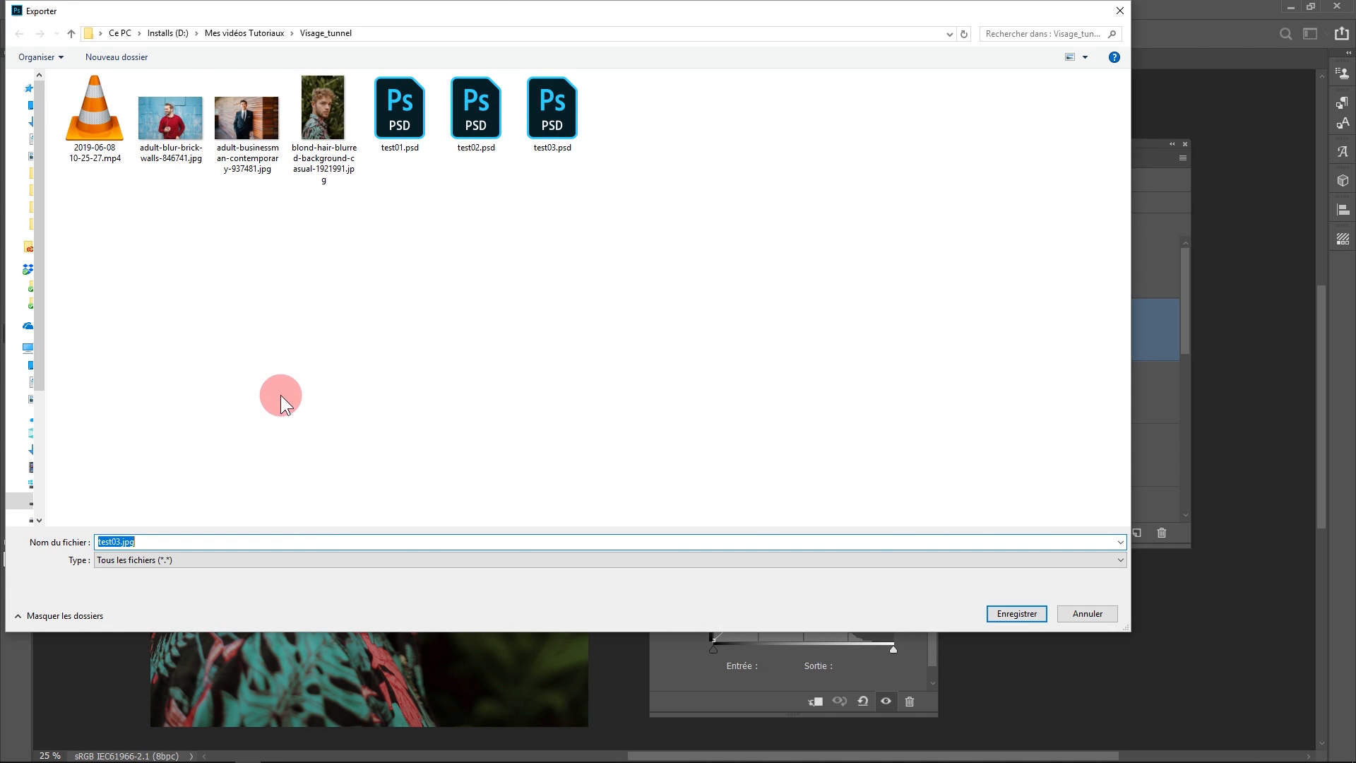
left_click(1016, 612)
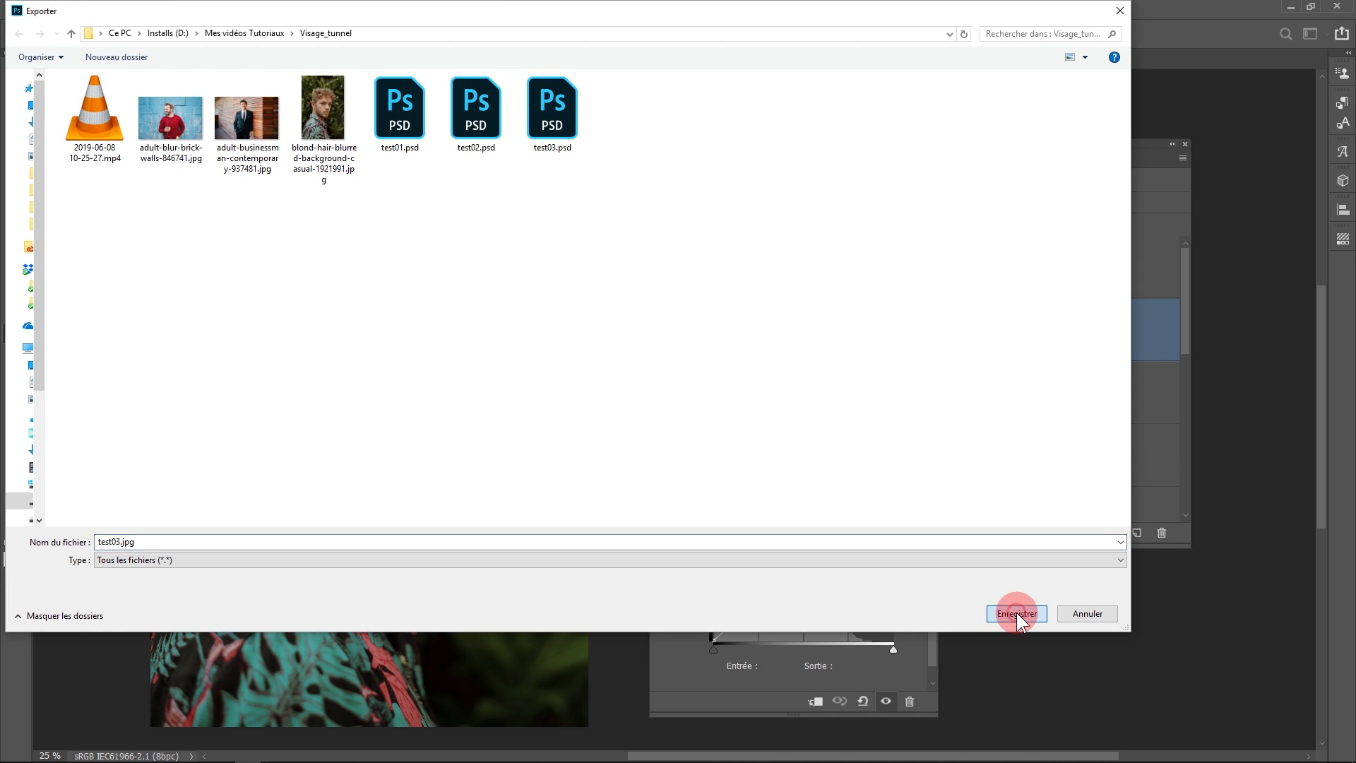